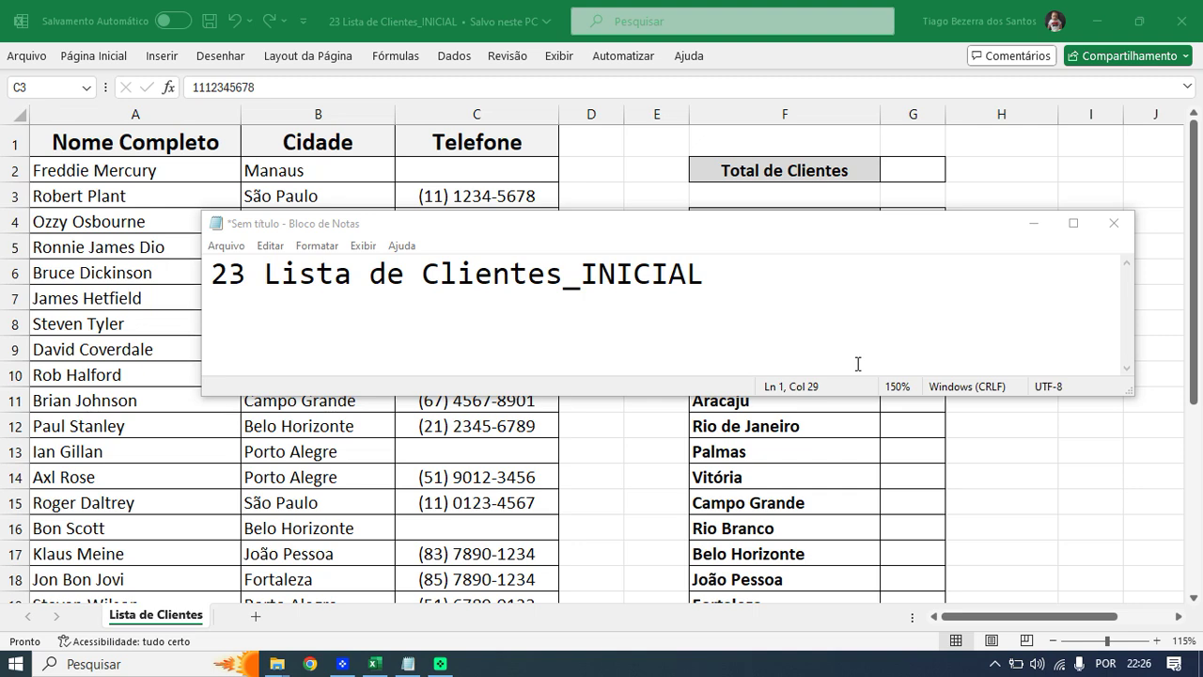
- Minimize the Notepad note reading '23 Lista de Clientes_INICIAL' to uncover the client spreadsheet
left_click(819, 286)
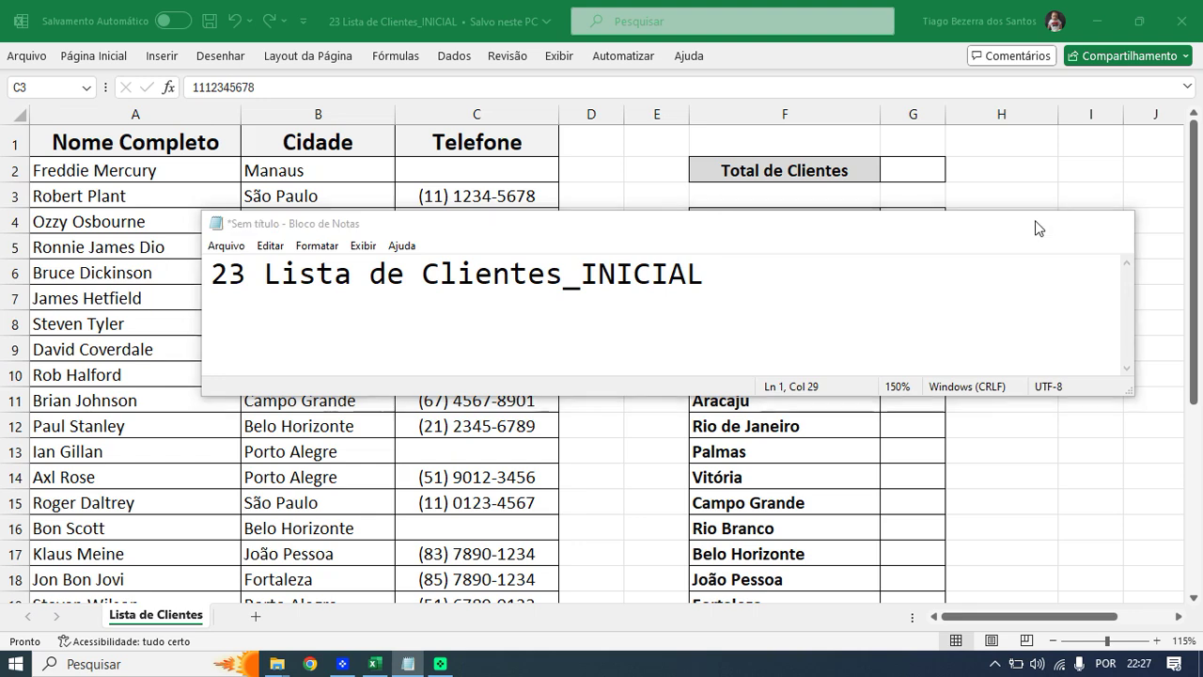
left_click(1034, 224)
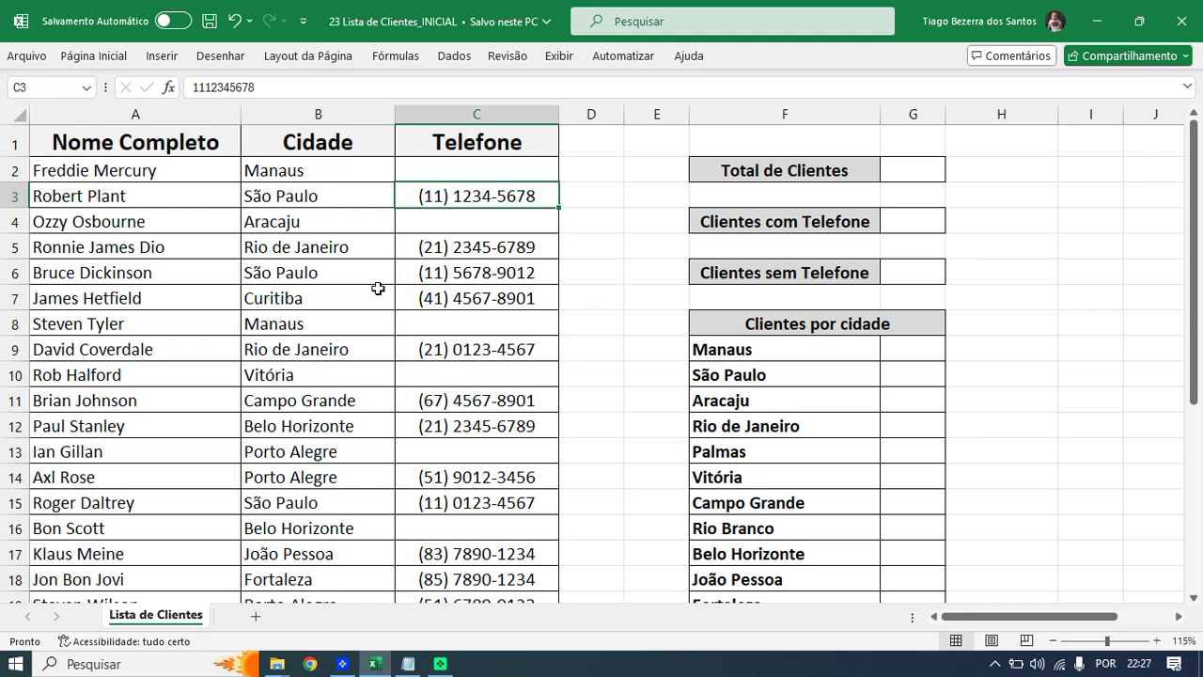
scroll(203, 289, "down", 4)
scroll(203, 289, "up", 4)
scroll(353, 221, "down", 6)
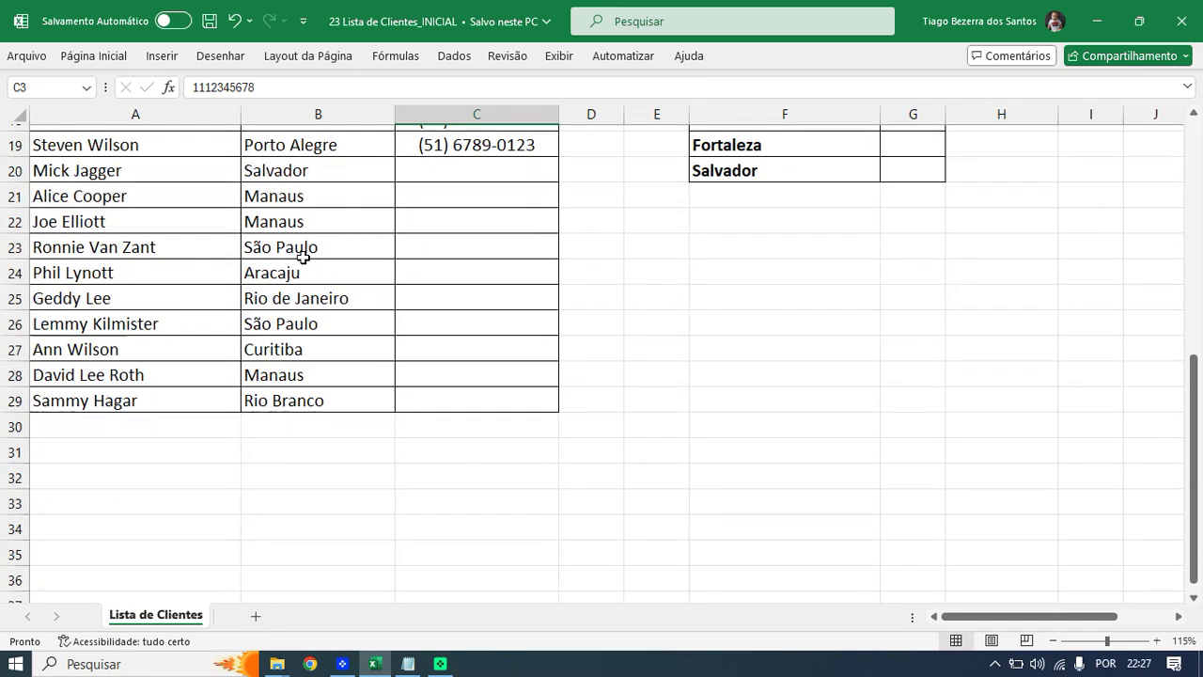
scroll(302, 256, "up", 6)
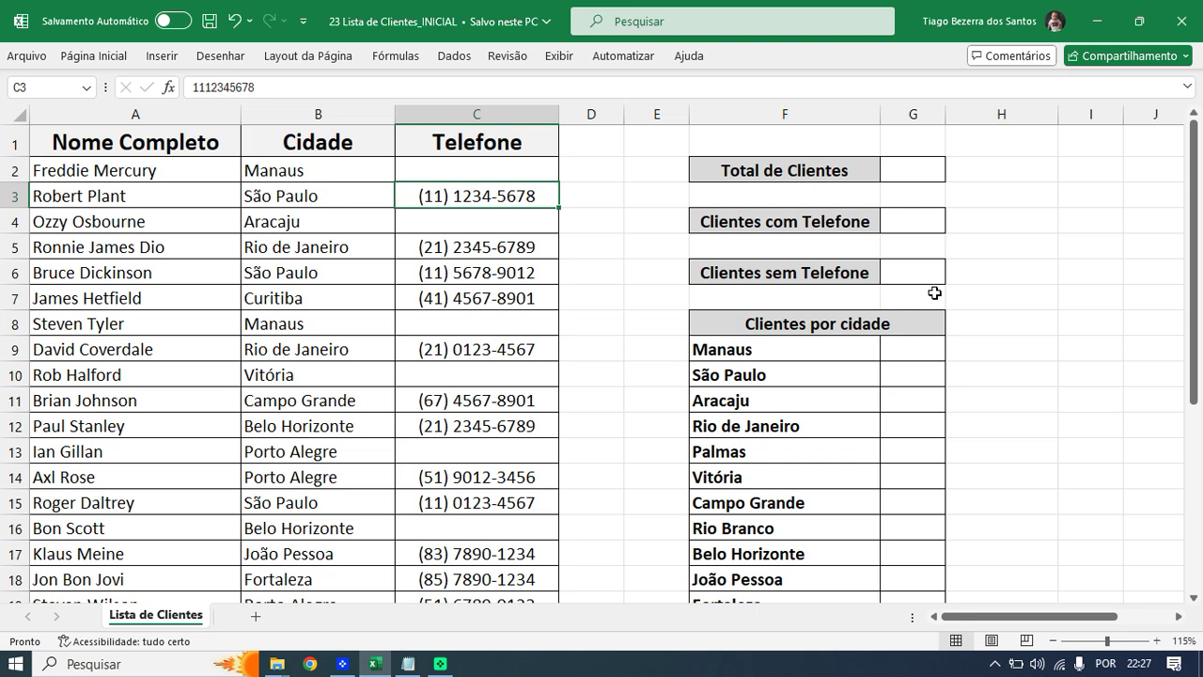
scroll(934, 293, "down", 1)
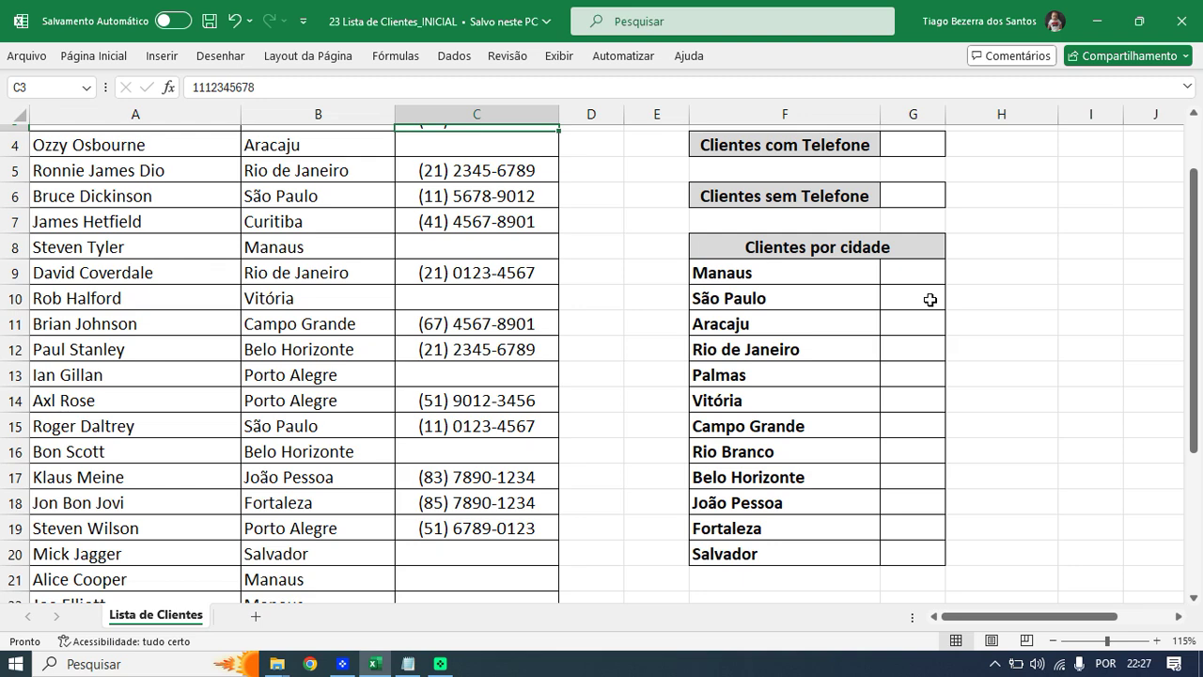
scroll(931, 297, "up", 1)
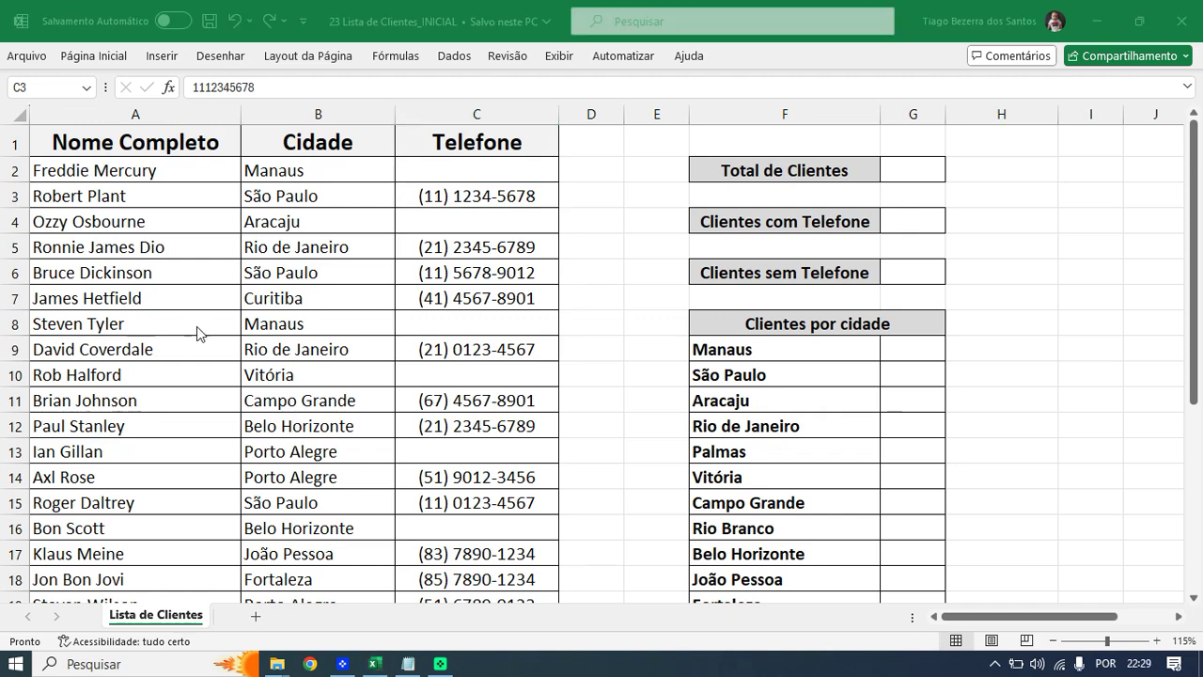
left_click(198, 326)
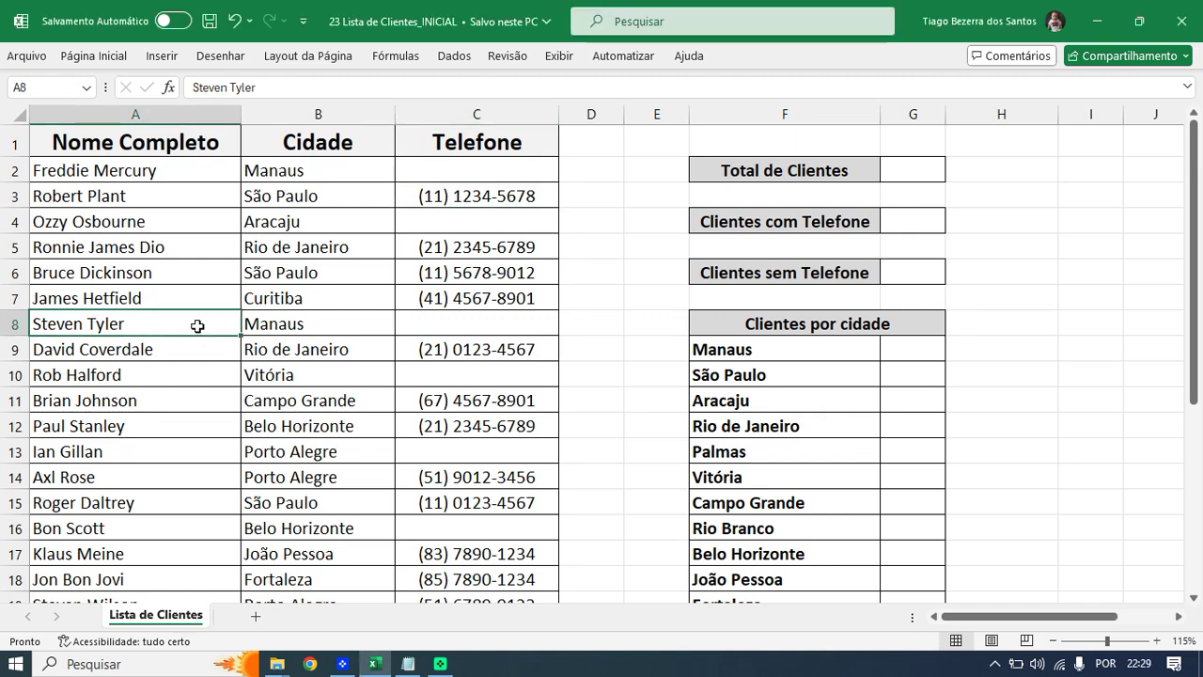
- Save a copy in Documentos as '23 Lista de Clientes', removing the _INICIAL suffix
left_click(28, 58)
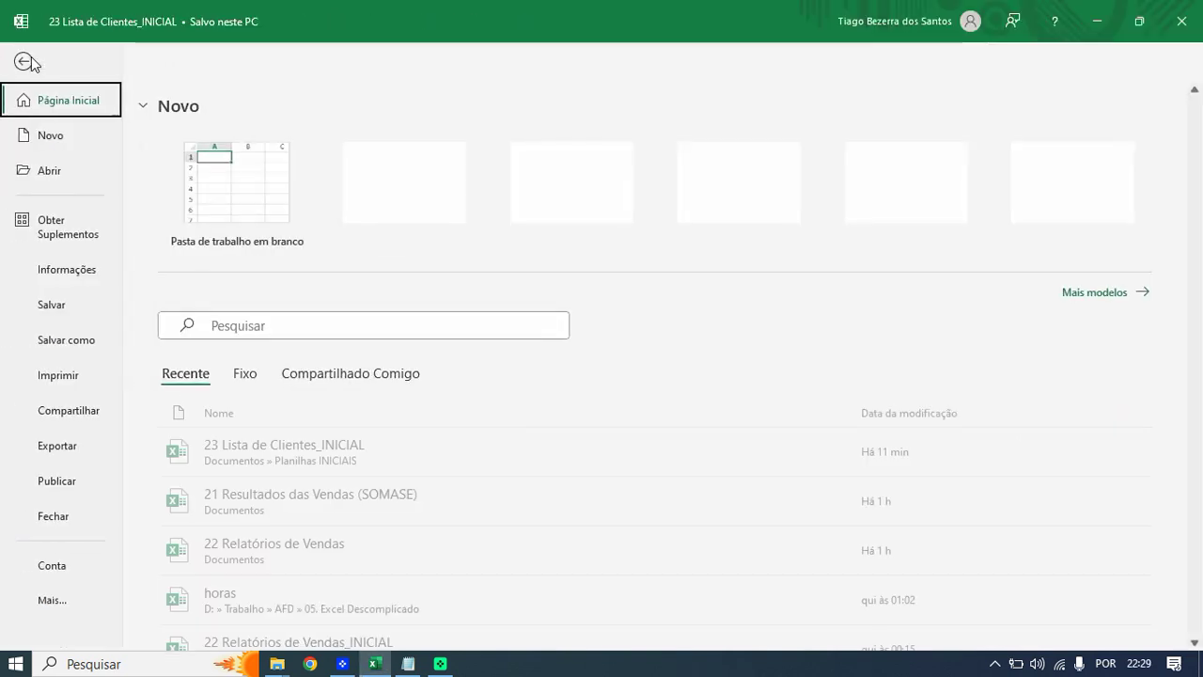
left_click(67, 339)
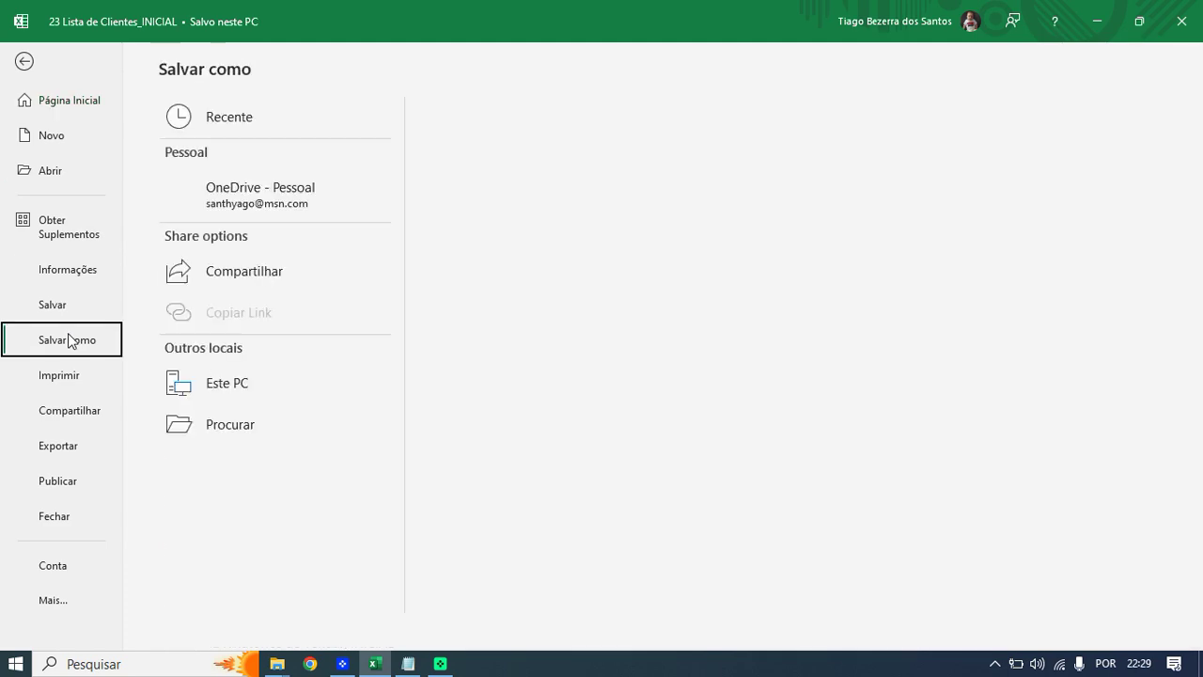
left_click(249, 466)
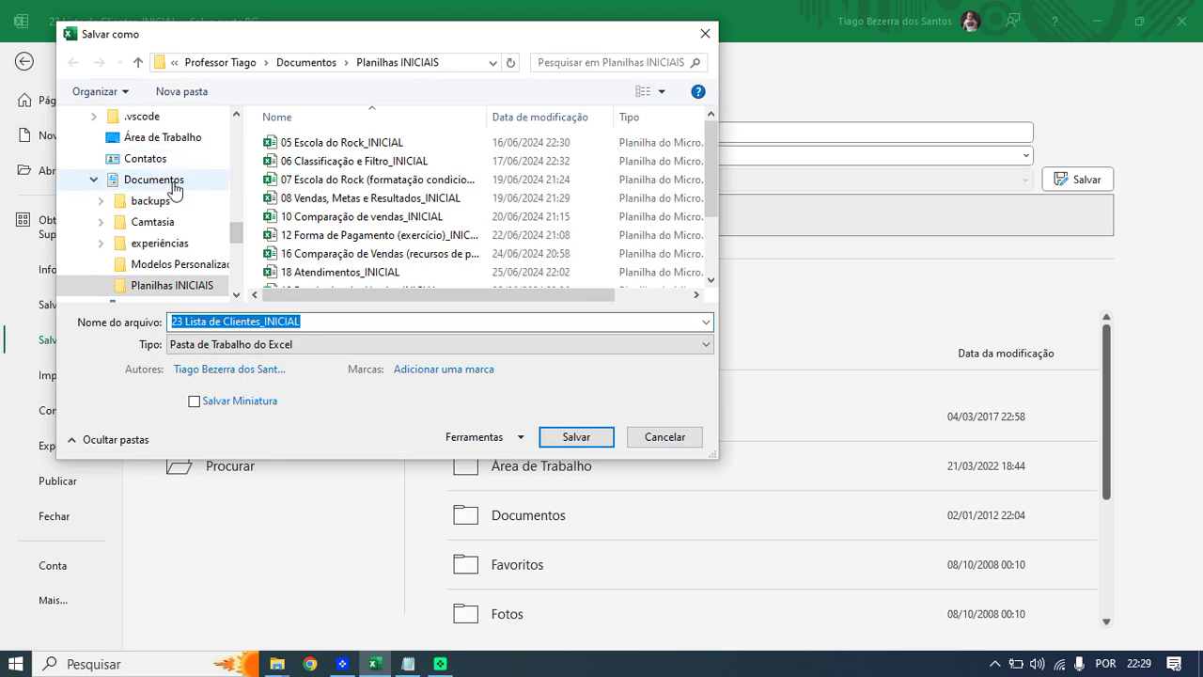
left_click(173, 185)
left_click_drag(712, 154, 716, 260)
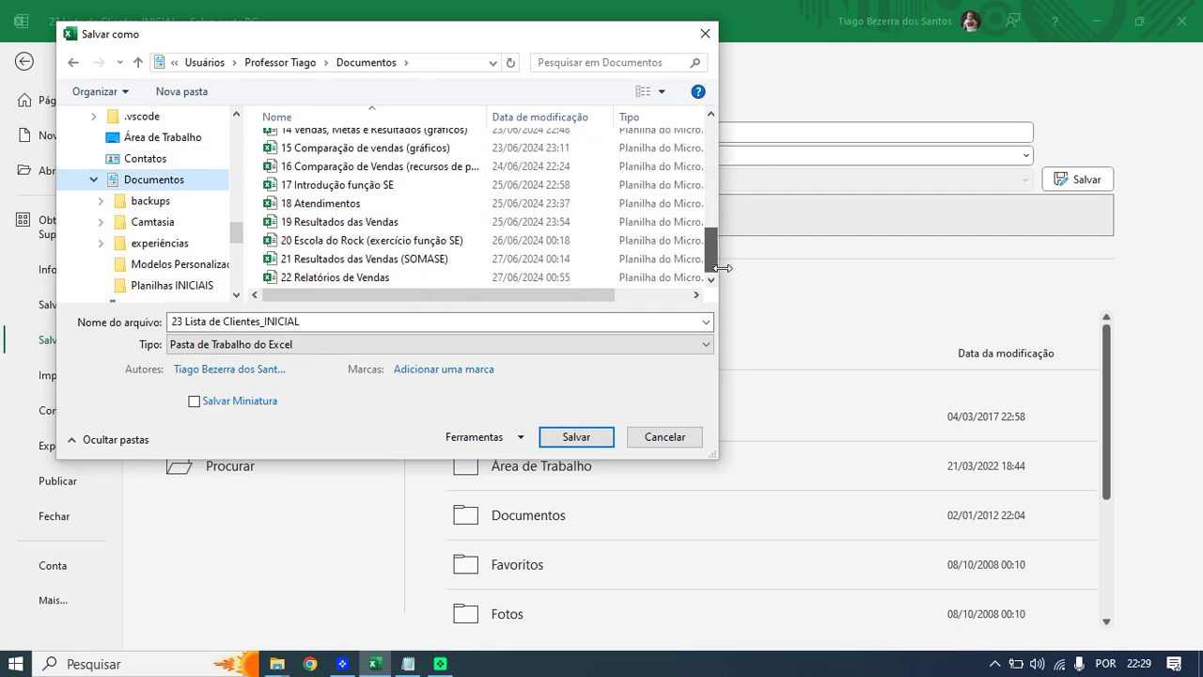
left_click(270, 322)
left_click(269, 323)
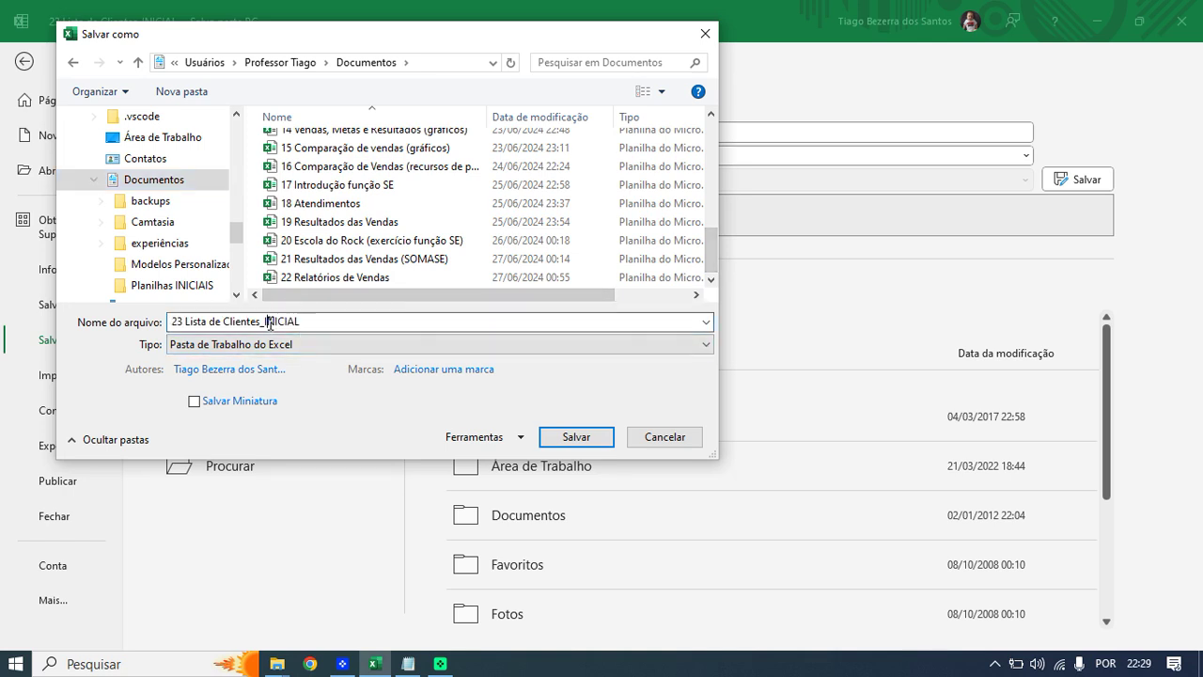
key("shift+End")
key("Delete")
left_click(575, 435)
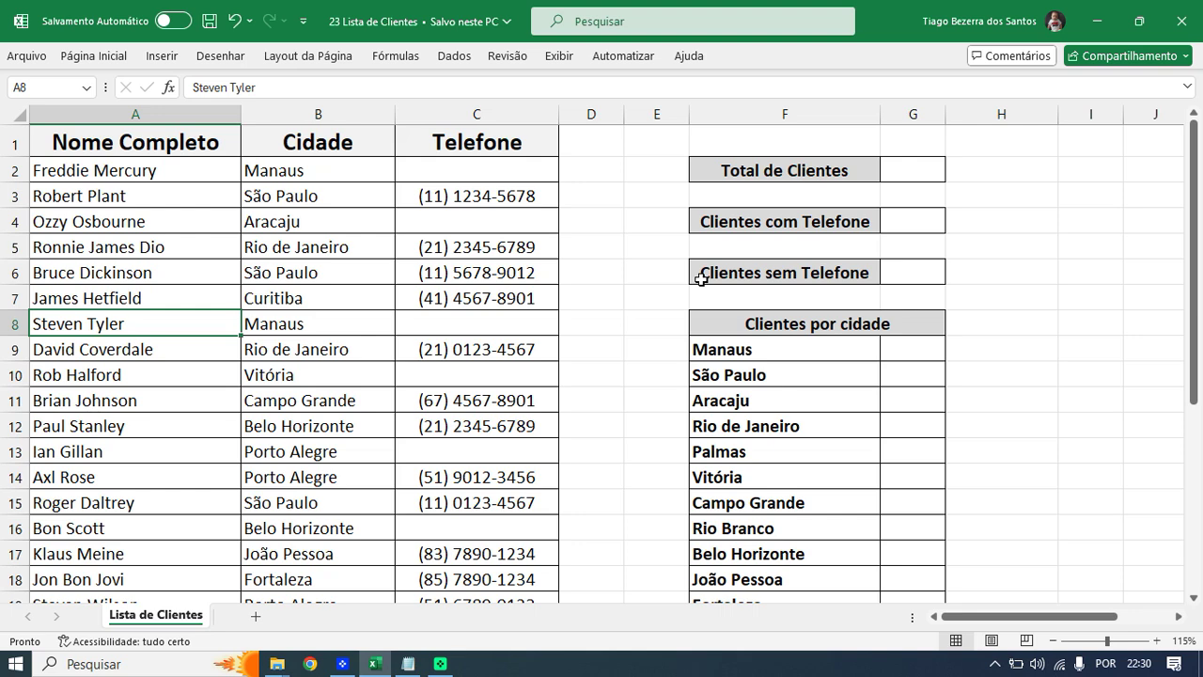
- Select G2, zoom in, and browse Excel's CONT counting-function suggestions
left_click(907, 171)
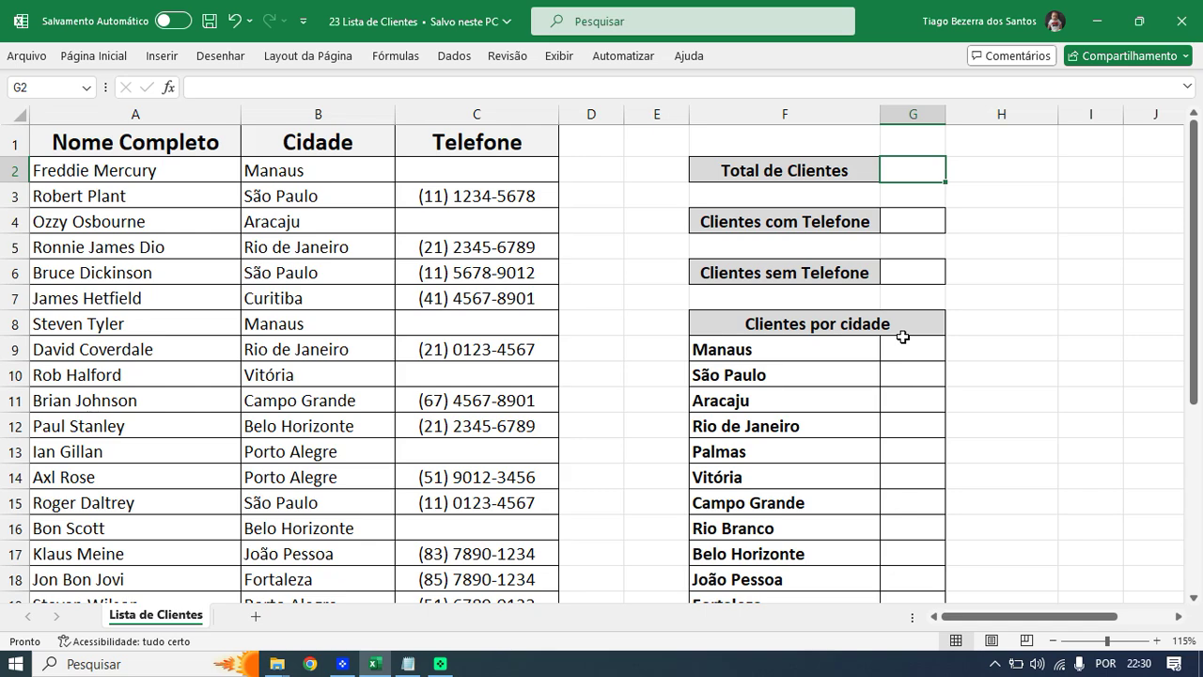
scroll(954, 288, "up", 2, "ctrl")
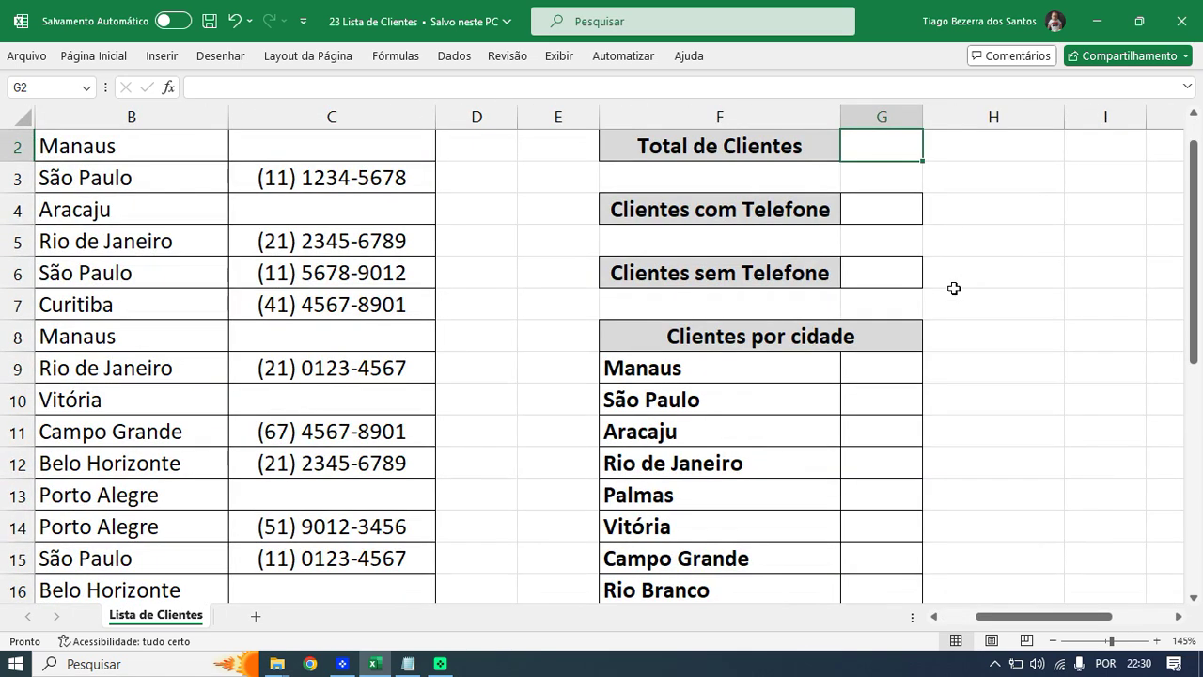
scroll(954, 288, "up", 1)
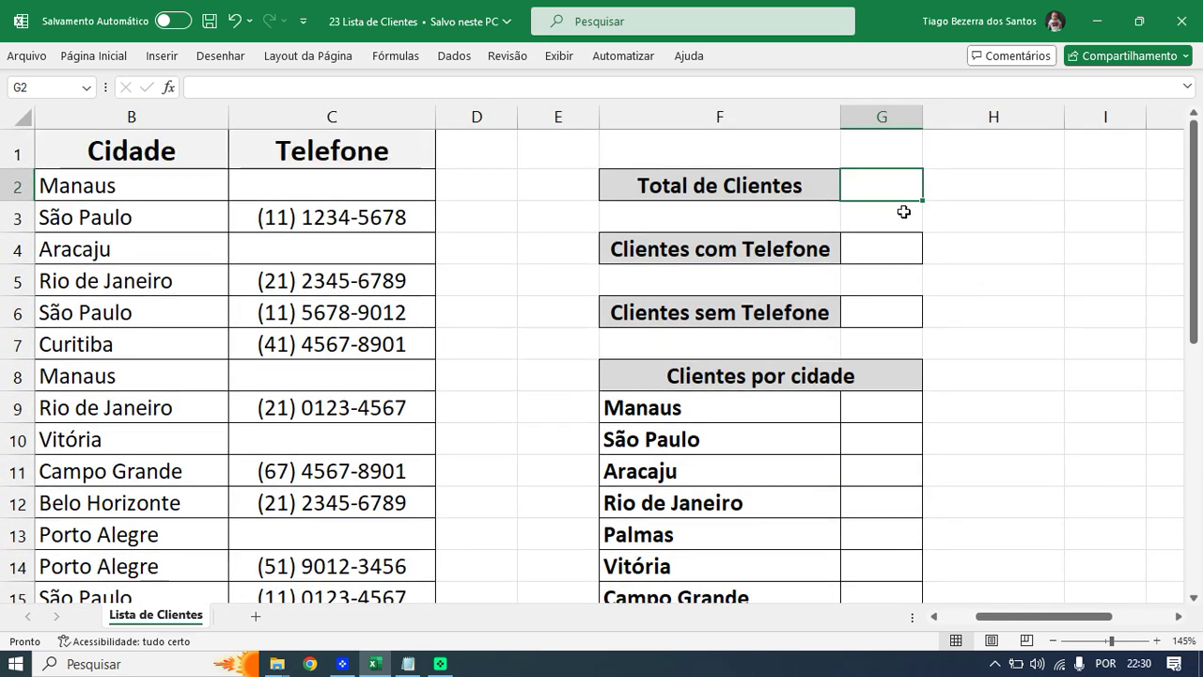
type("=")
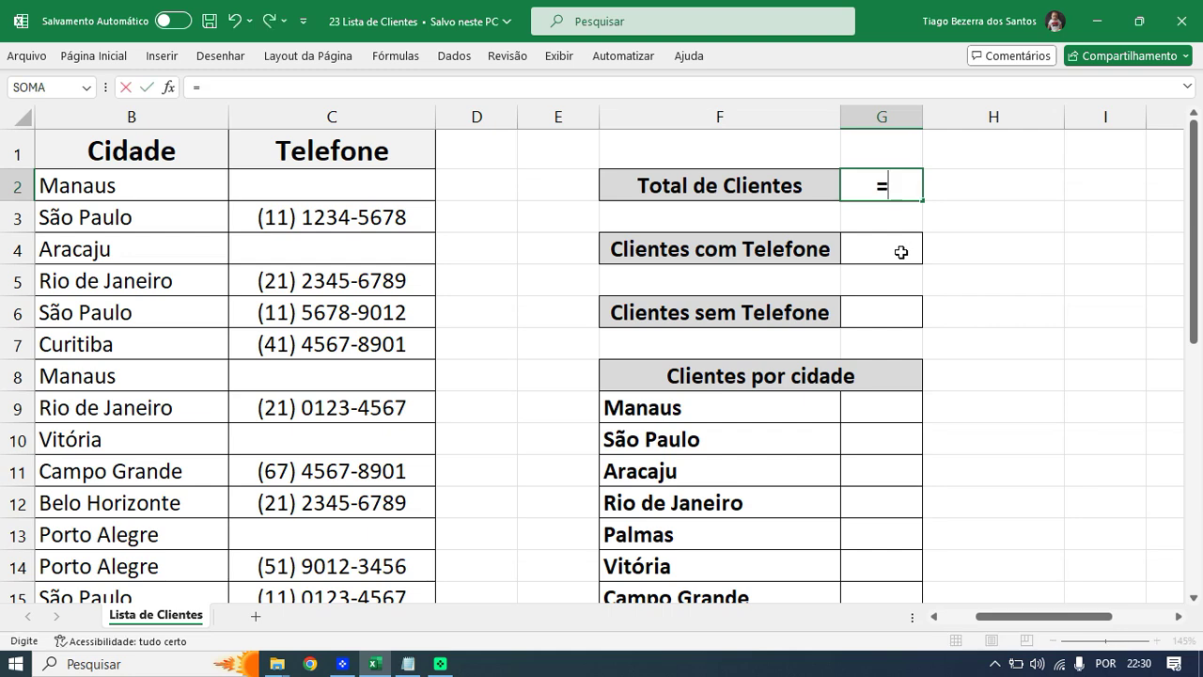
type("CON")
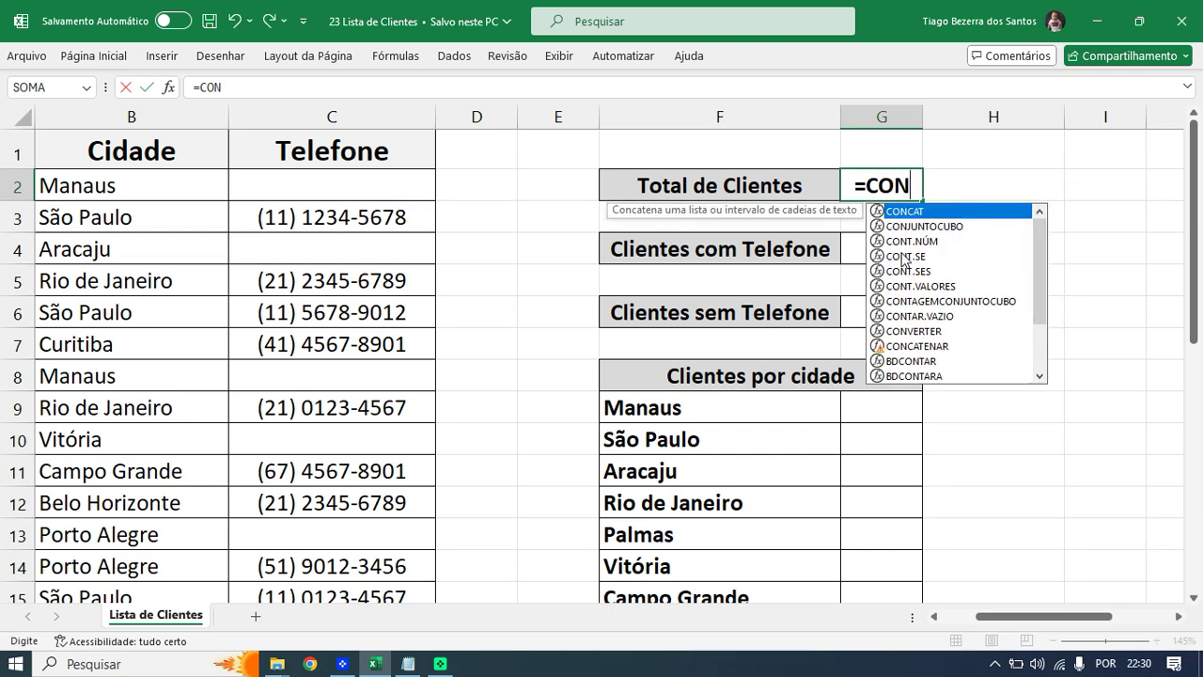
type("T.VA")
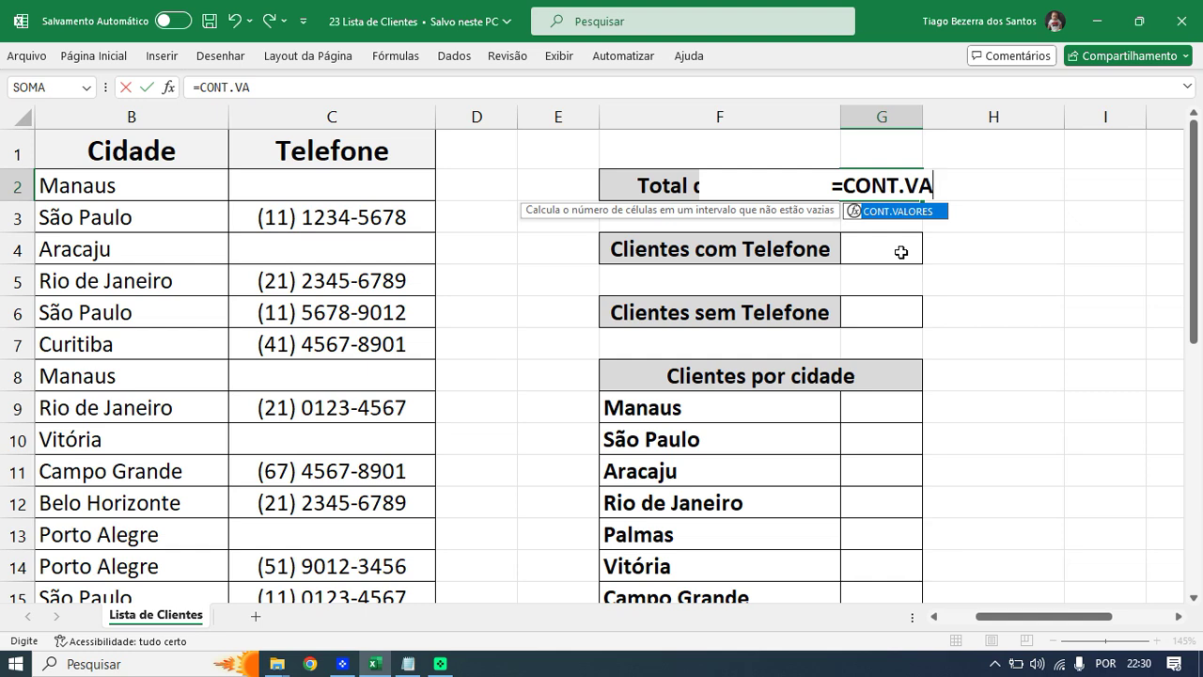
key("BackSpace")
key("BackSpace")
key("BackSpace")
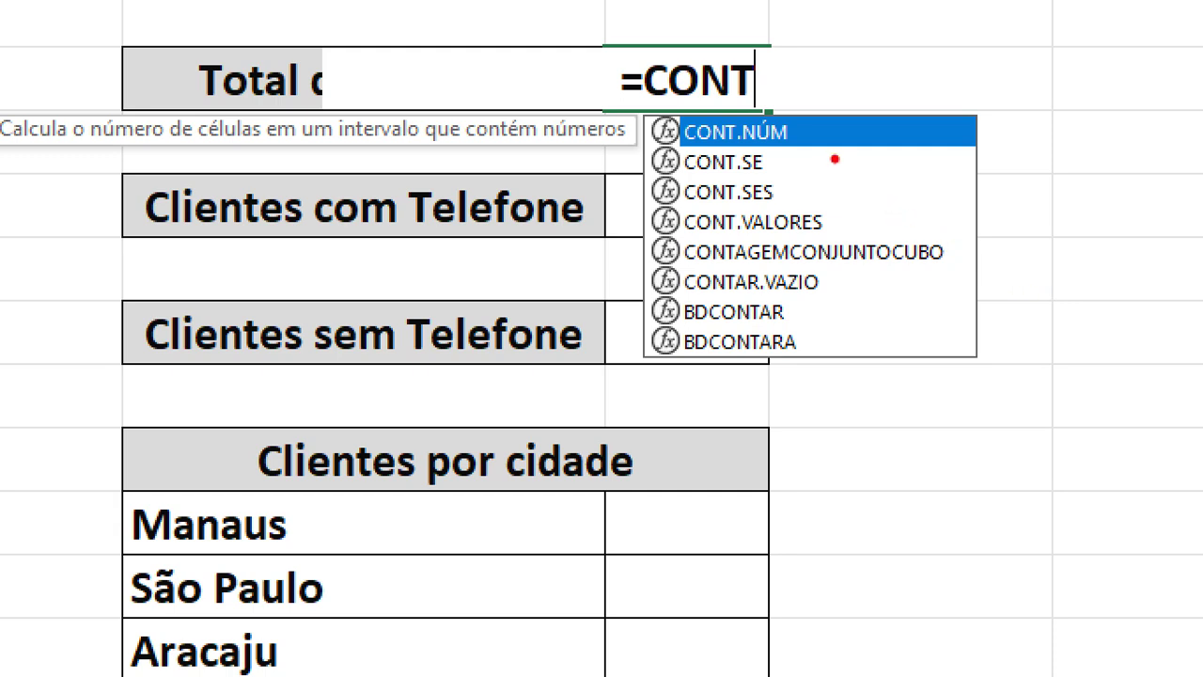
left_click_drag(807, 127, 915, 158)
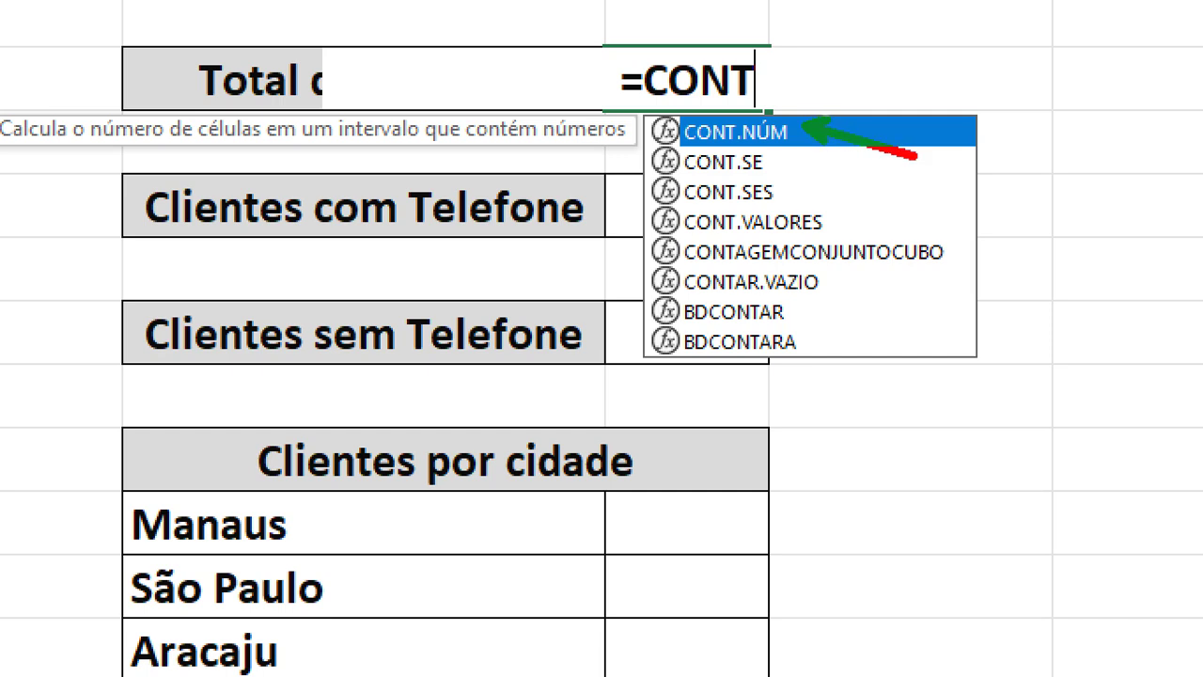
mouse_move(786, 165)
left_mouse_down()
mouse_move(879, 194)
mouse_move(893, 247)
mouse_move(915, 250)
left_mouse_up()
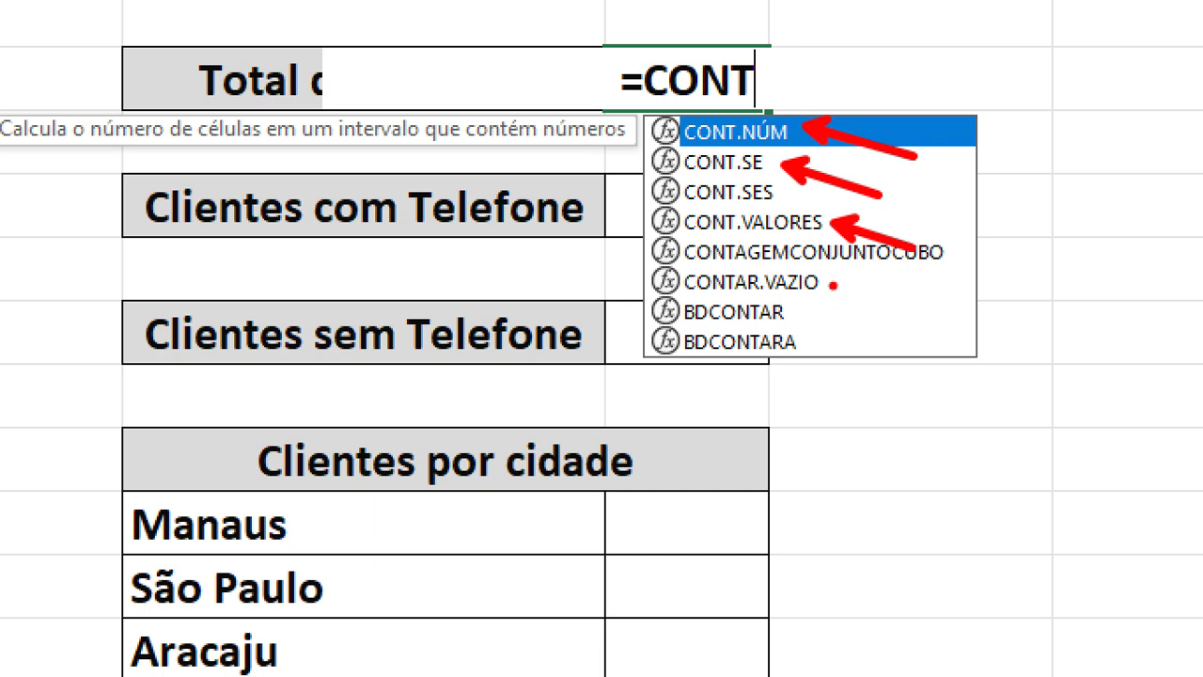
left_click_drag(825, 282, 898, 326)
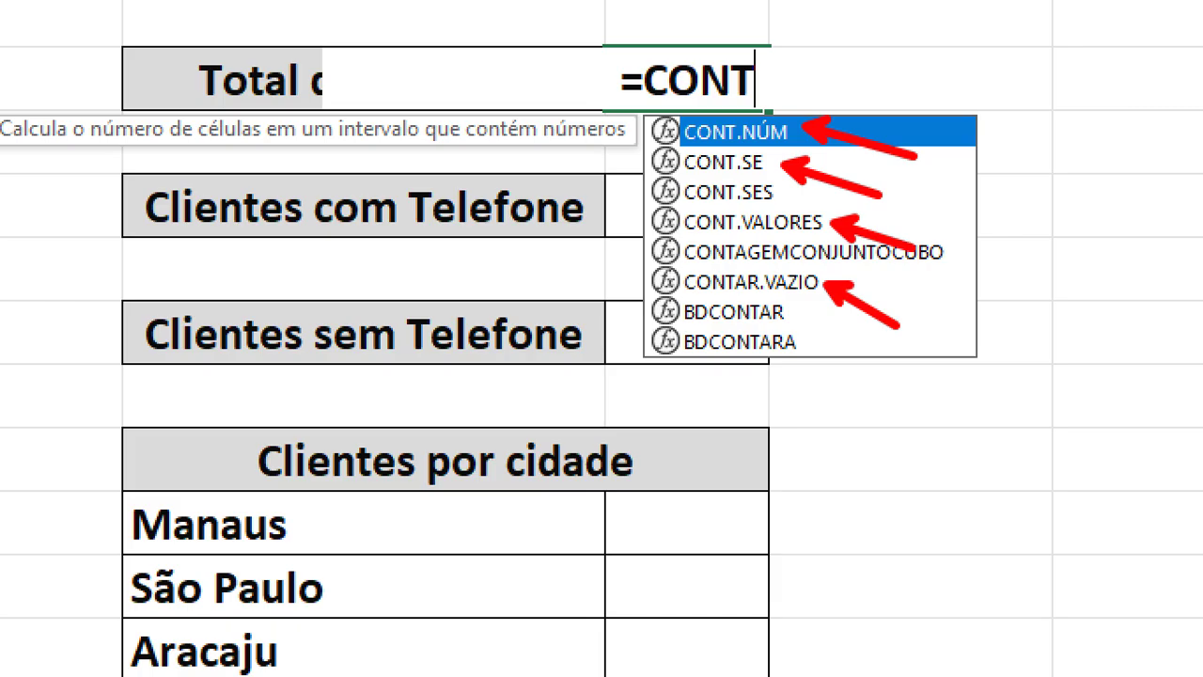
key("Escape")
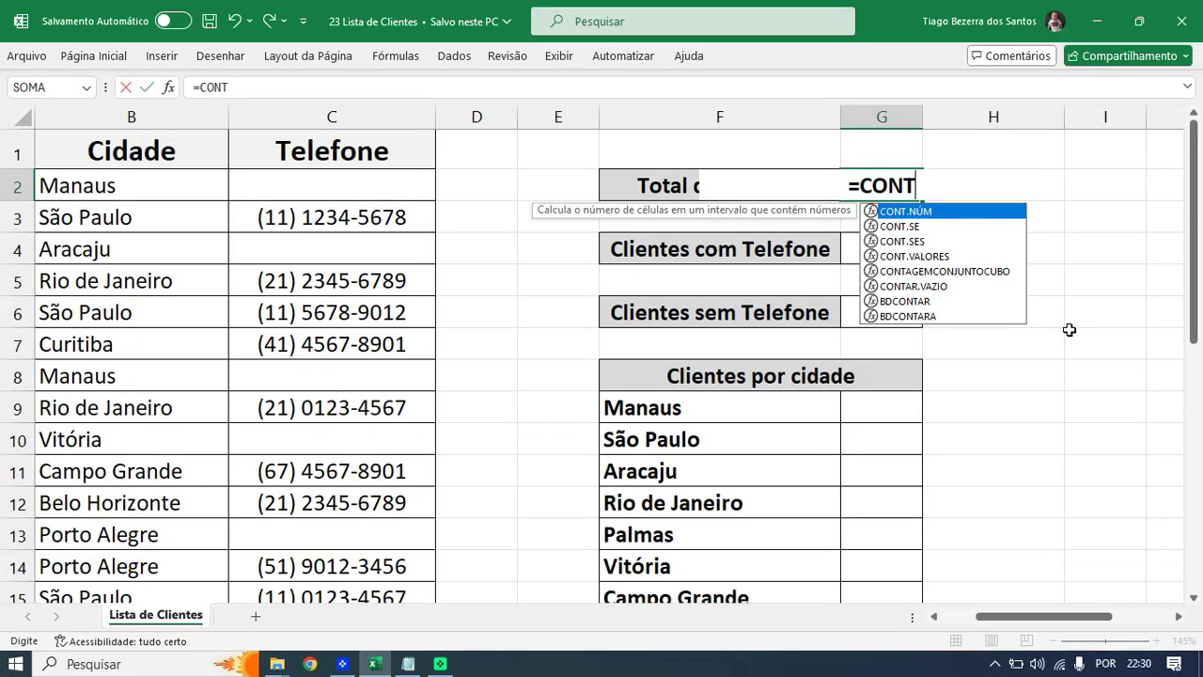
- Type .V to bring up CONT.VALORES, leaving '=CONT.VALOR' unfinished in G2
type(".V")
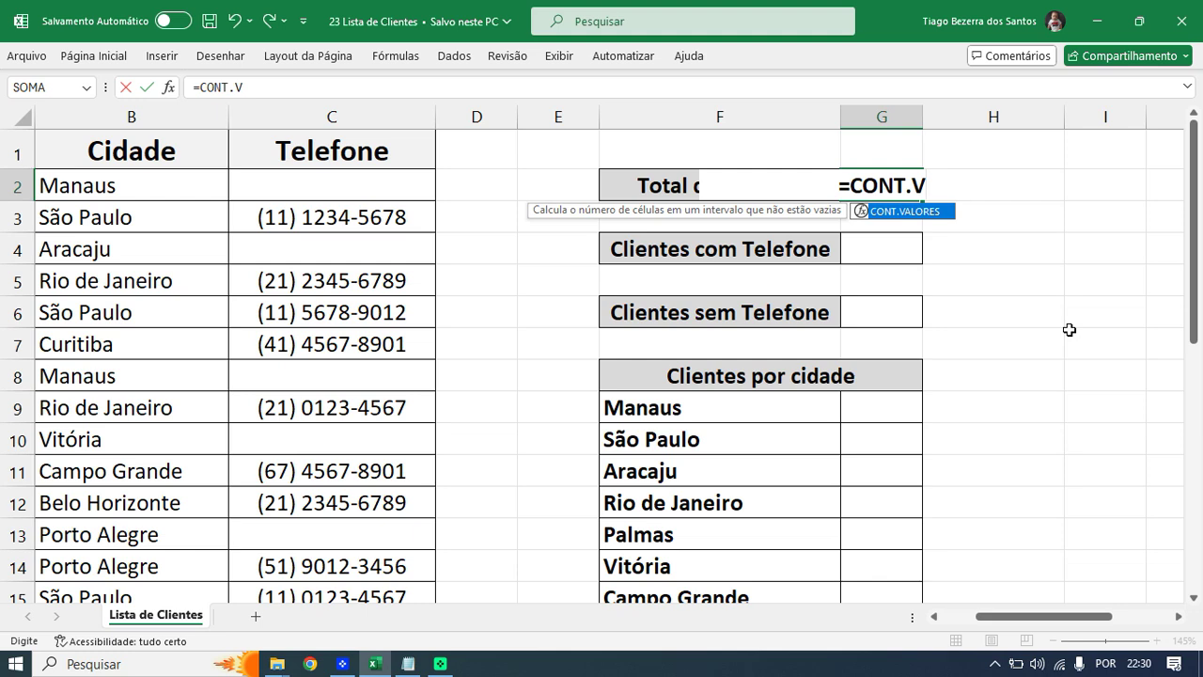
key("Tab")
key("BackSpace")
key("BackSpace")
key("BackSpace")
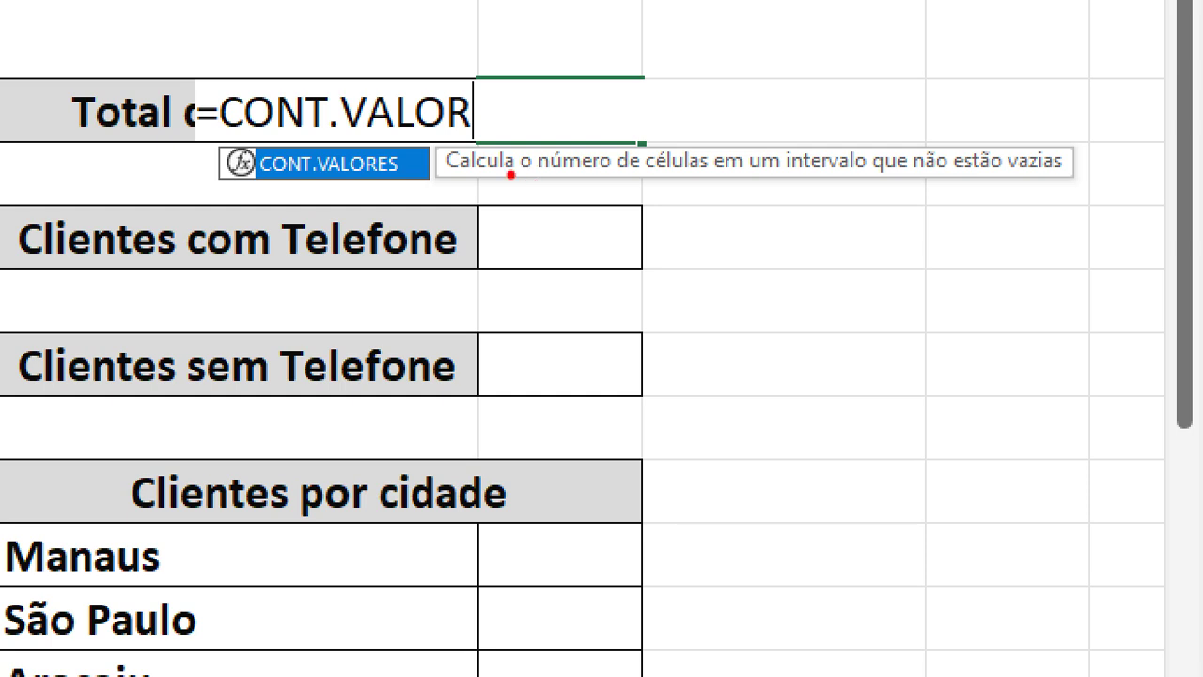
- Complete and enter G2's formula as =CONT.VALORES(A2:A29) over the client names
left_click_drag(483, 184, 1046, 175)
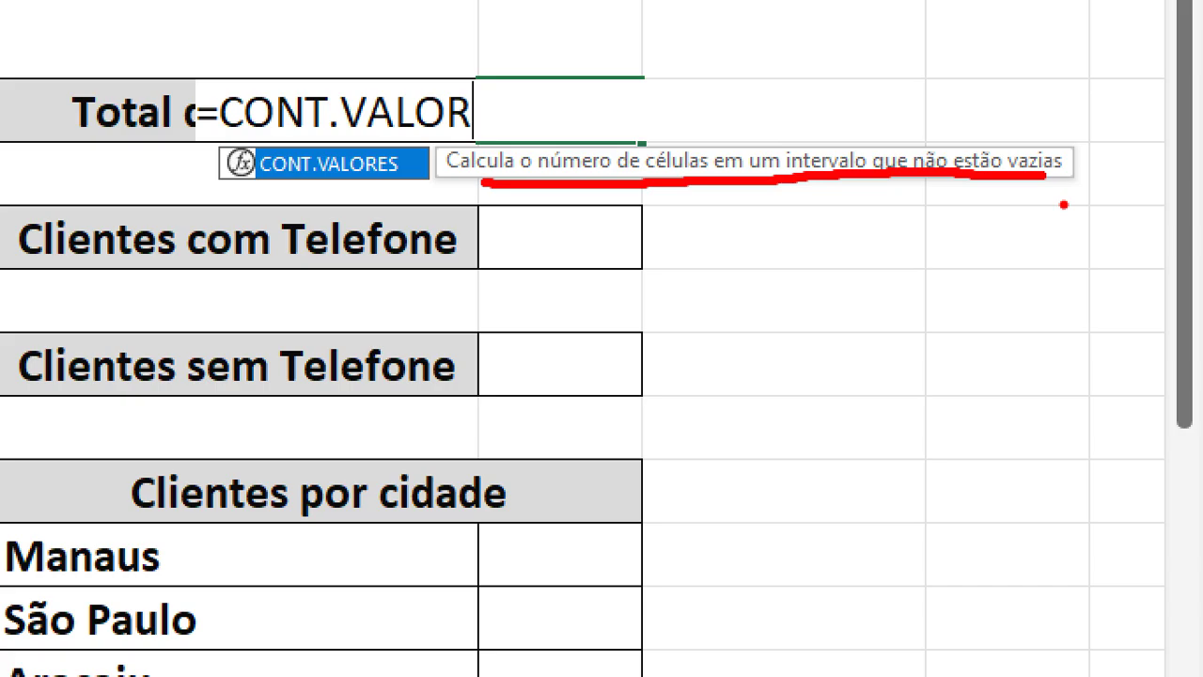
key("Escape")
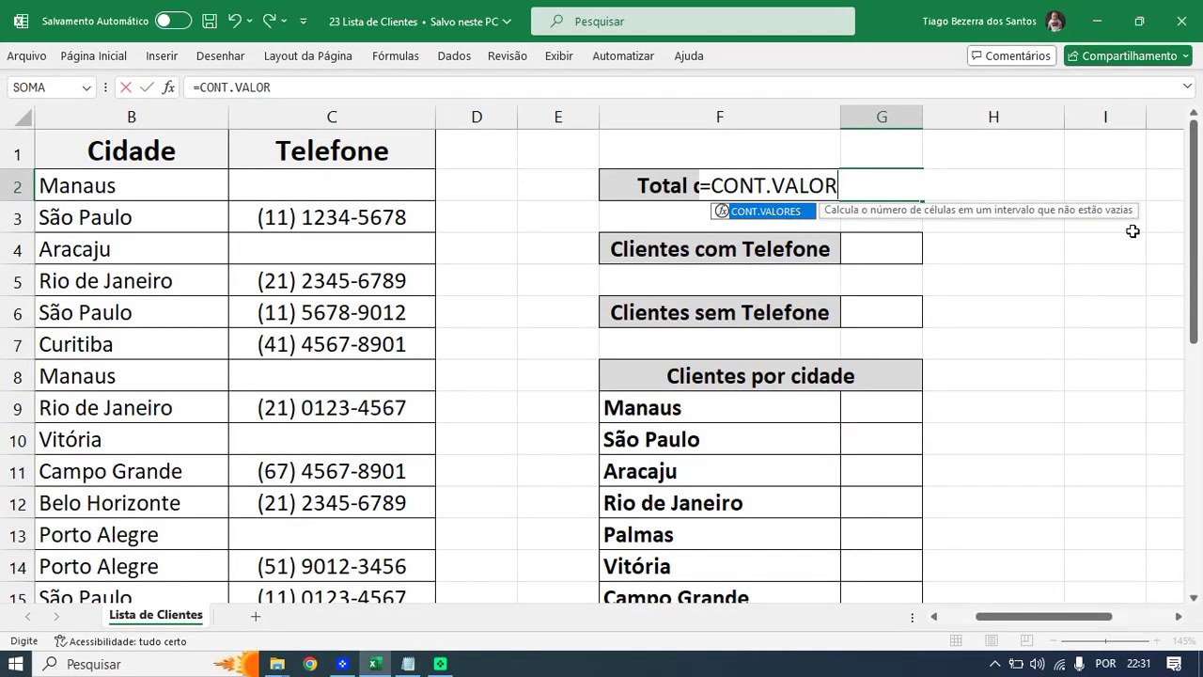
key("Tab")
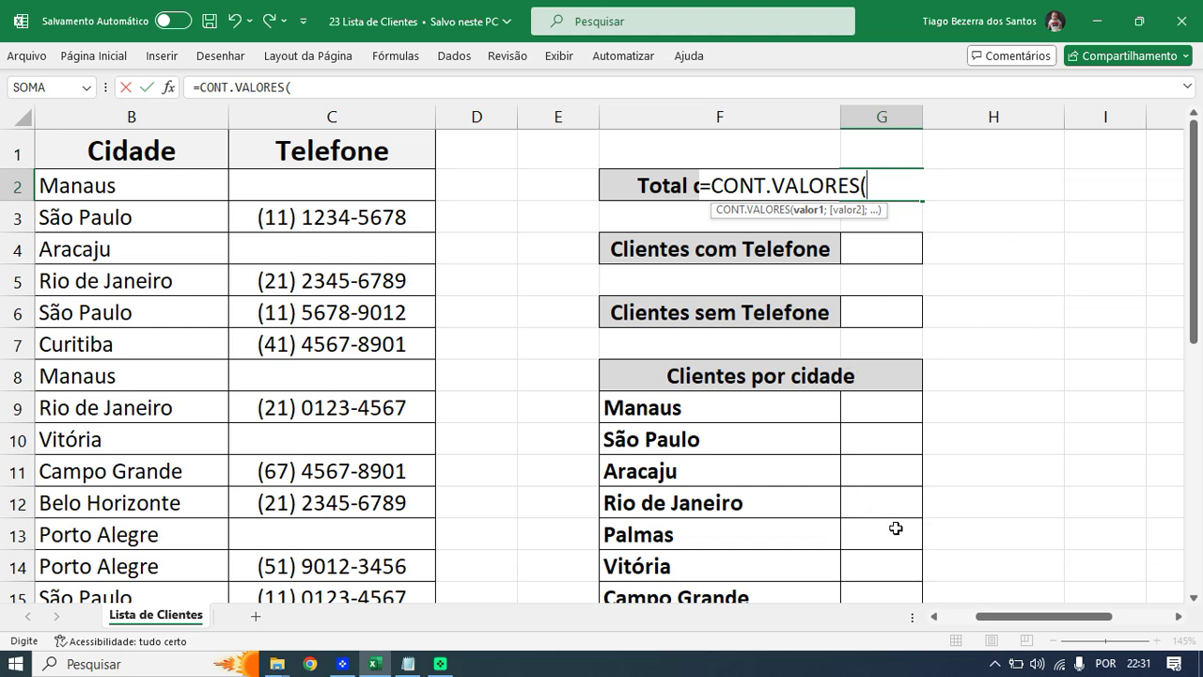
left_click_drag(1002, 623, 963, 622)
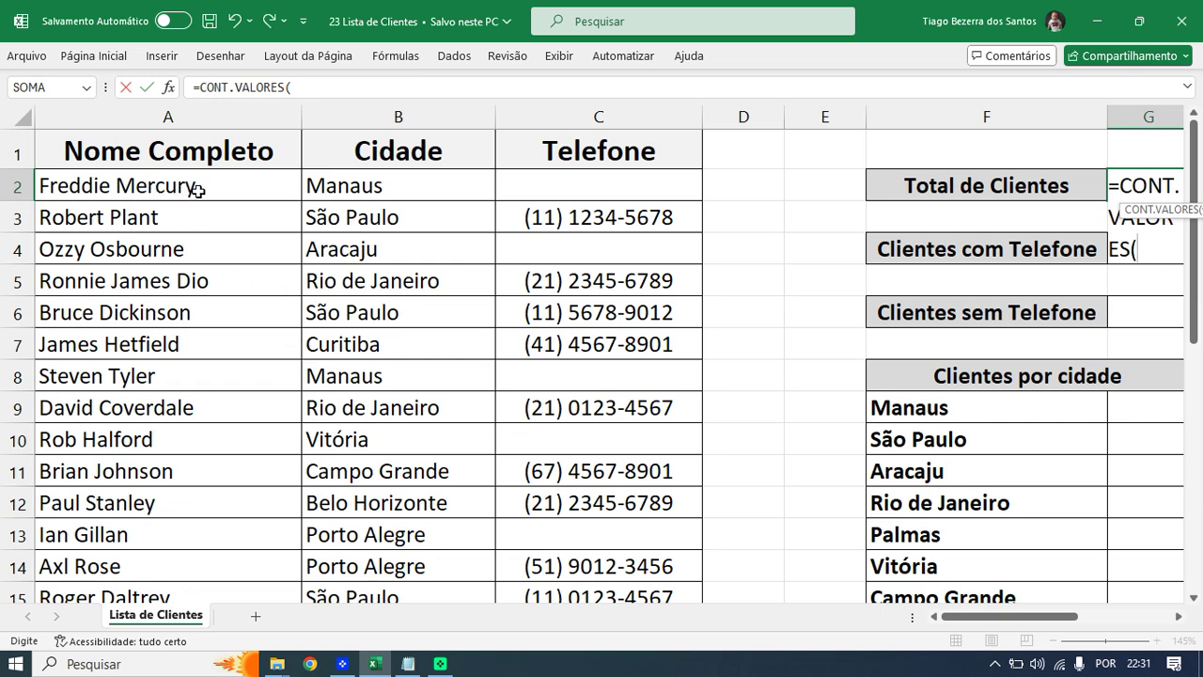
left_click_drag(217, 187, 204, 526)
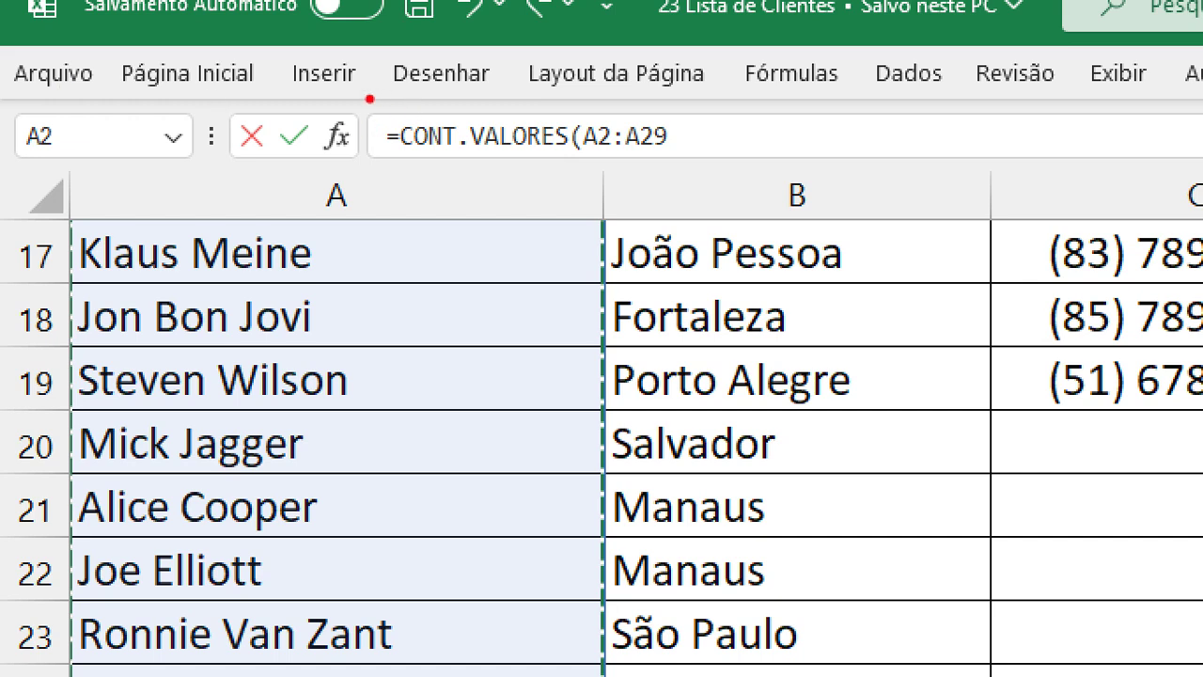
mouse_move(370, 99)
left_mouse_down()
mouse_move(560, 168)
mouse_move(694, 167)
left_mouse_up()
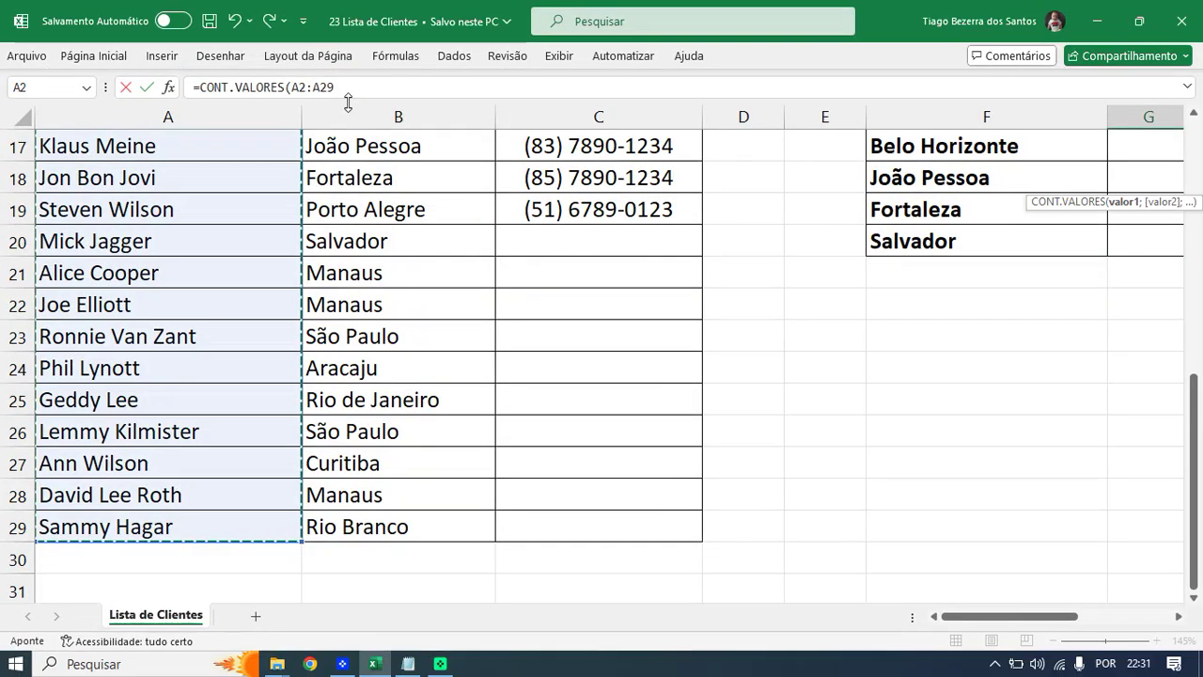
type(")")
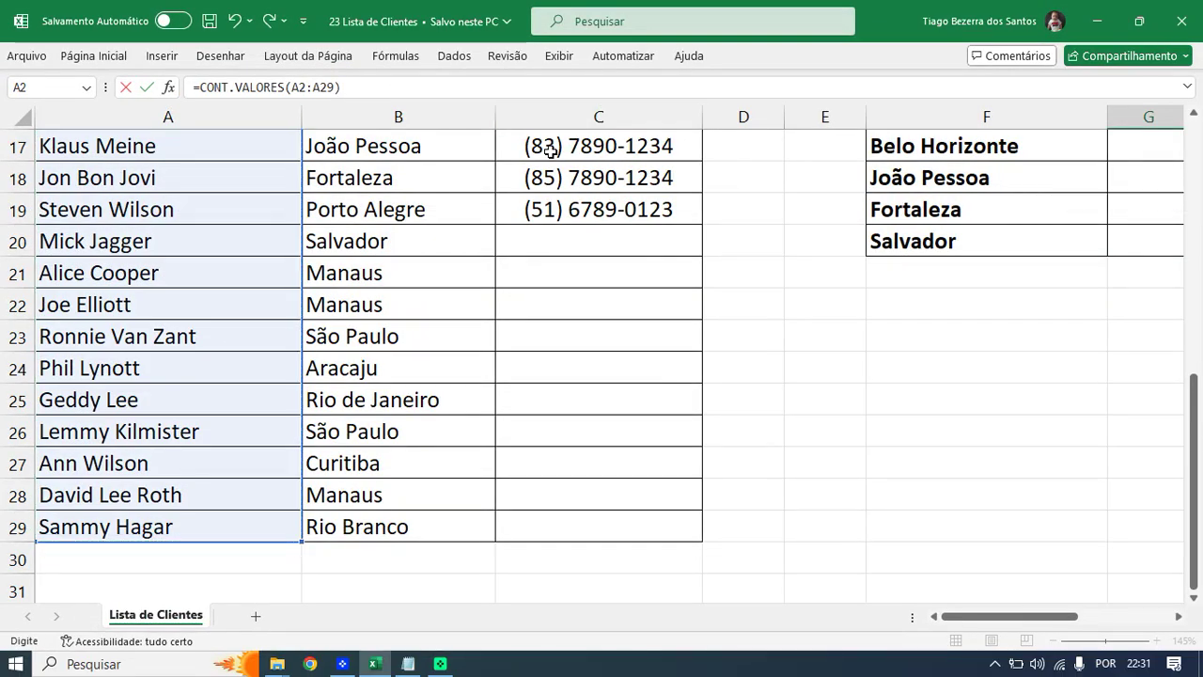
key("Return")
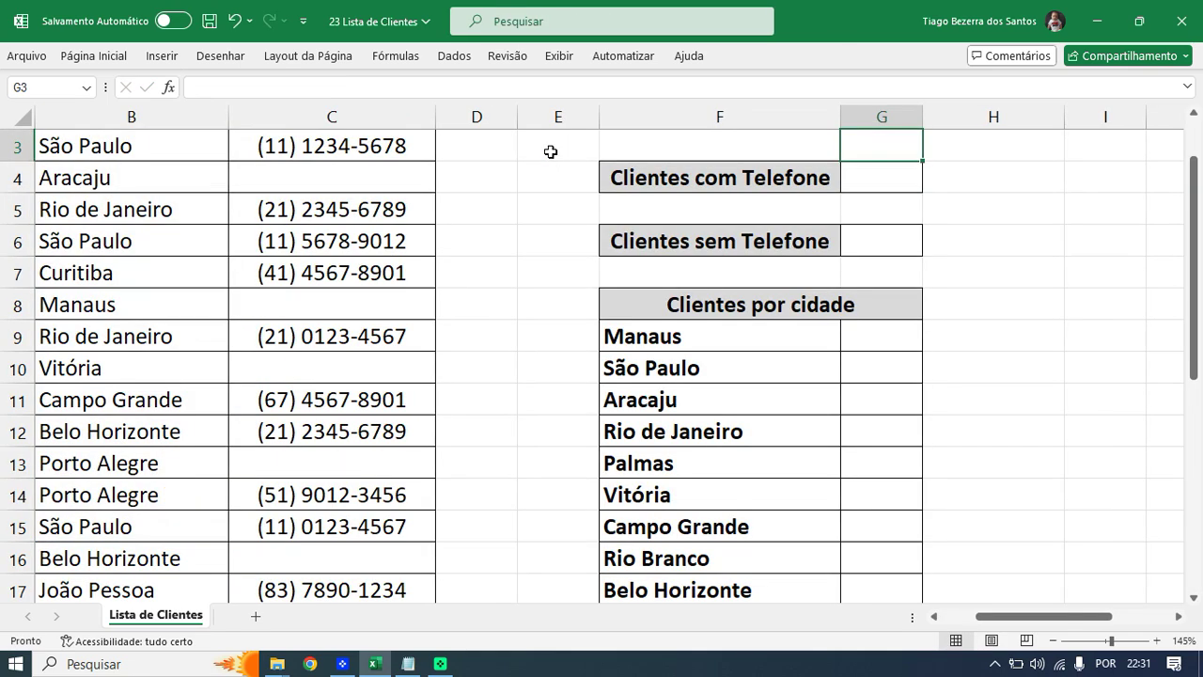
- Clear cells A27:C29 and check that Total de Clientes in G2 now shows 25
scroll(934, 194, "up", 1)
scroll(928, 221, "down", 1, "ctrl")
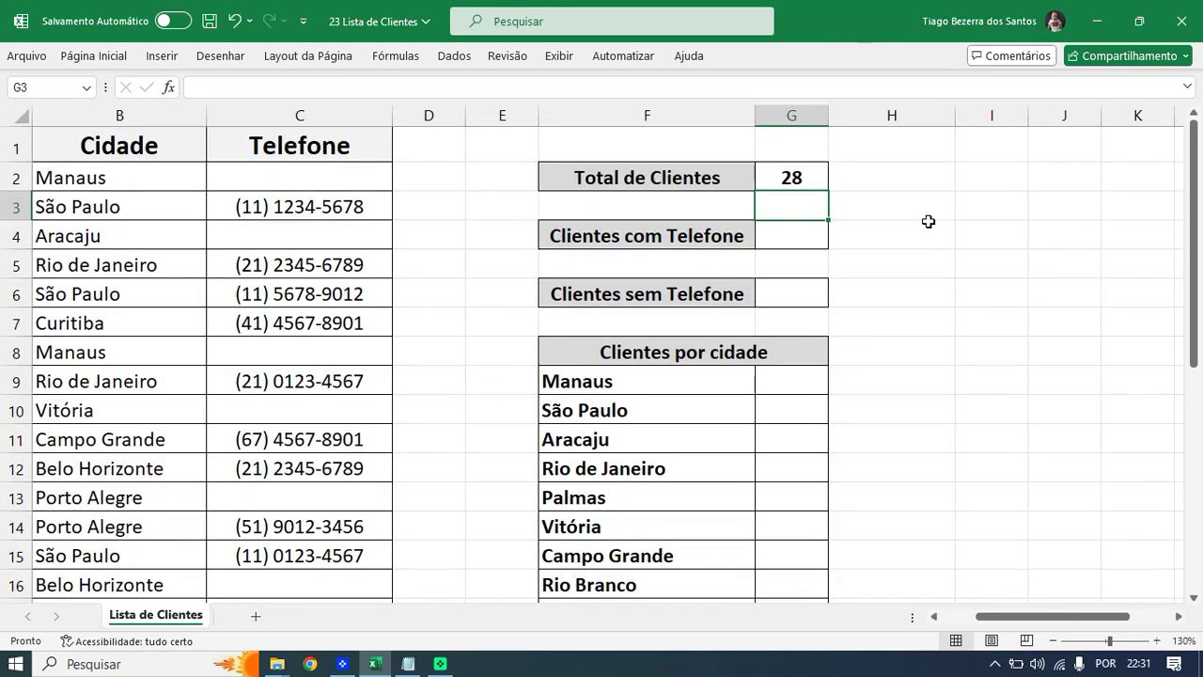
scroll(929, 221, "down", 1)
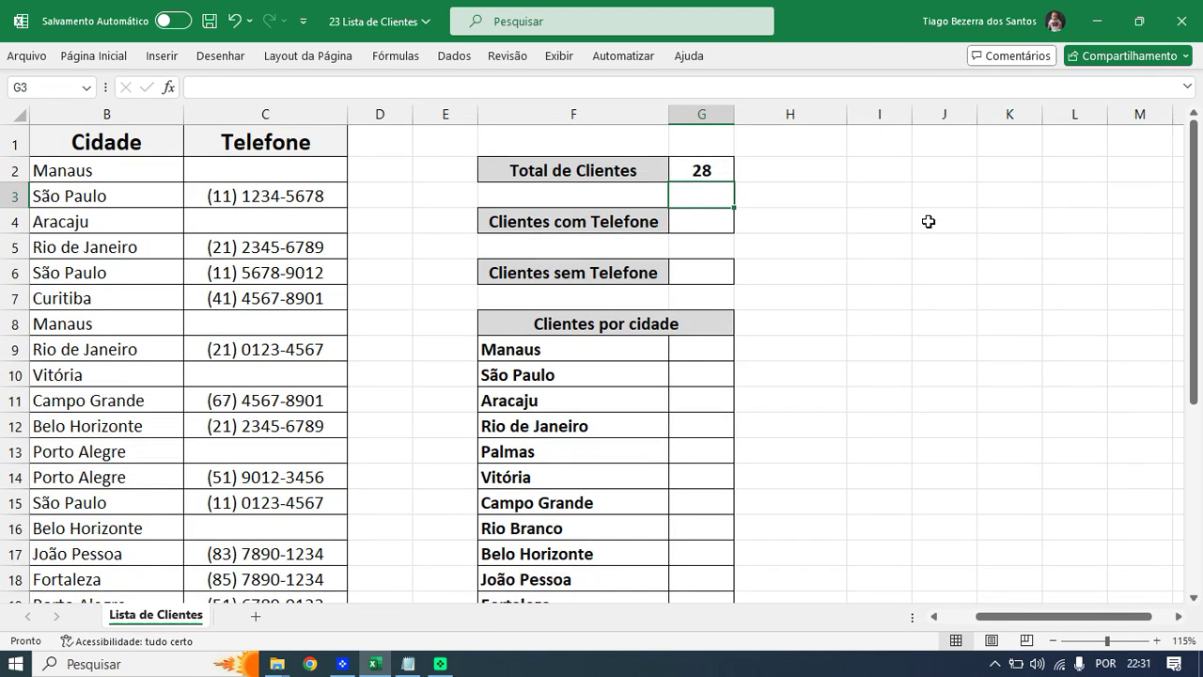
left_click(933, 616)
scroll(588, 345, "down", 1, "ctrl")
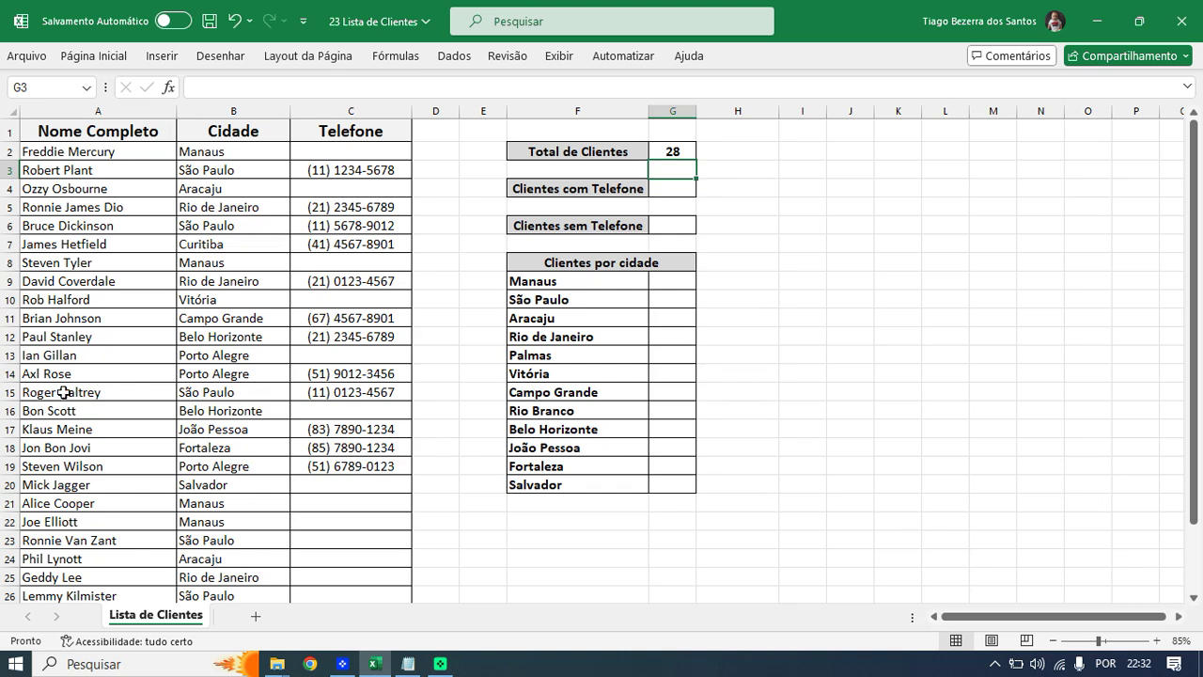
scroll(179, 428, "down", 2)
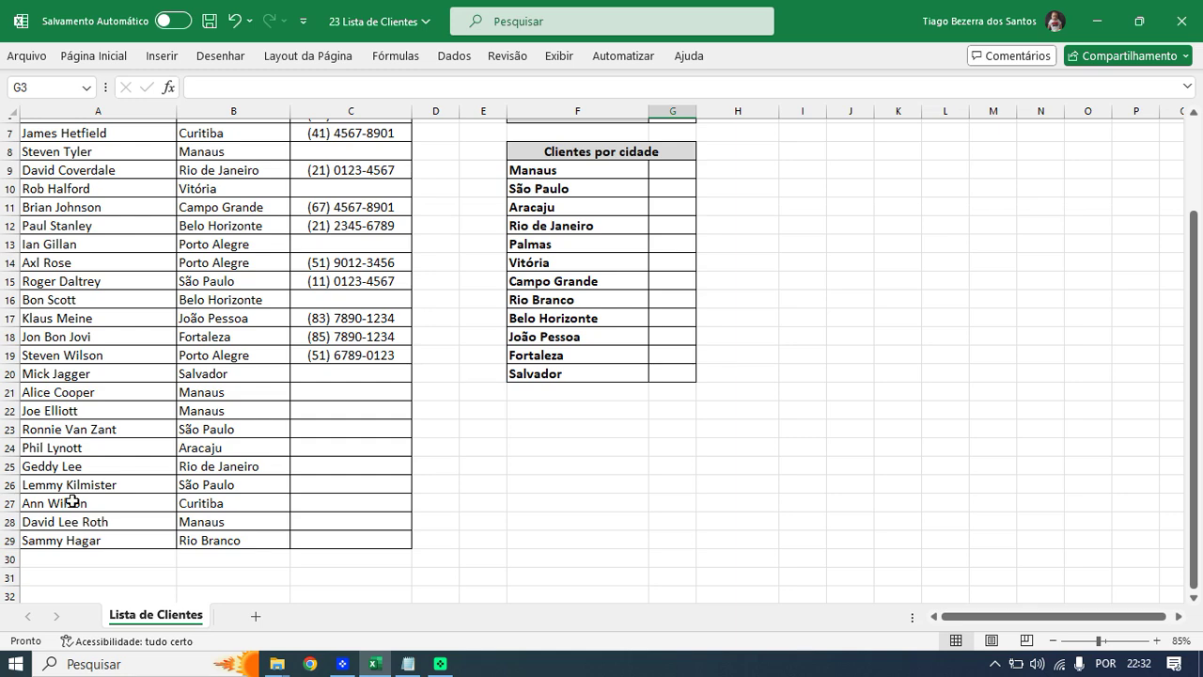
left_click_drag(69, 504, 298, 532)
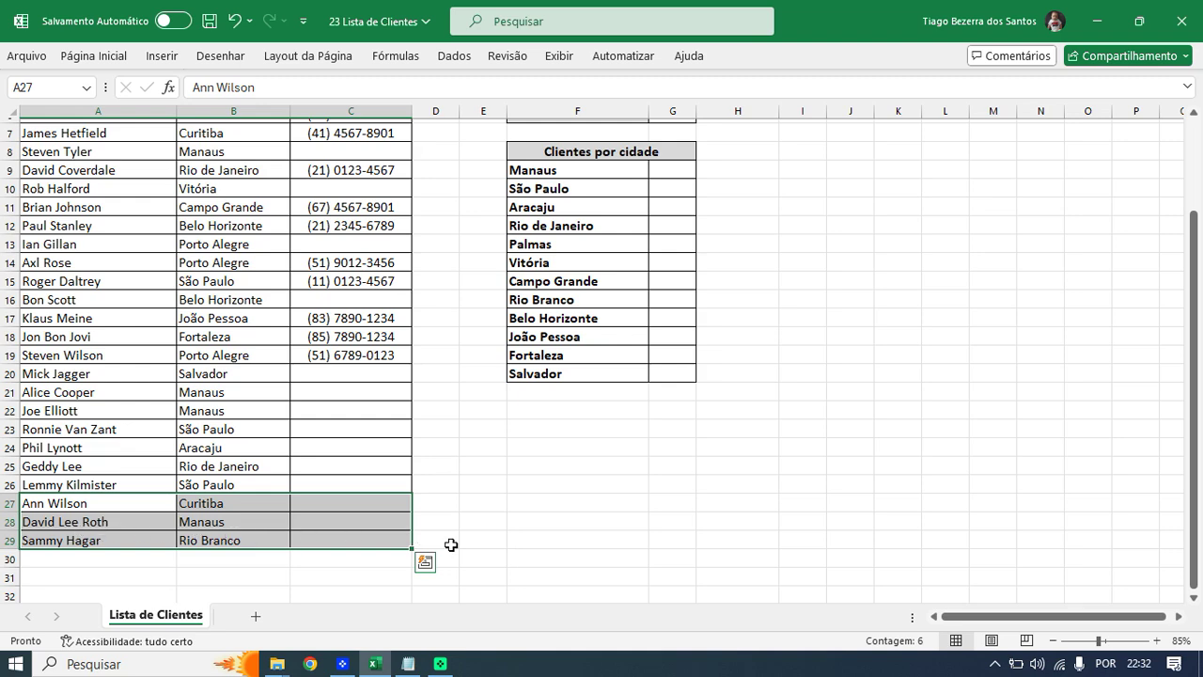
key("Delete")
scroll(523, 489, "up", 2)
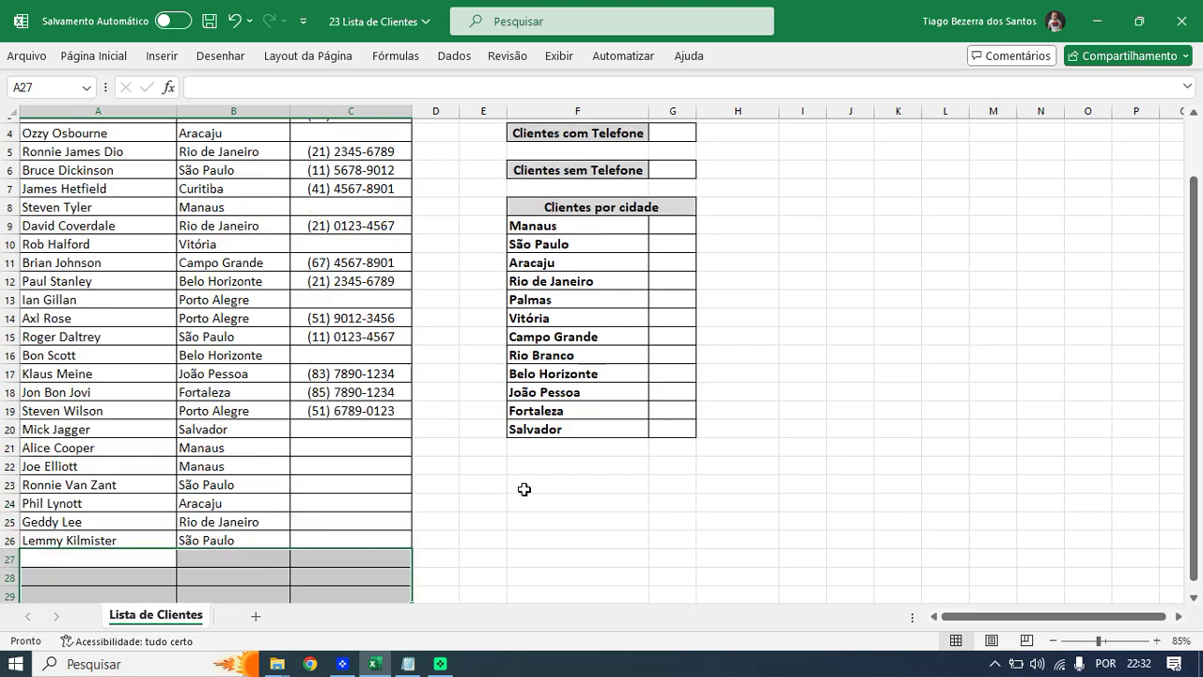
scroll(700, 245, "up", 4)
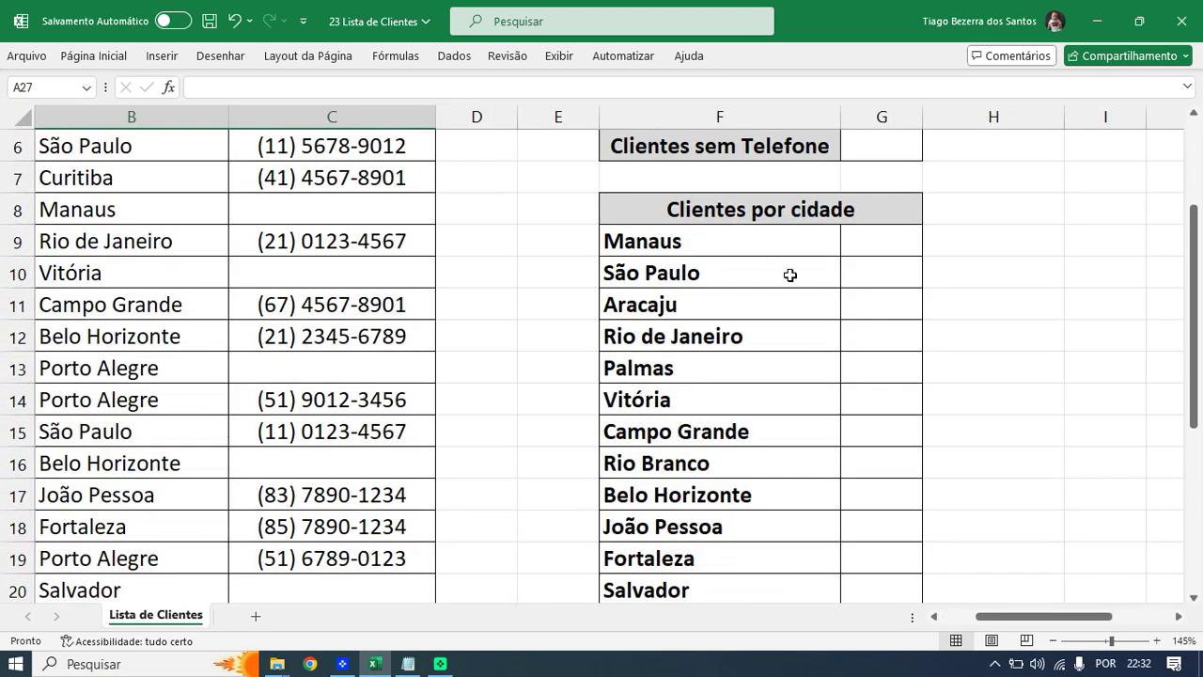
left_click(866, 189)
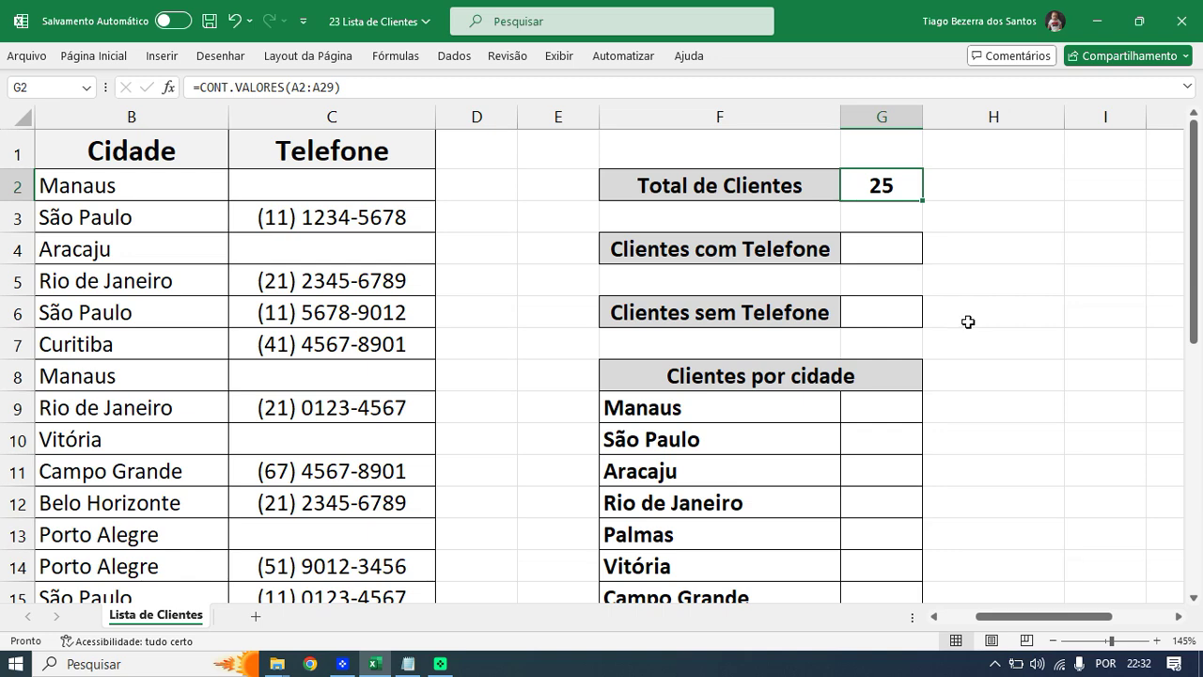
- Confirm G2's =CONT.VALORES(A2:A29) formula unchanged, then begin typing =CONT.V in G4
double_click(880, 194)
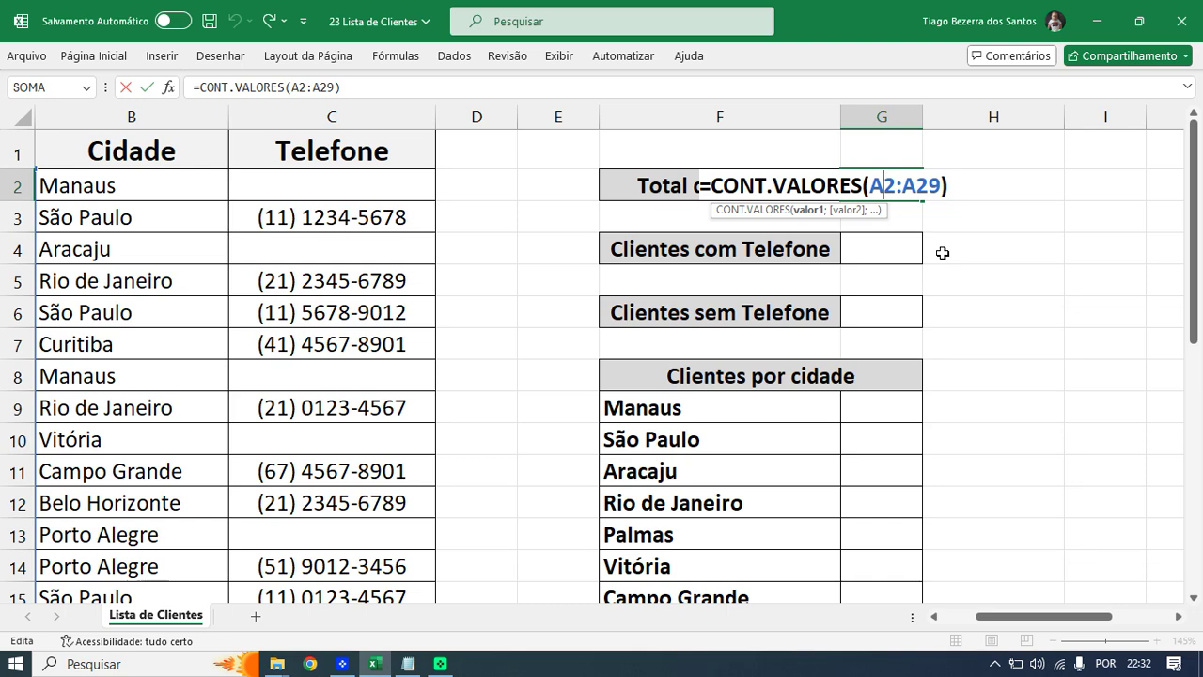
key("ctrl+Return")
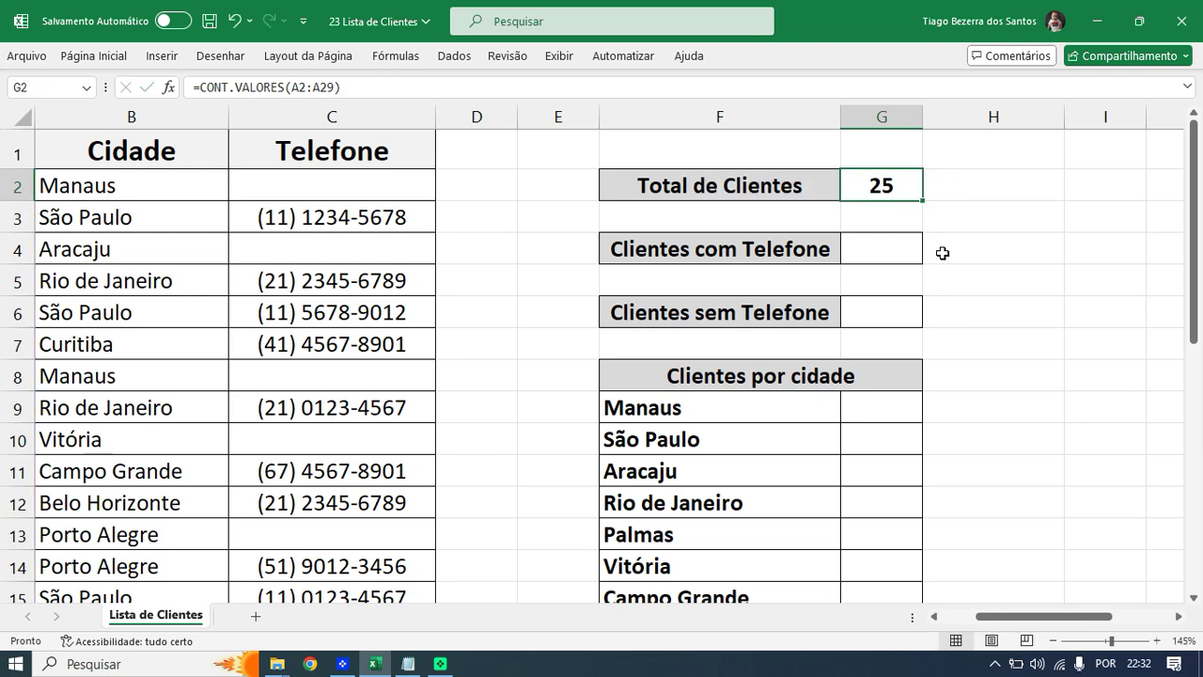
left_click(864, 250)
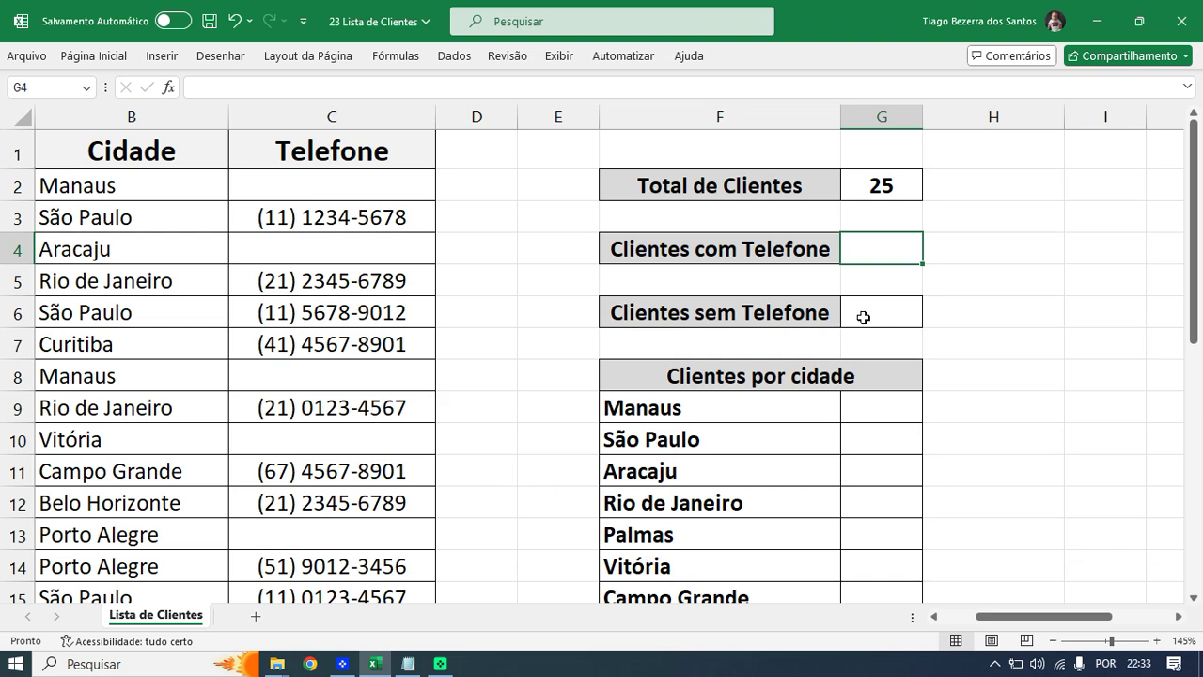
type("=CONT.V")
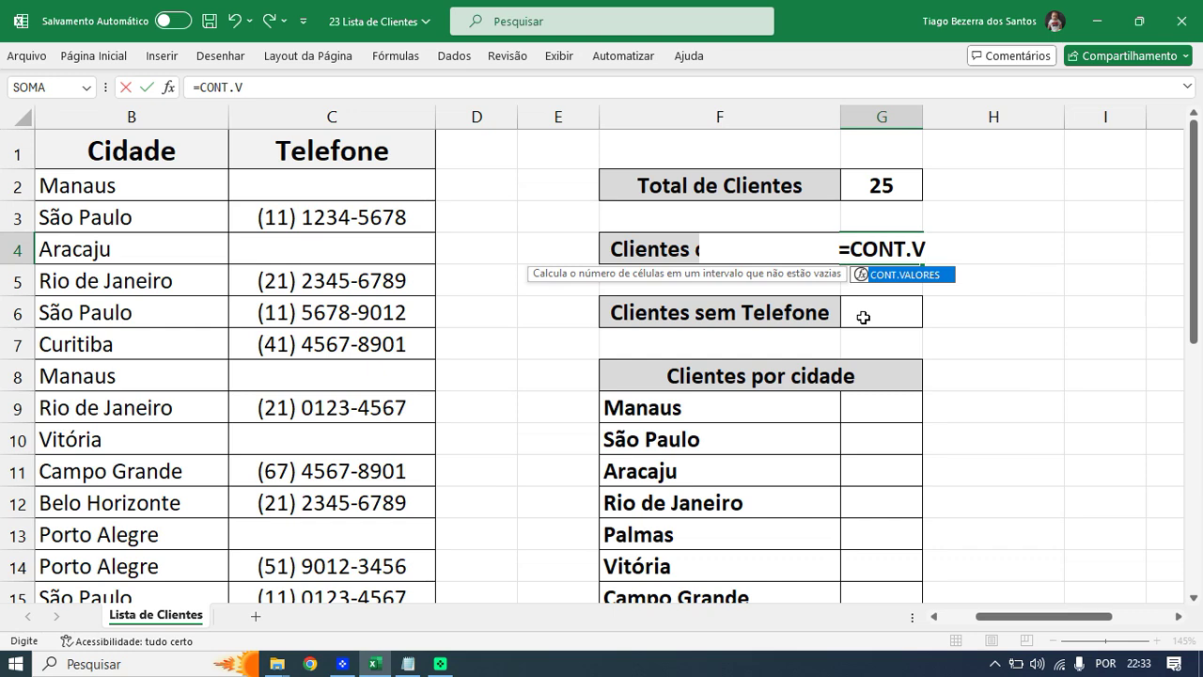
- Finish G4's formula as =CONT.VALORES(C2:C29) to count the filled phone cells
key("Tab")
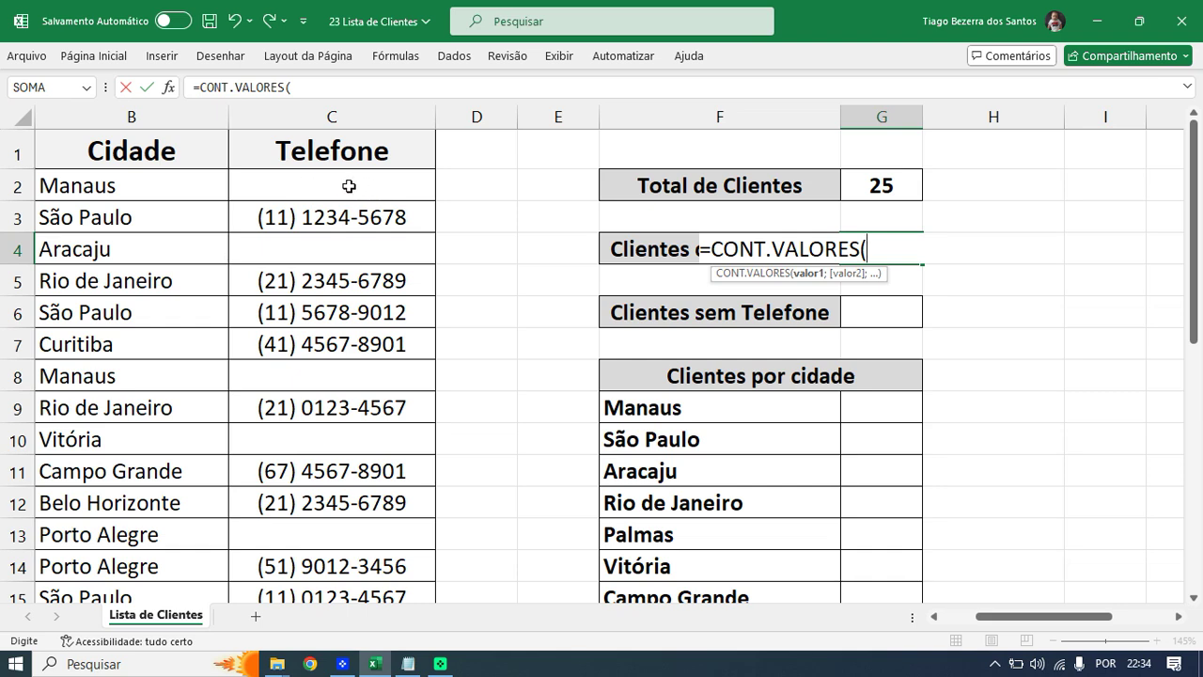
left_click_drag(349, 196, 338, 520)
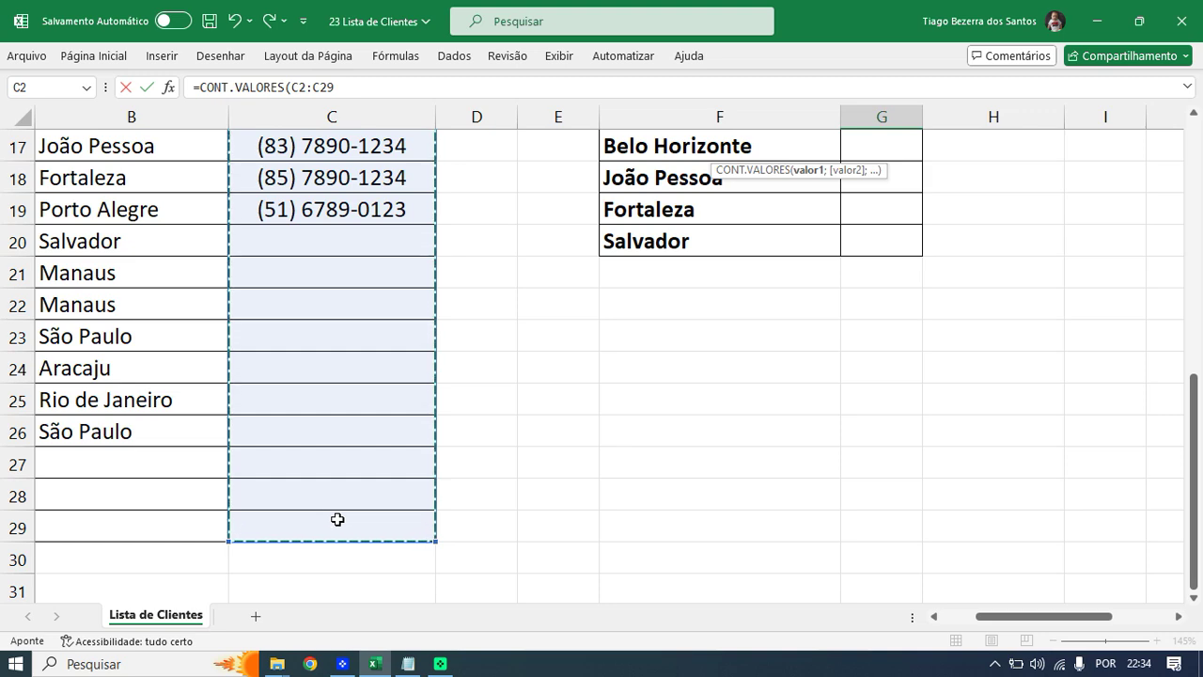
scroll(338, 520, "up", 3)
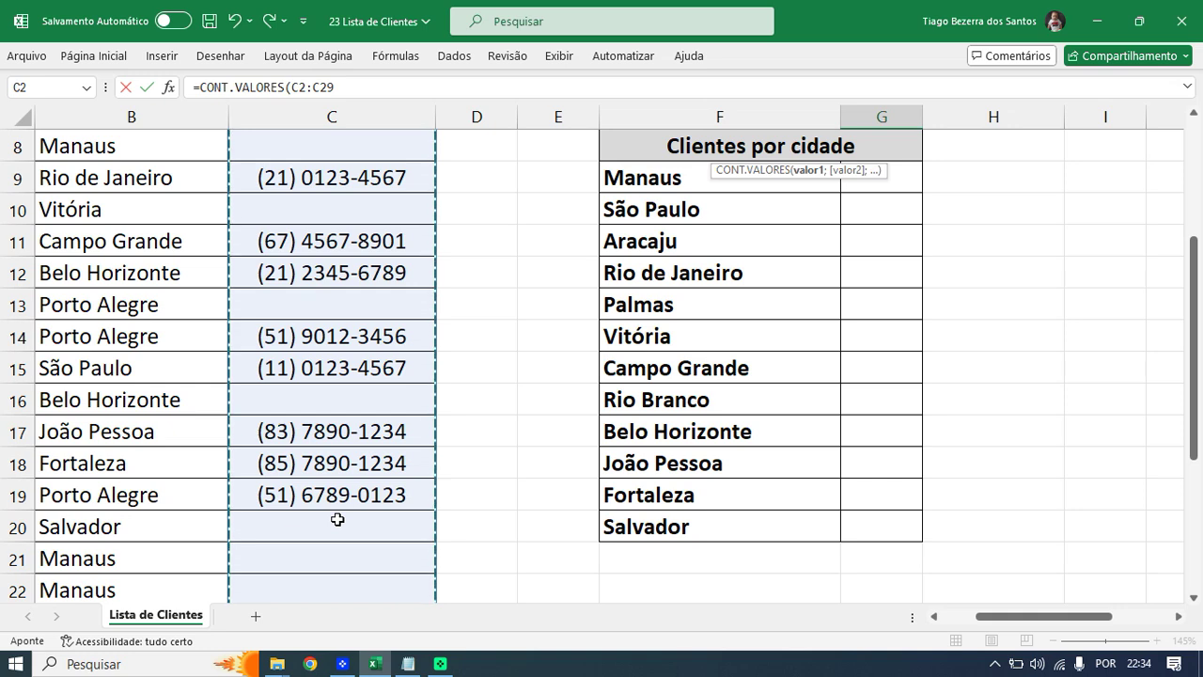
scroll(337, 520, "up", 3)
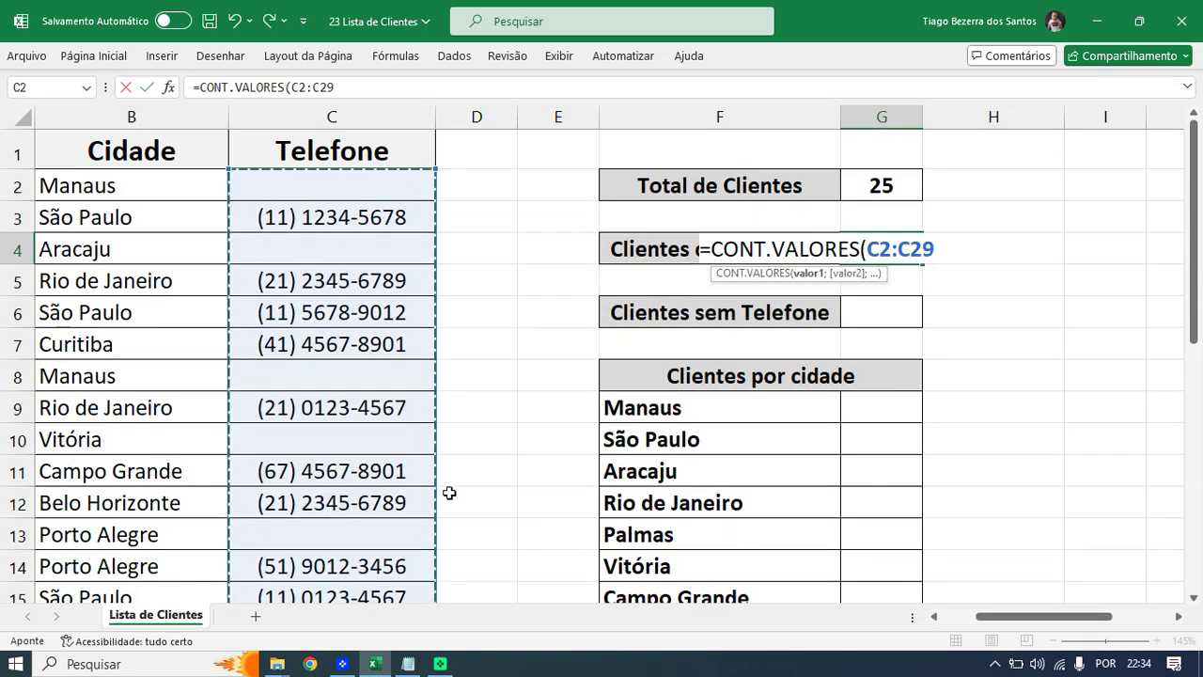
type(")")
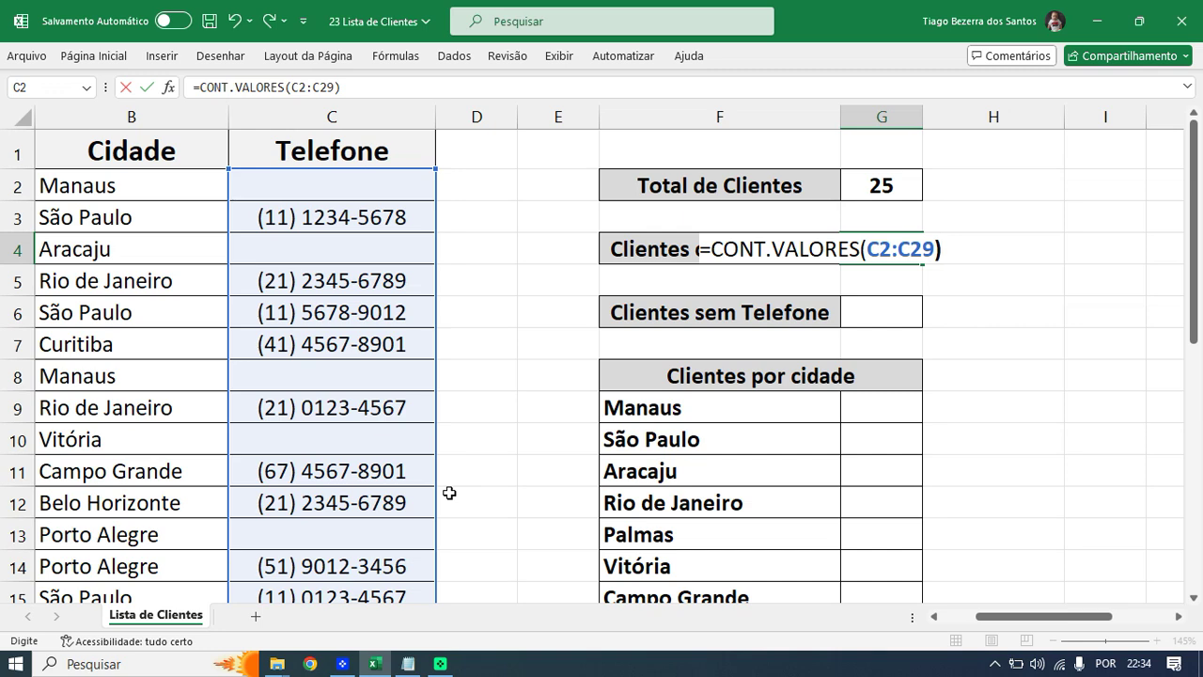
key("Return")
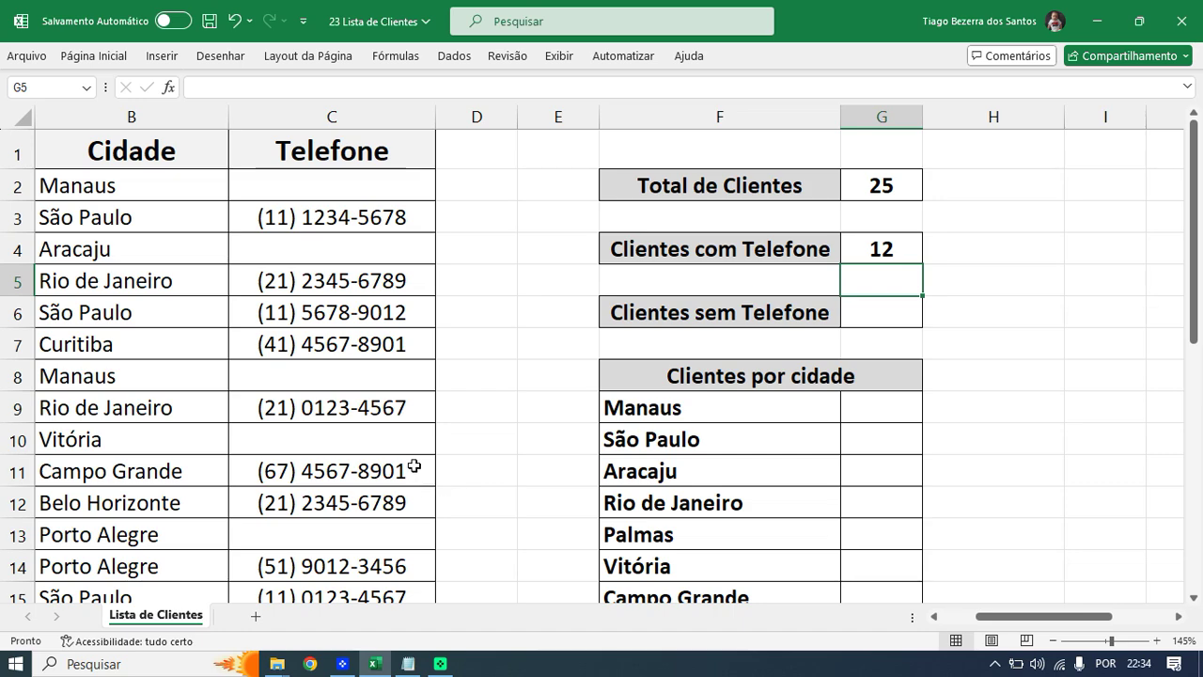
scroll(408, 448, "down", 3, "ctrl")
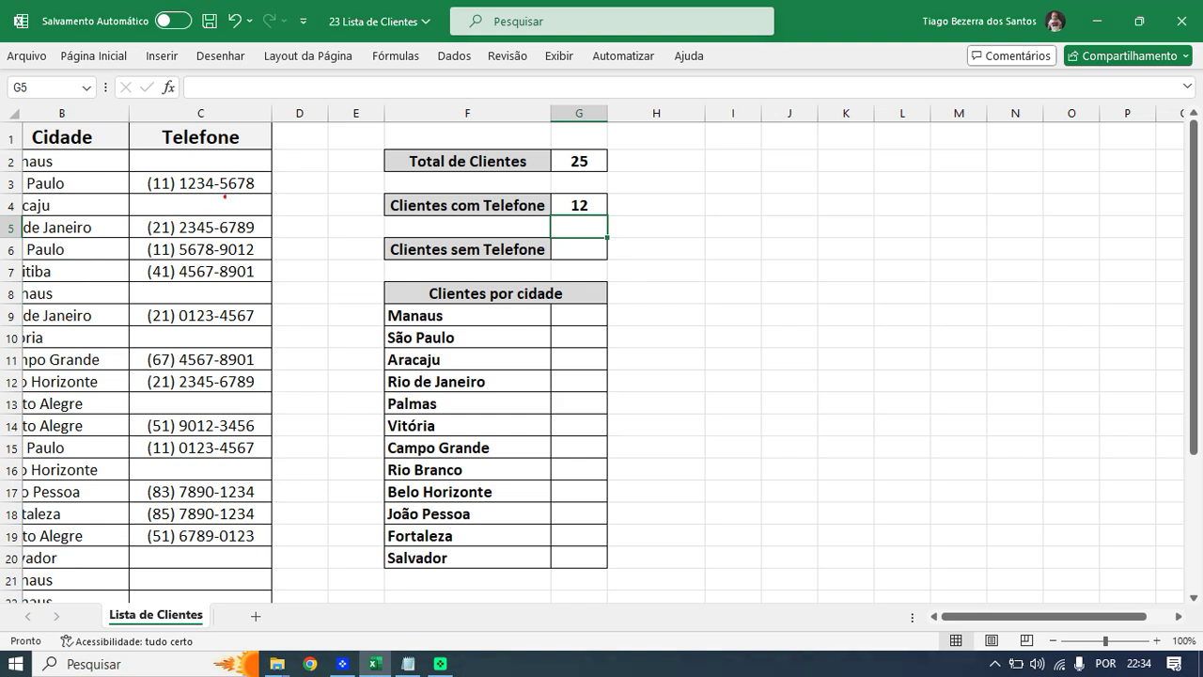
left_click_drag(267, 187, 317, 163)
left_click_drag(267, 228, 294, 210)
left_click_drag(266, 250, 303, 230)
left_click_drag(268, 273, 312, 256)
left_click_drag(263, 320, 299, 308)
left_click_drag(266, 360, 294, 346)
left_click_drag(265, 385, 301, 370)
mouse_move(269, 429)
left_mouse_down()
mouse_move(291, 416)
mouse_move(268, 428)
mouse_move(299, 434)
left_mouse_up()
left_click_drag(266, 491, 287, 482)
mouse_move(255, 520)
left_mouse_down()
mouse_move(284, 506)
mouse_move(287, 525)
left_mouse_up()
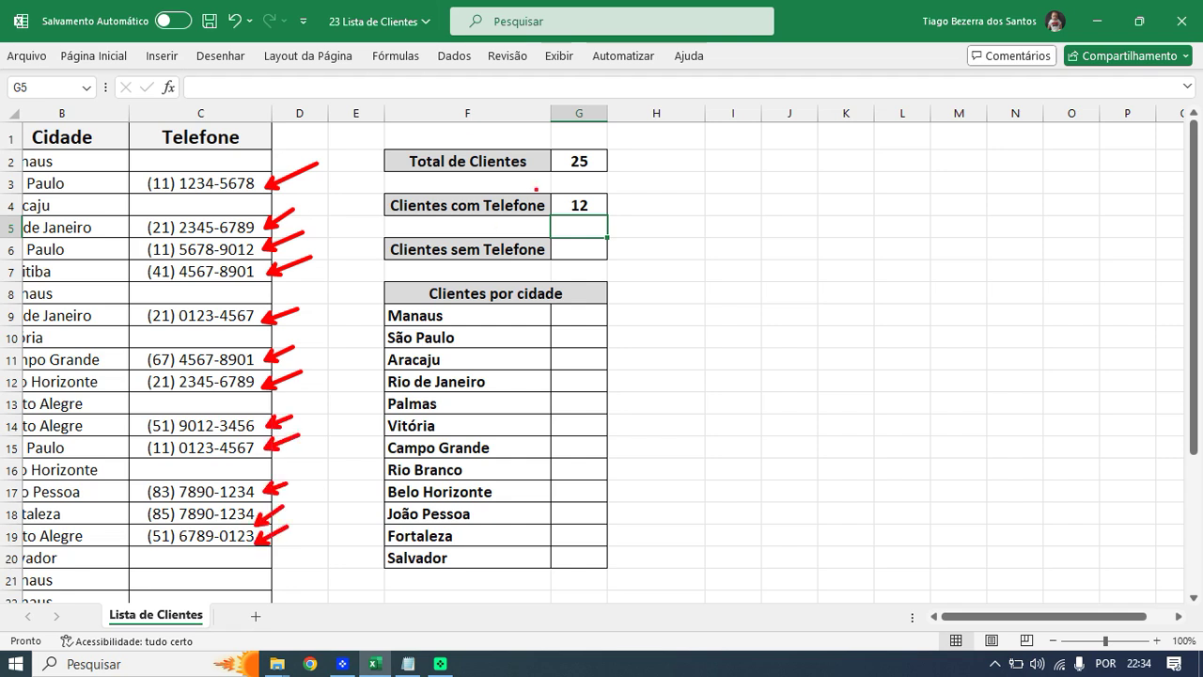
mouse_move(578, 182)
left_mouse_down()
mouse_move(553, 209)
mouse_move(594, 212)
mouse_move(564, 186)
left_mouse_up()
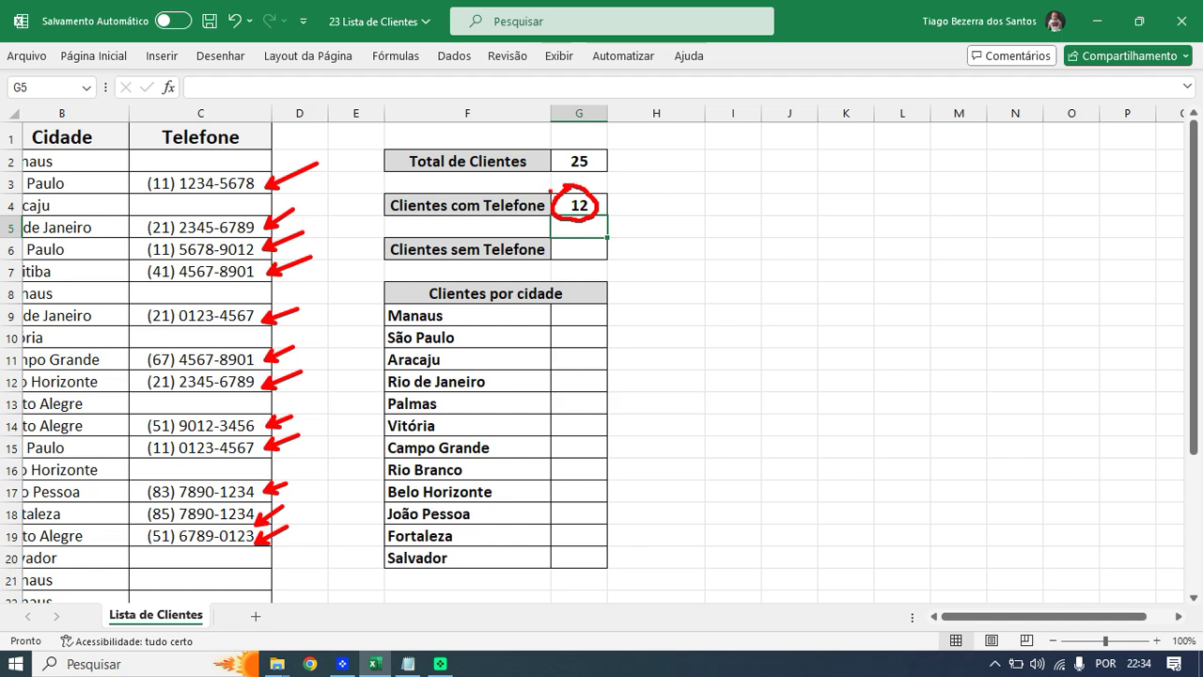
key("Escape")
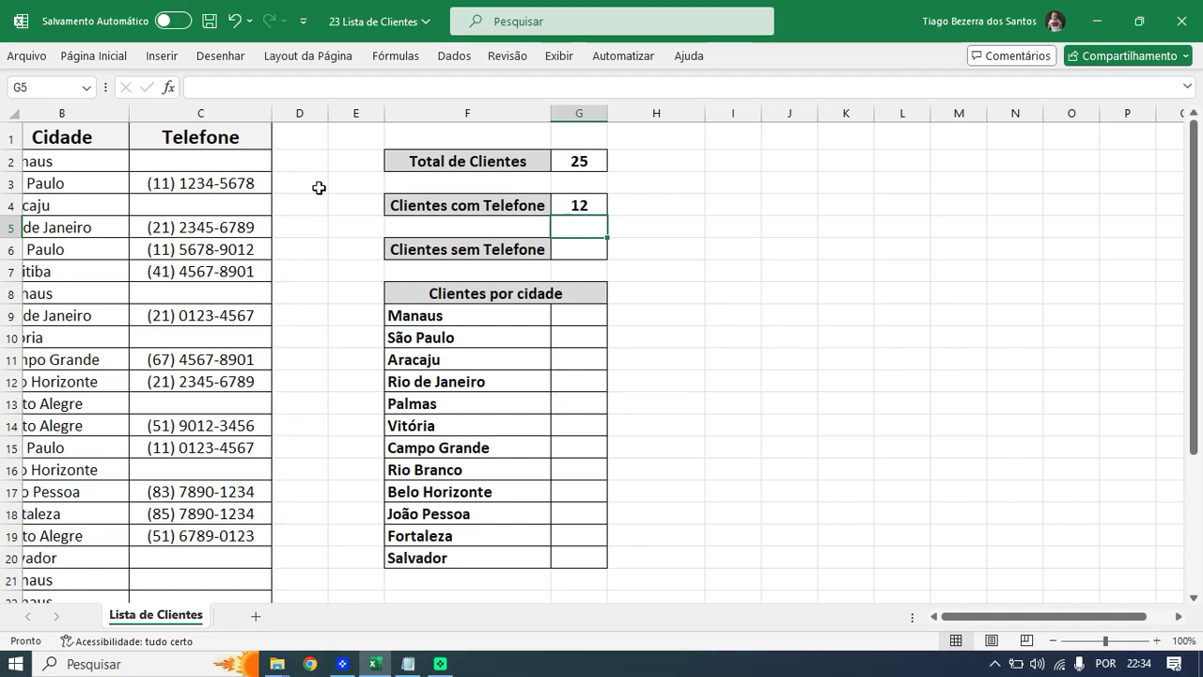
left_click(204, 180)
- Save the workbook and clear the phone number in C3
key("Right")
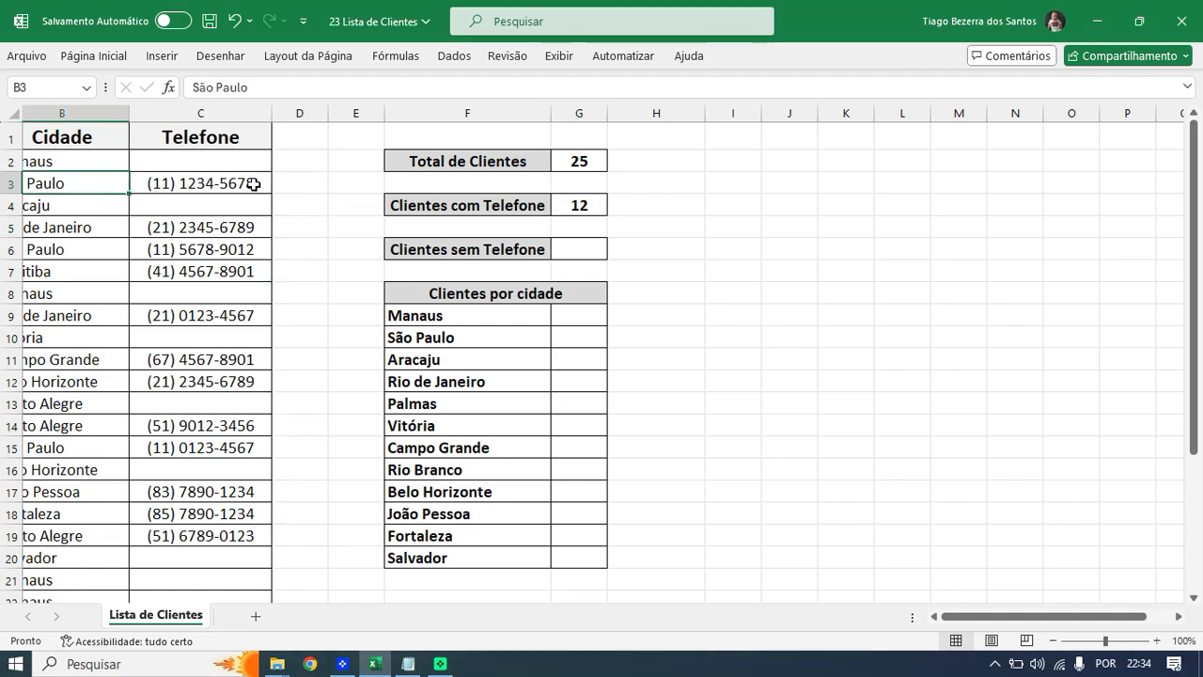
key("Right")
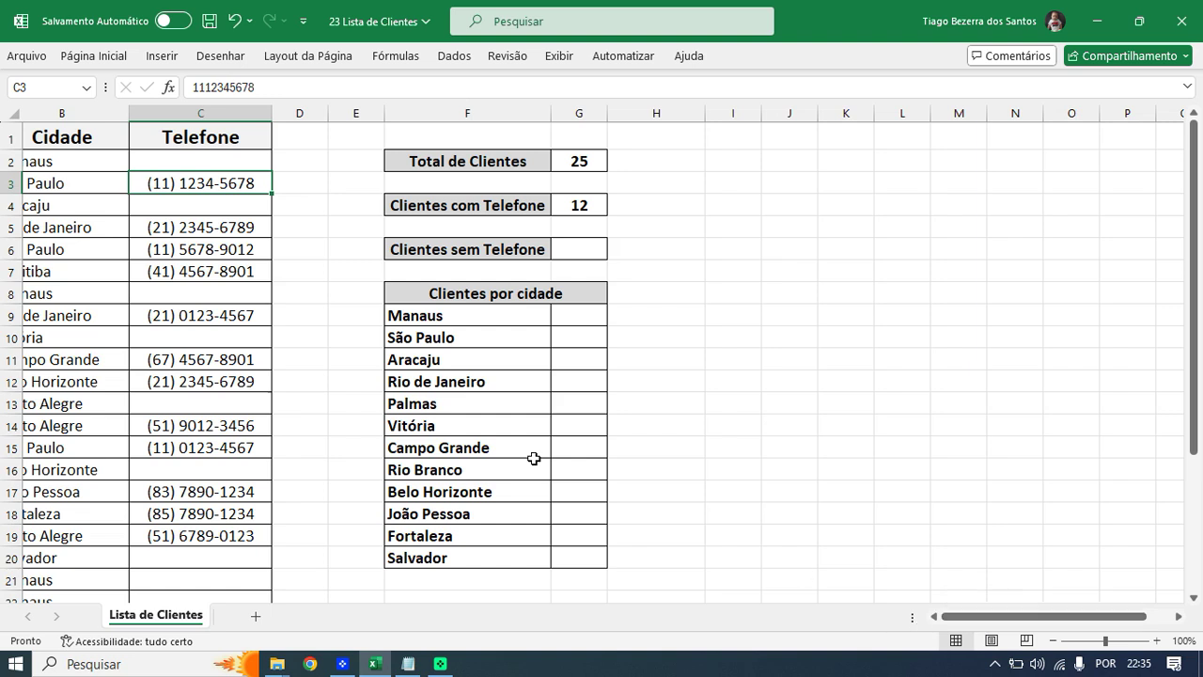
key("Home")
key("Right")
key("Left")
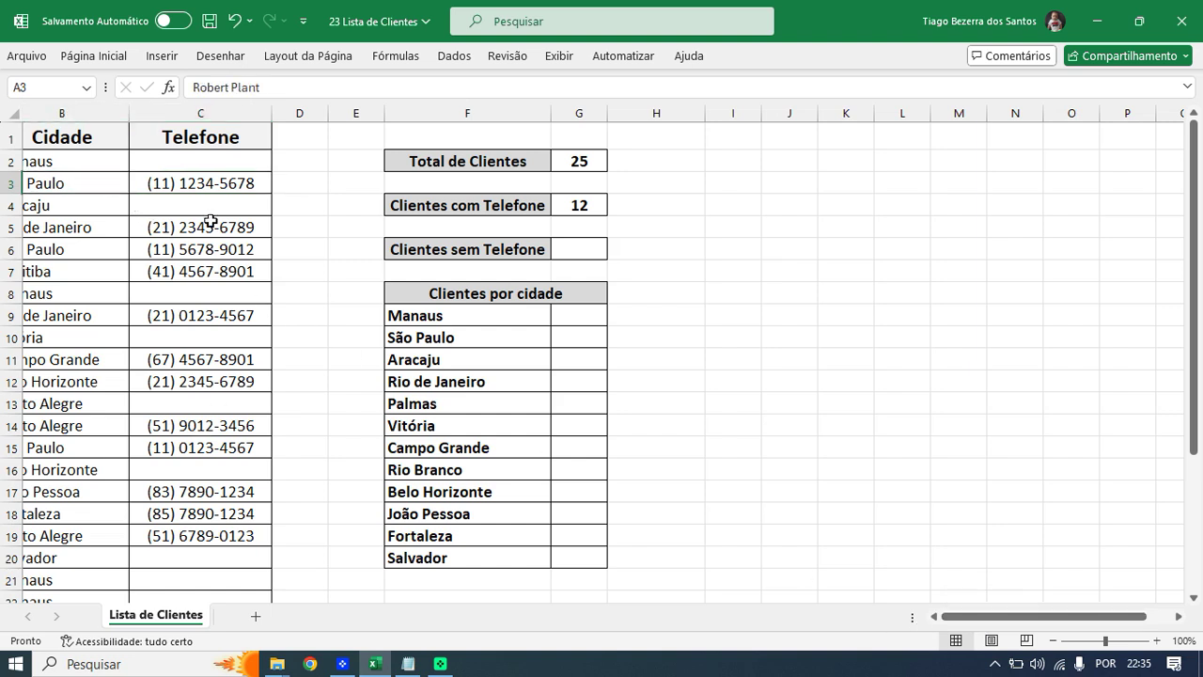
key("ctrl+s")
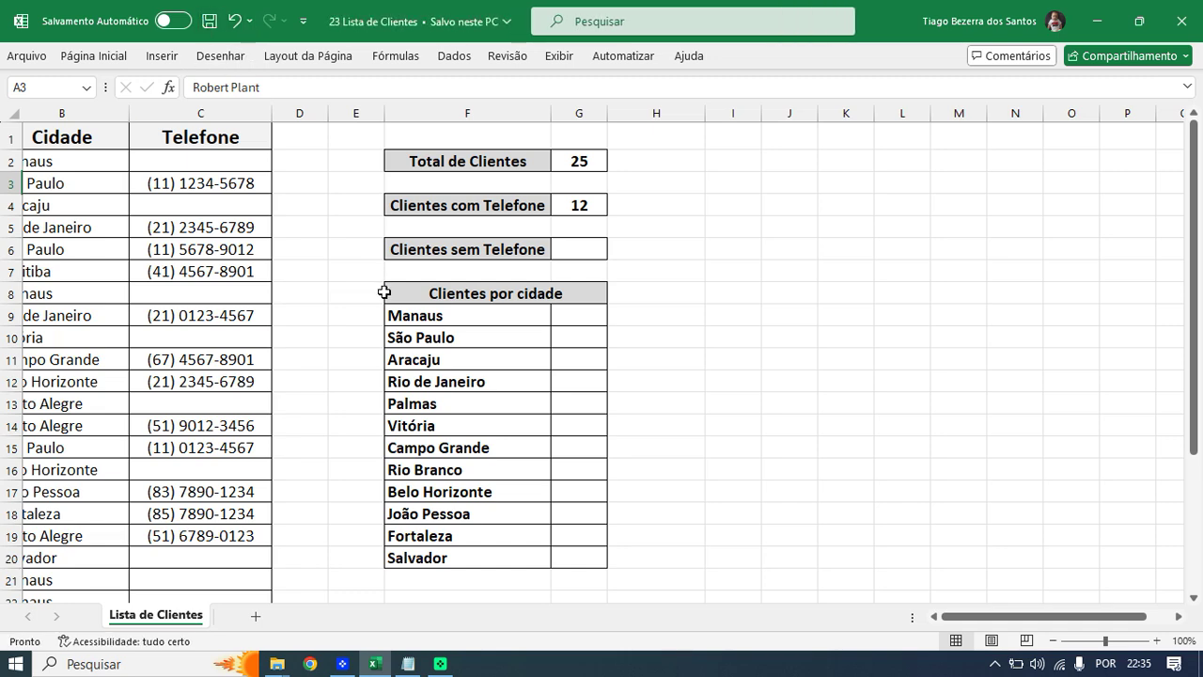
key("Right")
key("Left")
key("Right")
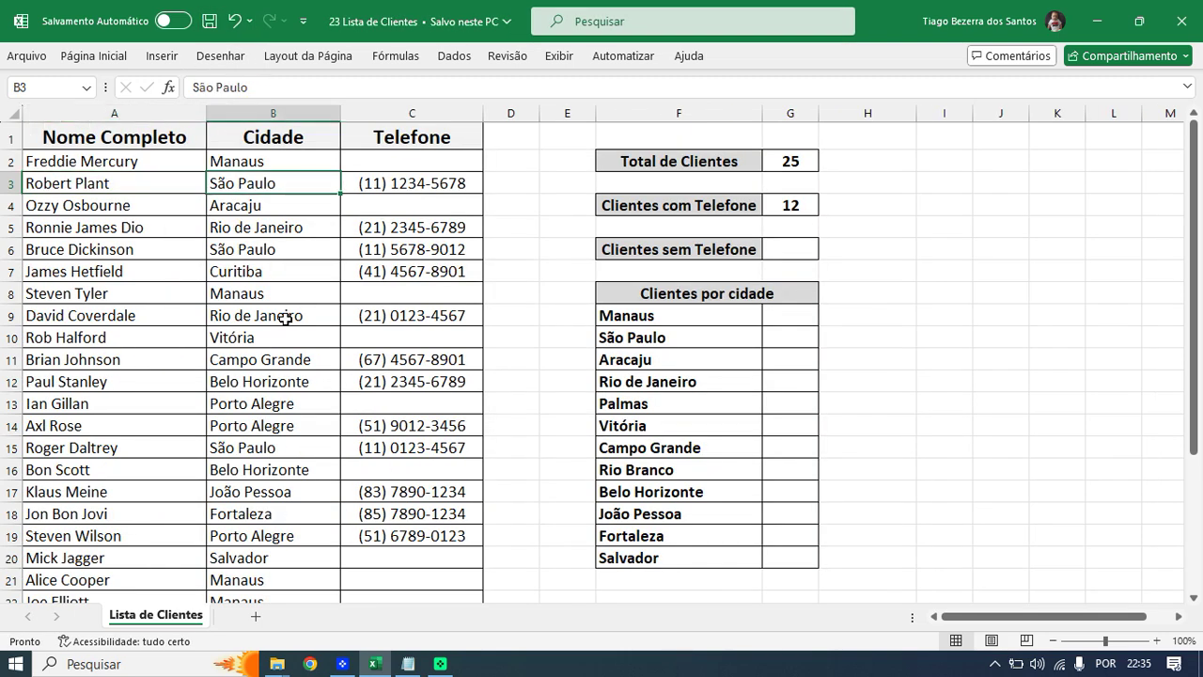
key("Right")
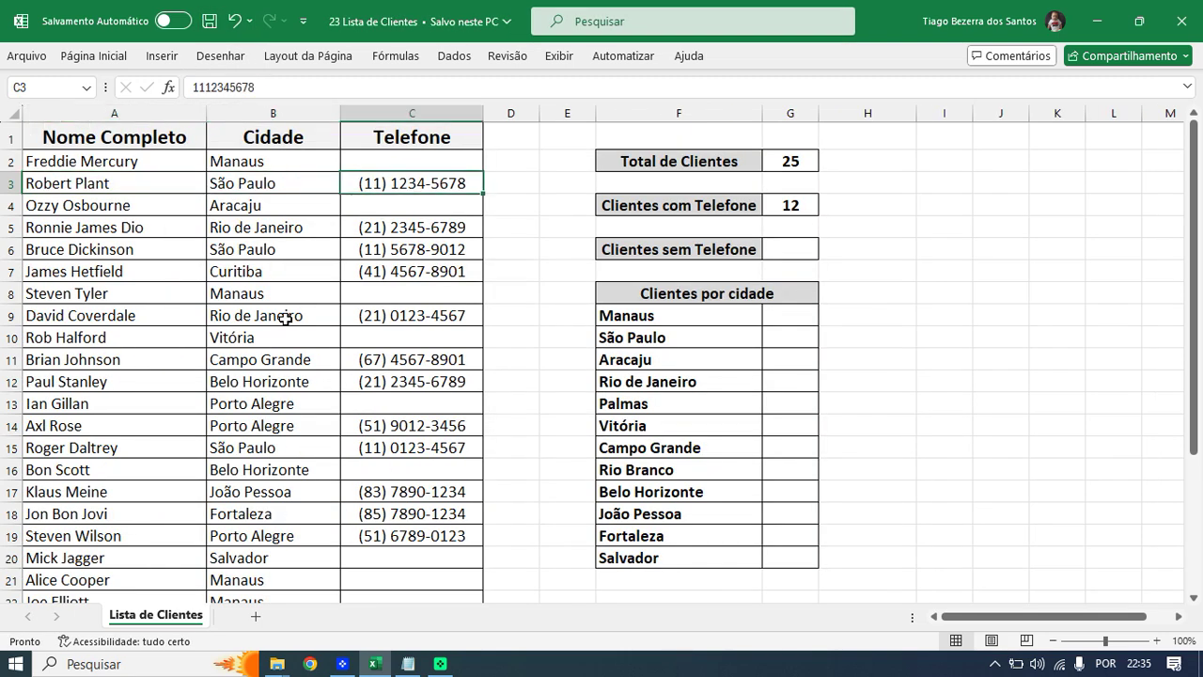
key("Delete")
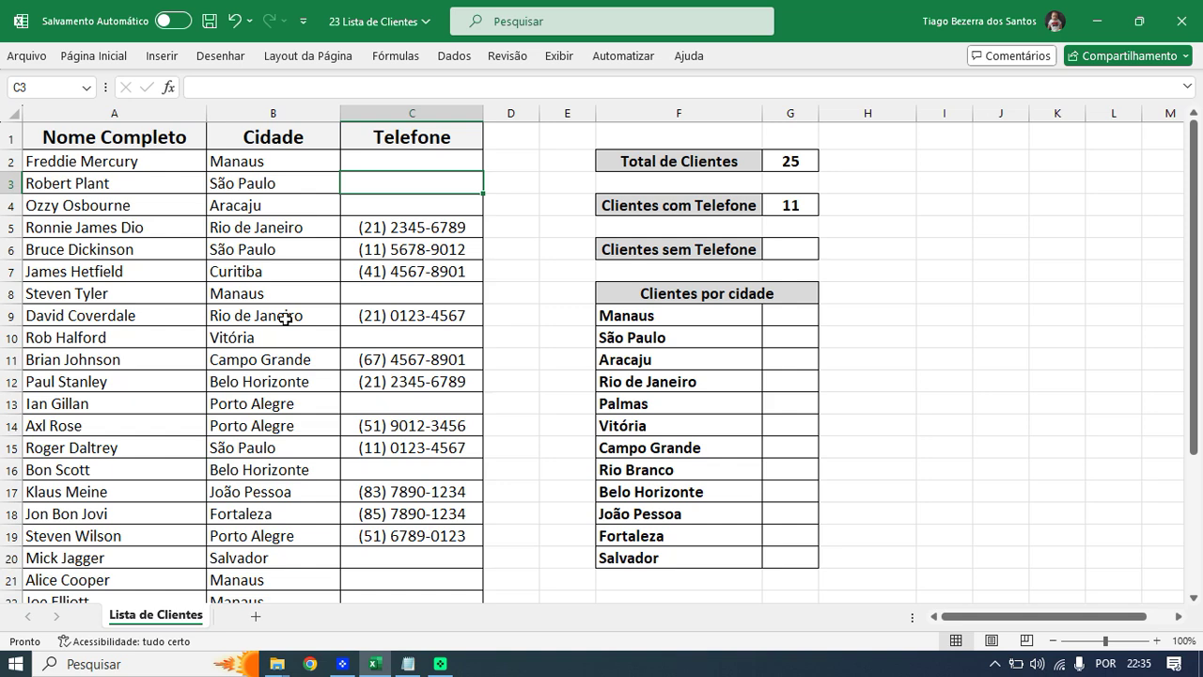
- Enter a phone number in C25 for the Rio de Janeiro client, then select G4 showing 12
scroll(389, 406, "down", 3)
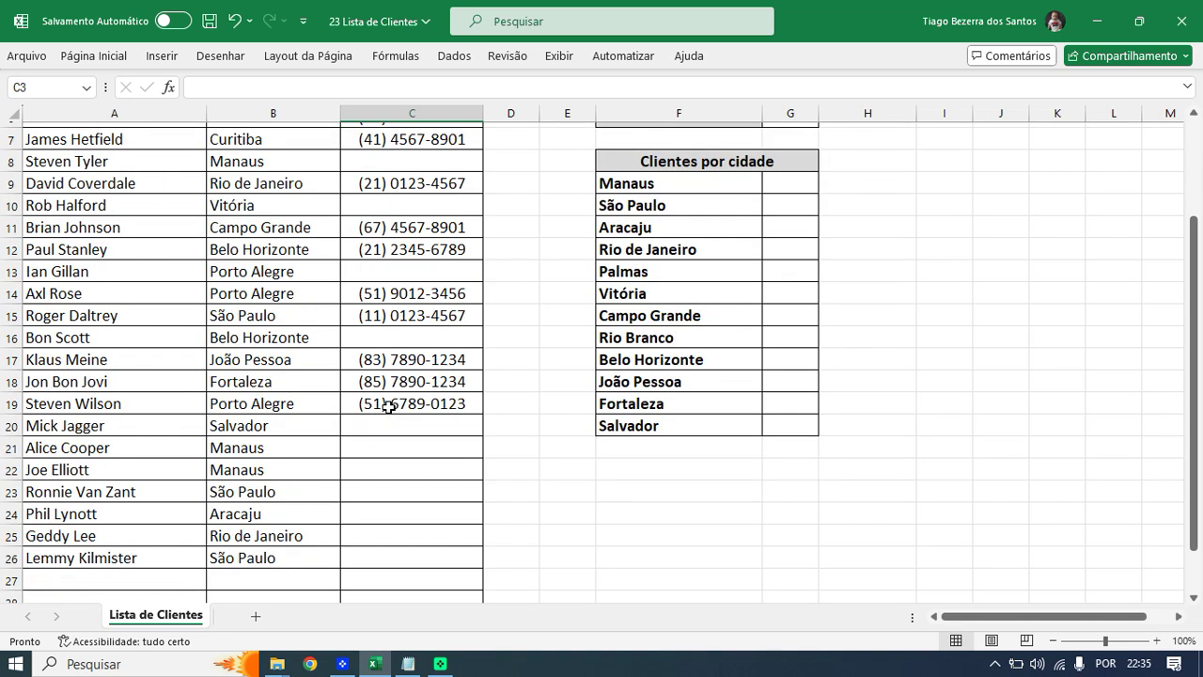
left_click(381, 466)
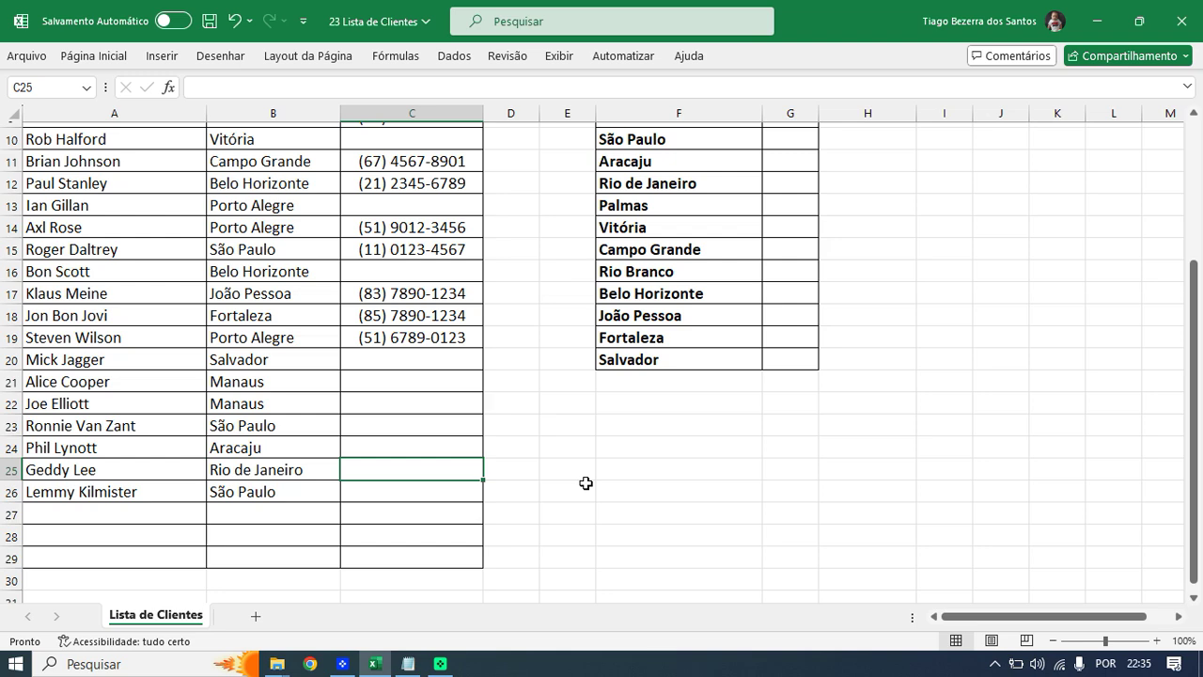
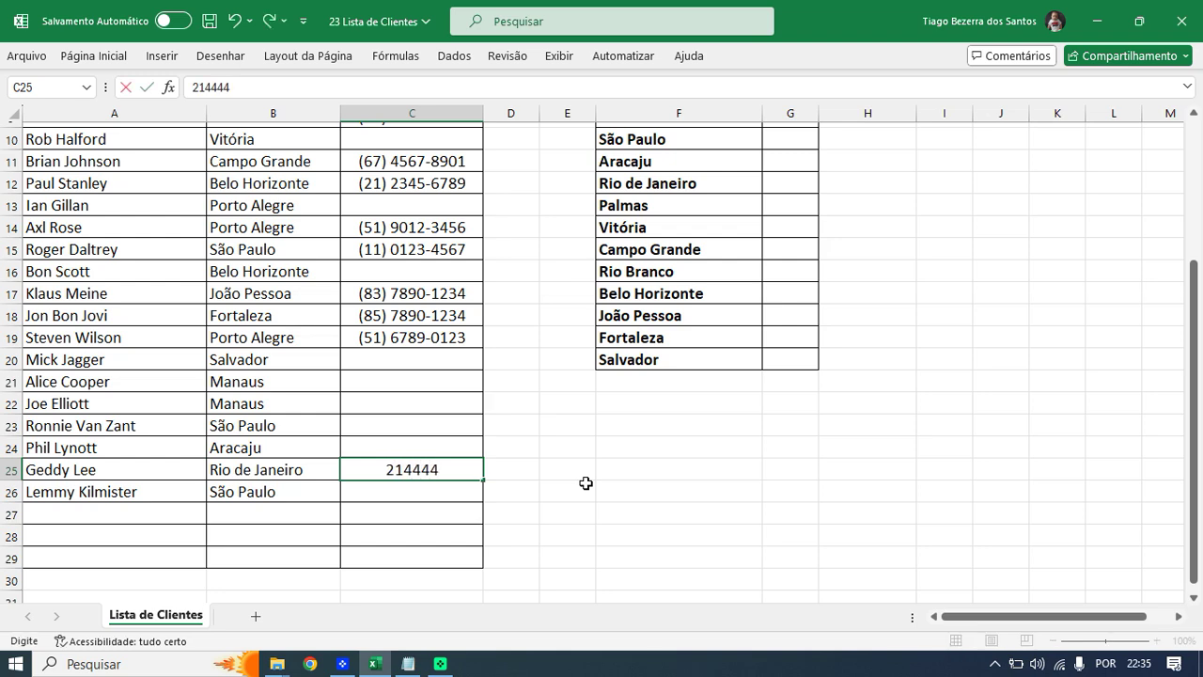
key("Return")
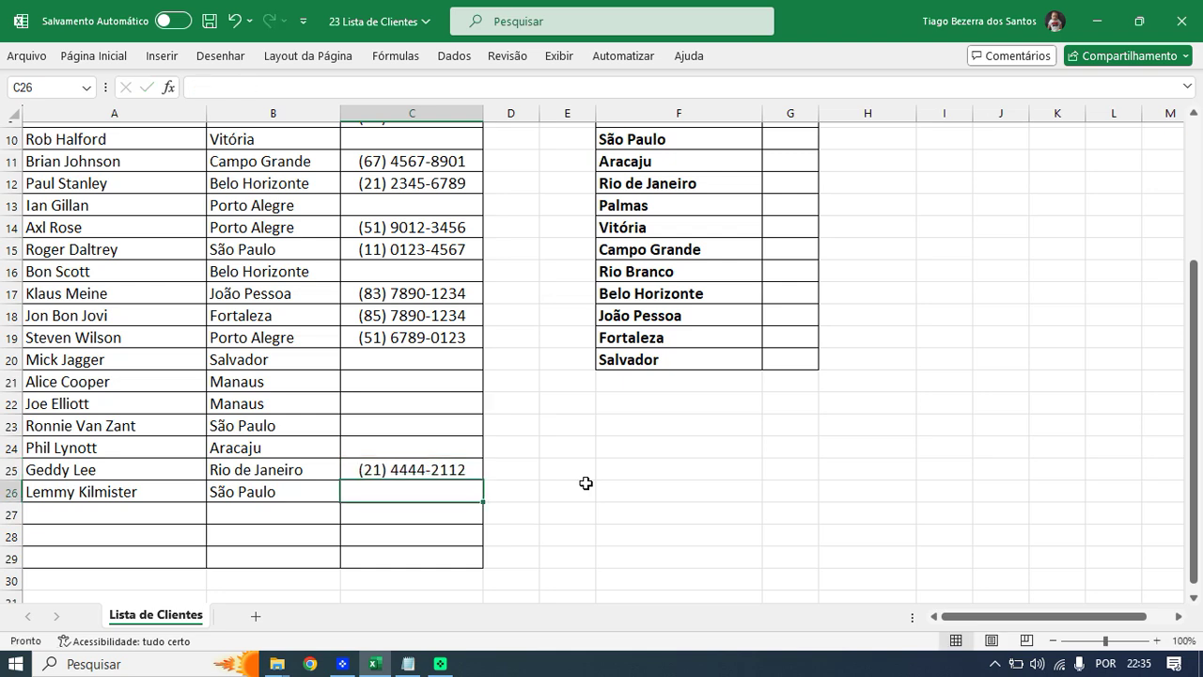
scroll(586, 483, "up", 3)
left_click(779, 207)
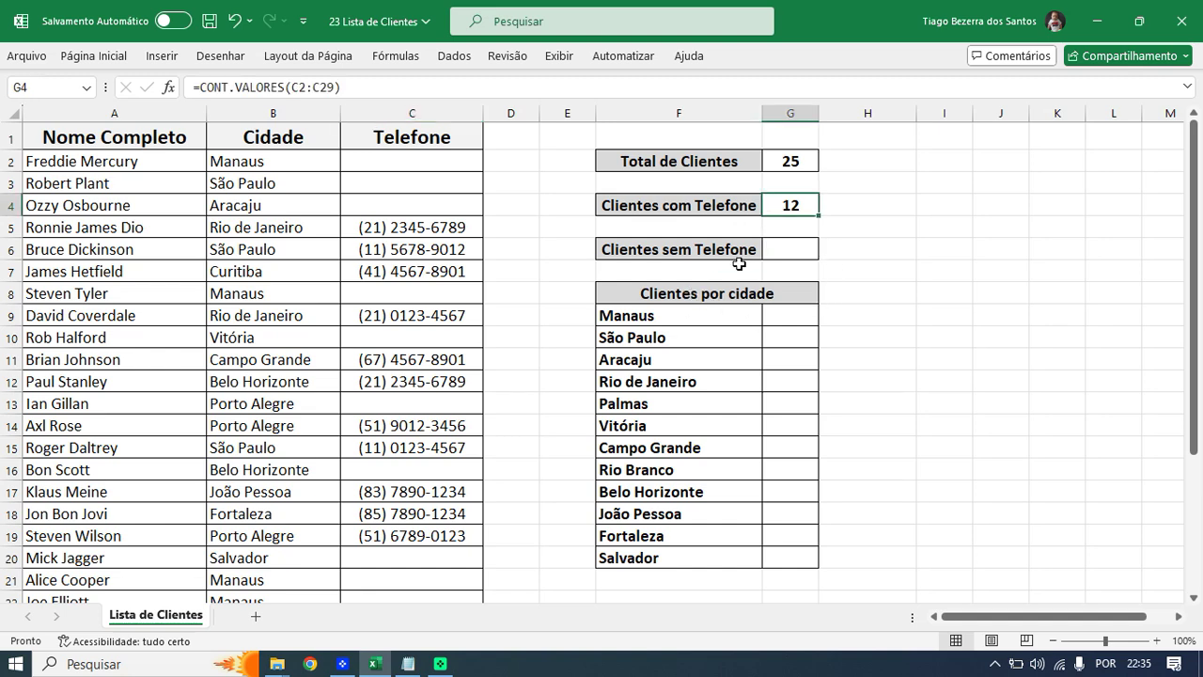
double_click(788, 206)
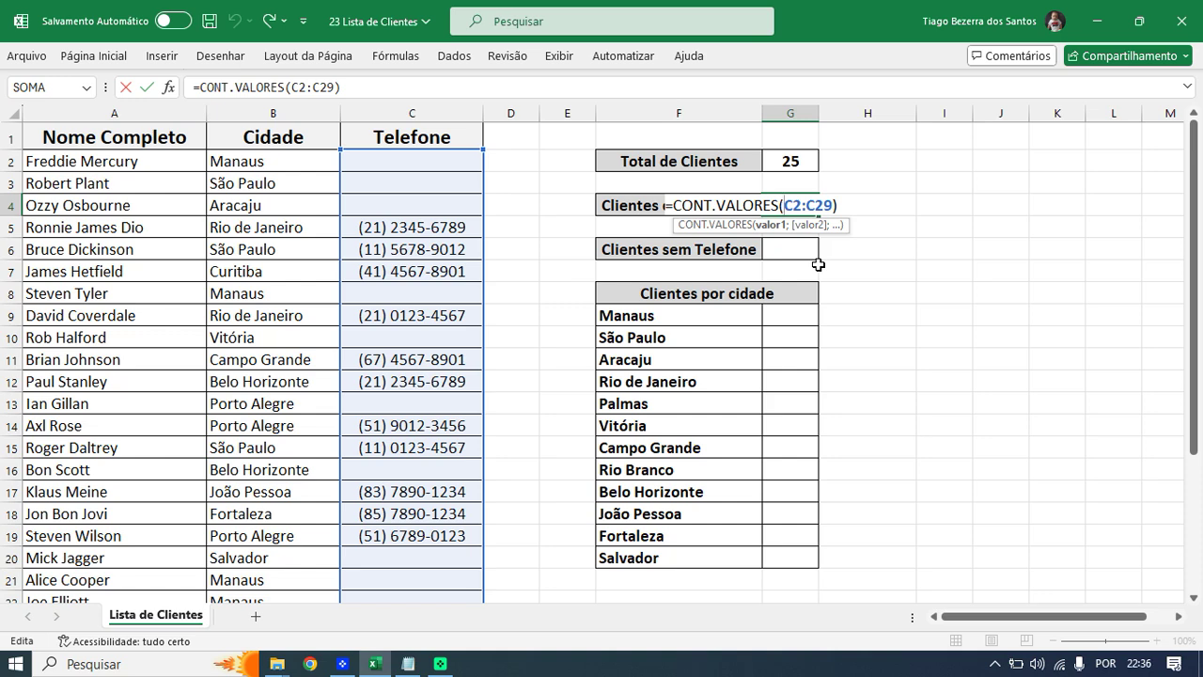
key("Return")
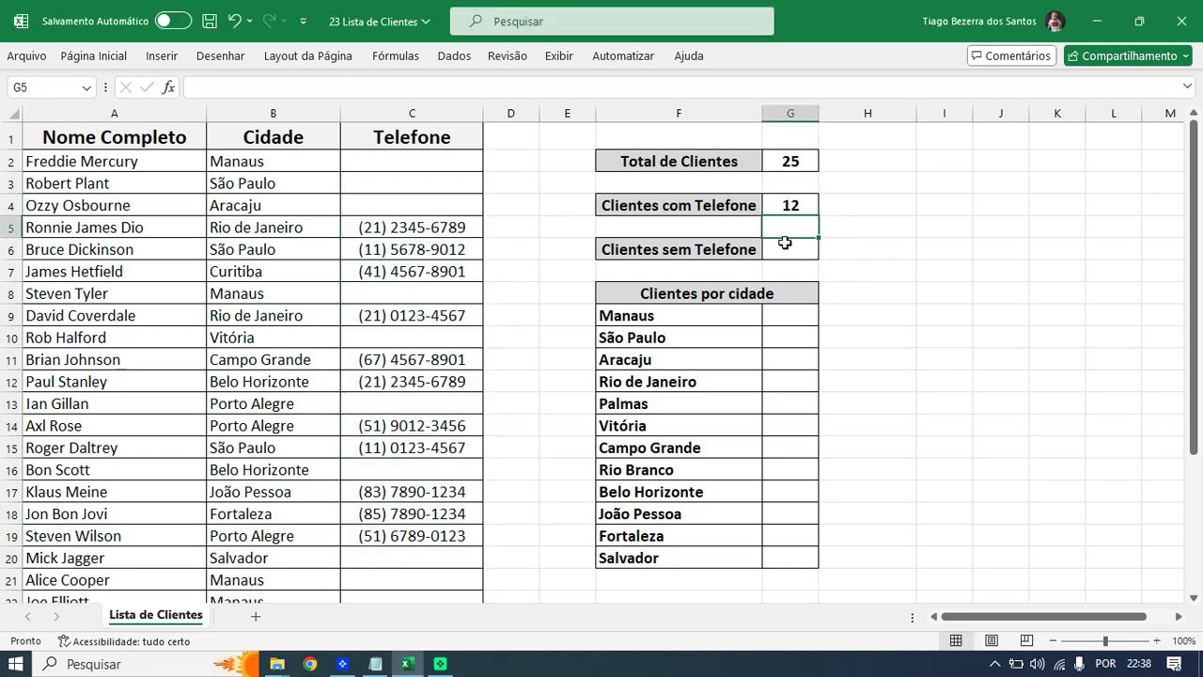
left_click(786, 250)
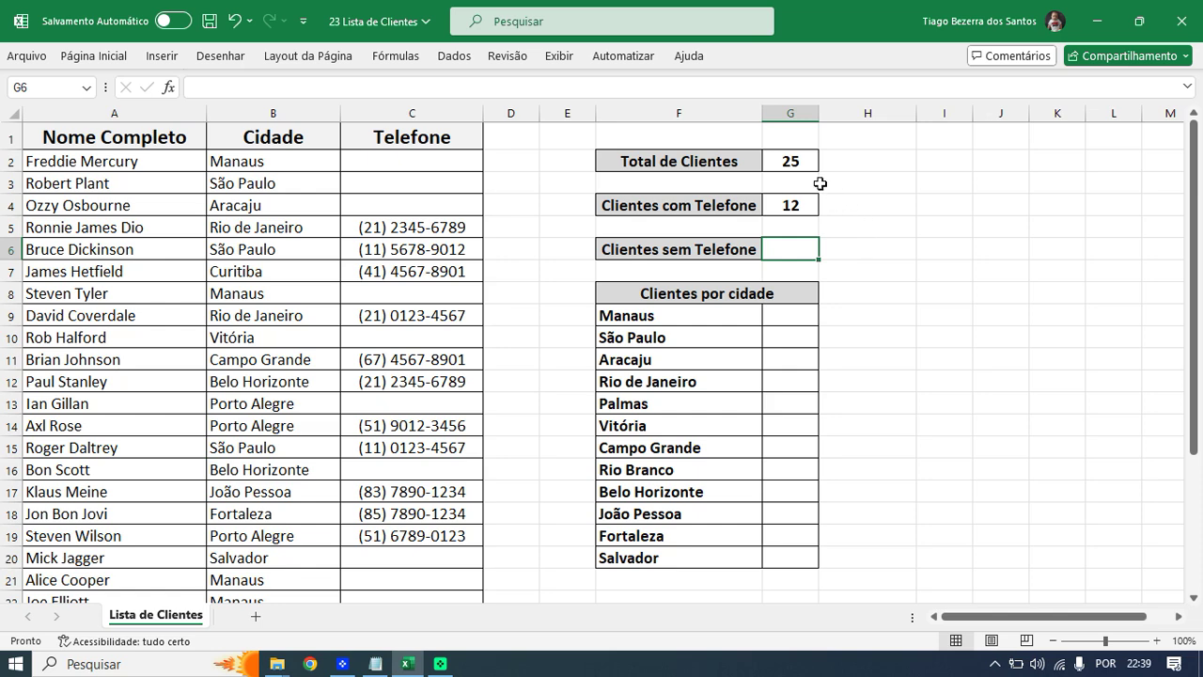
left_click(807, 207)
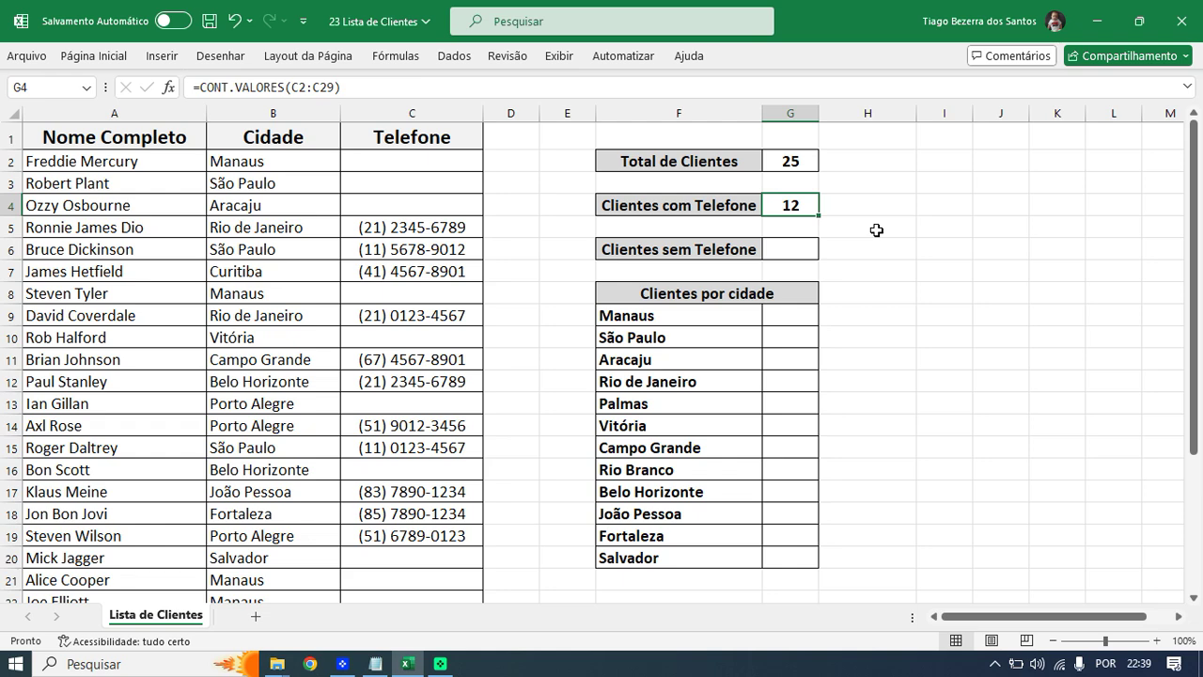
left_click(765, 256)
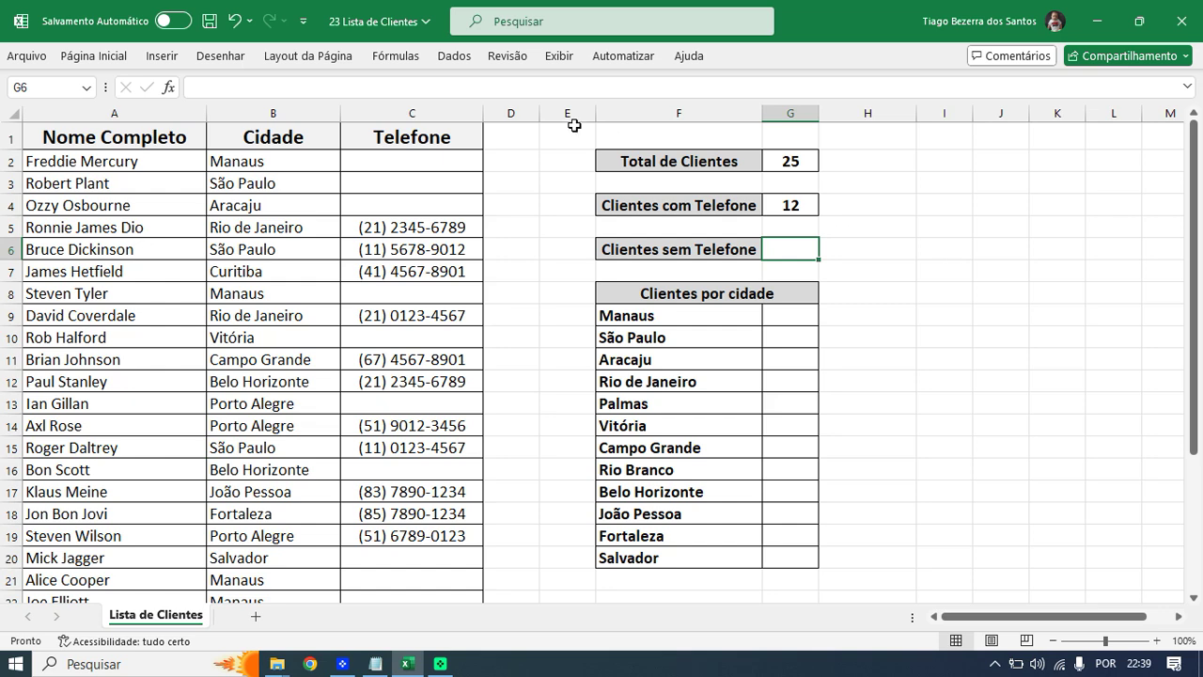
left_click(446, 157)
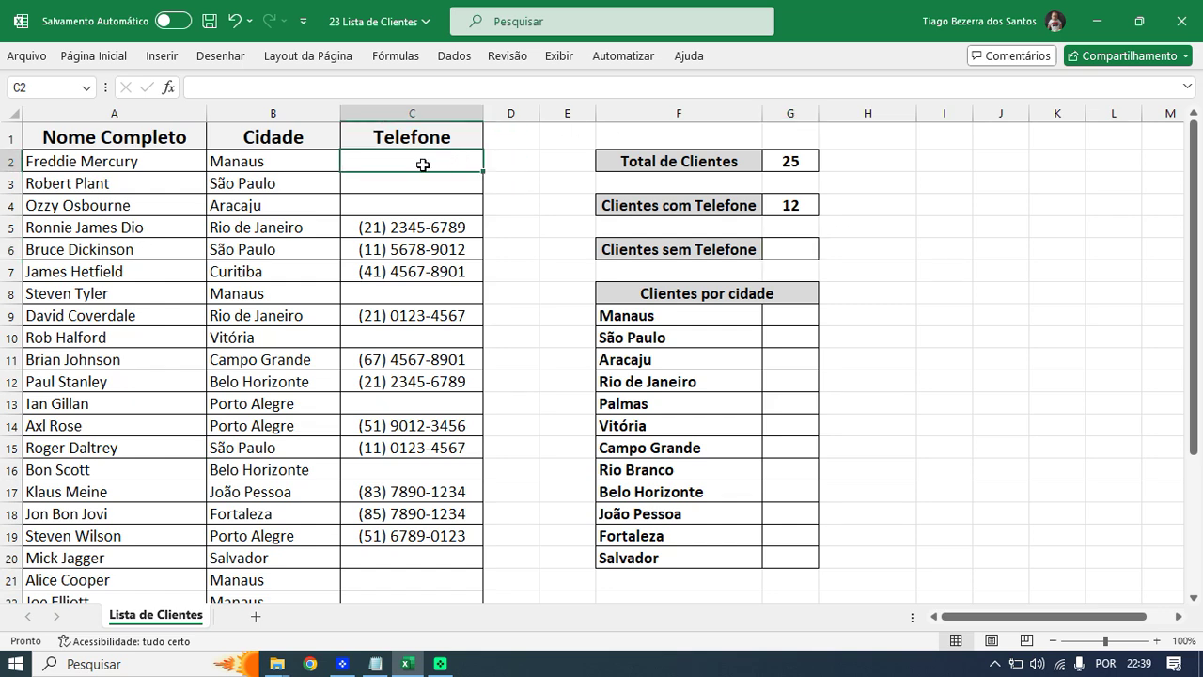
left_click(422, 186)
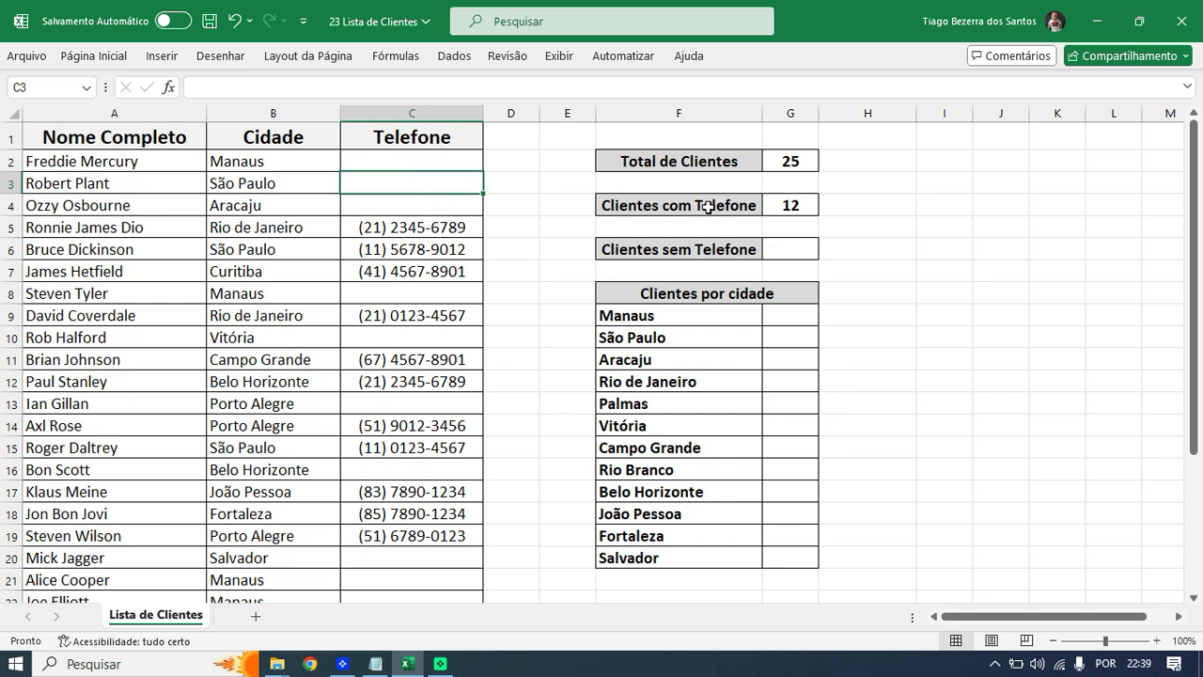
left_click(775, 250)
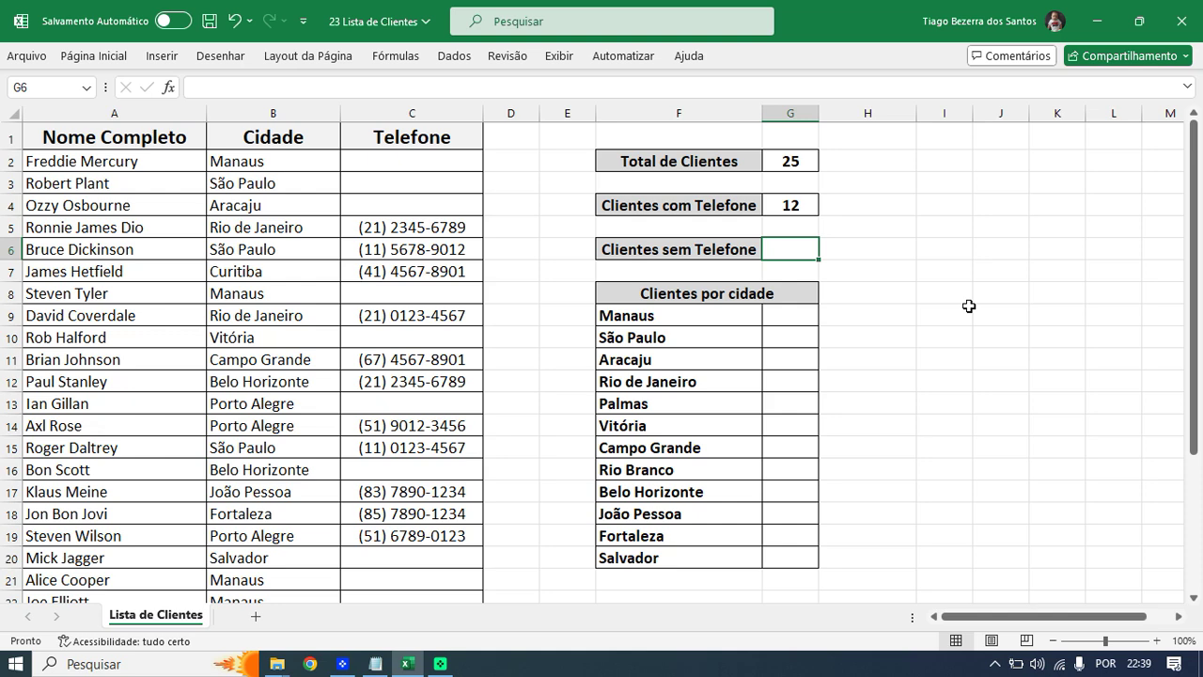
- Start =CONTAR.VAZIO in G6 with the phone range C2:C26
type("=CONT")
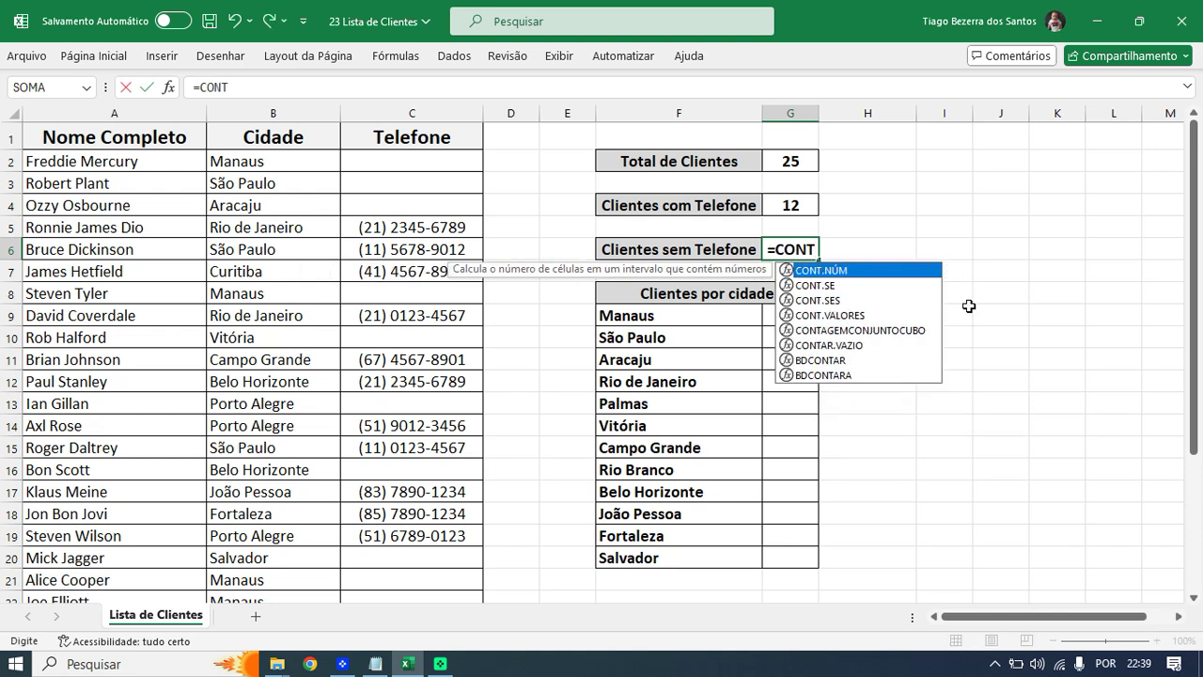
key("Down")
key("Down")
key("Down")
key("Down")
key("Down")
key("Tab")
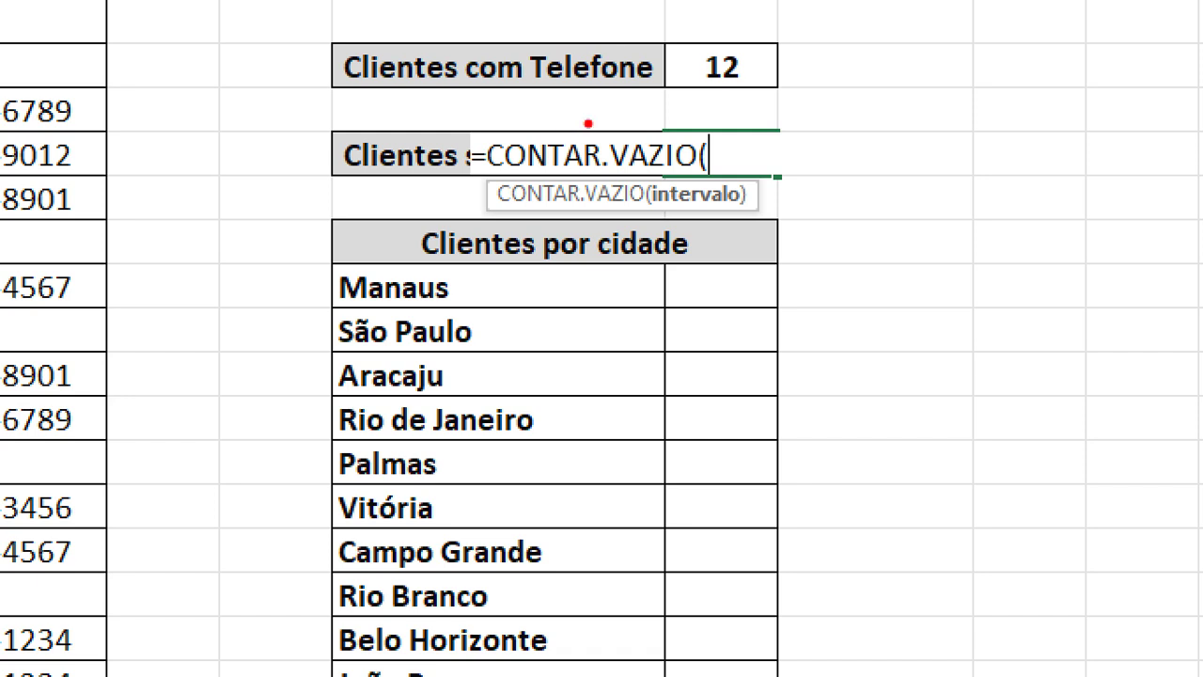
left_click_drag(565, 136, 636, 96)
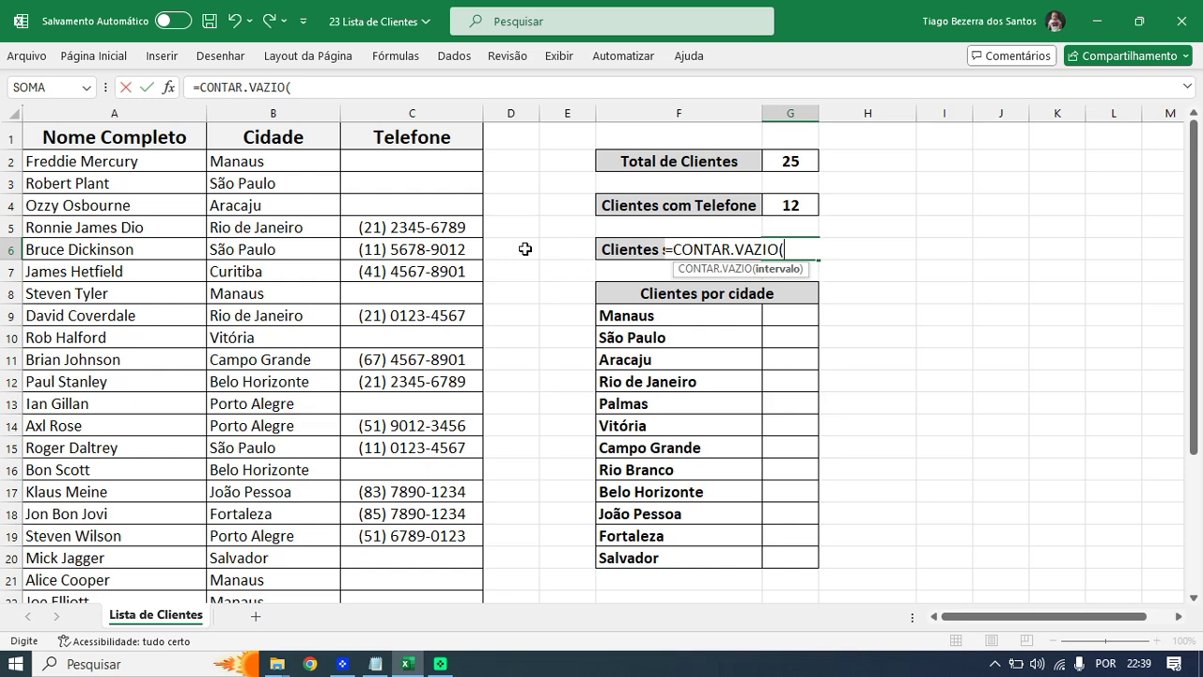
left_click(425, 164)
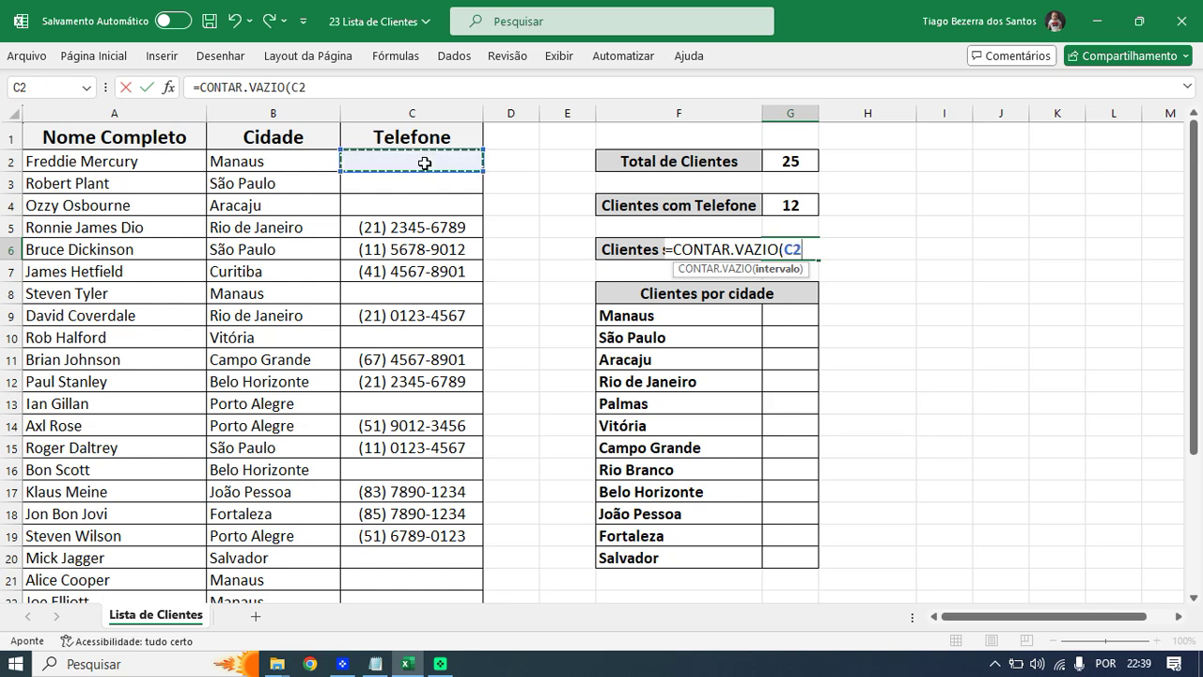
left_click_drag(425, 163, 423, 555)
scroll(450, 508, "down", 2)
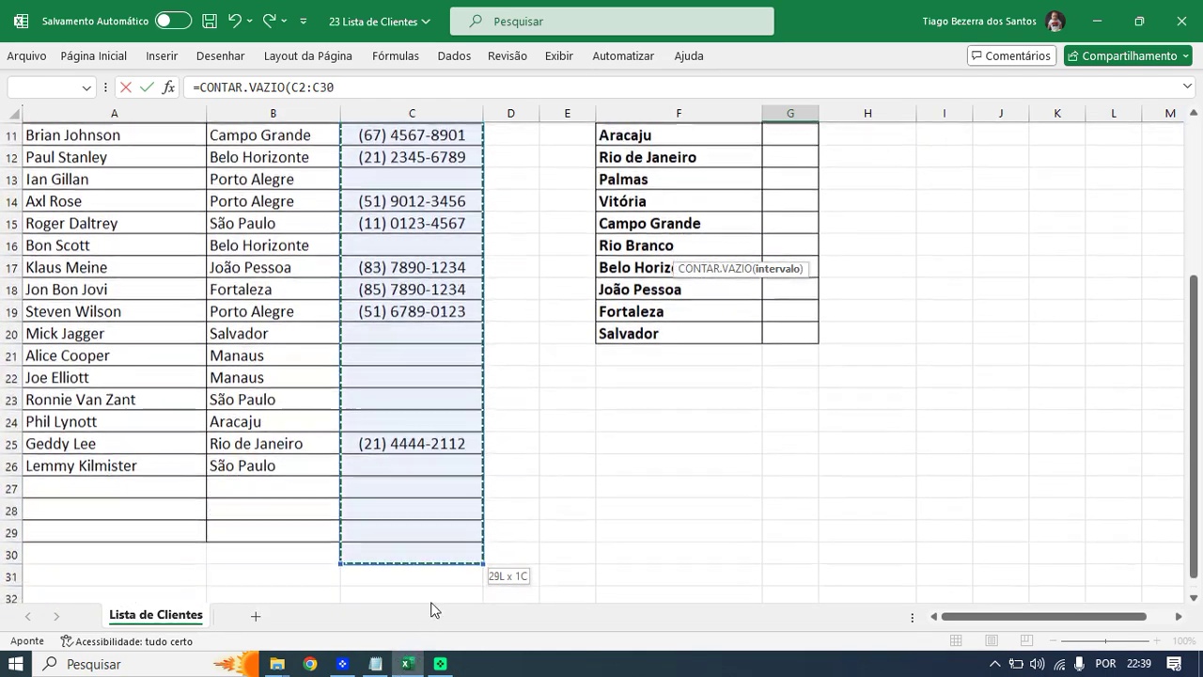
mouse_move(448, 441)
left_mouse_down()
mouse_move(457, 336)
mouse_move(429, 452)
left_mouse_up()
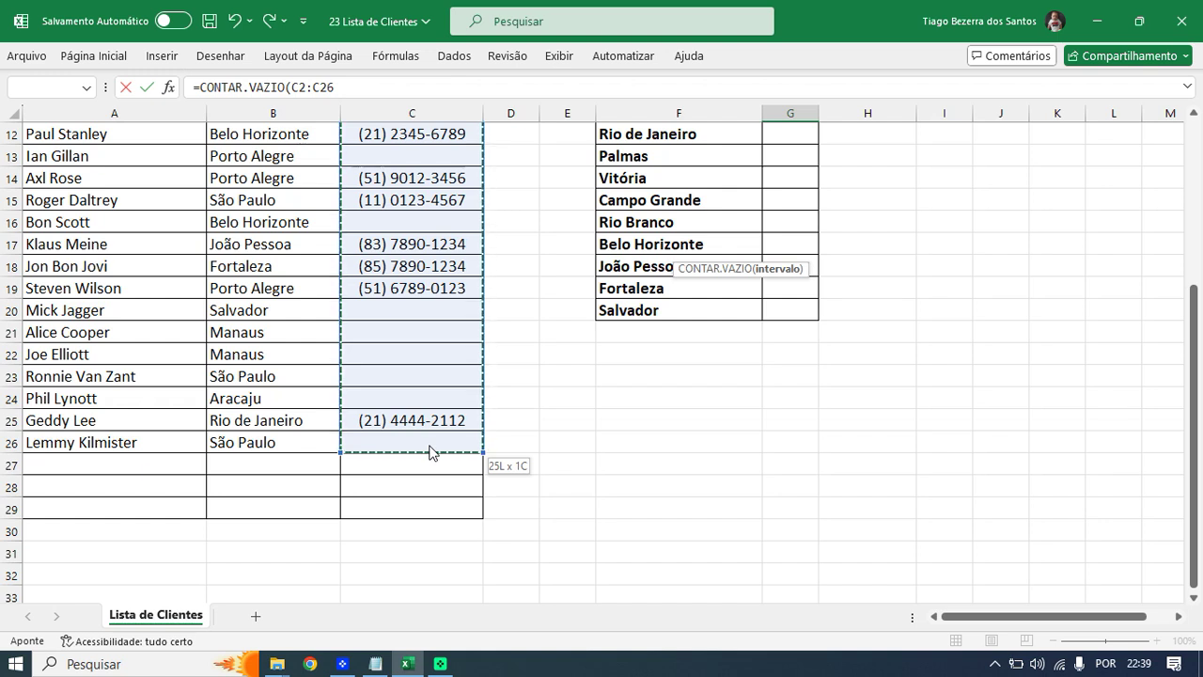
left_click_drag(429, 453, 429, 452)
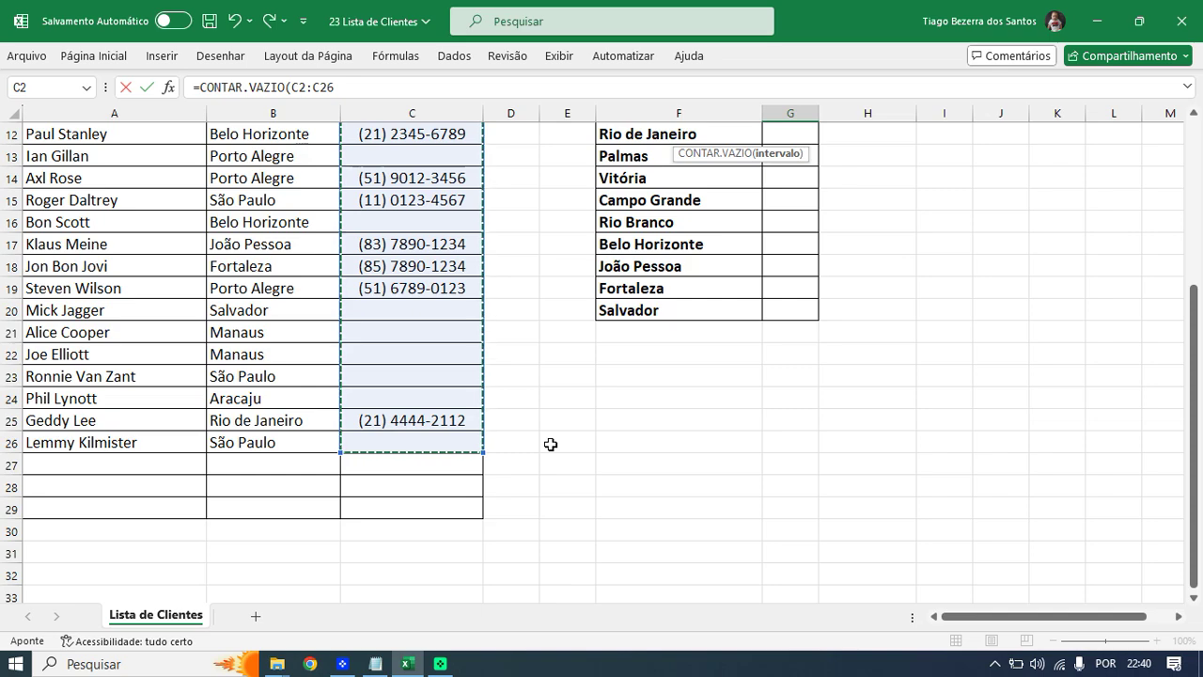
- Enter the G6 blank-phone formula, then delete the phone number in C6
key("Return")
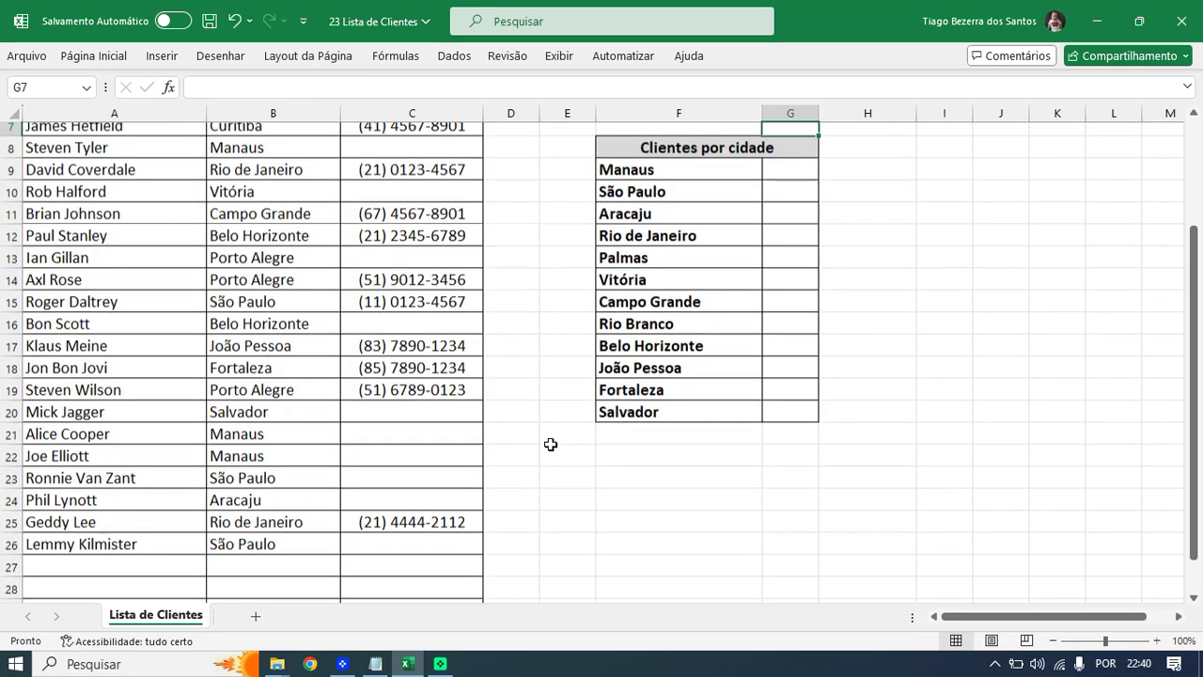
scroll(687, 353, "up", 2)
left_click(785, 251)
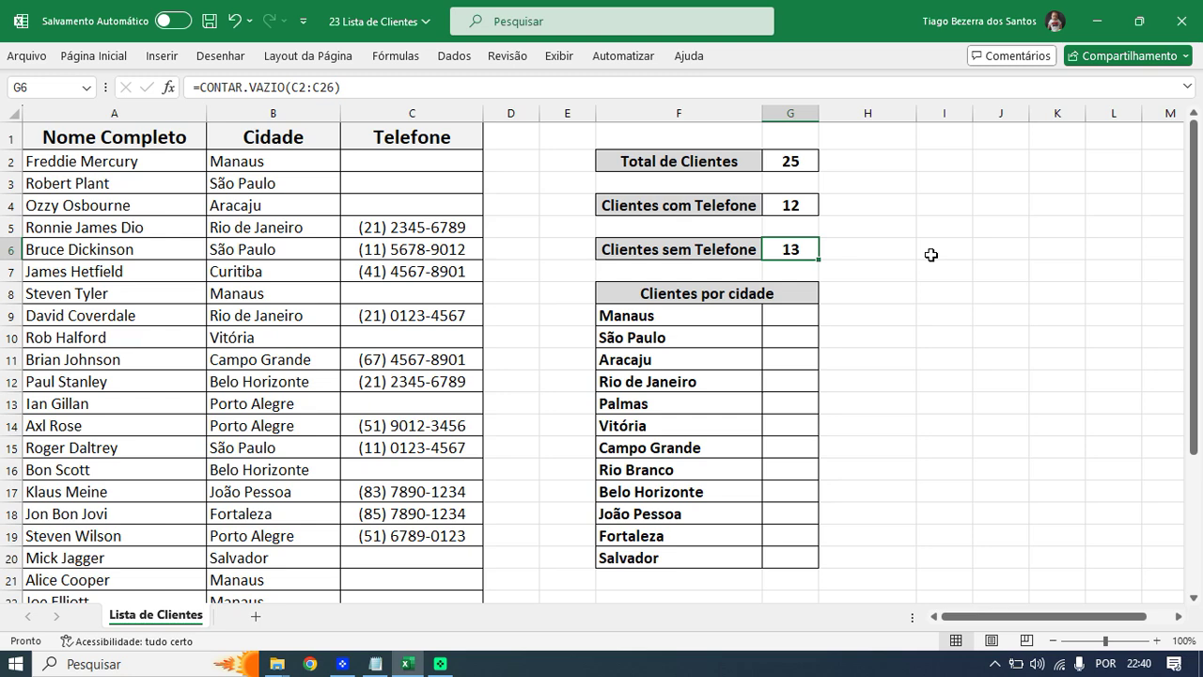
left_click(446, 228)
left_click(430, 252)
left_click(430, 272)
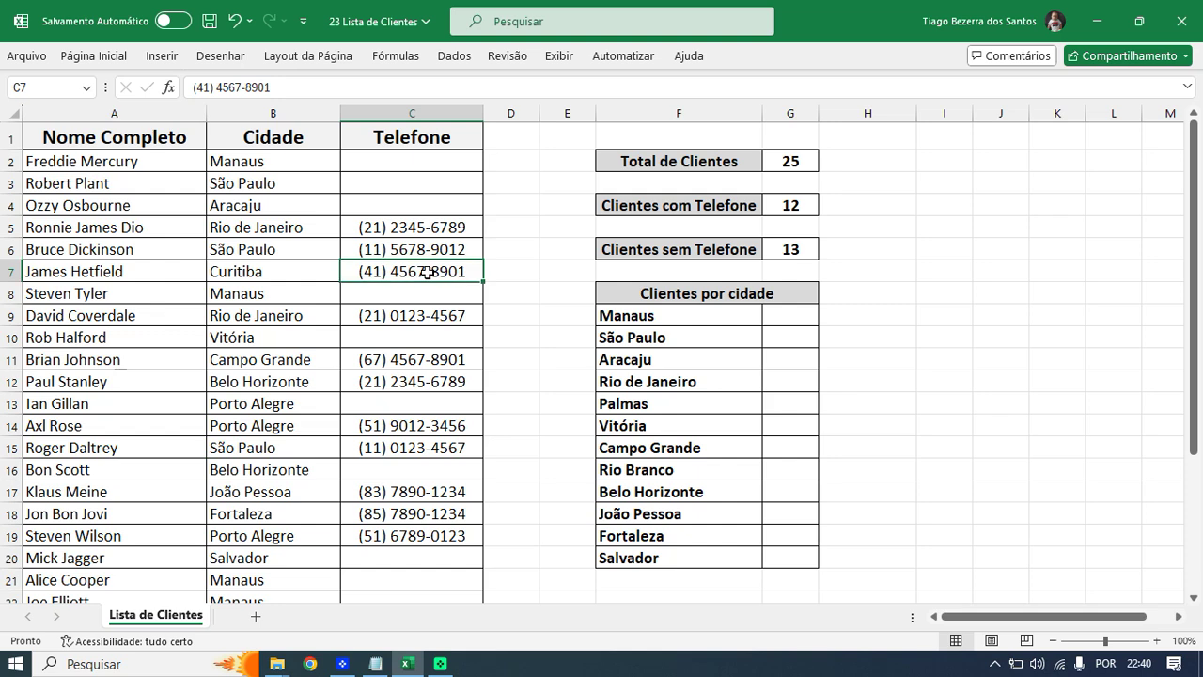
left_click(434, 250)
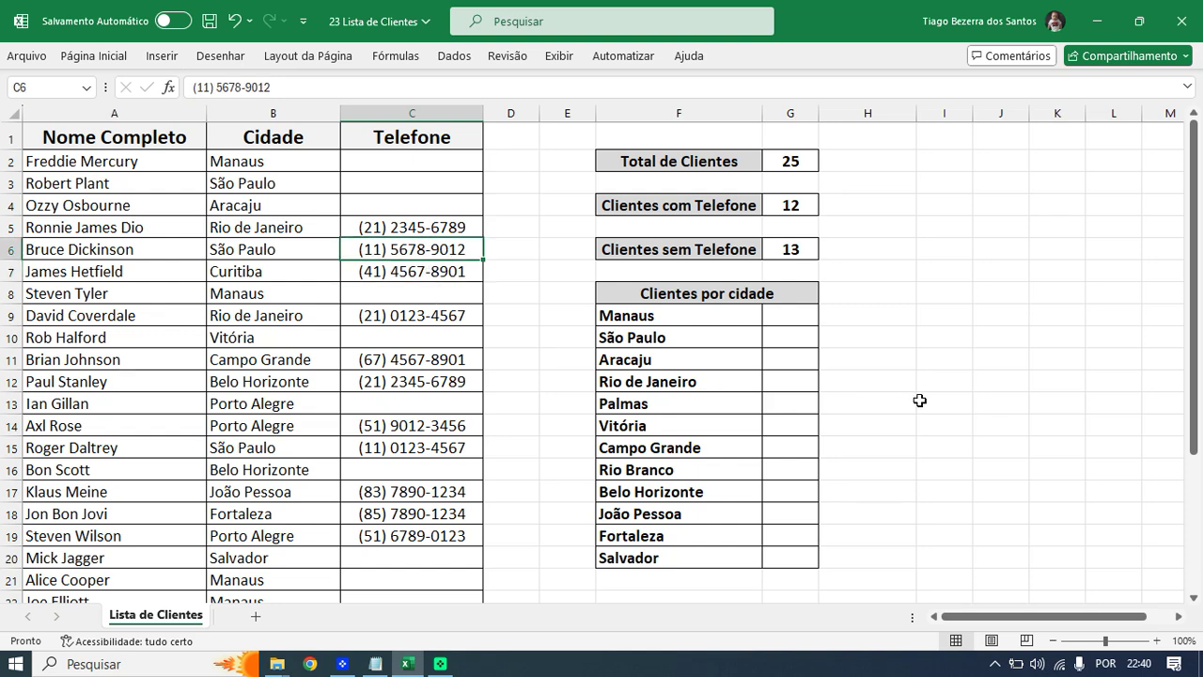
key("Delete")
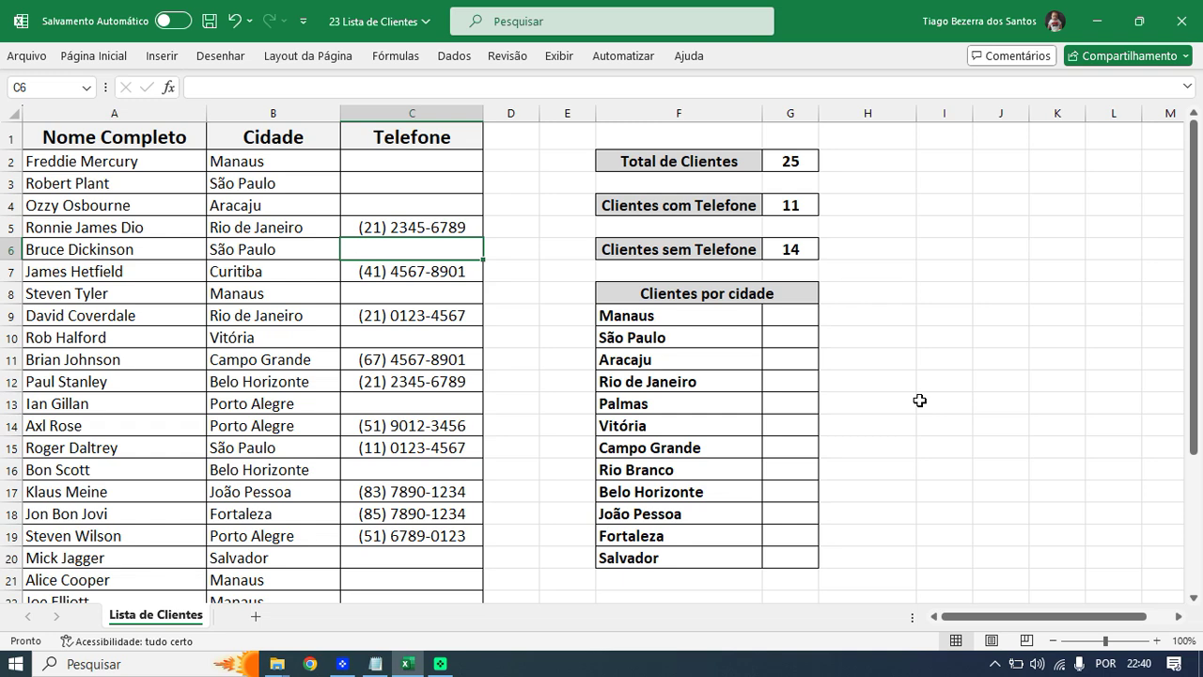
- Recheck the G4 and G6 formulas (11 with phone, 14 without) and return to Manaus's cell G9
left_click(810, 201)
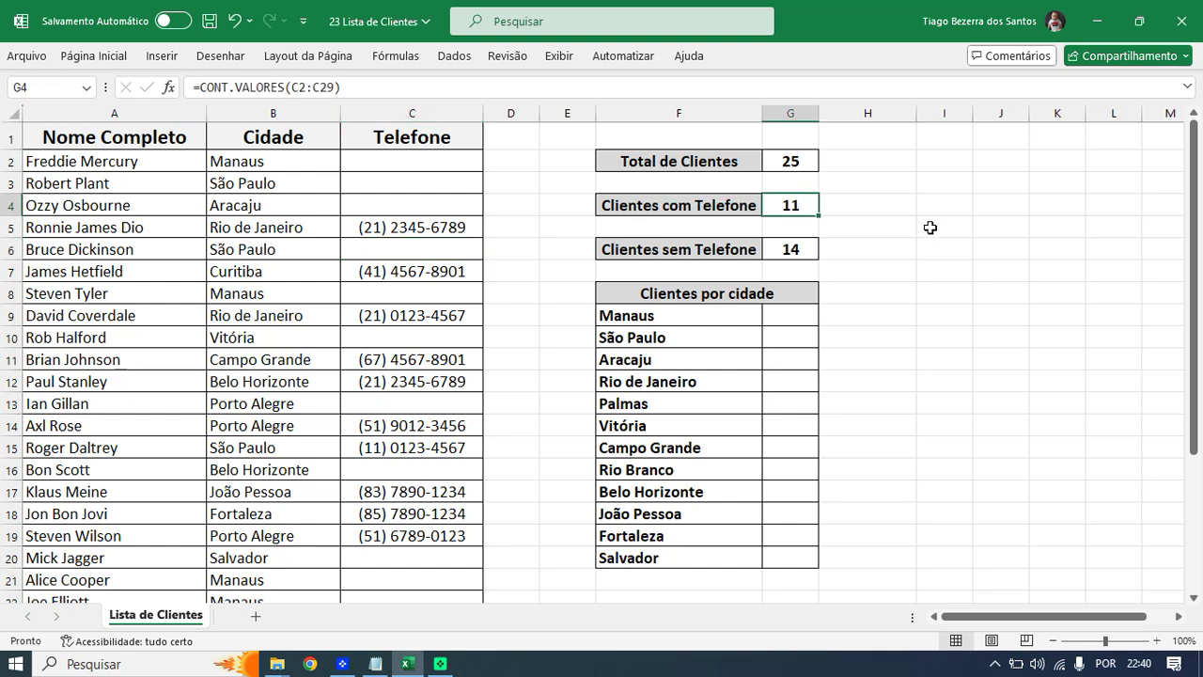
double_click(812, 250)
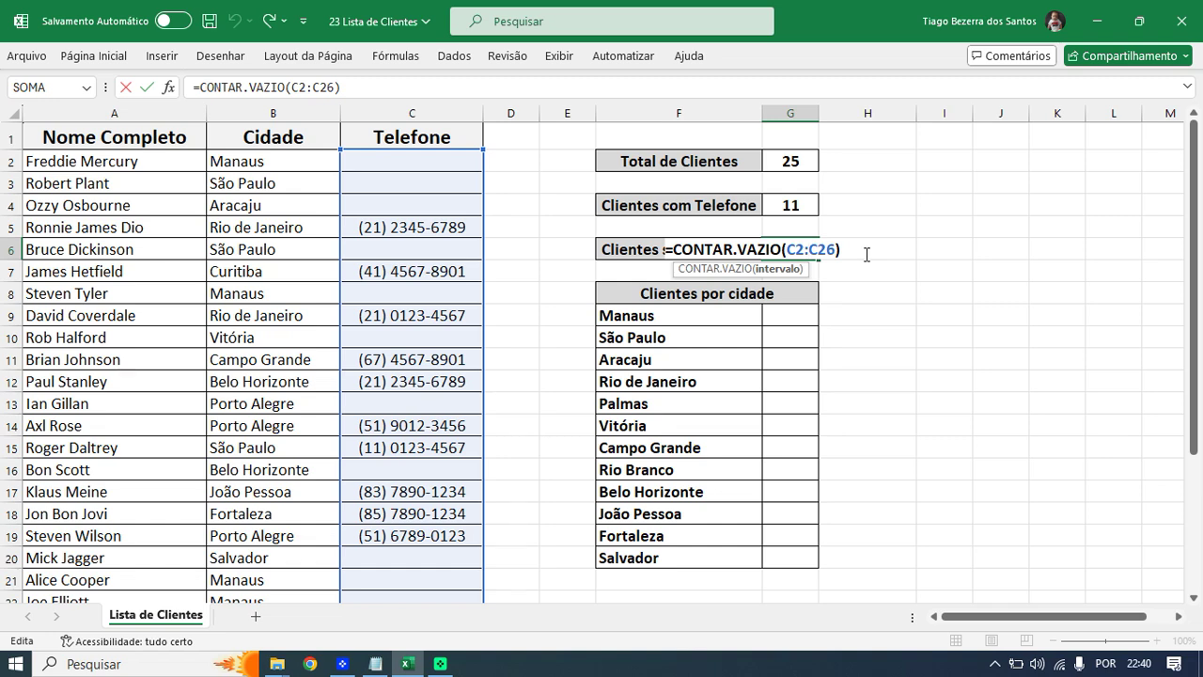
key("Return")
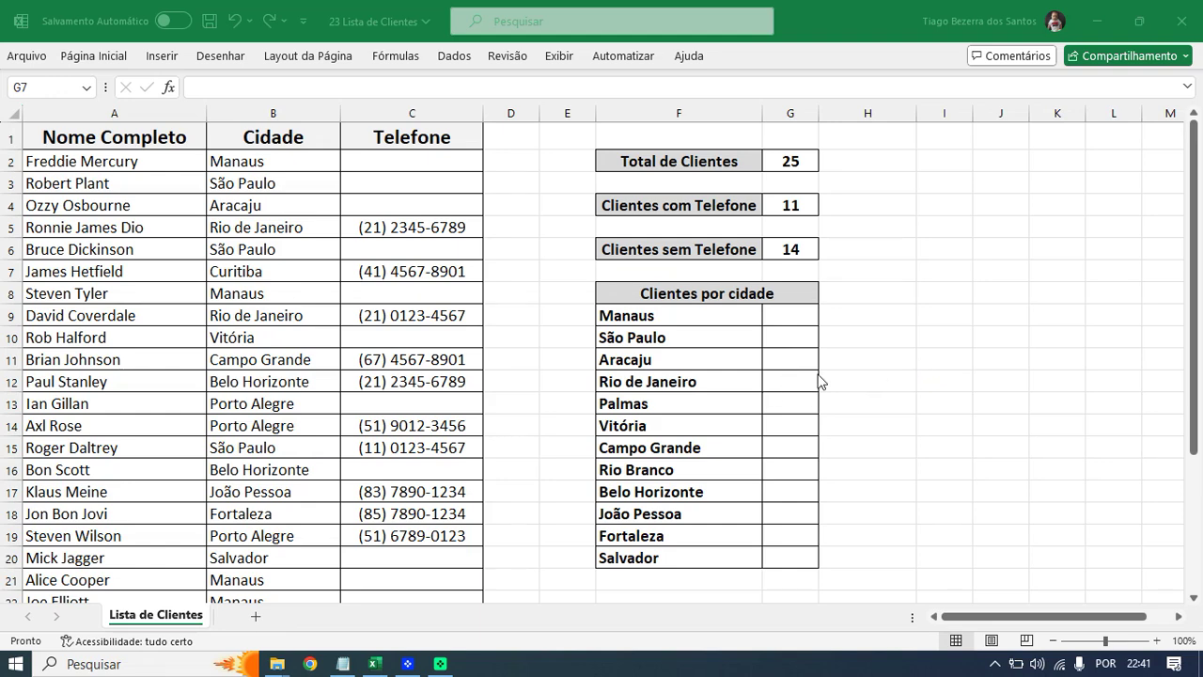
double_click(777, 314)
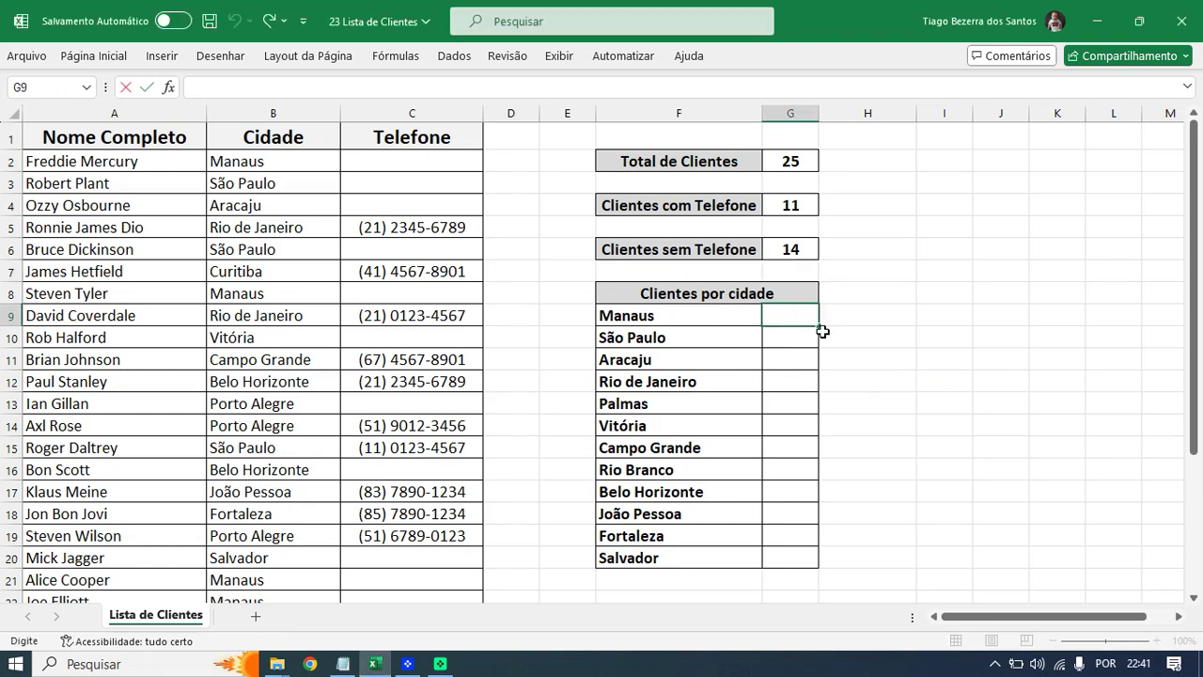
key("Escape")
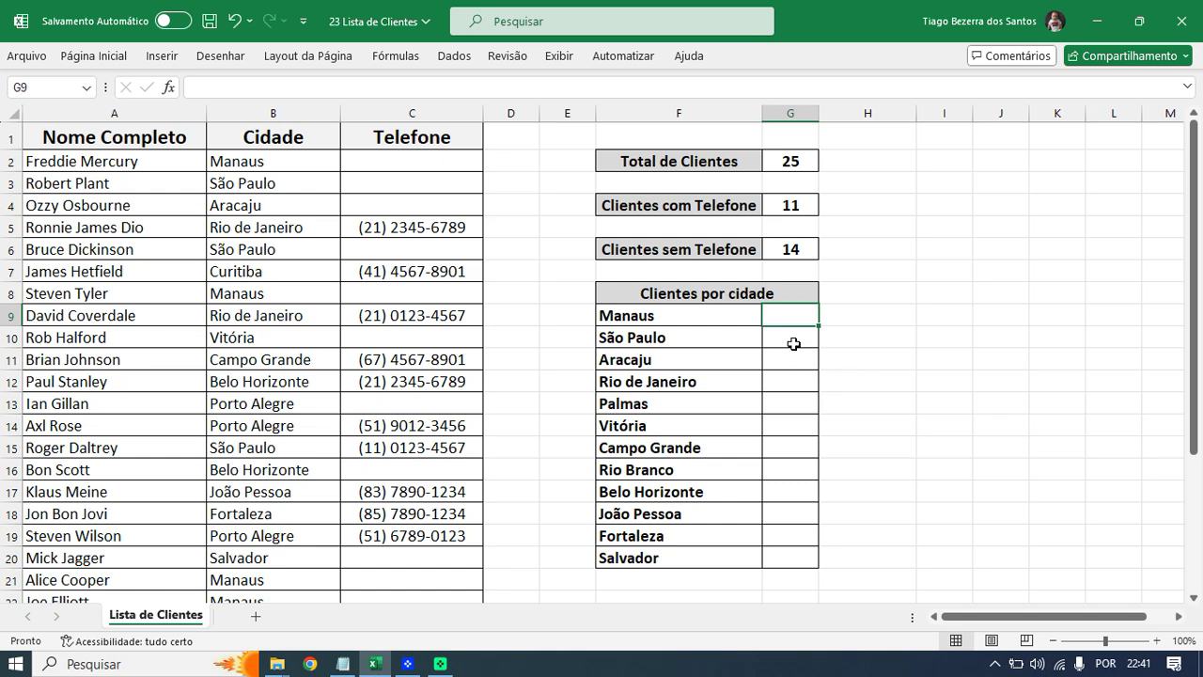
left_click(794, 344)
left_click(810, 317)
- Start a CONT.SE formula in G9 by entering =CONT.SE(
type("=")
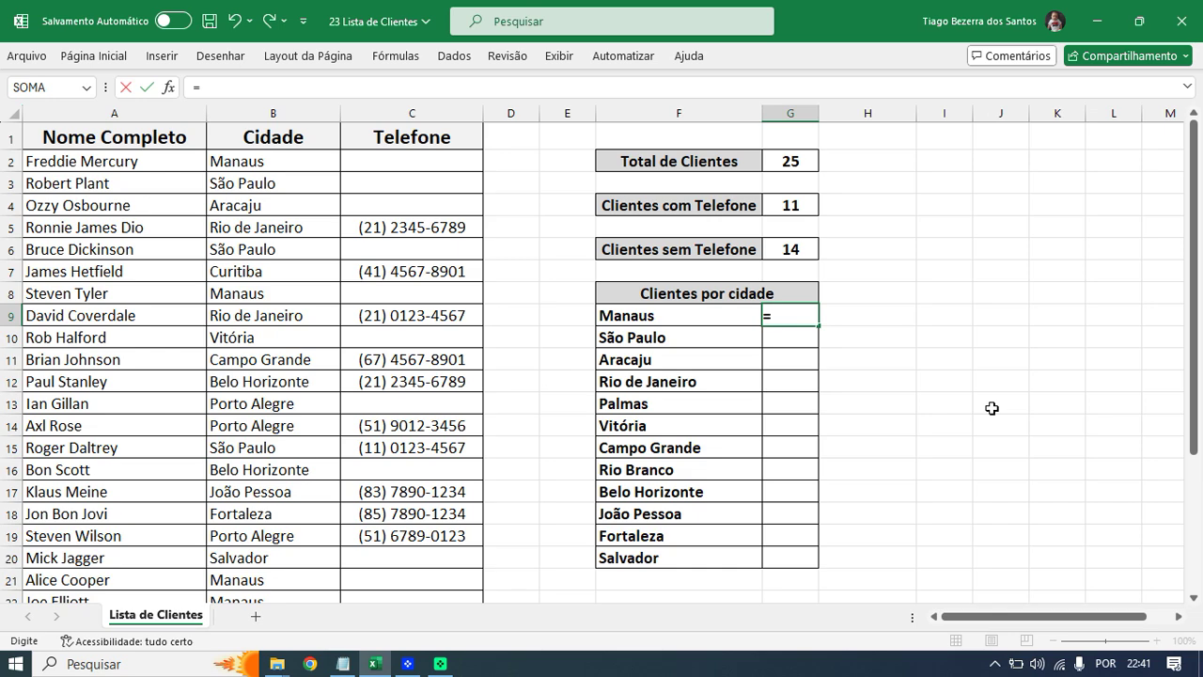
key("Escape")
scroll(948, 427, "up", 4)
type("=CONT")
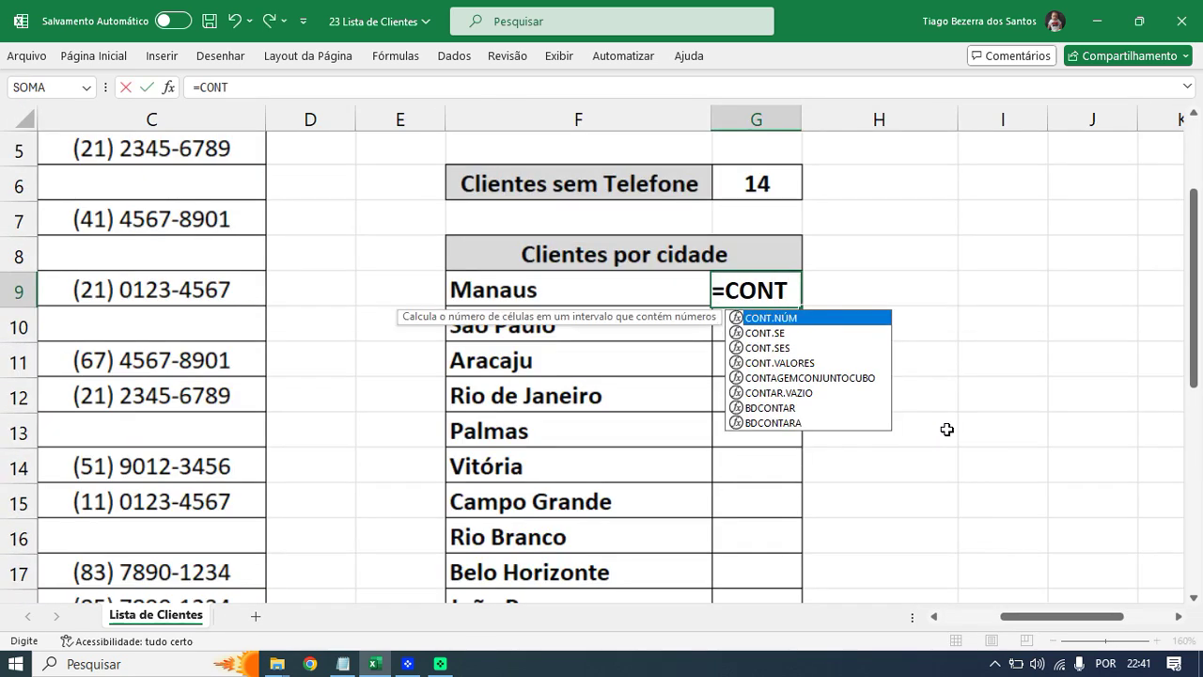
type(".SE")
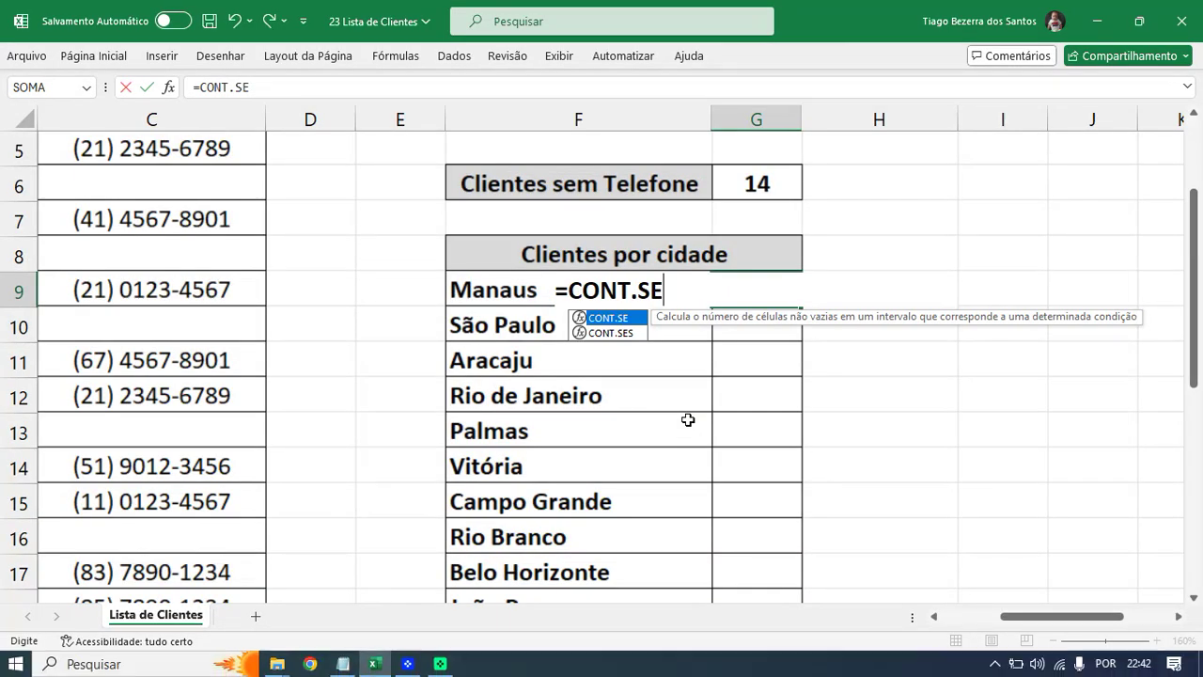
type("(")
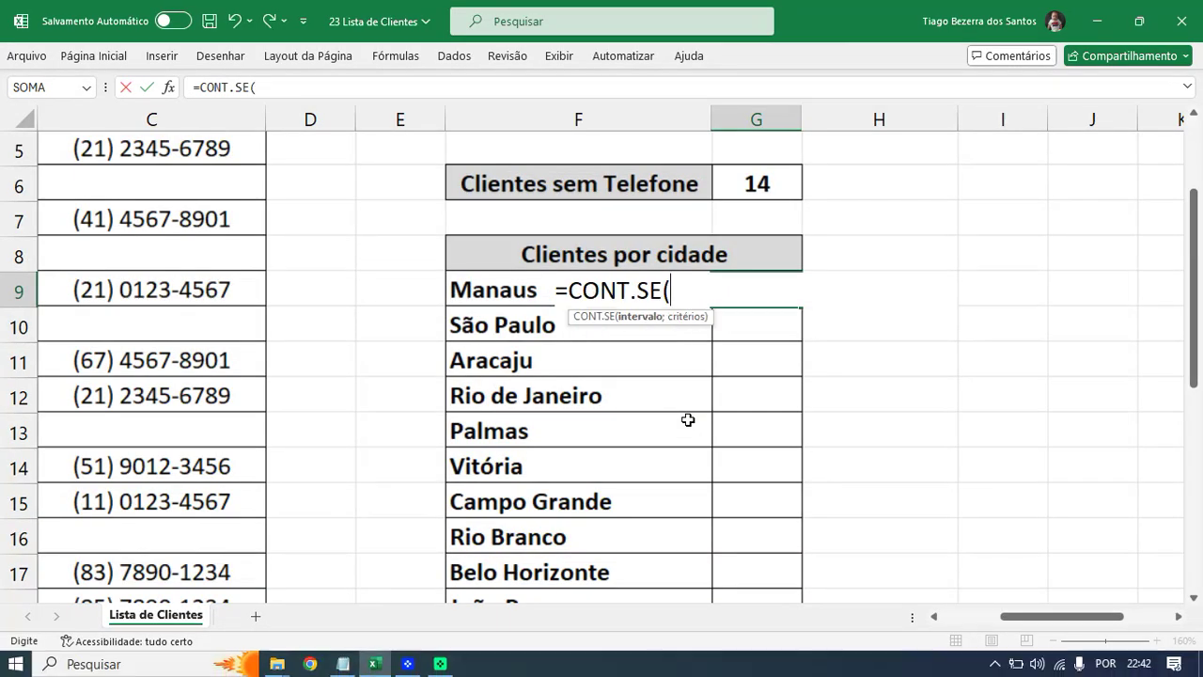
- Select the city range B2:B29 as the formula's first argument
left_click(937, 617)
left_click(937, 617)
scroll(658, 470, "up", 2)
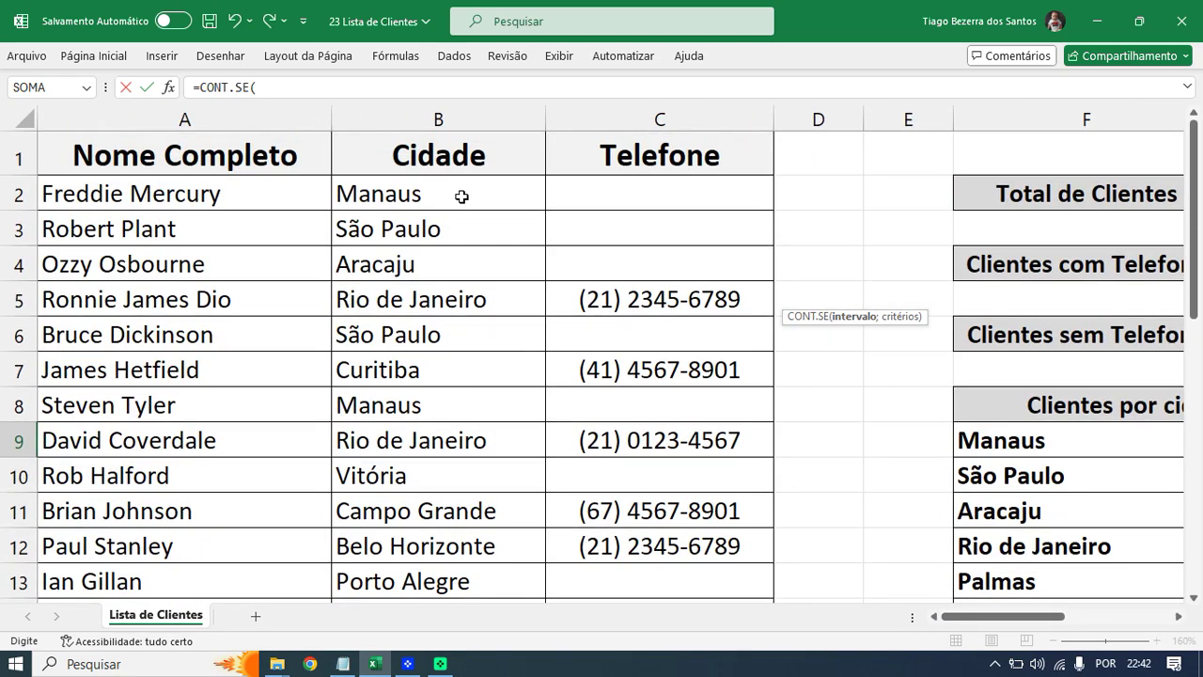
left_click(446, 195)
left_click_drag(446, 196, 474, 547)
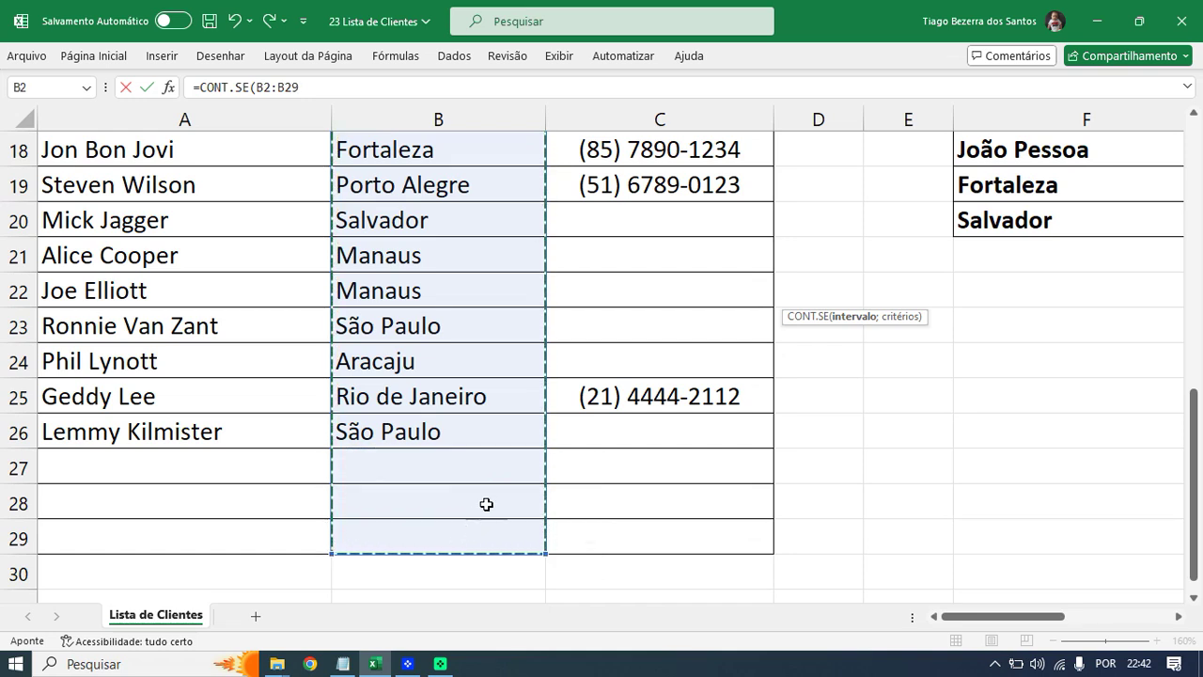
scroll(995, 399, "up", 4)
scroll(994, 399, "up", 2)
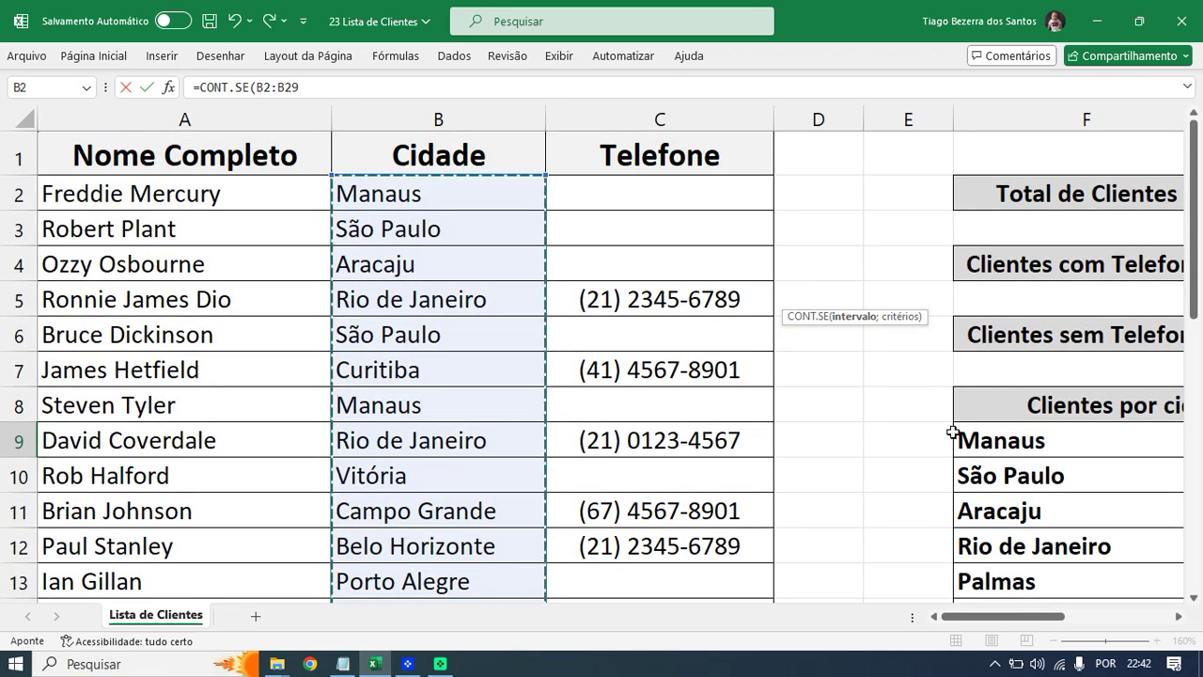
left_click_drag(983, 618, 1042, 596)
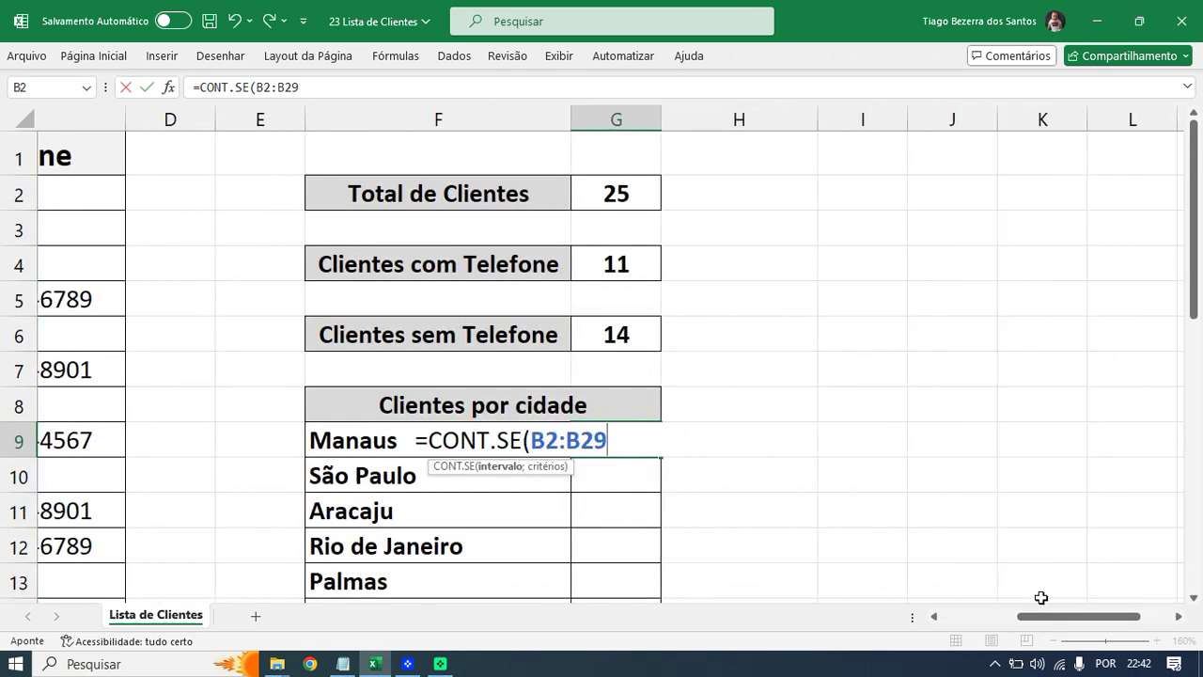
scroll(725, 391, "down", 2)
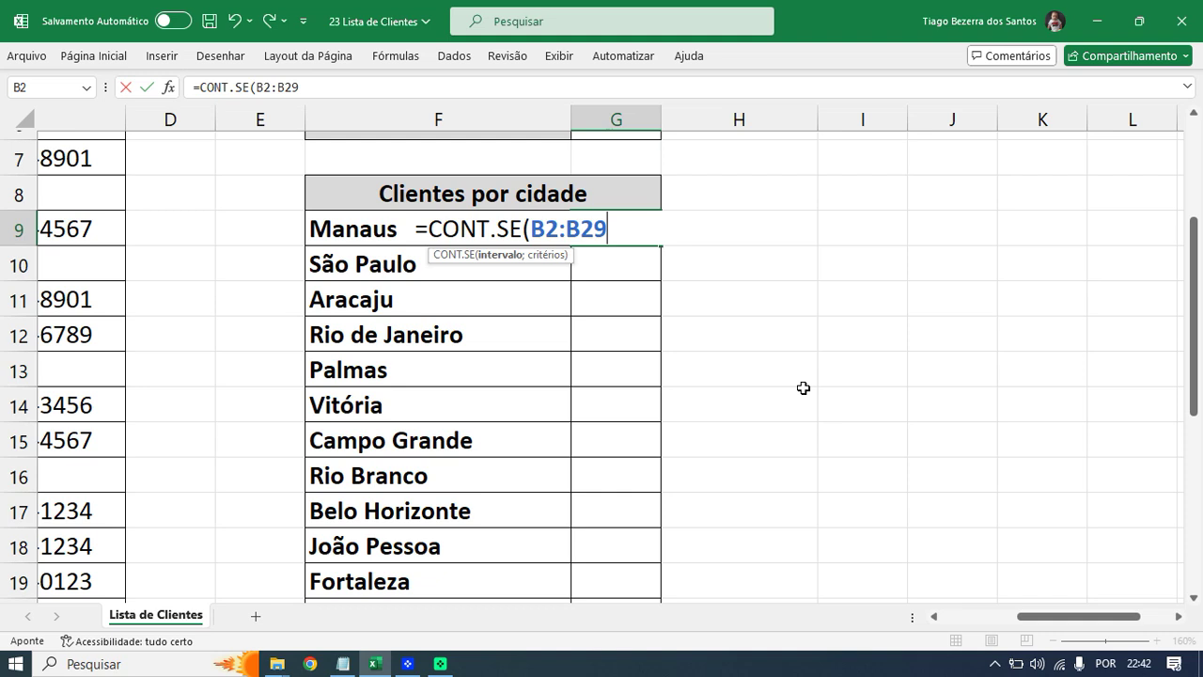
- Use the Manaus label in F9 as the criterion, completing =CONT.SE(B2:B29;F9) to show 4
type(";")
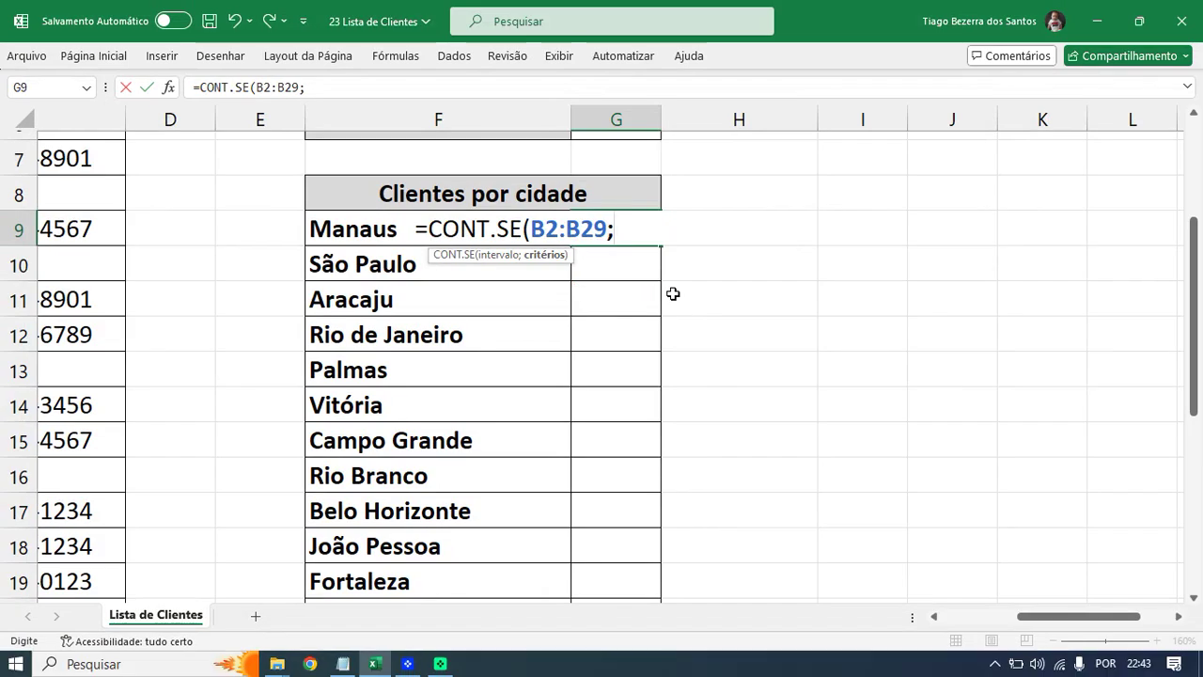
type("\"Manaus")
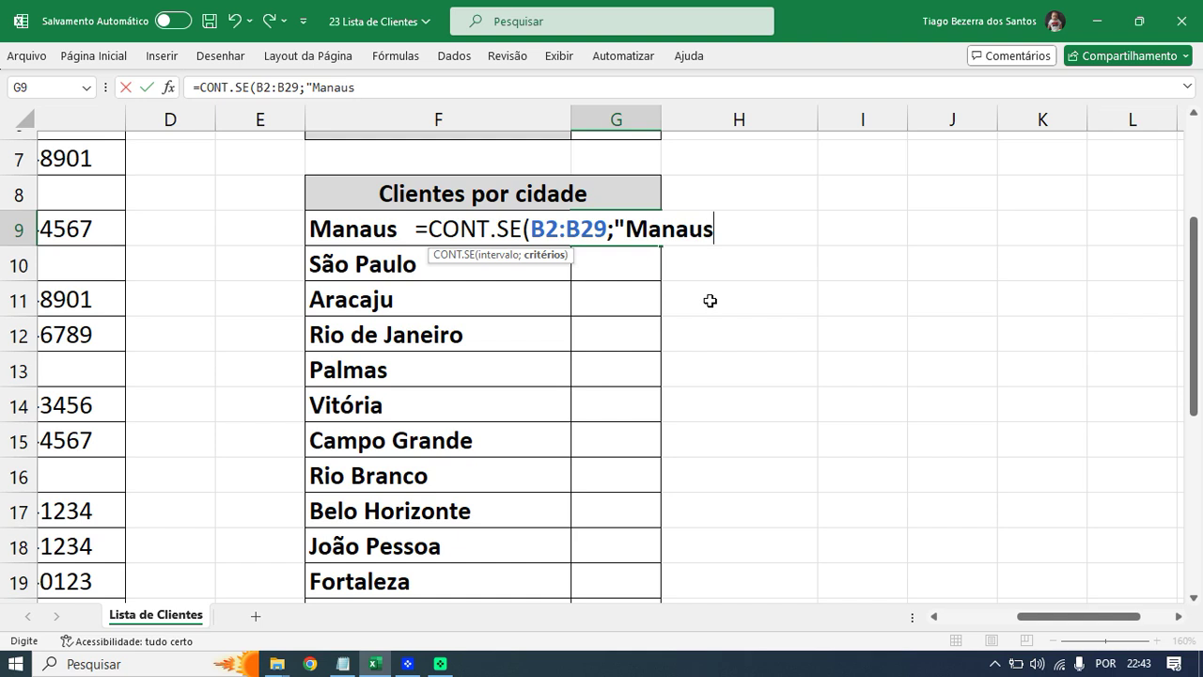
type("\"")
key("BackSpace")
key("BackSpace")
key("BackSpace")
key("BackSpace")
key("BackSpace")
key("BackSpace")
key("BackSpace")
key("BackSpace")
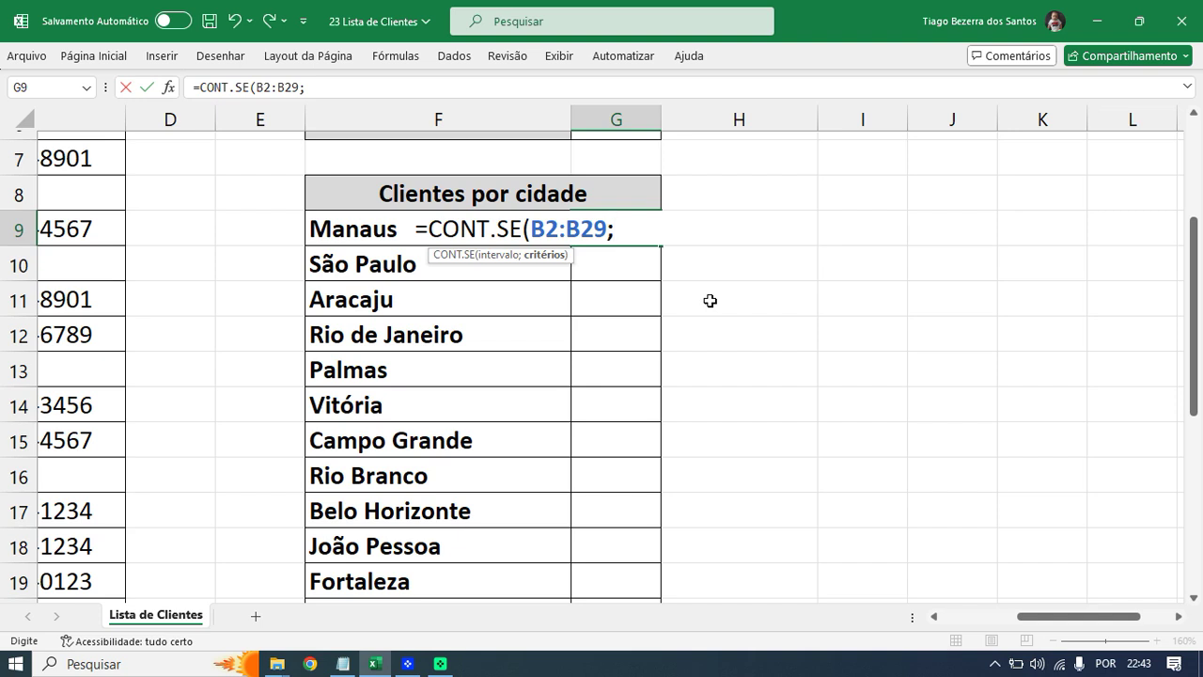
left_click(348, 230)
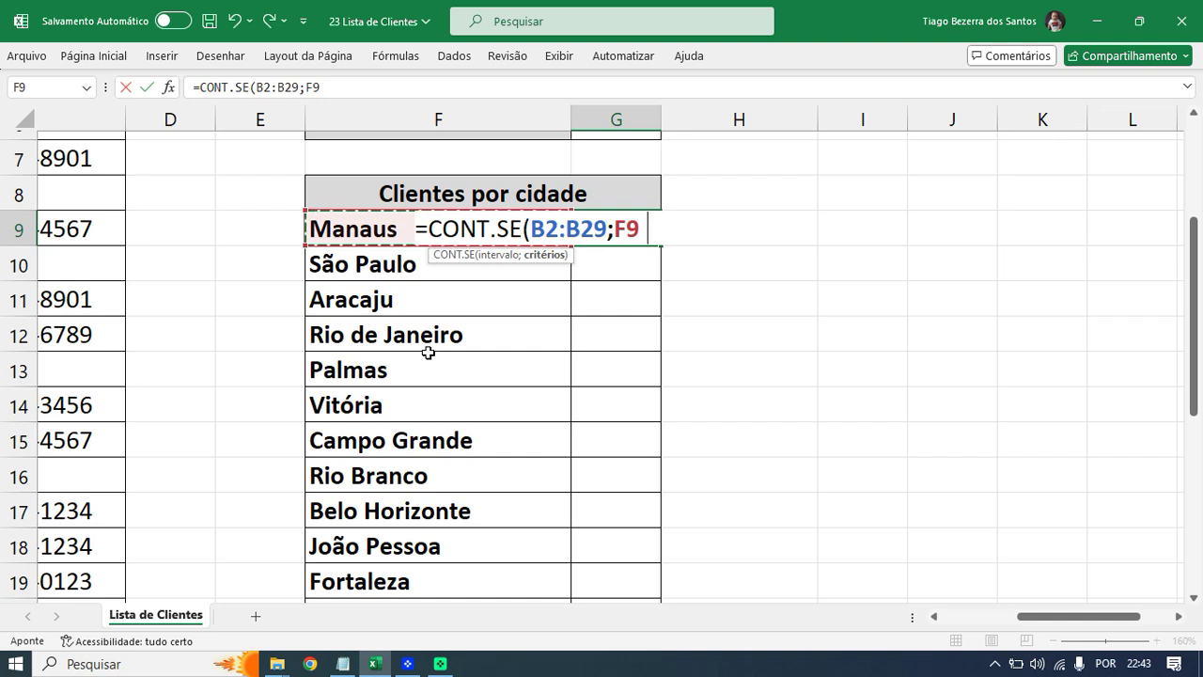
type(")")
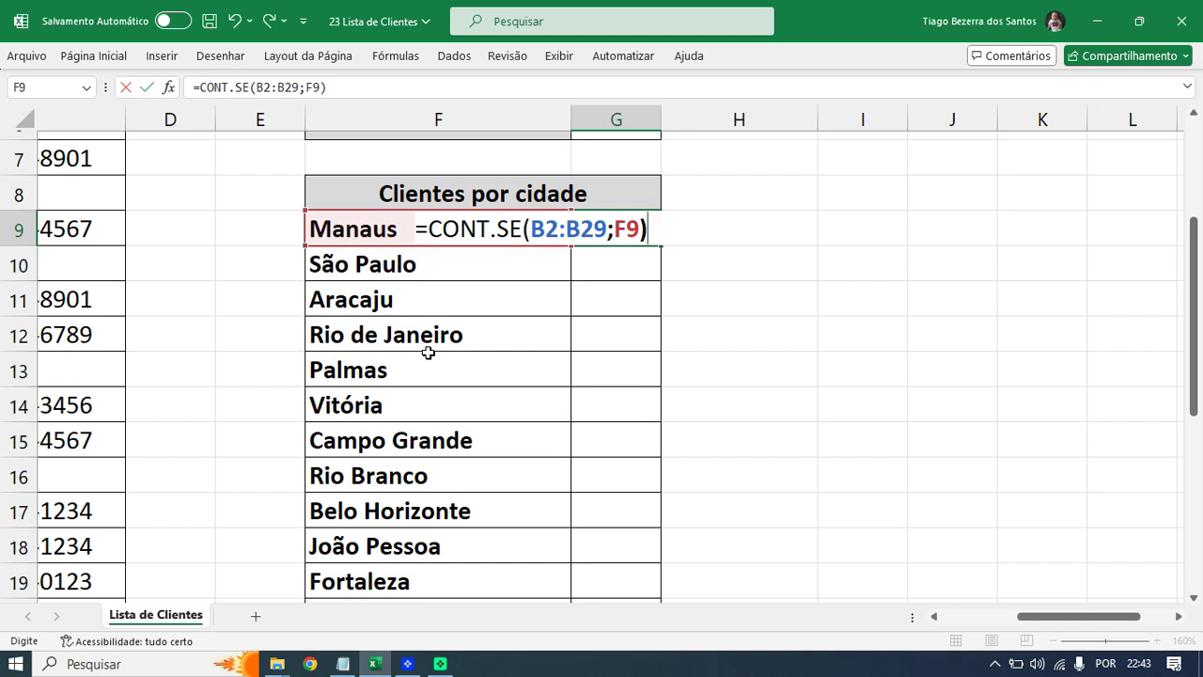
key("Return")
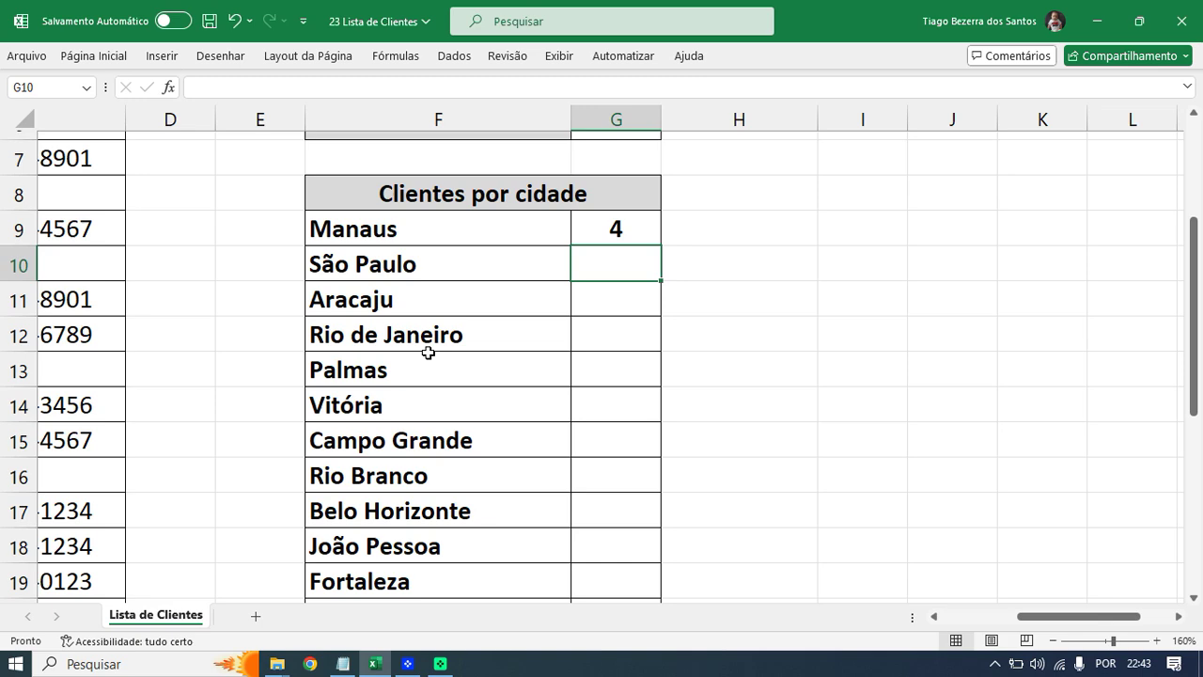
scroll(478, 392, "down", 3)
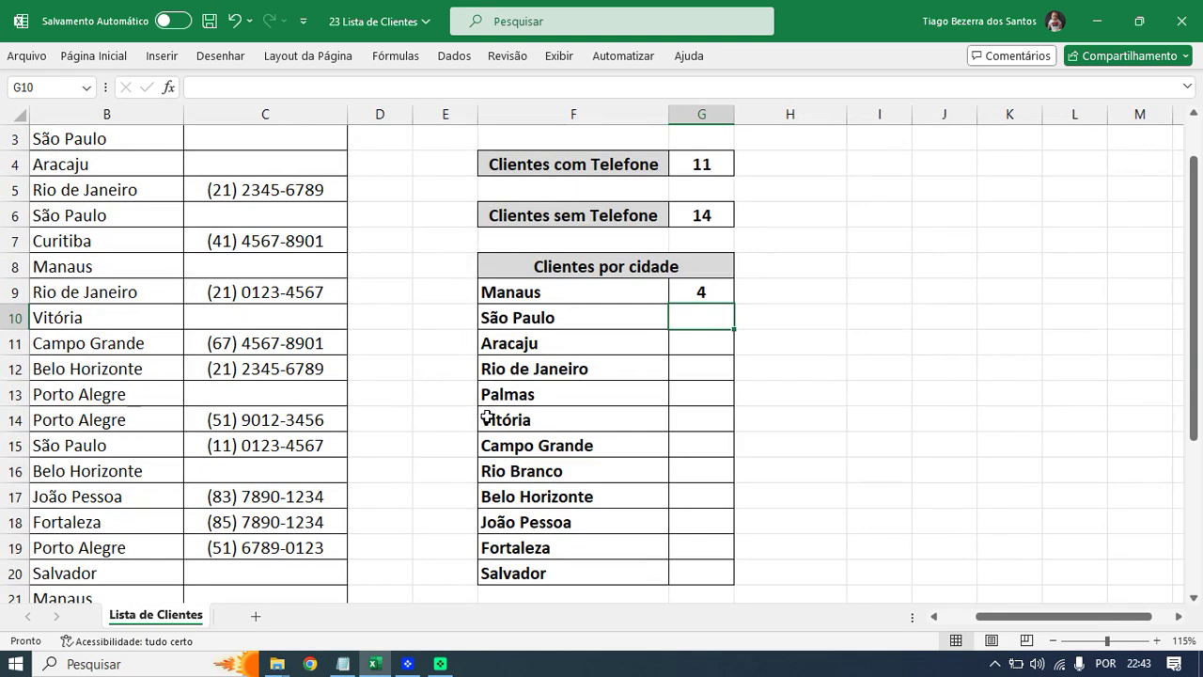
scroll(939, 630, "down", 1)
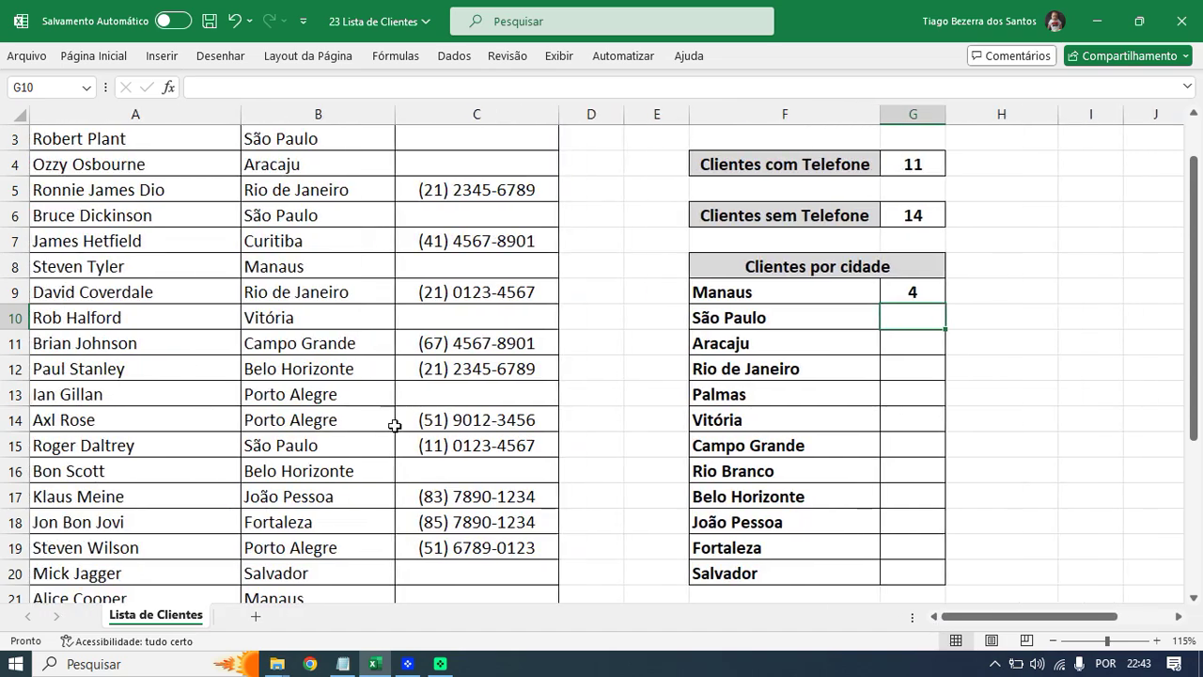
scroll(394, 425, "up", 1)
scroll(395, 425, "down", 1)
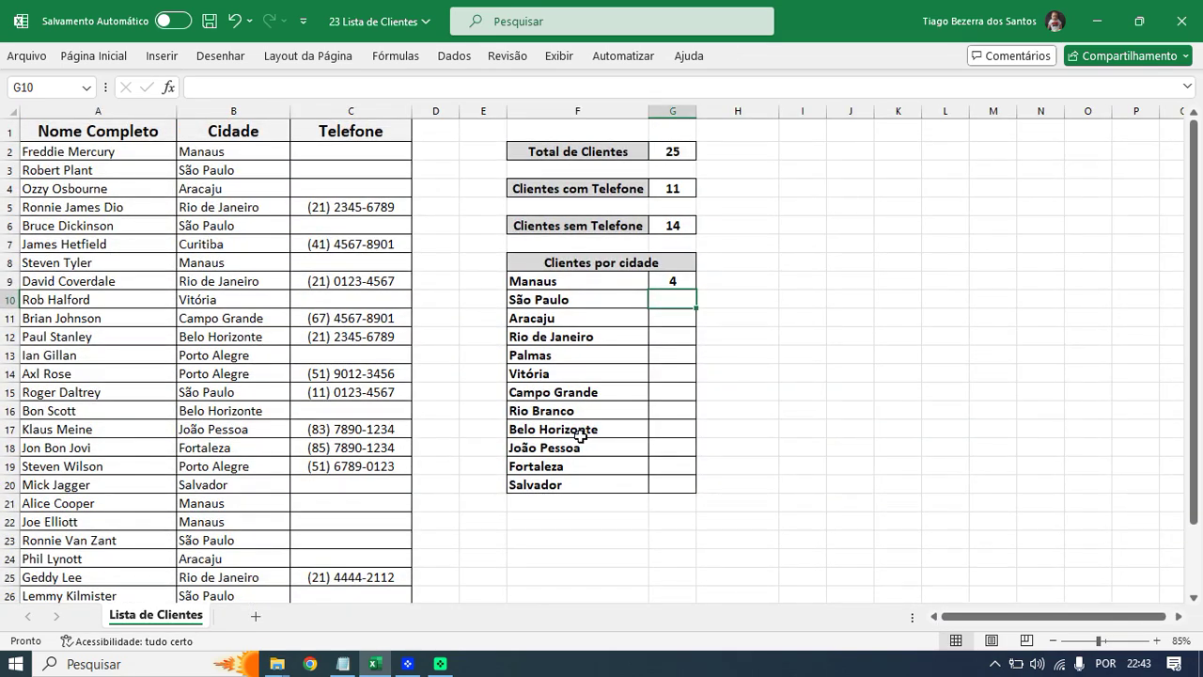
left_click_drag(1196, 320, 1198, 321)
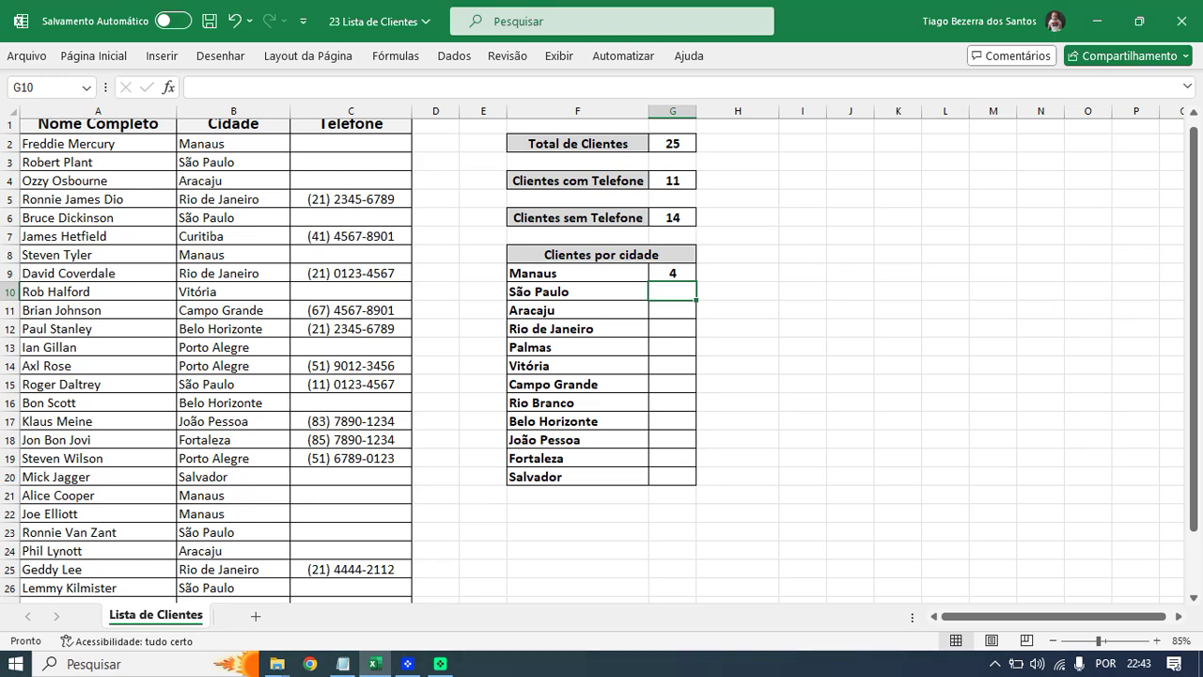
mouse_move(195, 132)
left_mouse_down()
mouse_move(167, 149)
mouse_move(233, 156)
mouse_move(179, 124)
left_mouse_up()
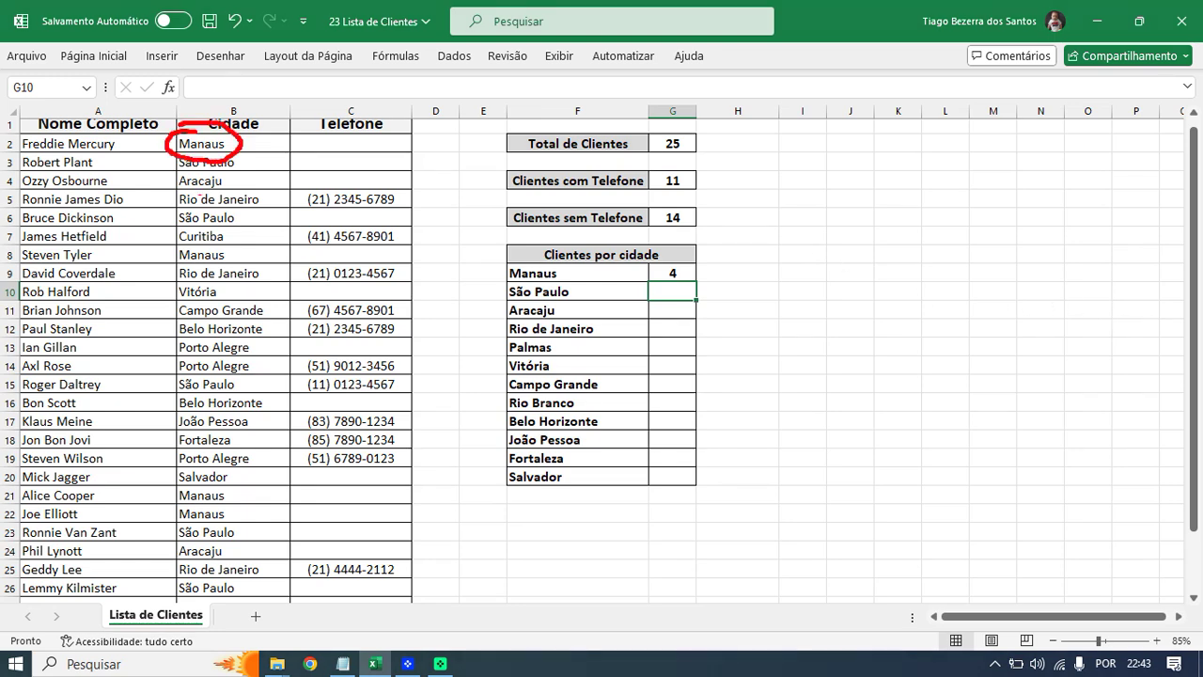
mouse_move(185, 250)
left_mouse_down()
mouse_move(171, 265)
mouse_move(235, 269)
mouse_move(195, 235)
mouse_move(169, 240)
left_mouse_up()
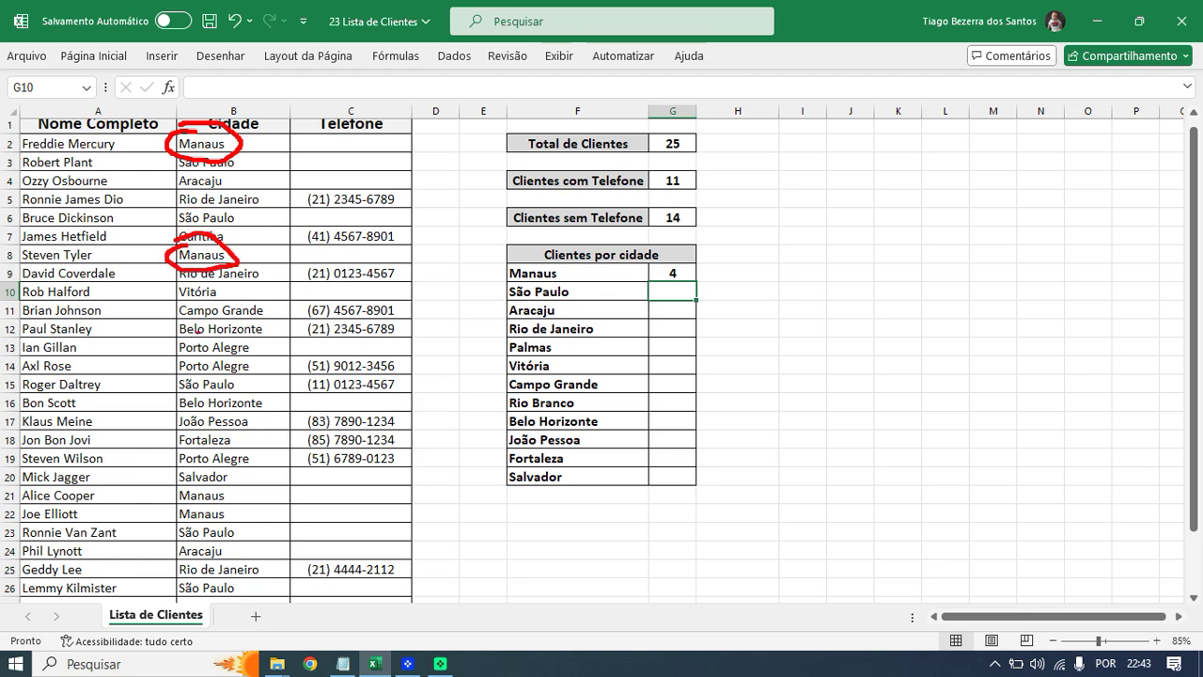
mouse_move(193, 481)
left_mouse_down()
mouse_move(179, 489)
mouse_move(188, 506)
mouse_move(236, 494)
mouse_move(184, 474)
mouse_move(175, 528)
mouse_move(235, 525)
mouse_move(188, 496)
left_mouse_up()
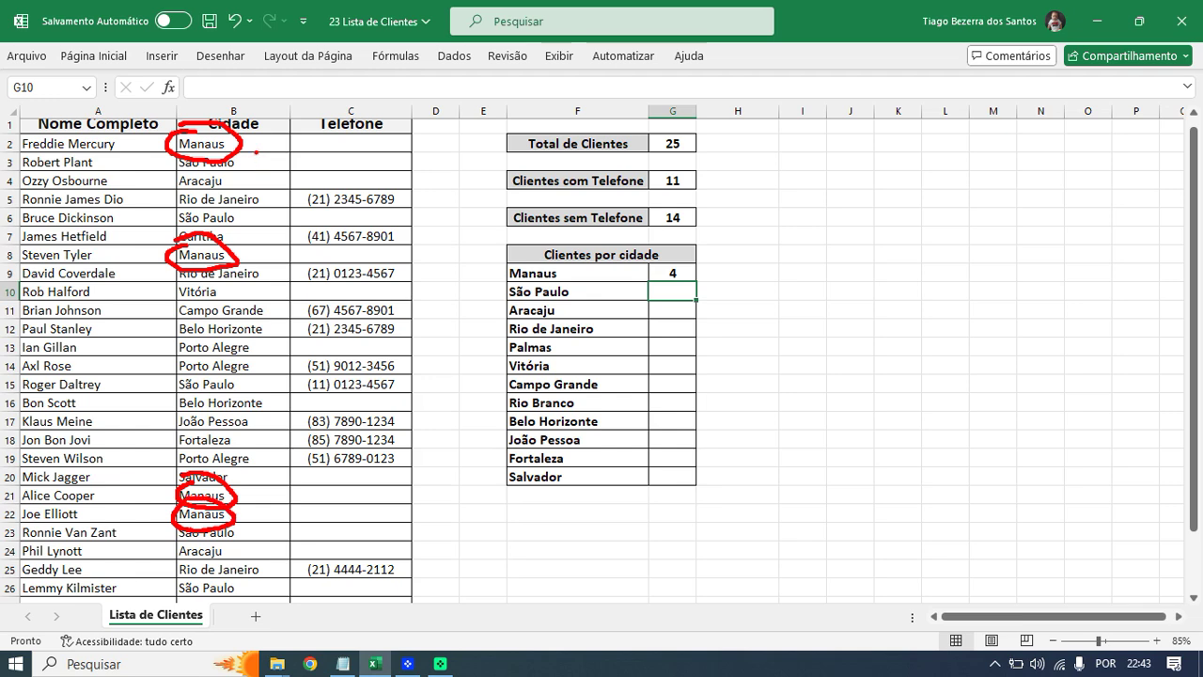
left_click_drag(307, 130, 242, 149)
left_click_drag(299, 249, 241, 274)
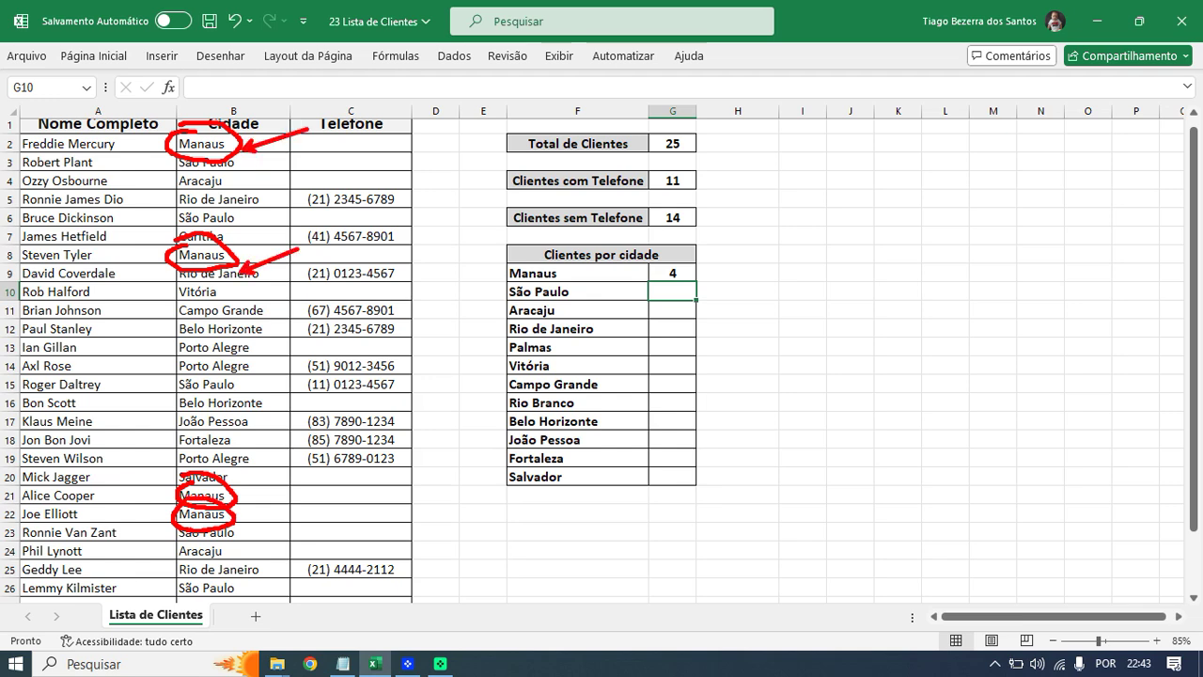
left_click_drag(279, 477, 225, 498)
mouse_move(237, 486)
left_mouse_down()
mouse_move(226, 498)
mouse_move(243, 518)
left_mouse_up()
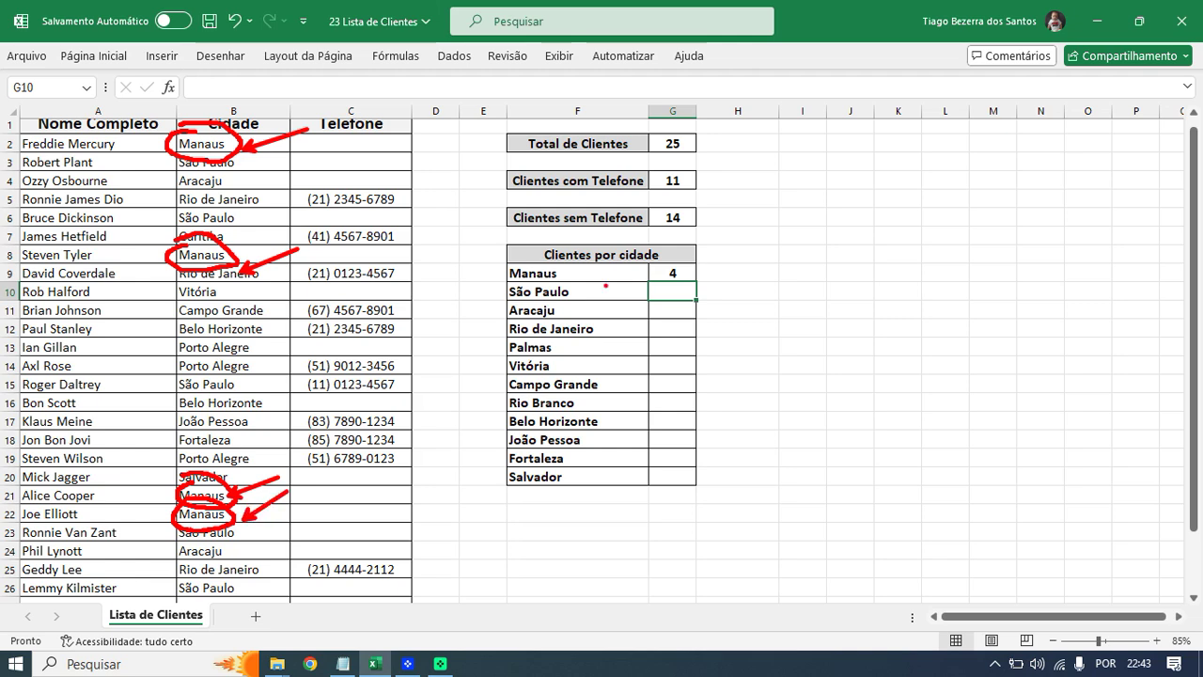
mouse_move(656, 268)
left_mouse_down()
mouse_move(666, 295)
mouse_move(658, 260)
left_mouse_up()
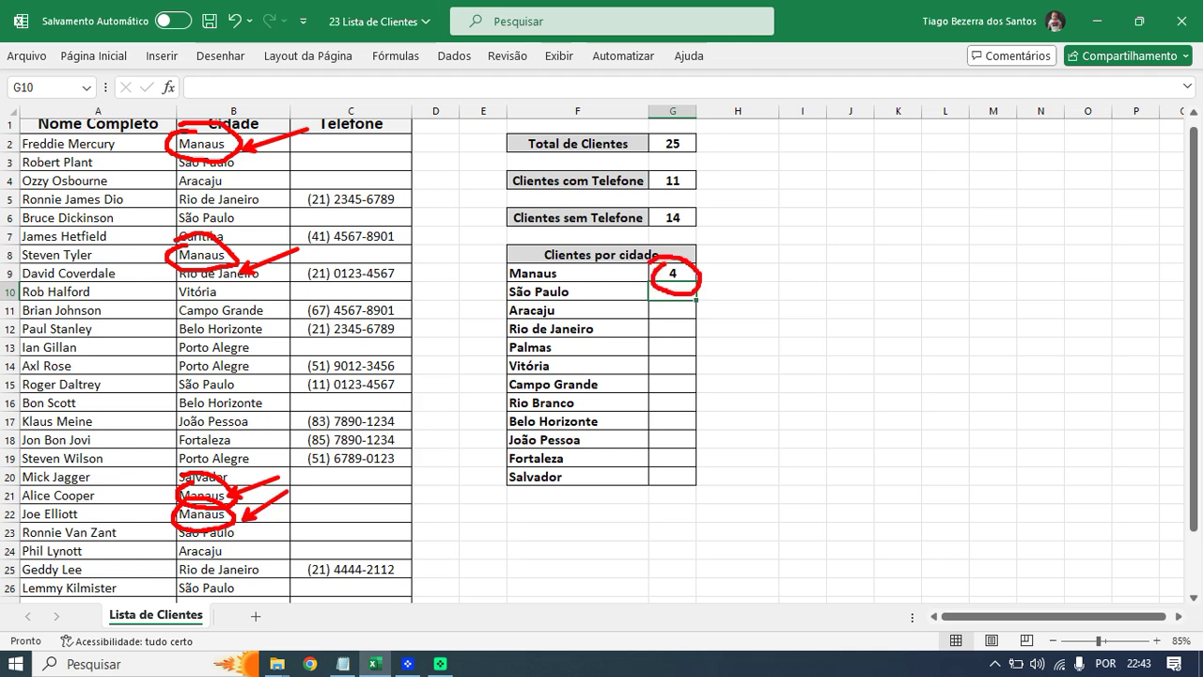
key("Escape")
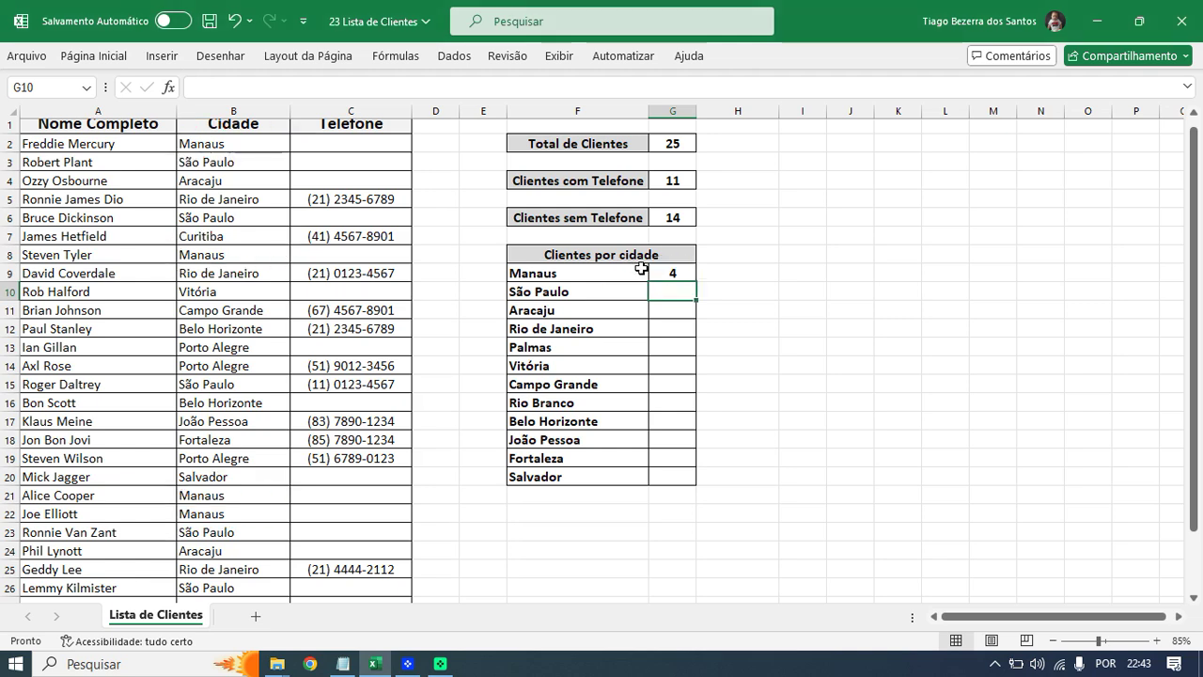
- Fill the Manaus count formula in G9 down to G20
left_click(677, 271)
scroll(691, 378, "up", 2, "ctrl")
scroll(691, 378, "up", 2, "ctrl")
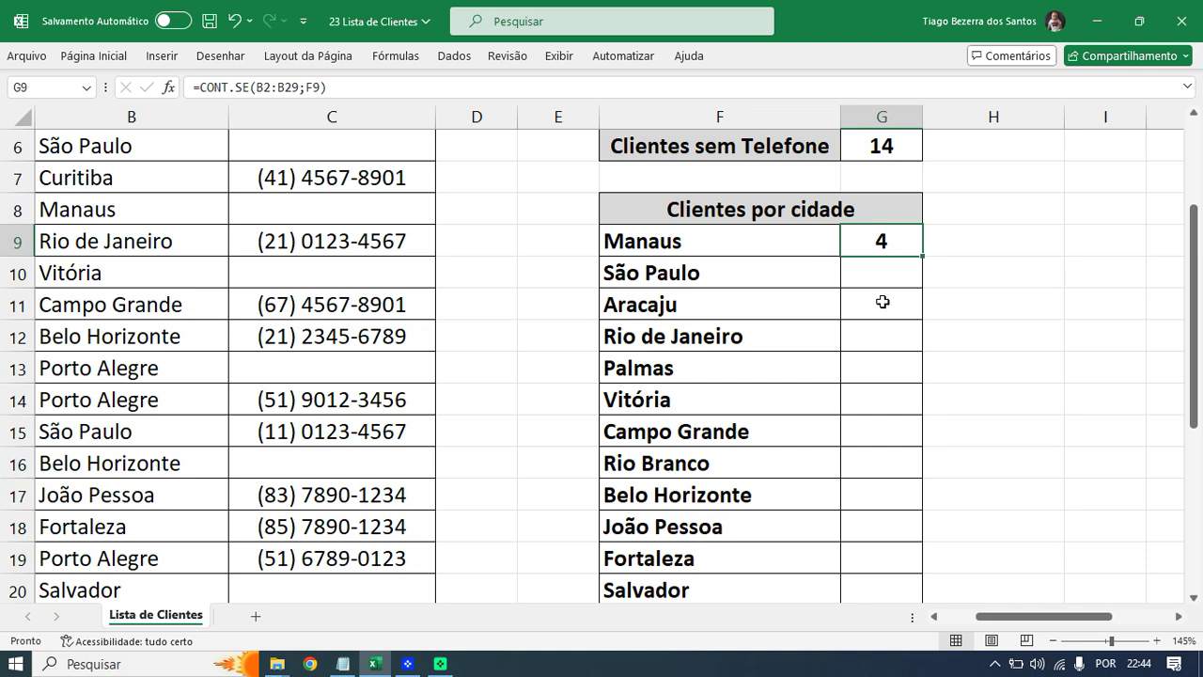
scroll(881, 301, "down", 1)
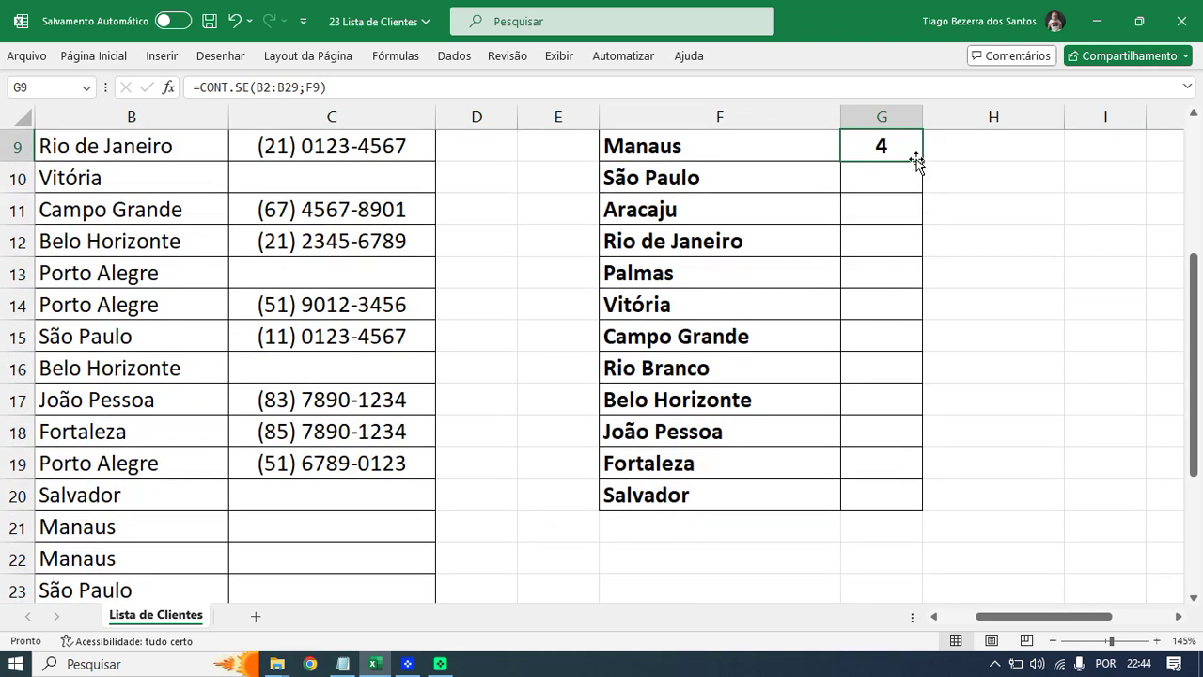
left_click_drag(924, 161, 904, 504)
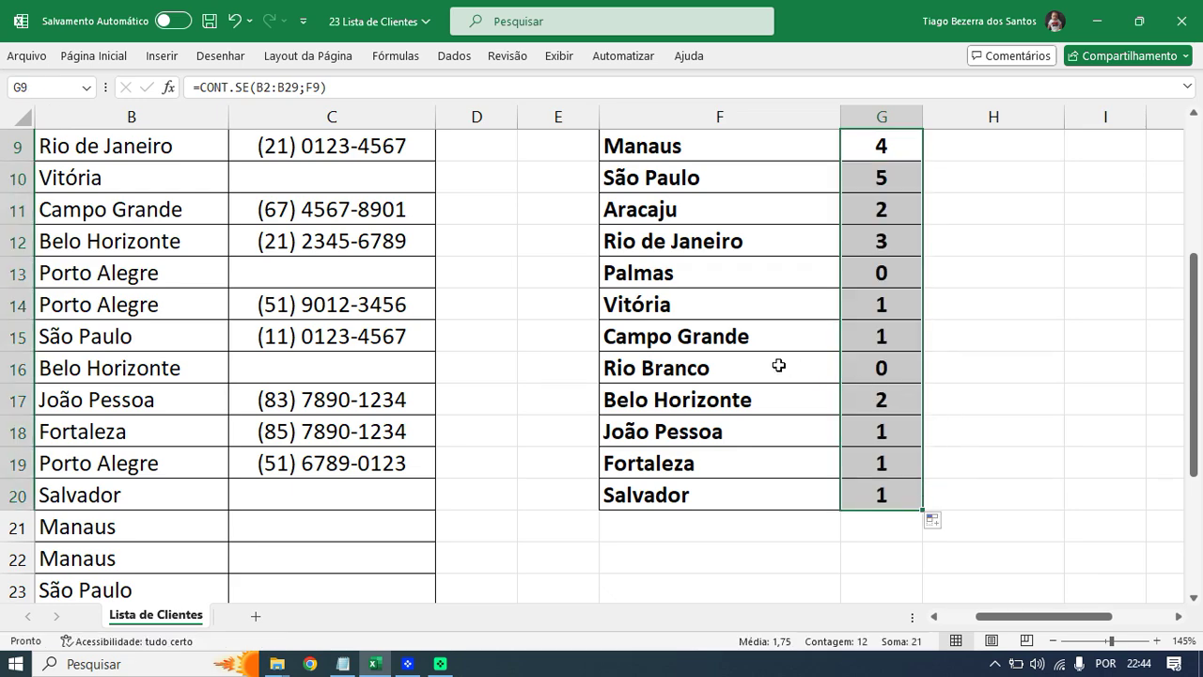
scroll(779, 365, "down", 3)
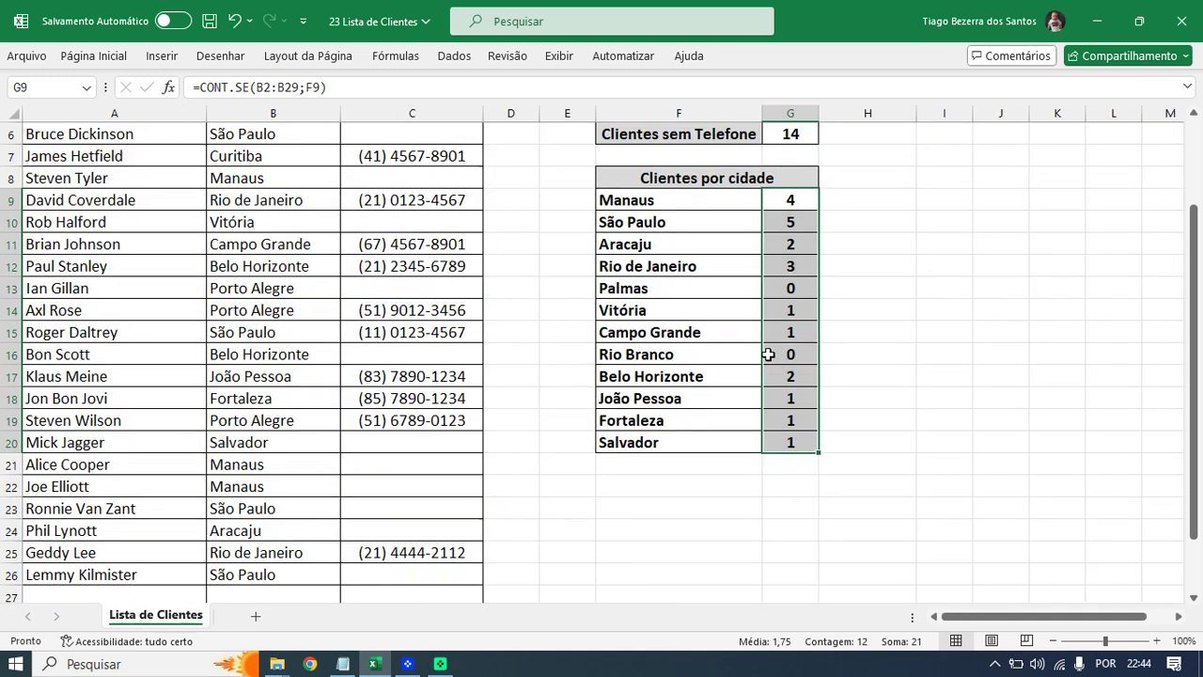
- Inspect the copied Rio de Janeiro, Palmas and Belo Horizonte count formulas, then select B11
left_click(662, 228)
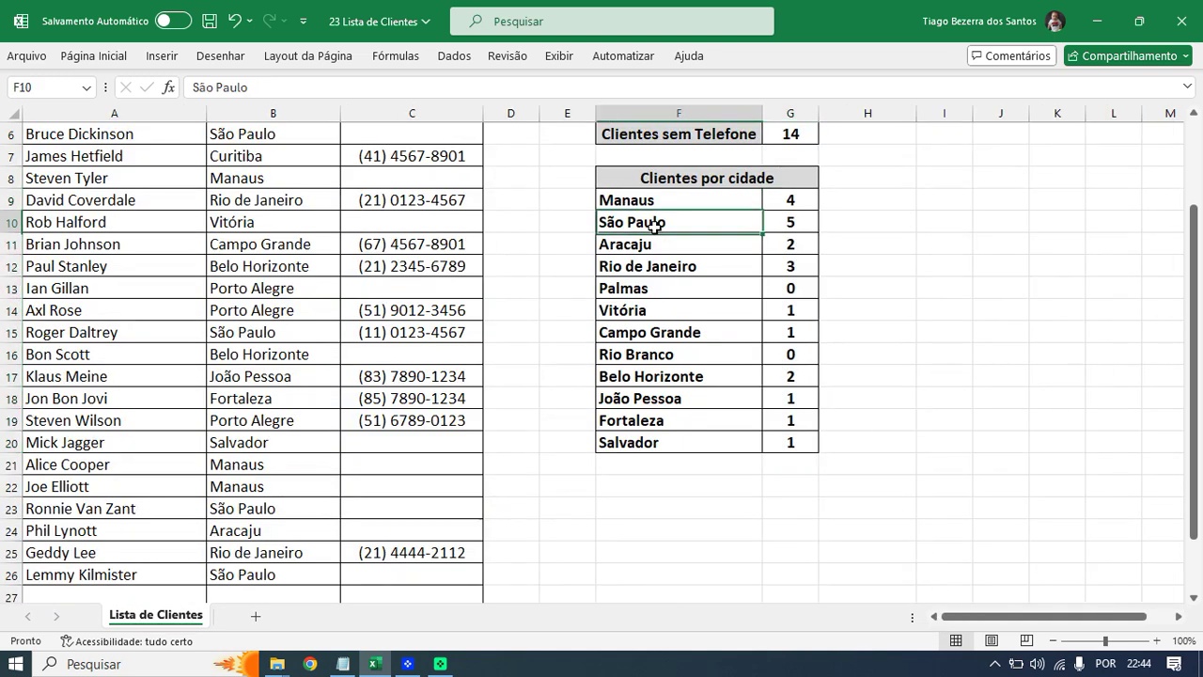
left_click(800, 267)
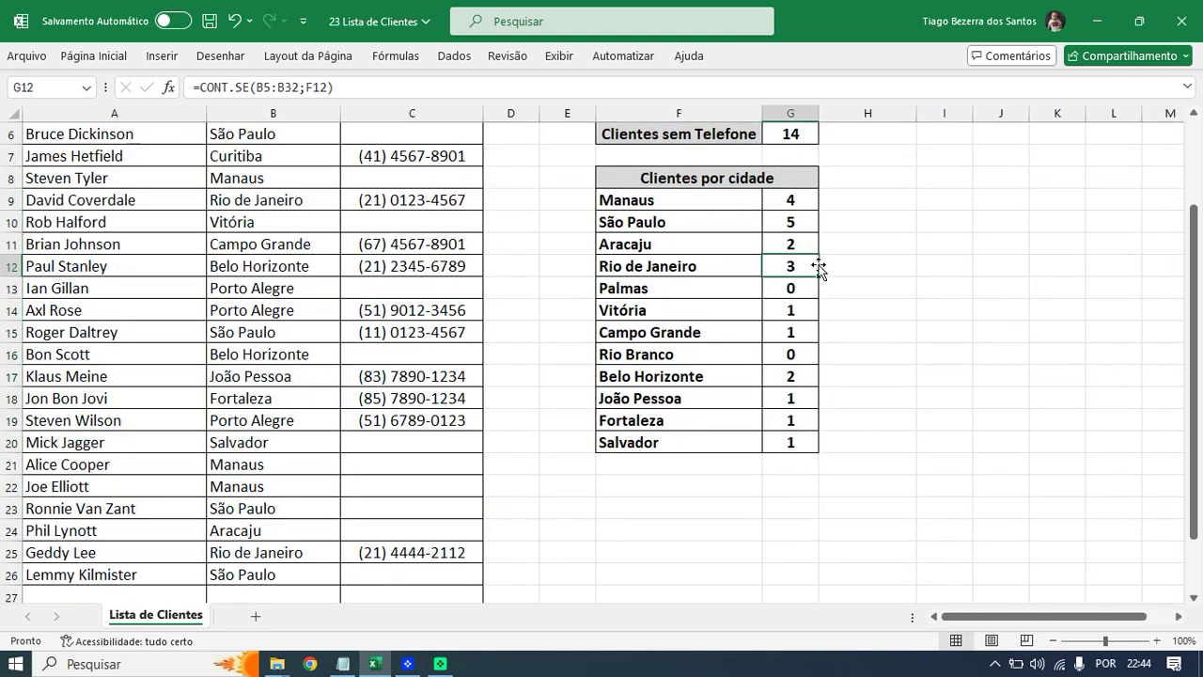
left_click(794, 290)
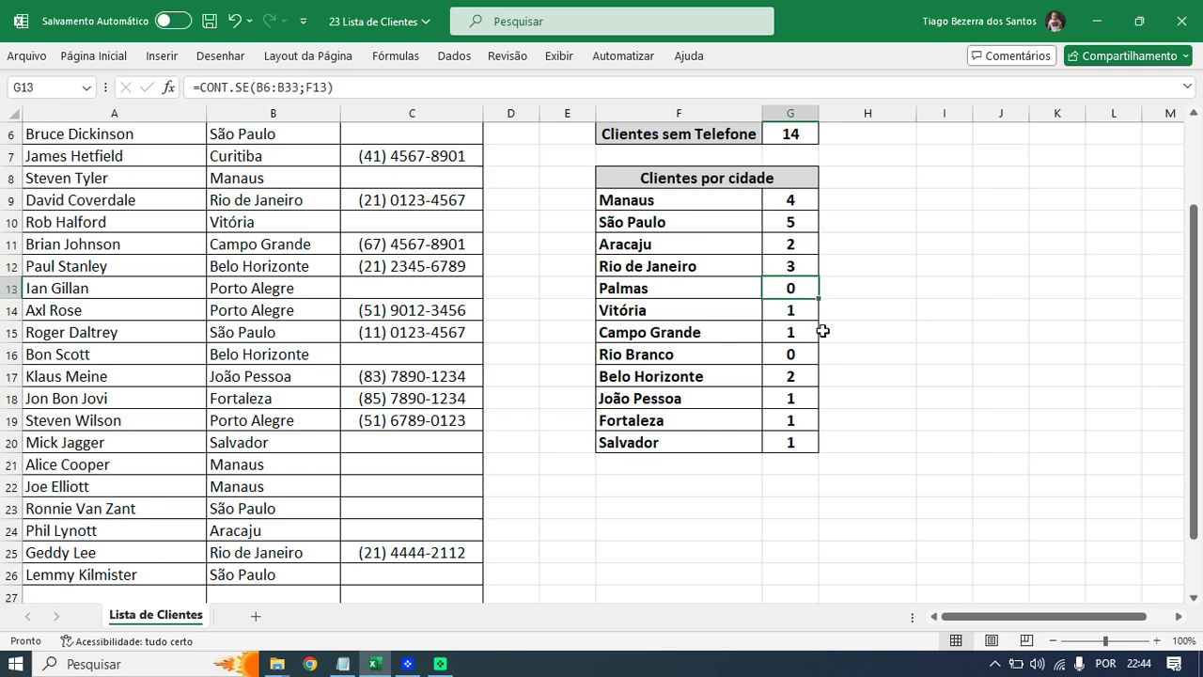
left_click(784, 377)
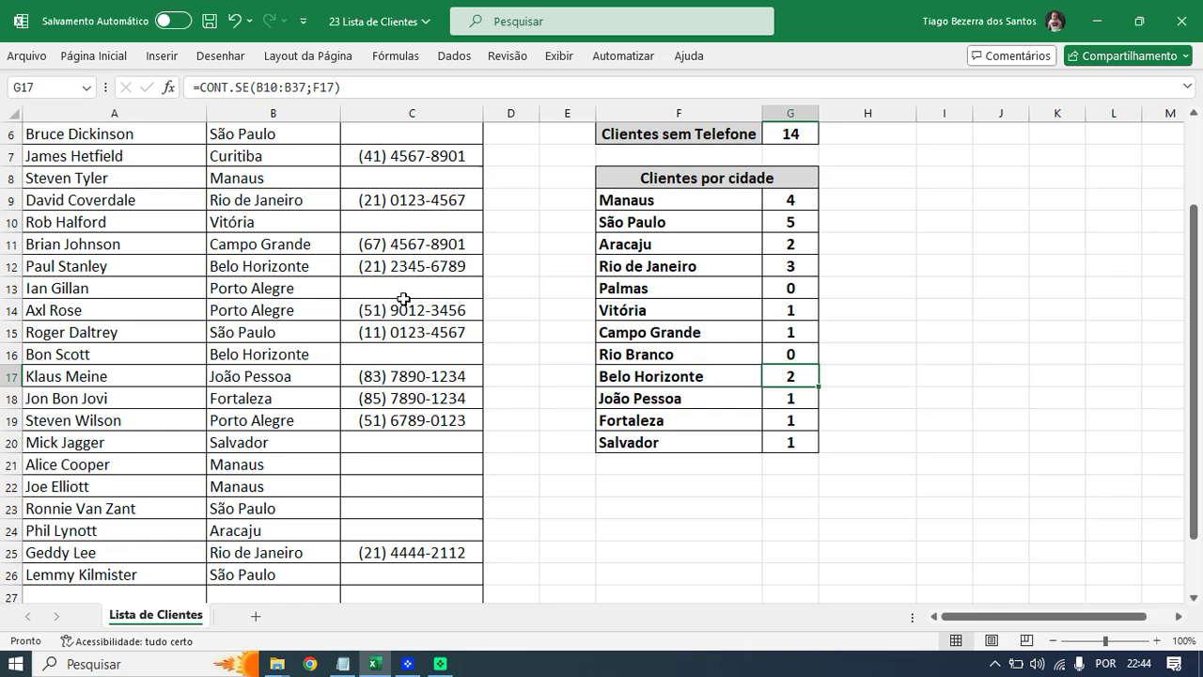
scroll(403, 299, "up", 1)
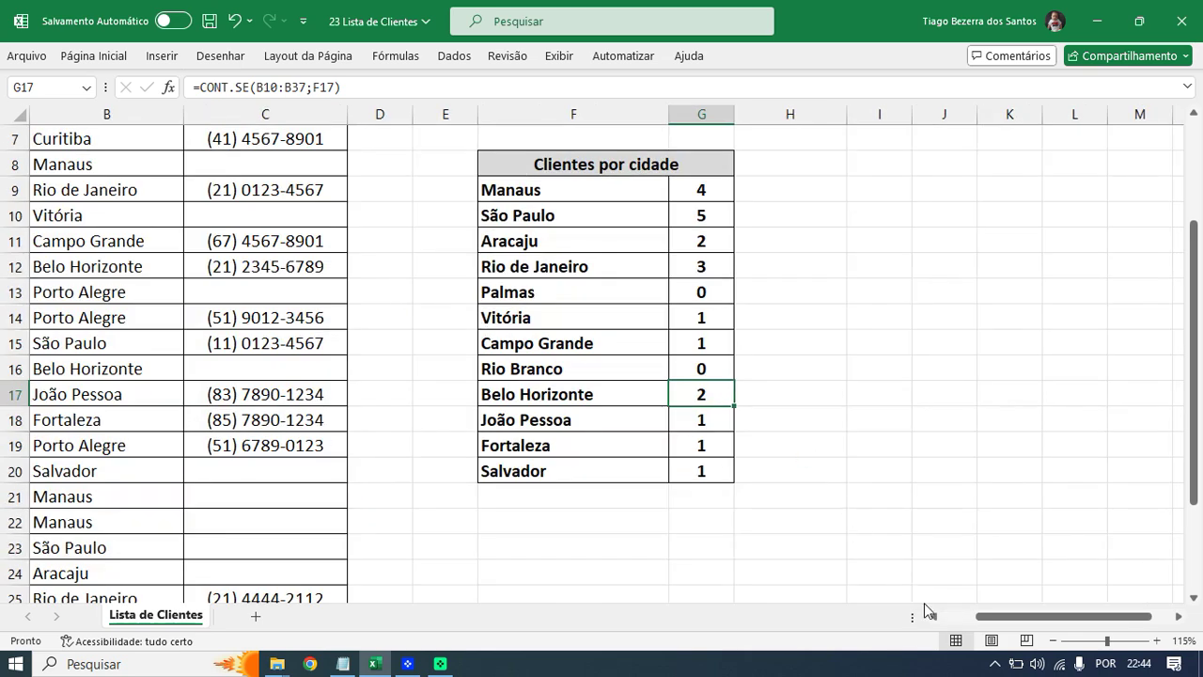
left_click(934, 618)
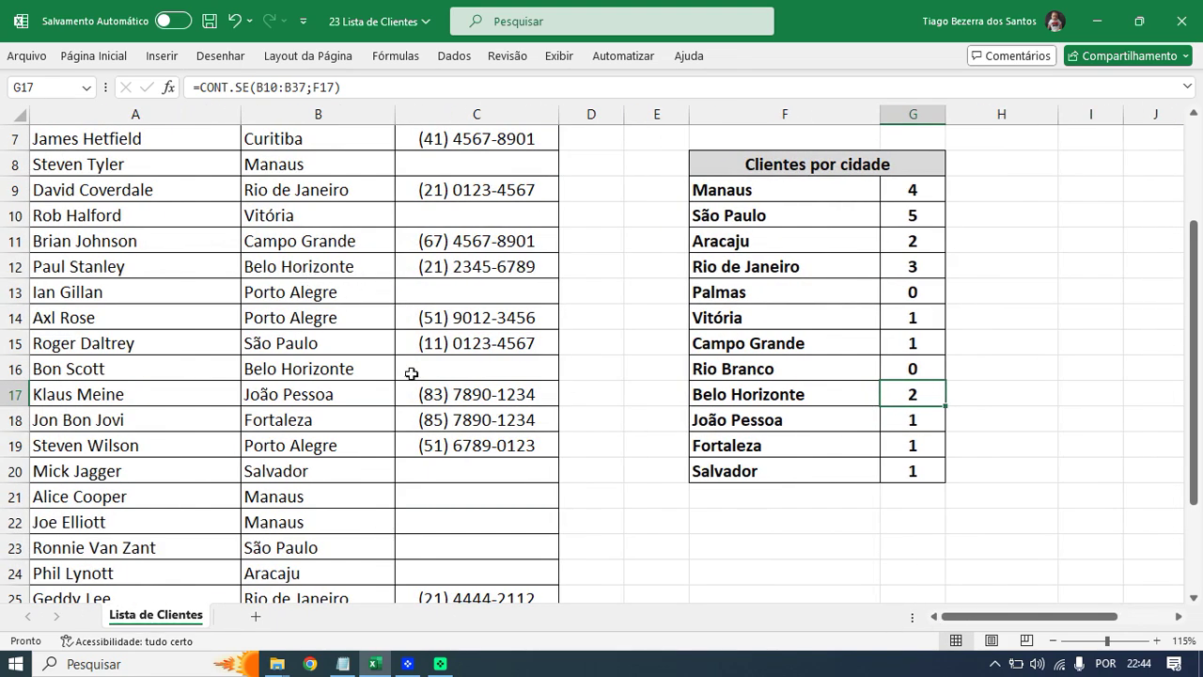
left_click(310, 244)
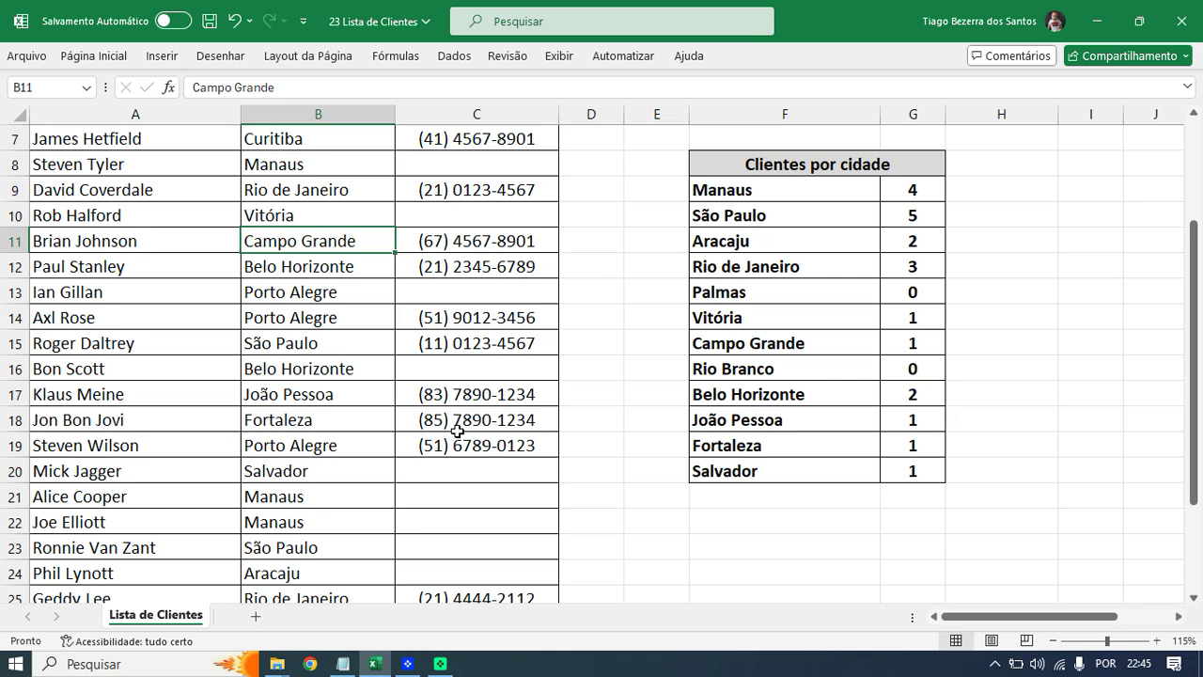
- Change the row 11 city to João Pessoa using AutoComplete
type("João Pessoa")
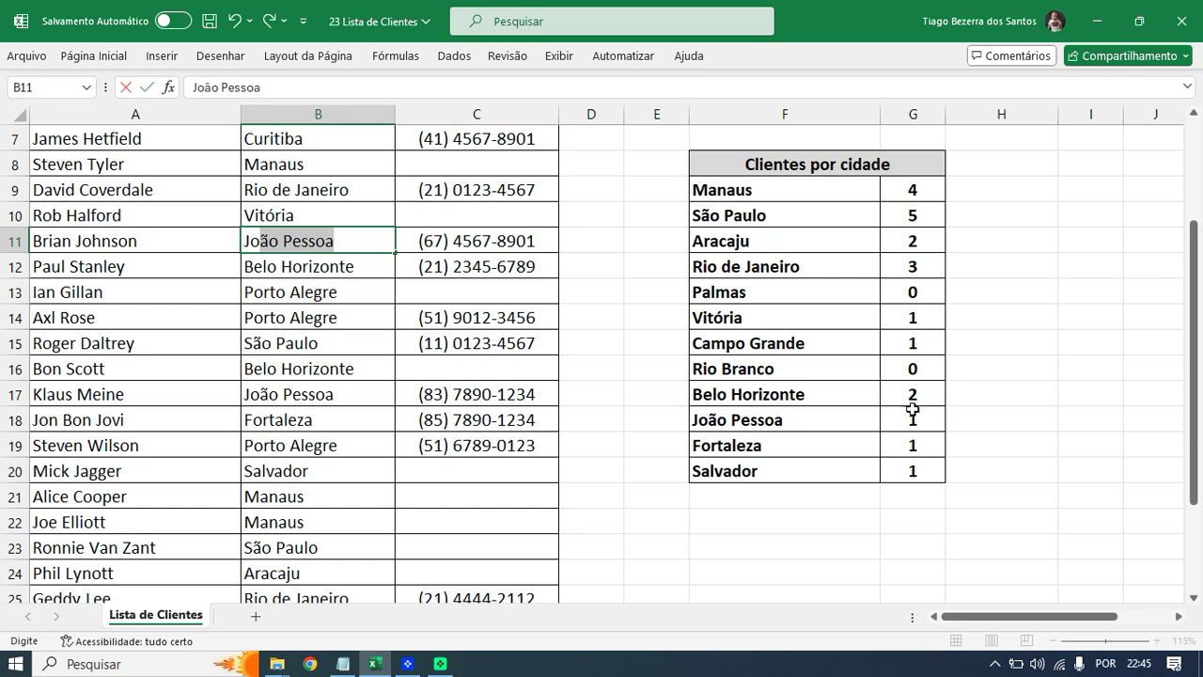
left_click(356, 234)
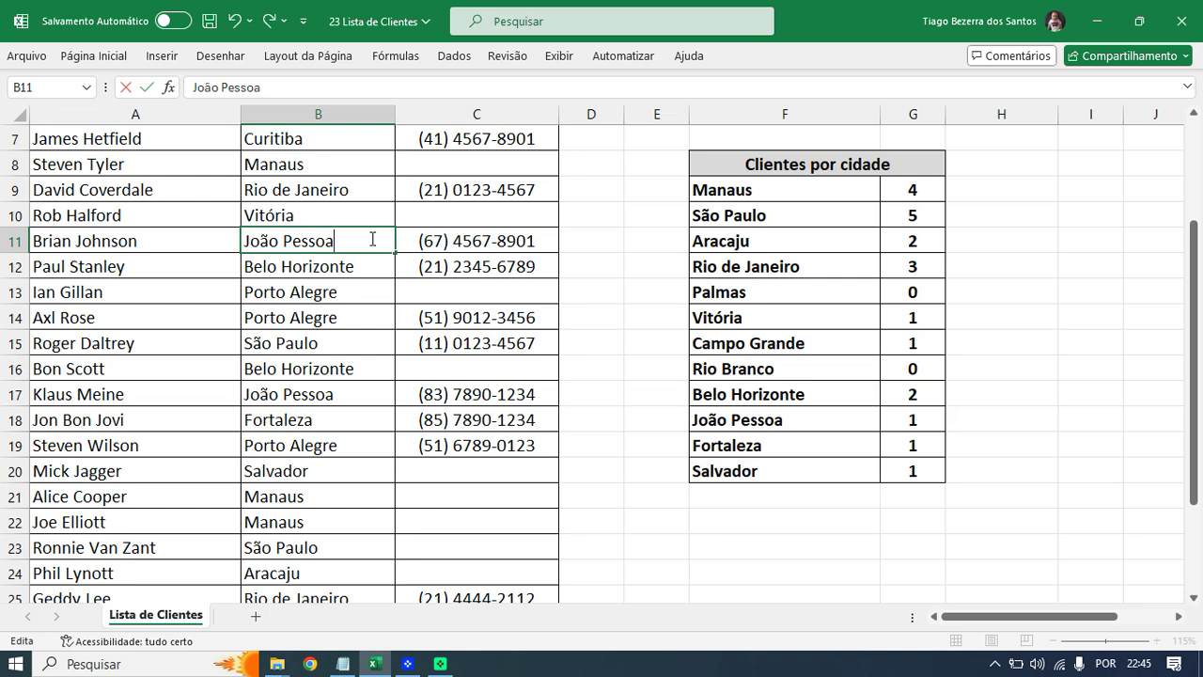
key("Return")
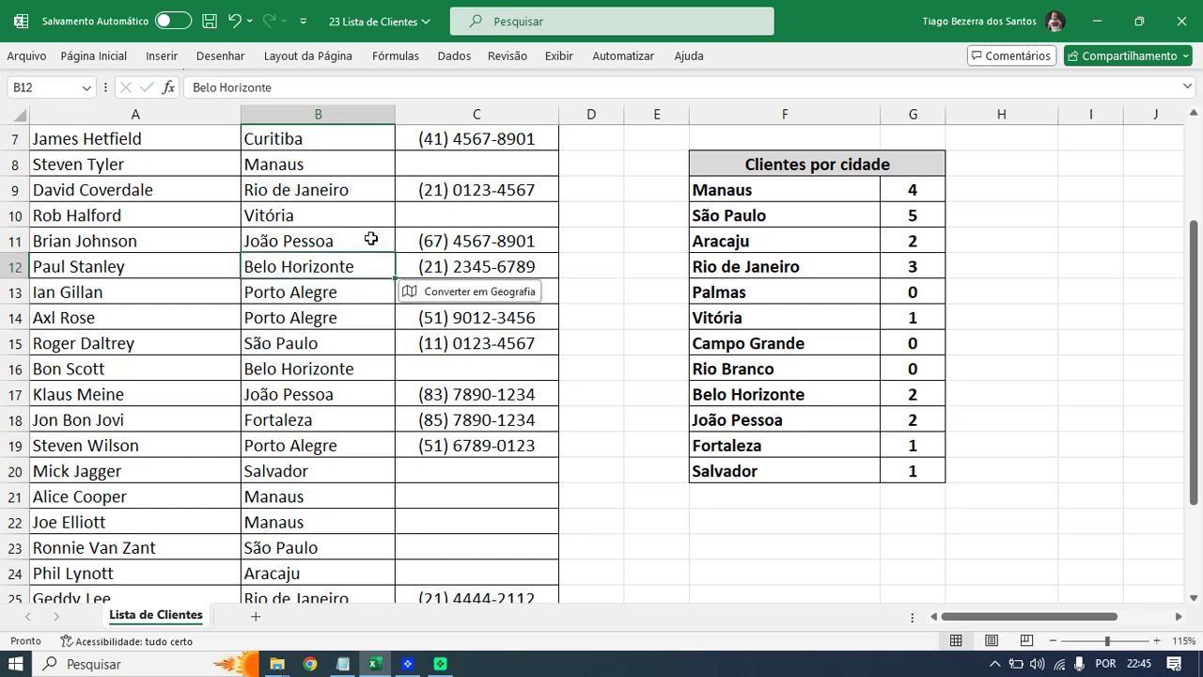
- Check the Campo Grande count, then open G9's Manaus formula for editing
left_click(916, 343)
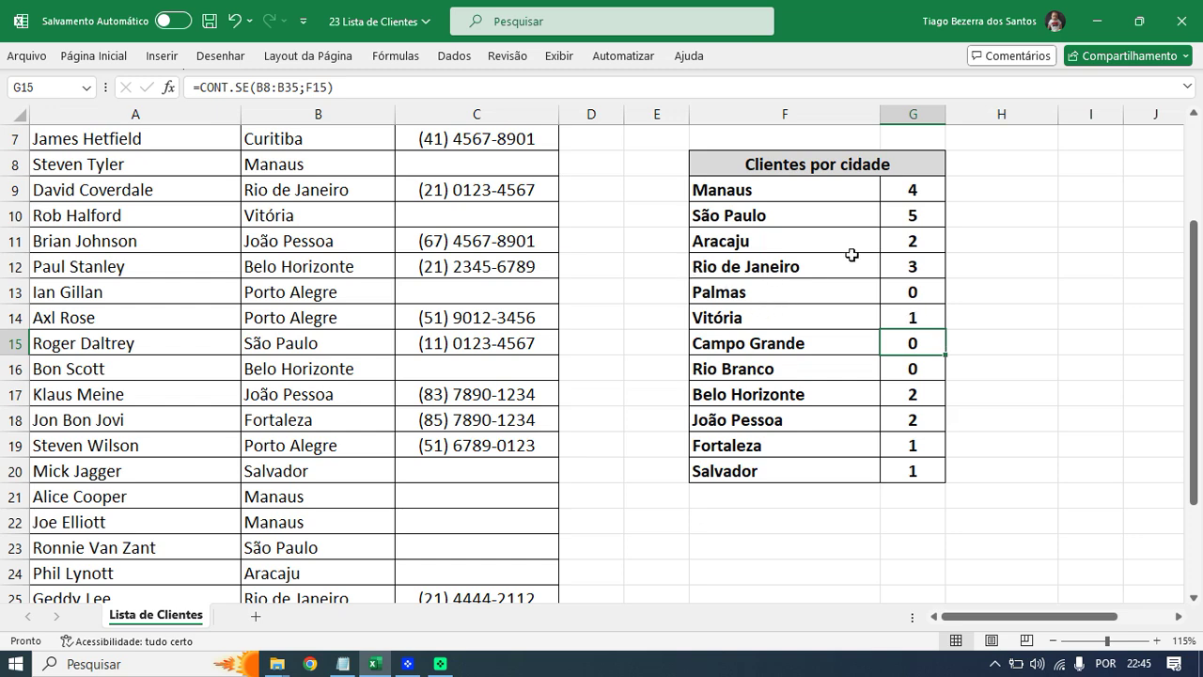
double_click(911, 188)
left_click(935, 190)
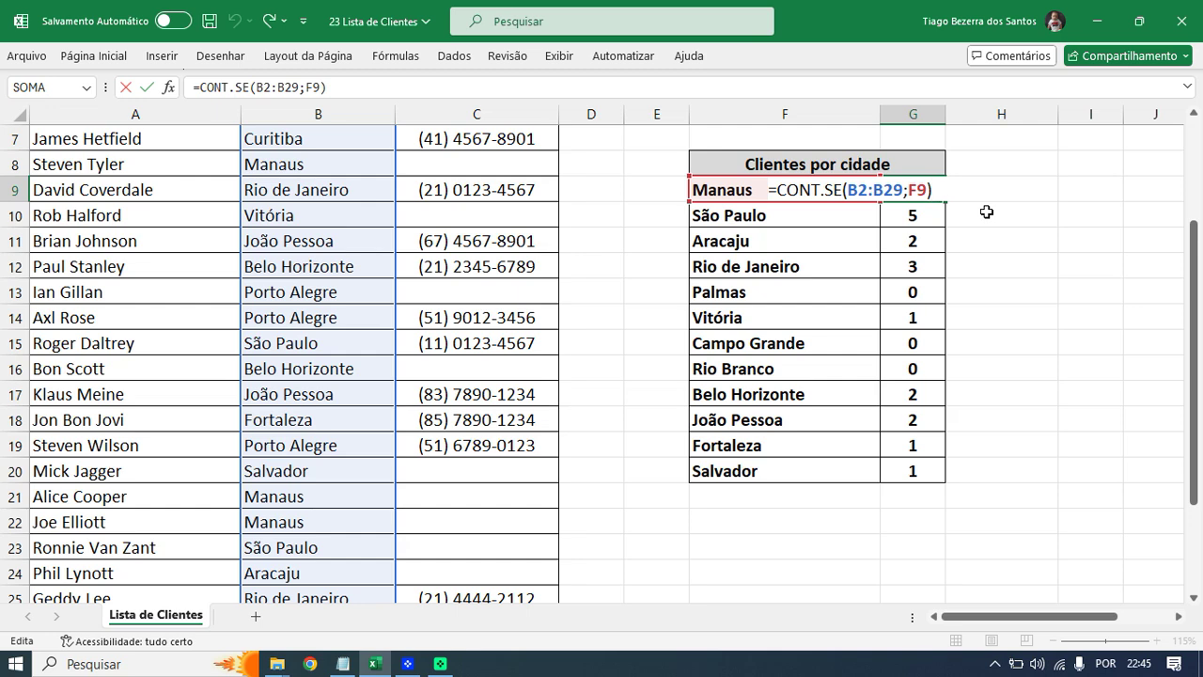
key("ctrl+Return")
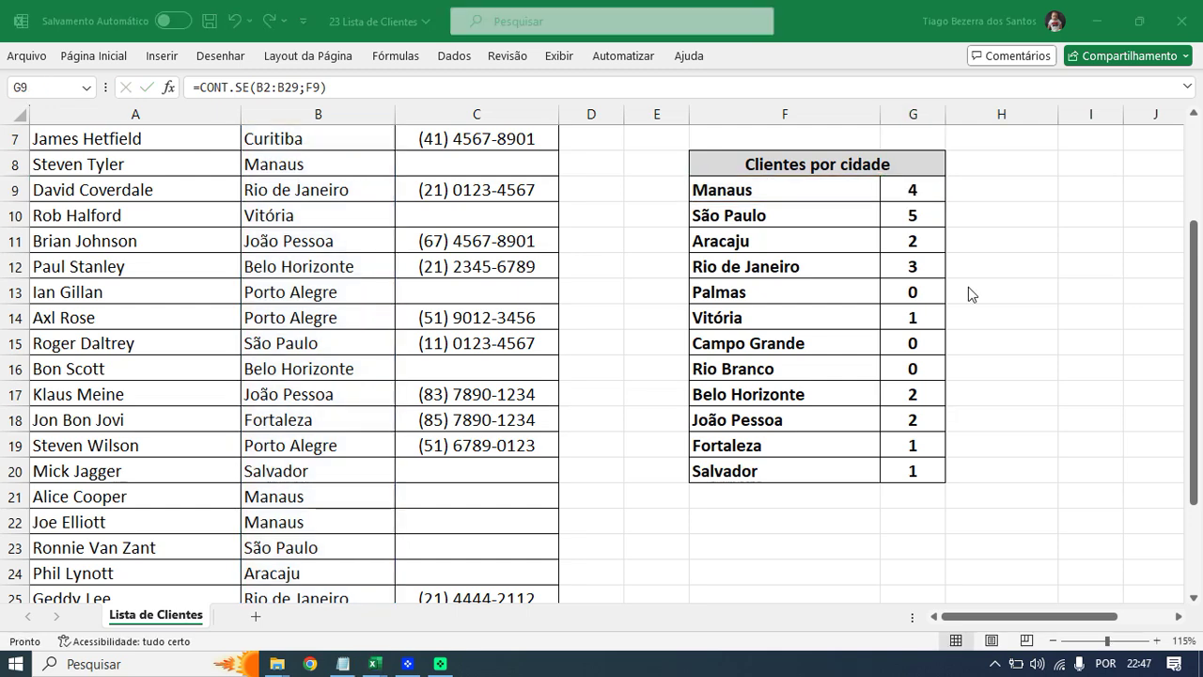
left_click(839, 262)
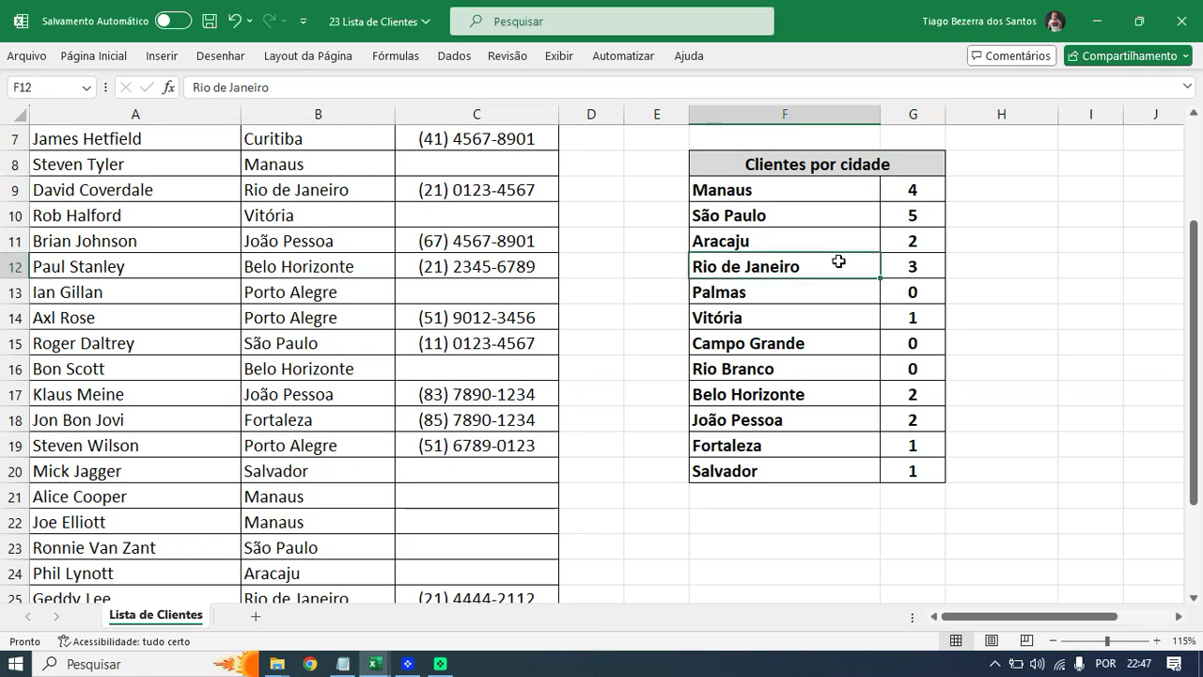
left_click(479, 162)
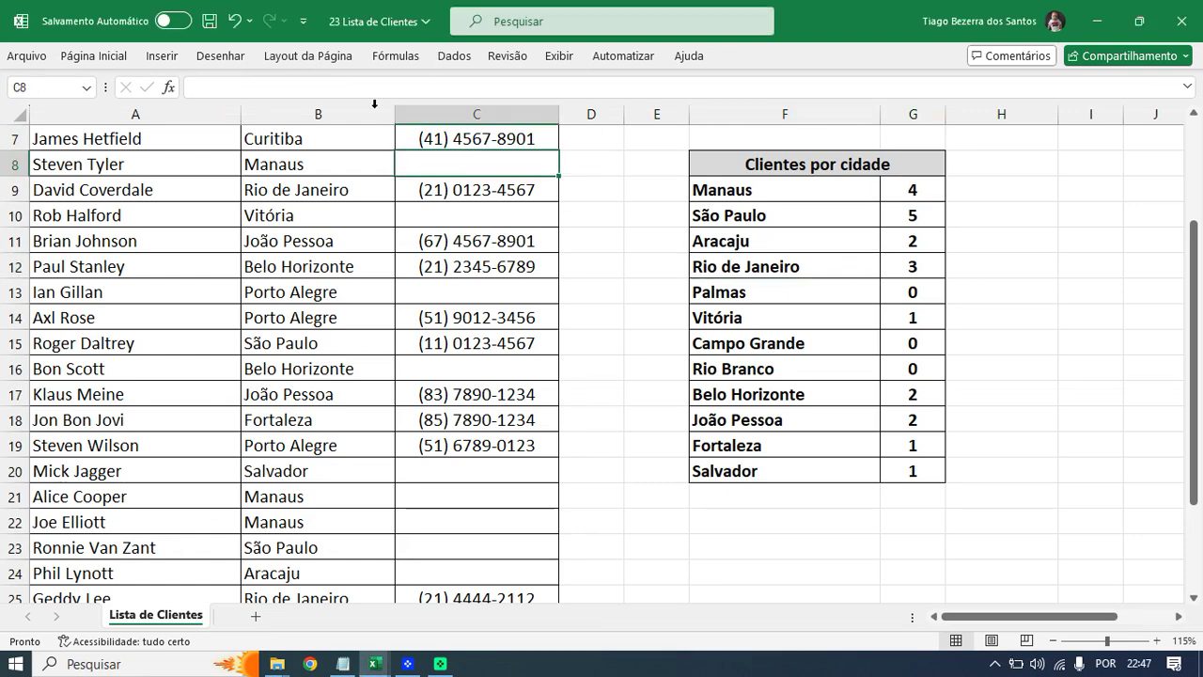
- Save and close the client list workbook, check the report name in the notes
left_click(210, 21)
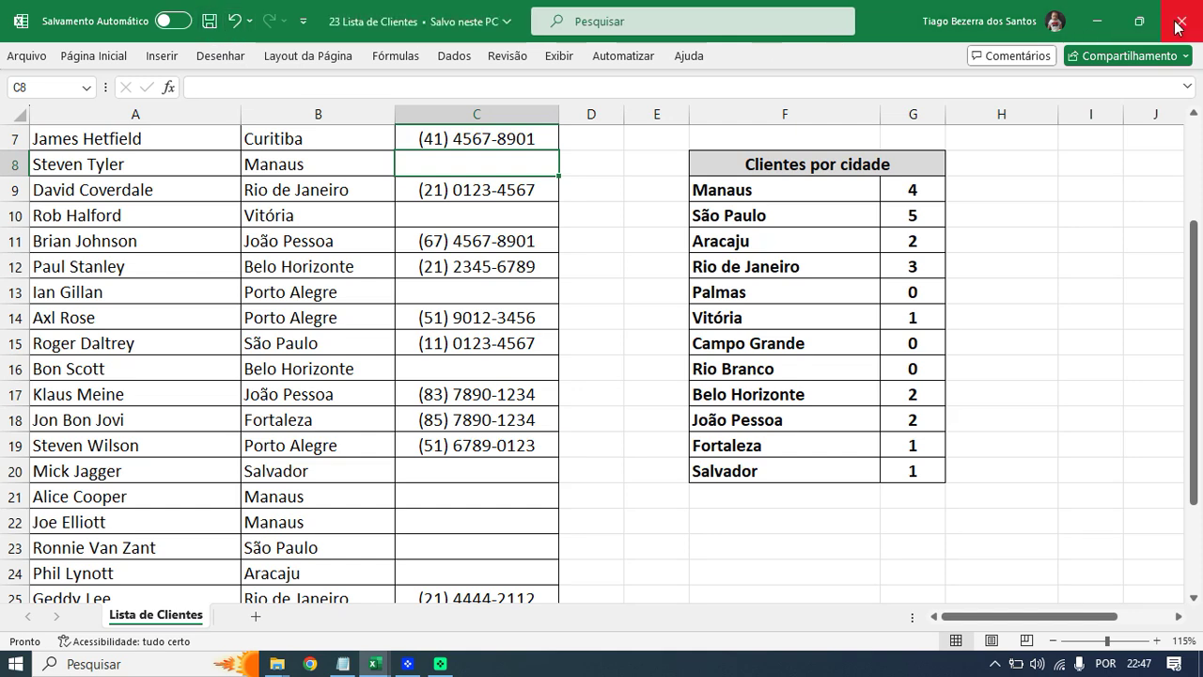
left_click(1182, 20)
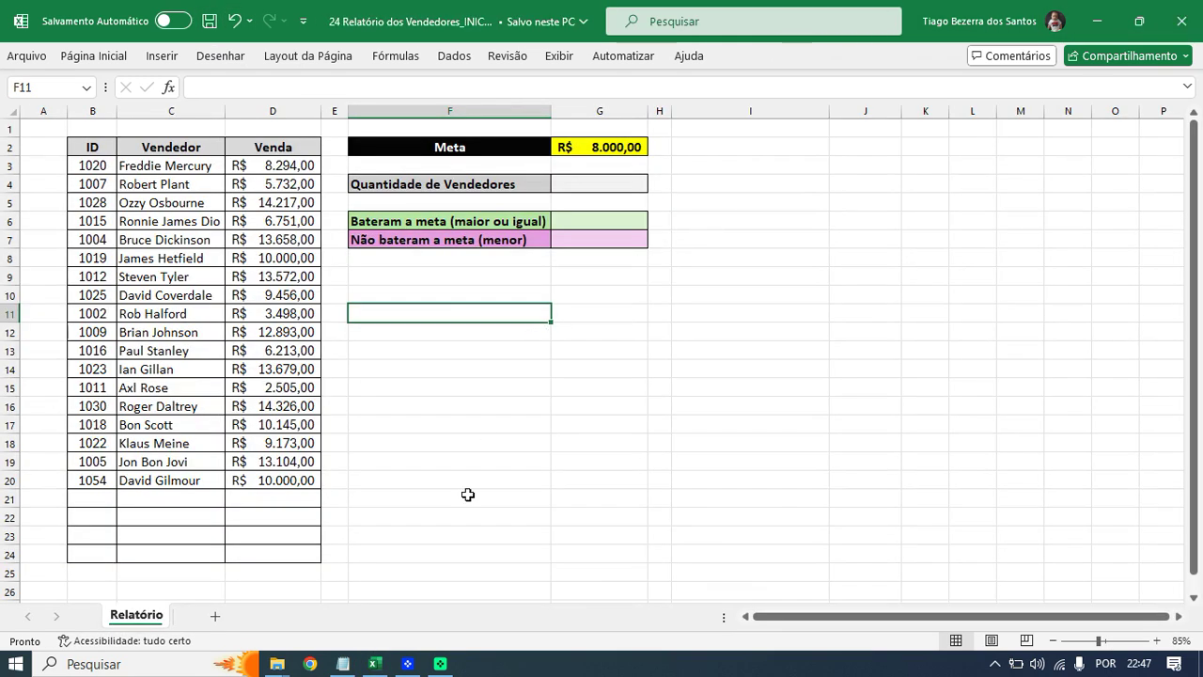
left_click(345, 666)
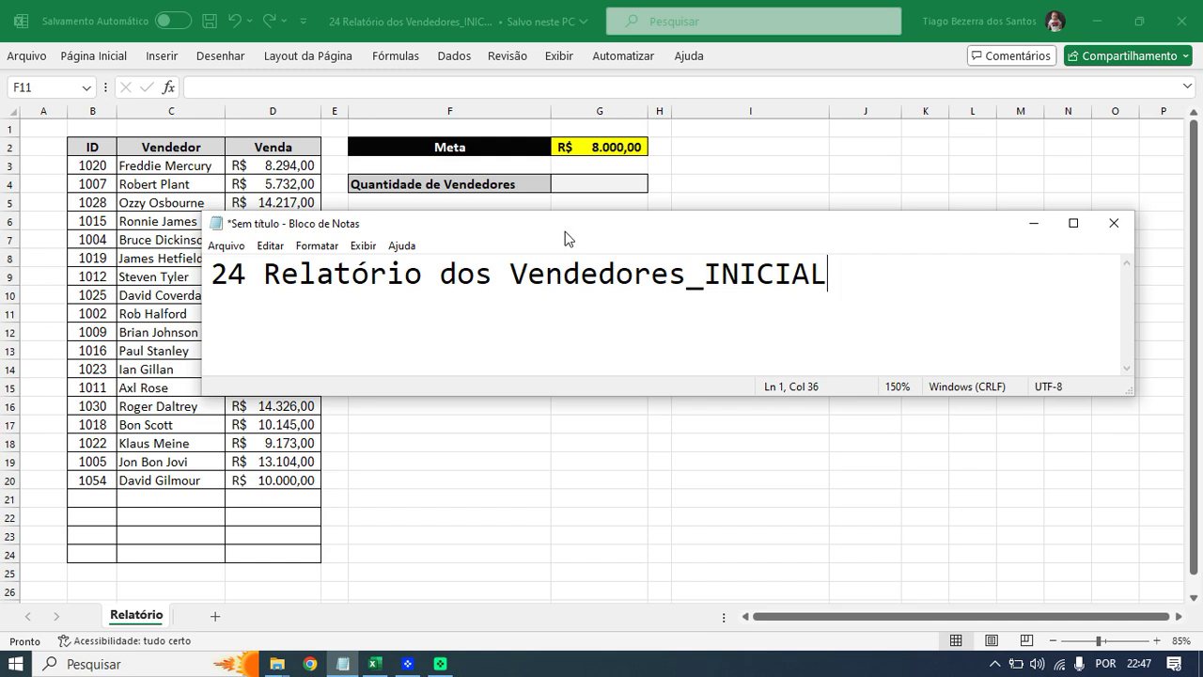
left_click(1031, 226)
left_click(530, 437)
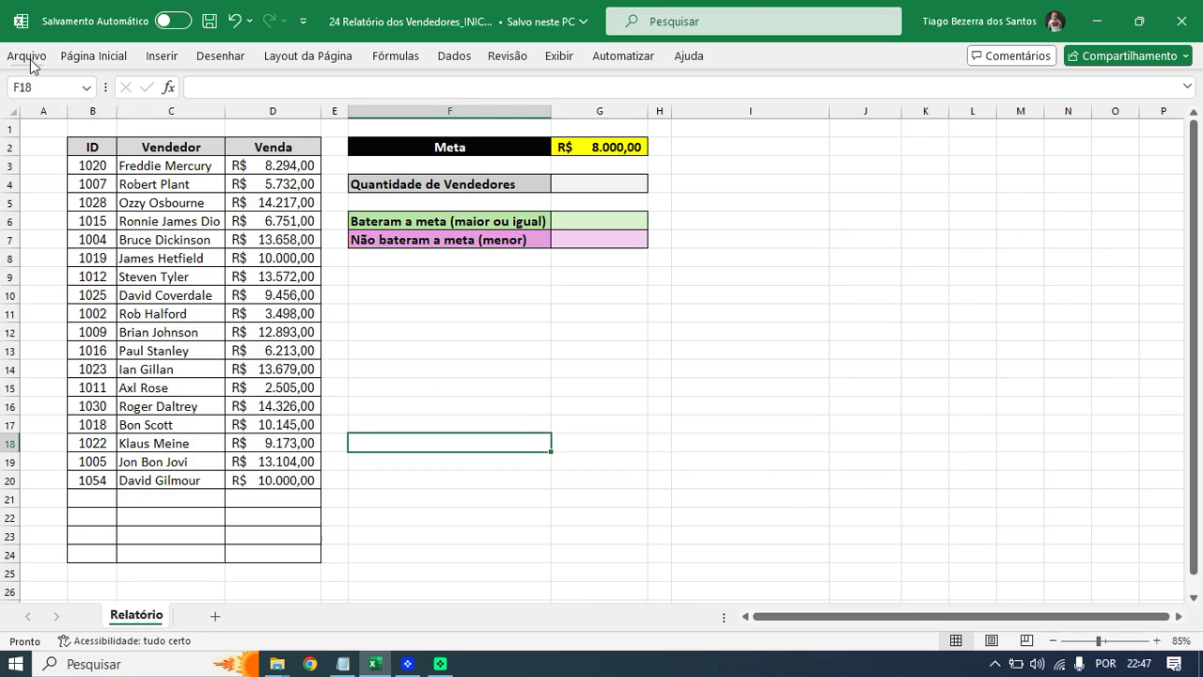
- Save the report in Documentos as '24 Relatório dos Vendedores', without the _INICIAL suffix
left_click(33, 58)
left_click(80, 342)
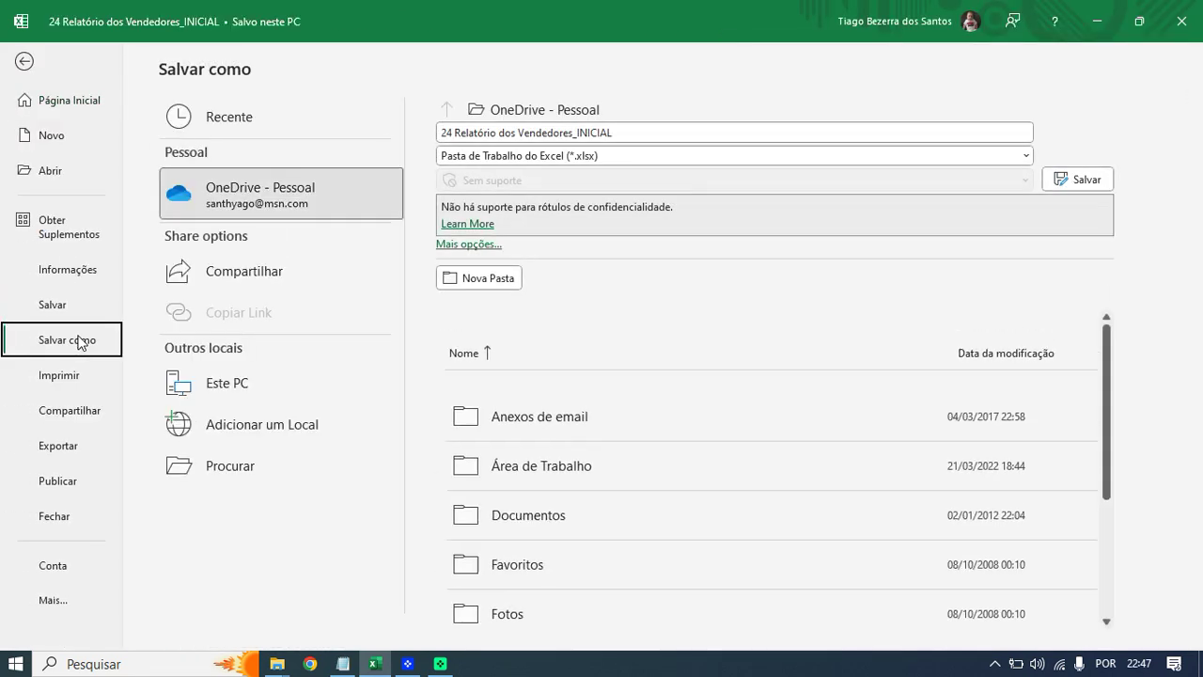
left_click(234, 466)
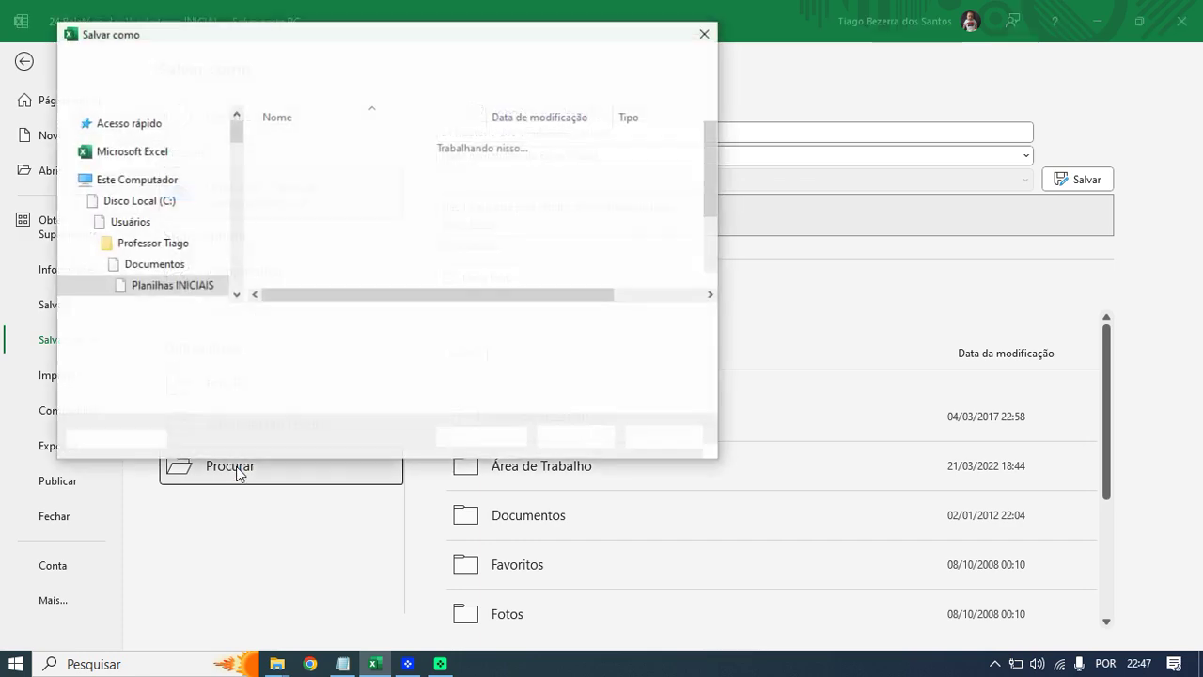
left_click(301, 62)
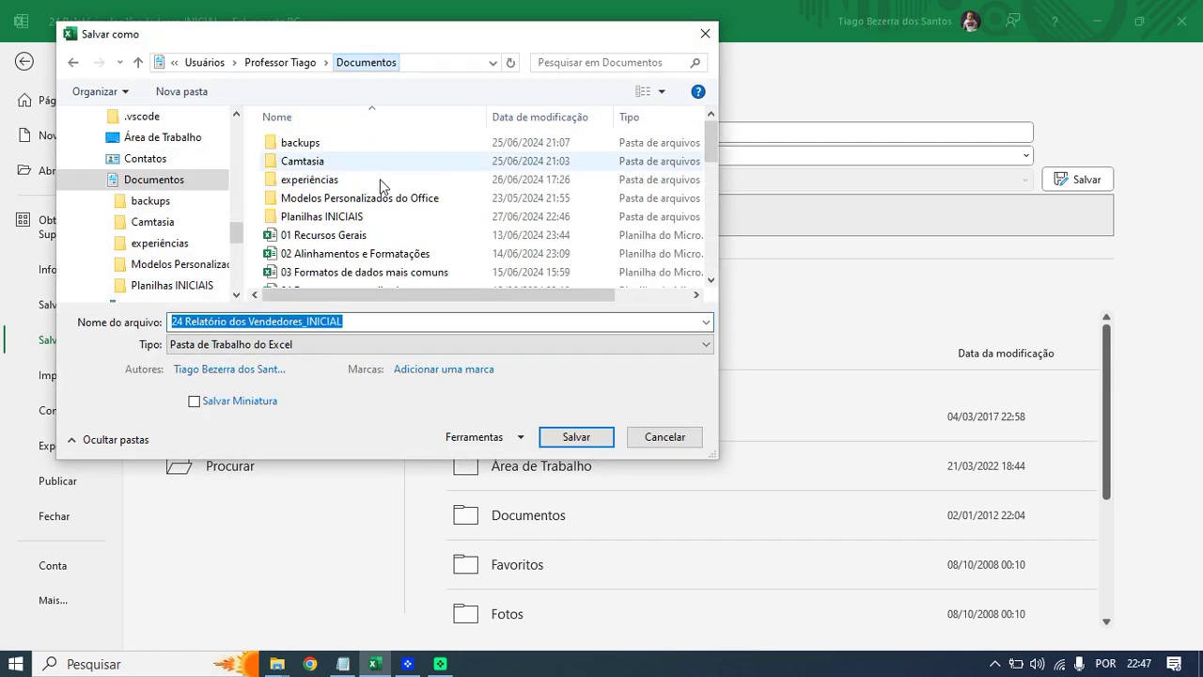
scroll(583, 221, "down", 8)
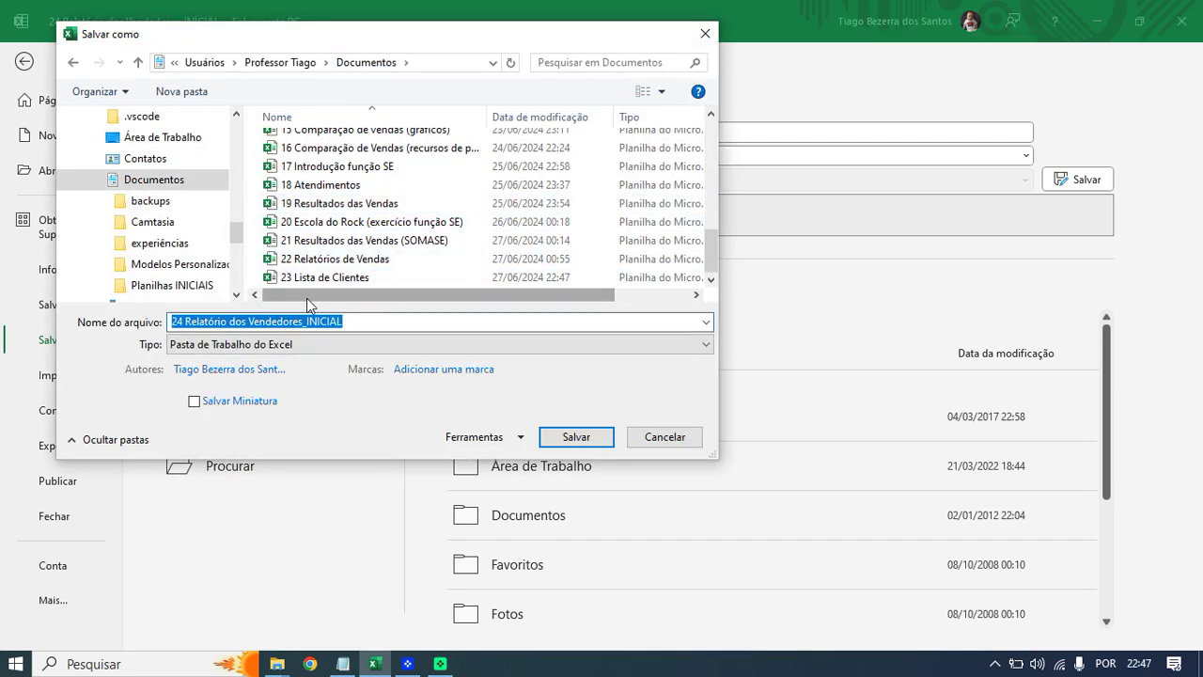
left_click(298, 323)
left_click(395, 369)
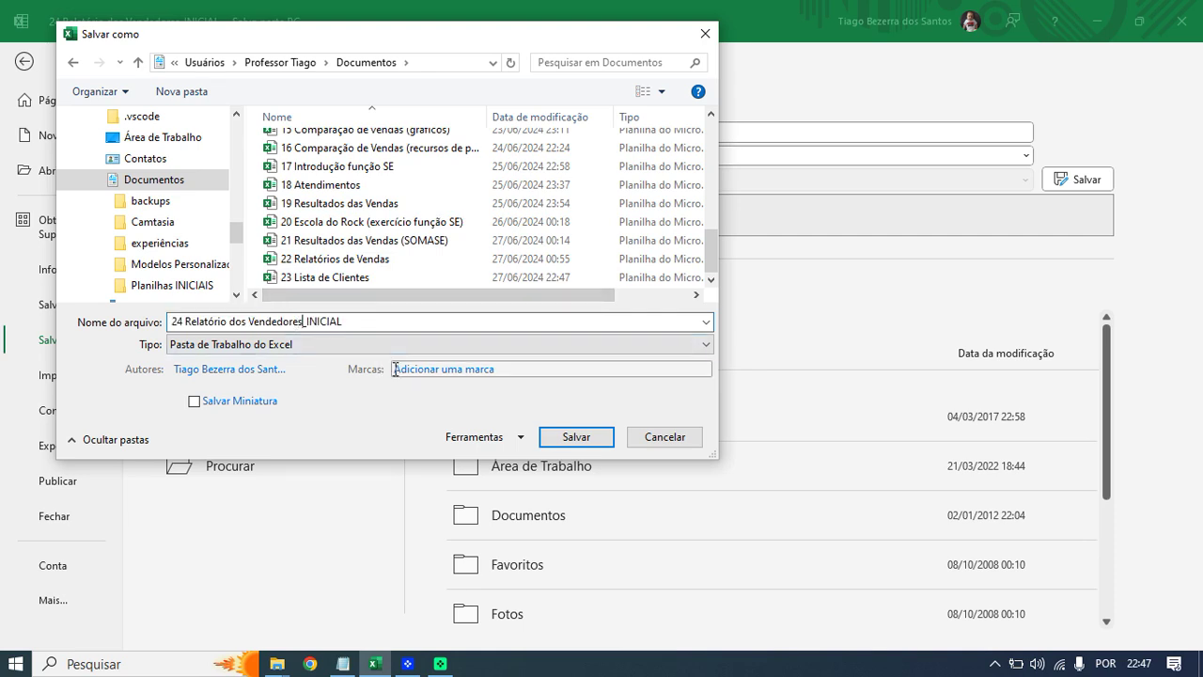
key("shift+End")
key("BackSpace")
left_click(578, 437)
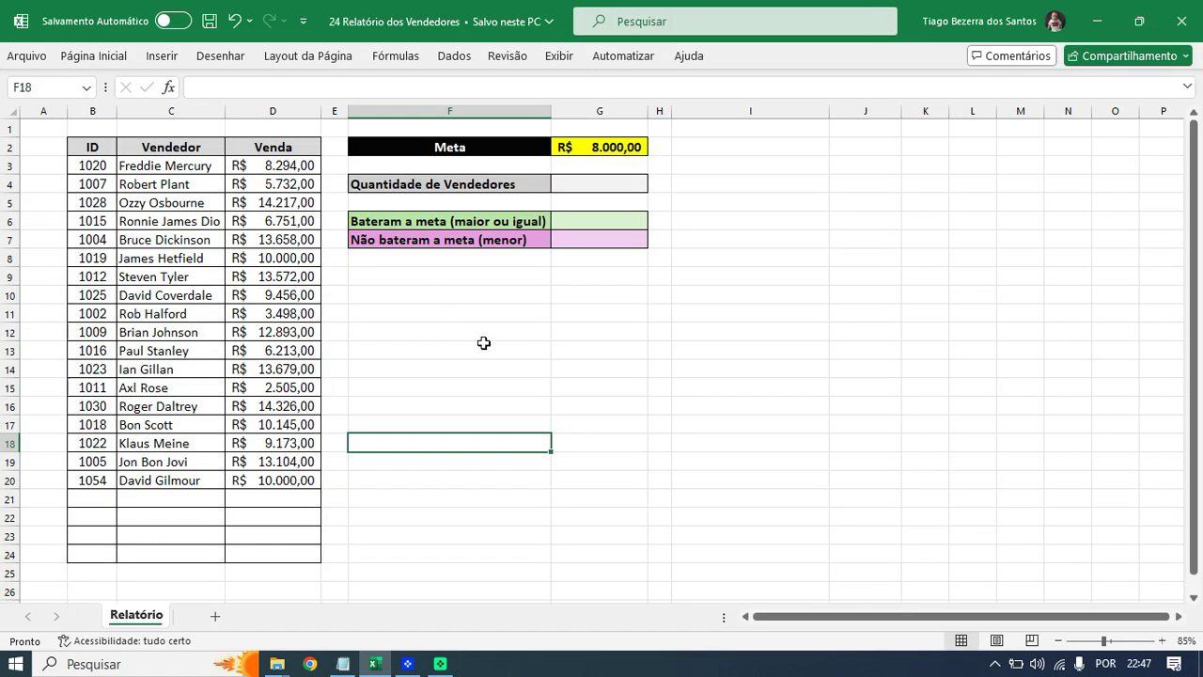
scroll(529, 368, "up", 1)
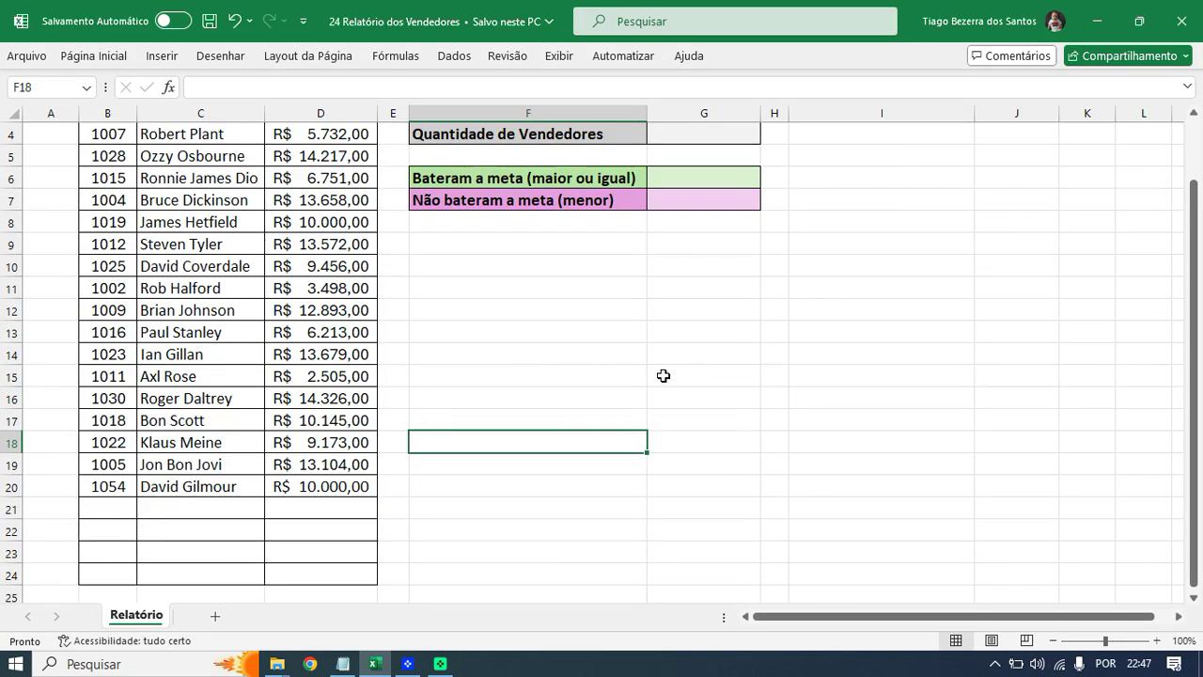
scroll(663, 375, "up", 1)
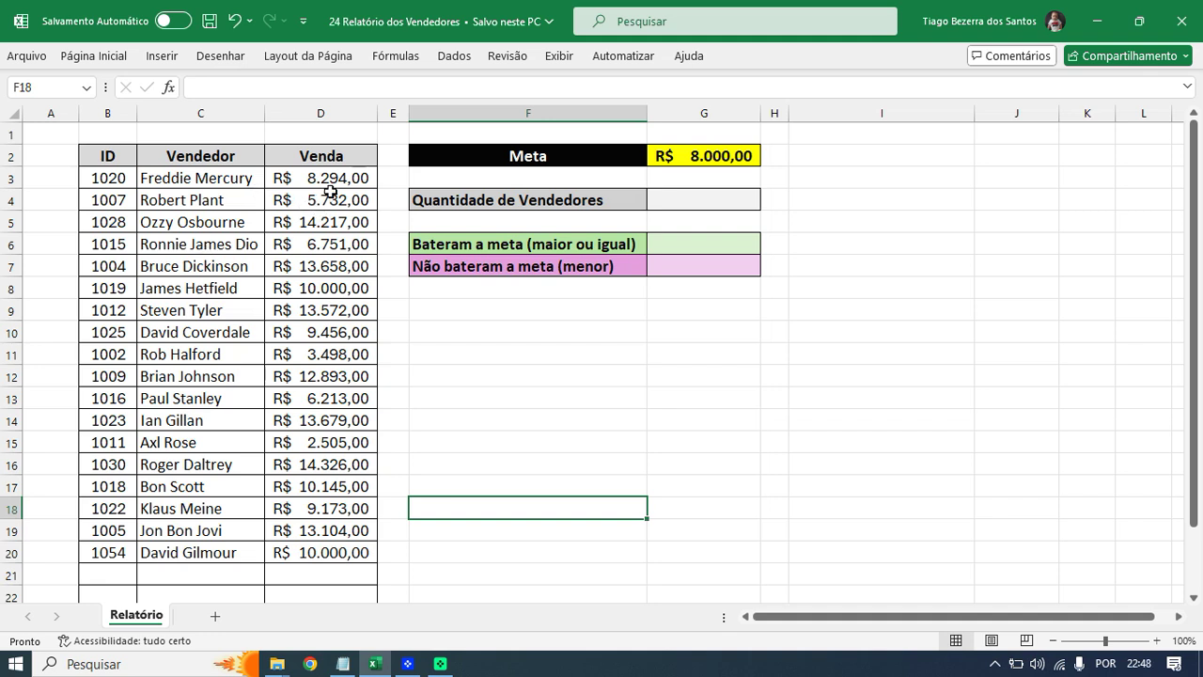
left_click(637, 153)
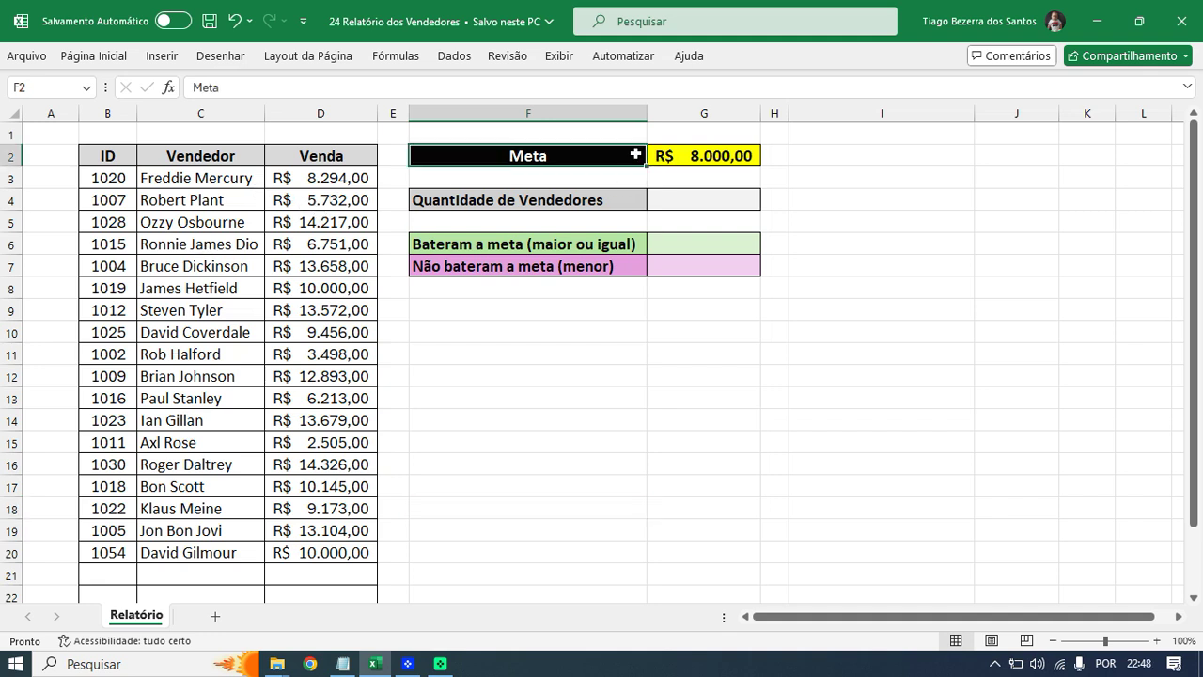
double_click(706, 157)
key("Escape")
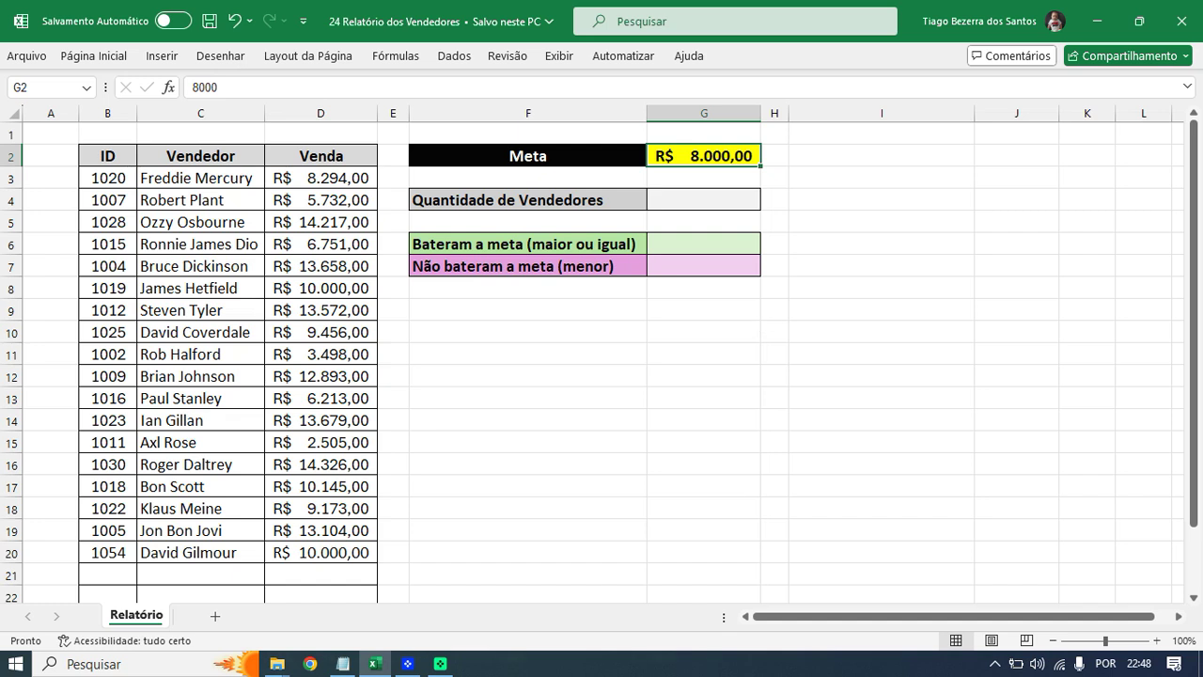
left_click_drag(744, 245, 811, 270)
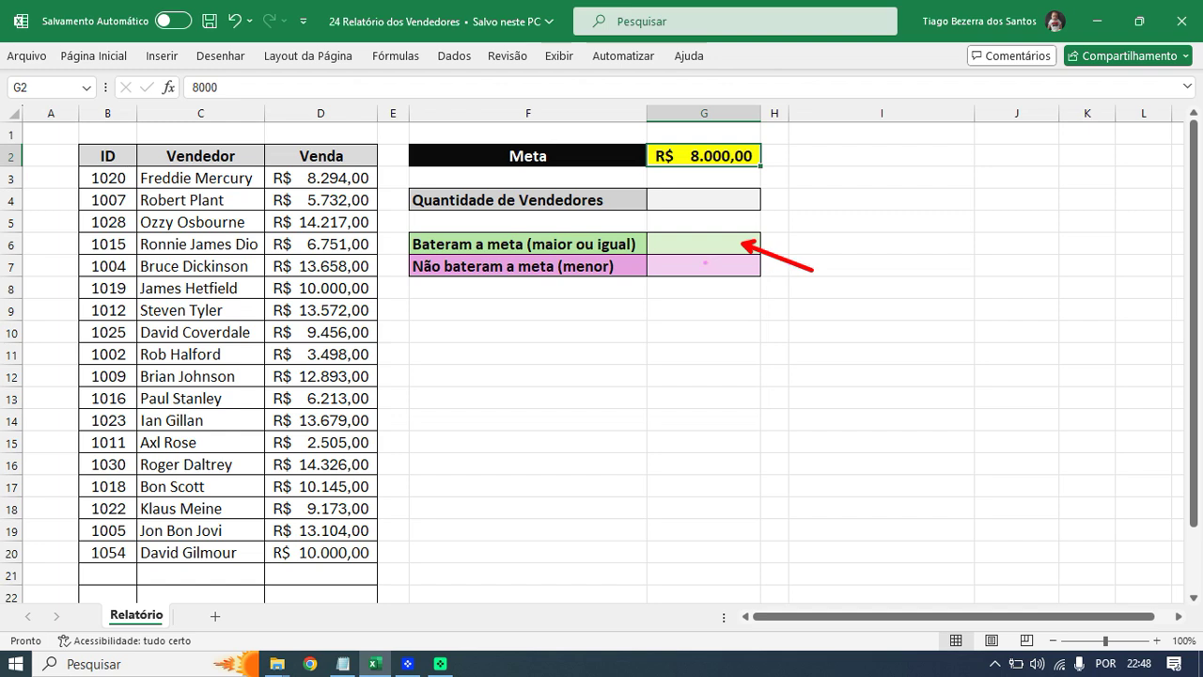
left_click_drag(723, 270, 786, 308)
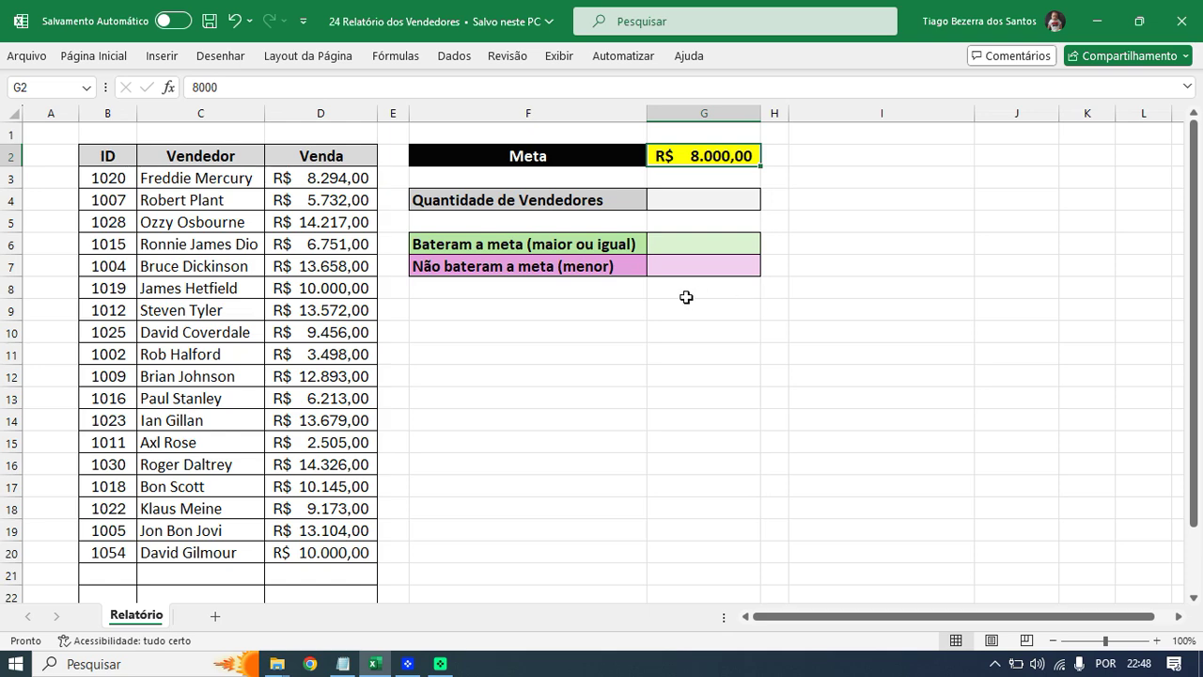
scroll(686, 297, "down", 1)
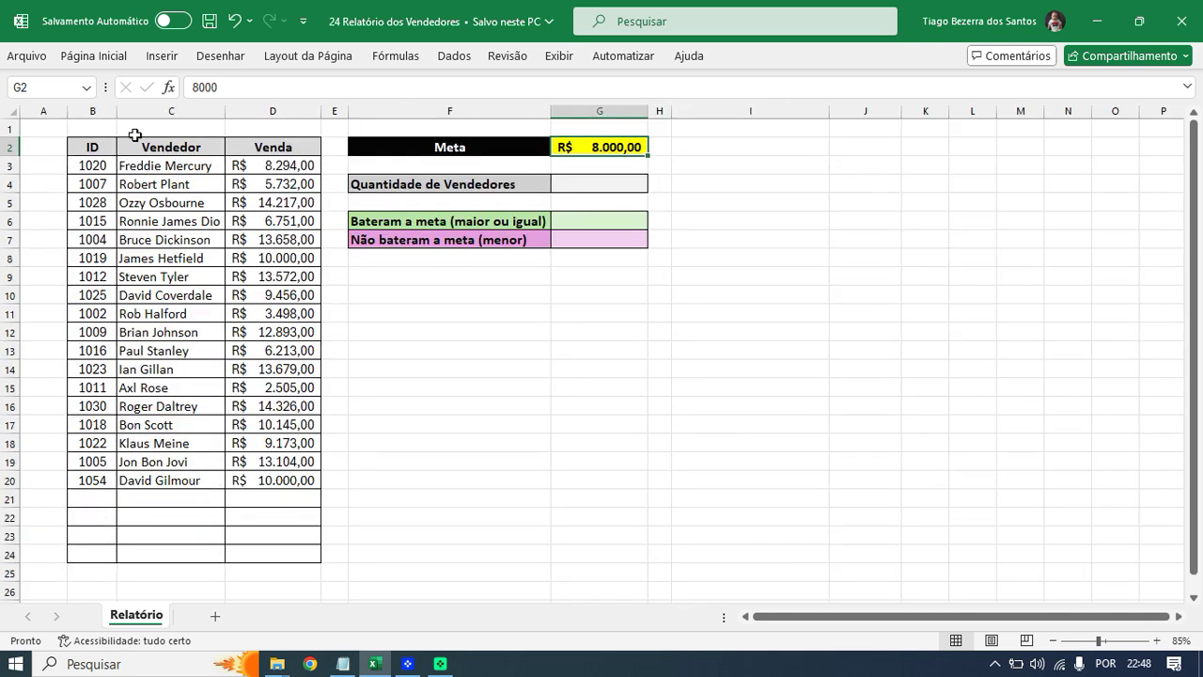
left_click(80, 111)
left_click(172, 113)
left_click(250, 120)
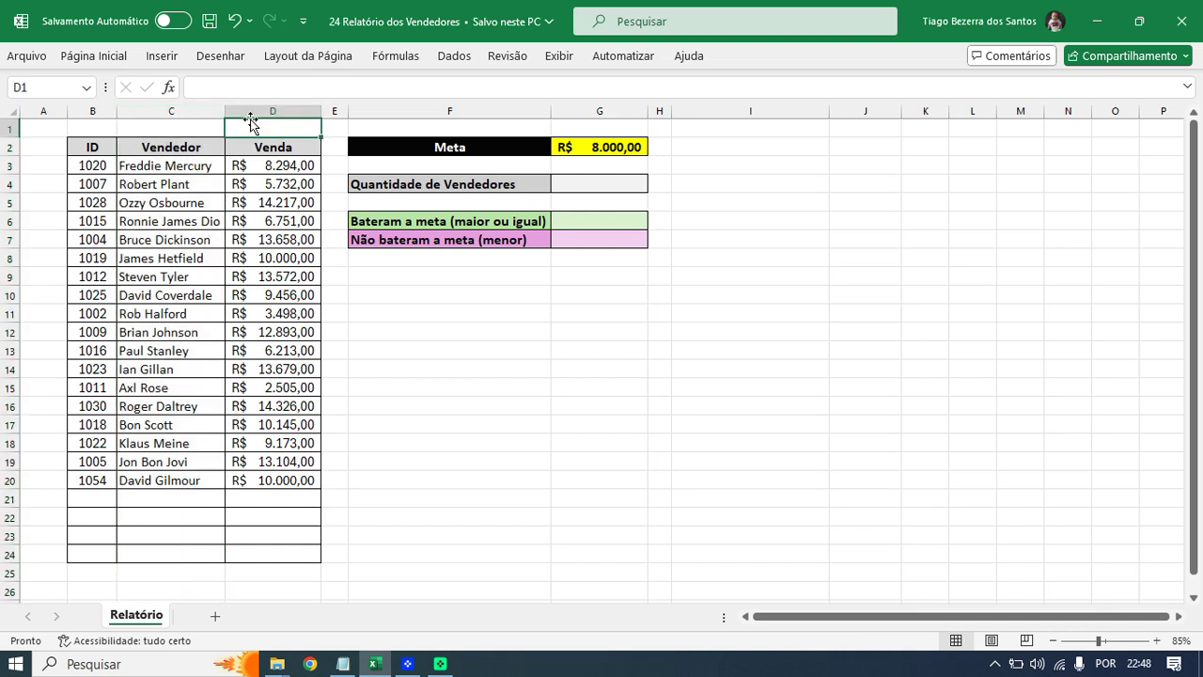
left_click(250, 111)
left_click(197, 110)
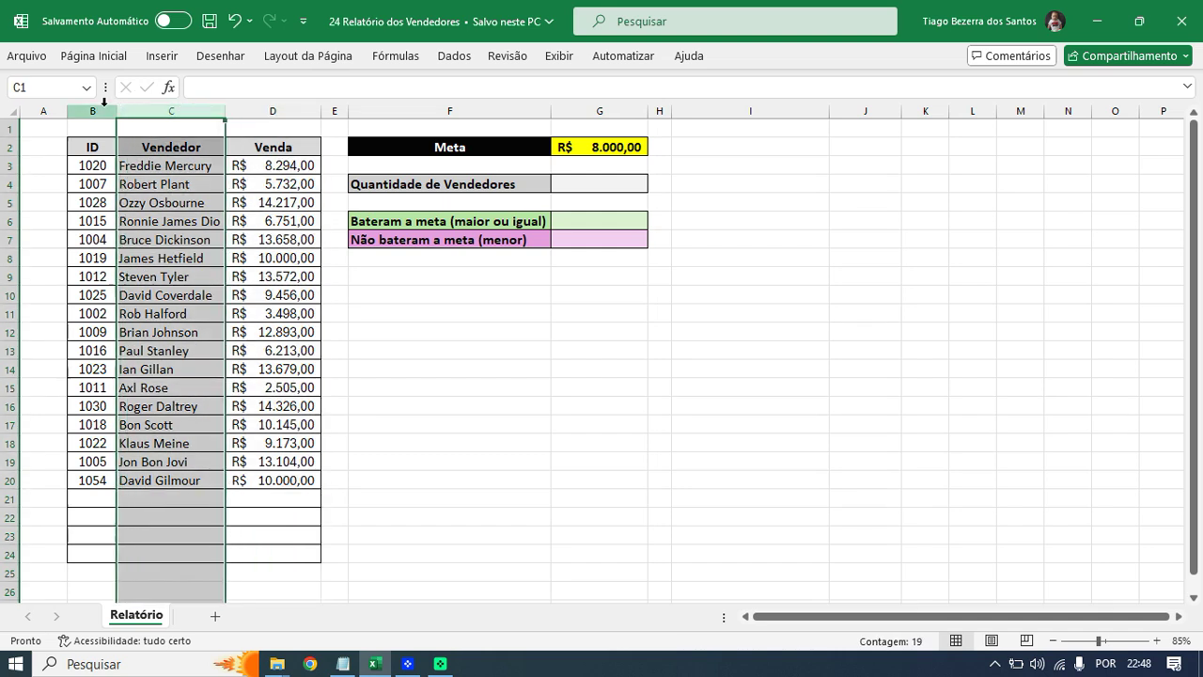
left_click(104, 104)
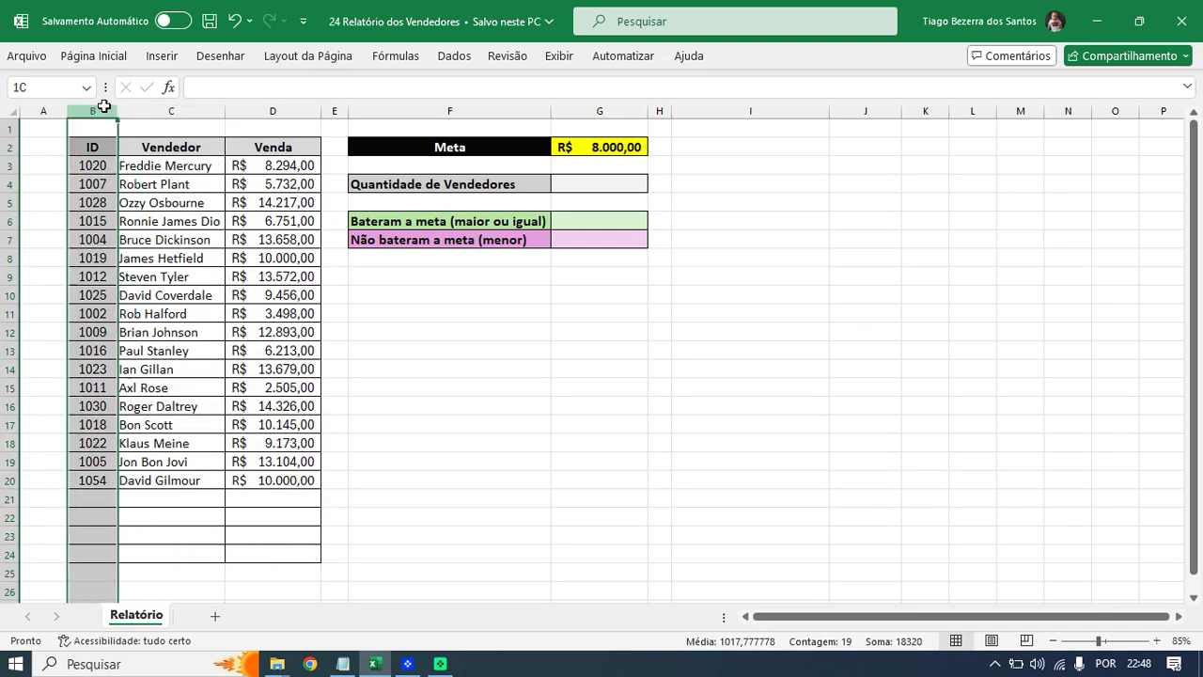
left_click(151, 259)
left_click_drag(91, 505, 276, 551)
left_click(379, 464)
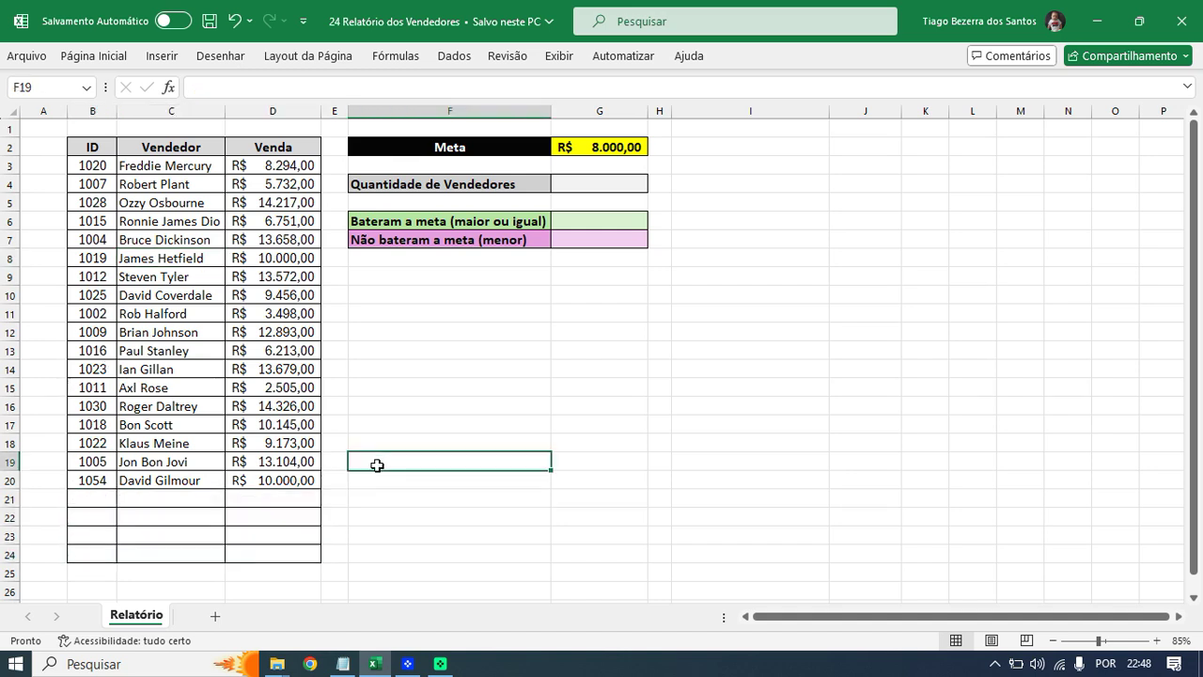
left_click(470, 383)
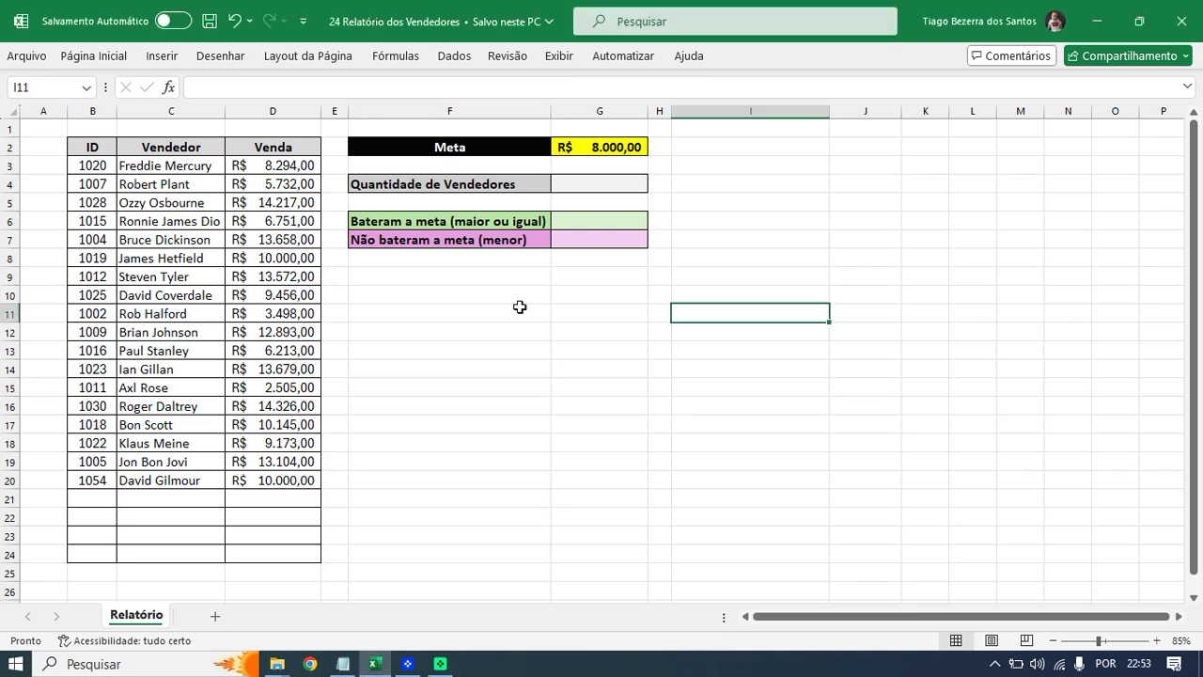
scroll(593, 342, "up", 2)
scroll(785, 386, "up", 1)
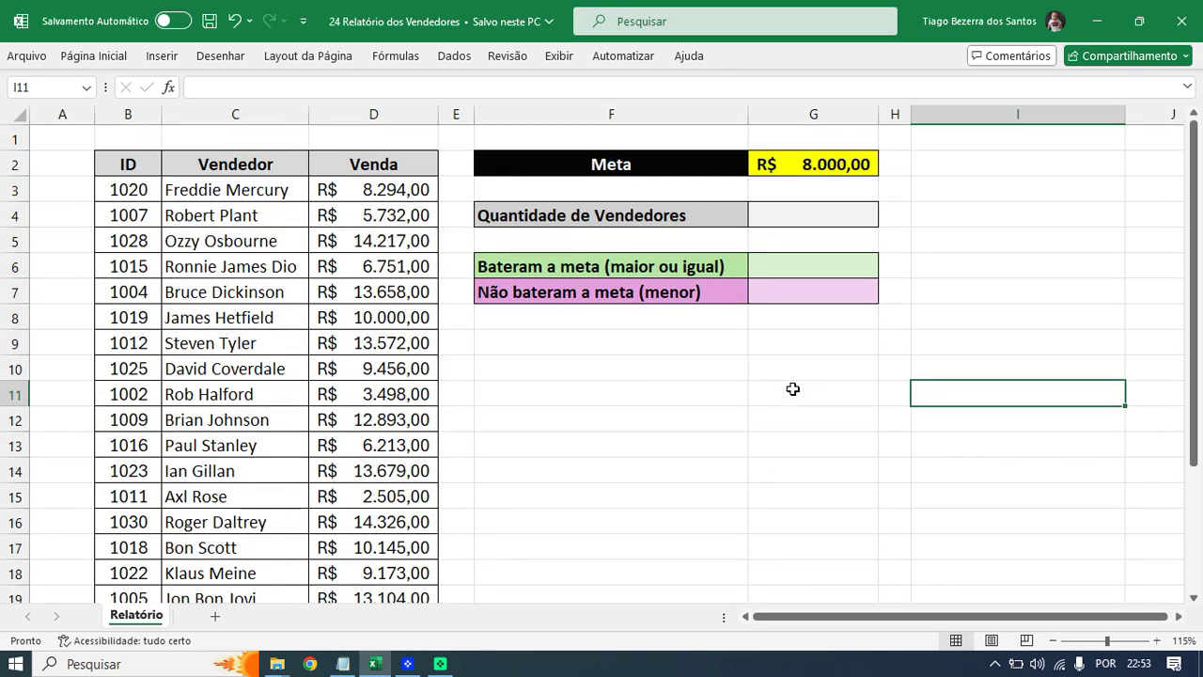
left_click(808, 215)
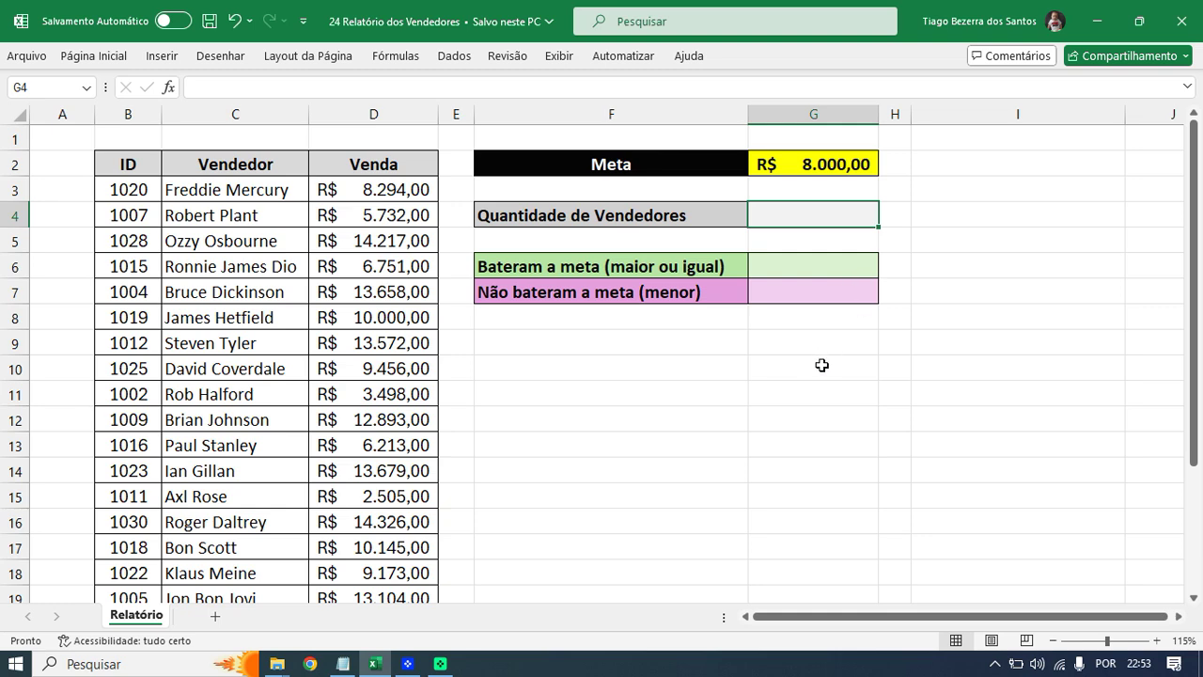
- Try entering =cont.valores in G4, then cancel the entry
scroll(833, 364, "up", 1)
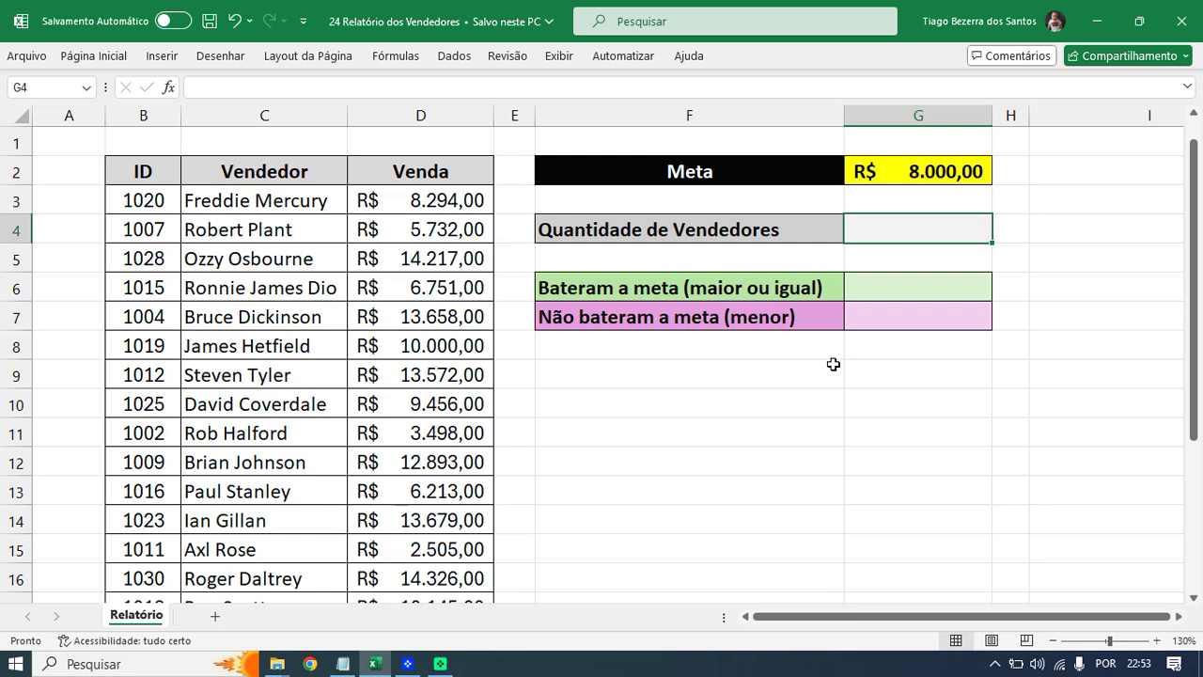
type("=")
key("Escape")
type("=cont")
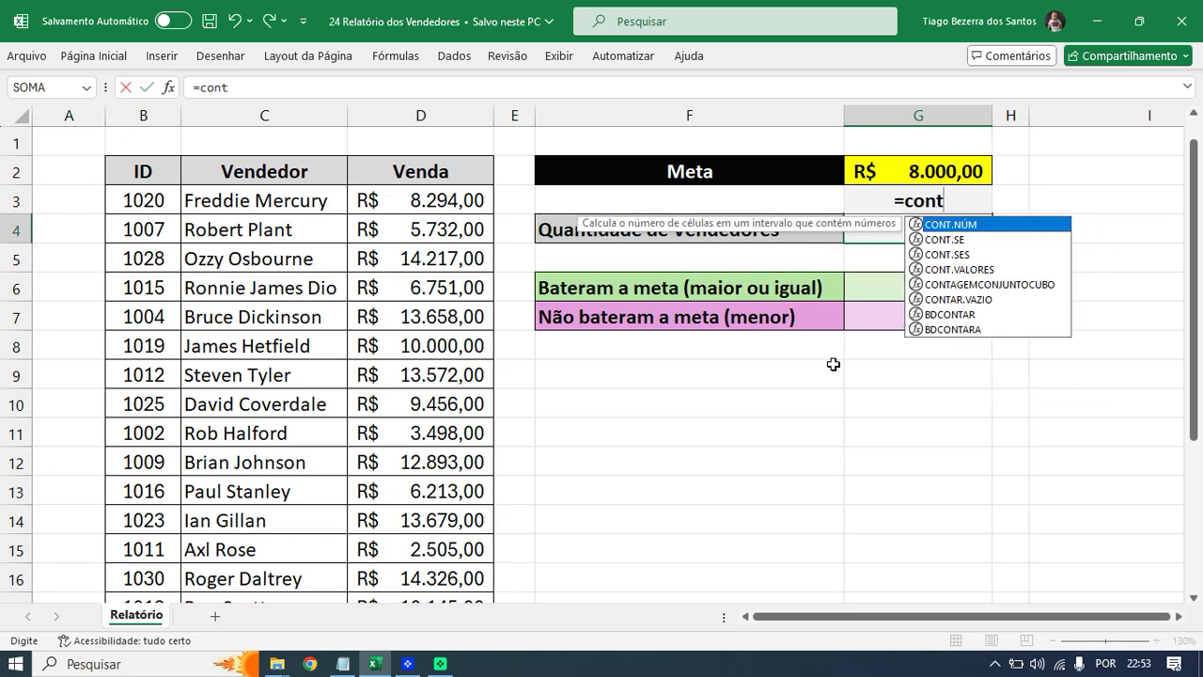
type(".")
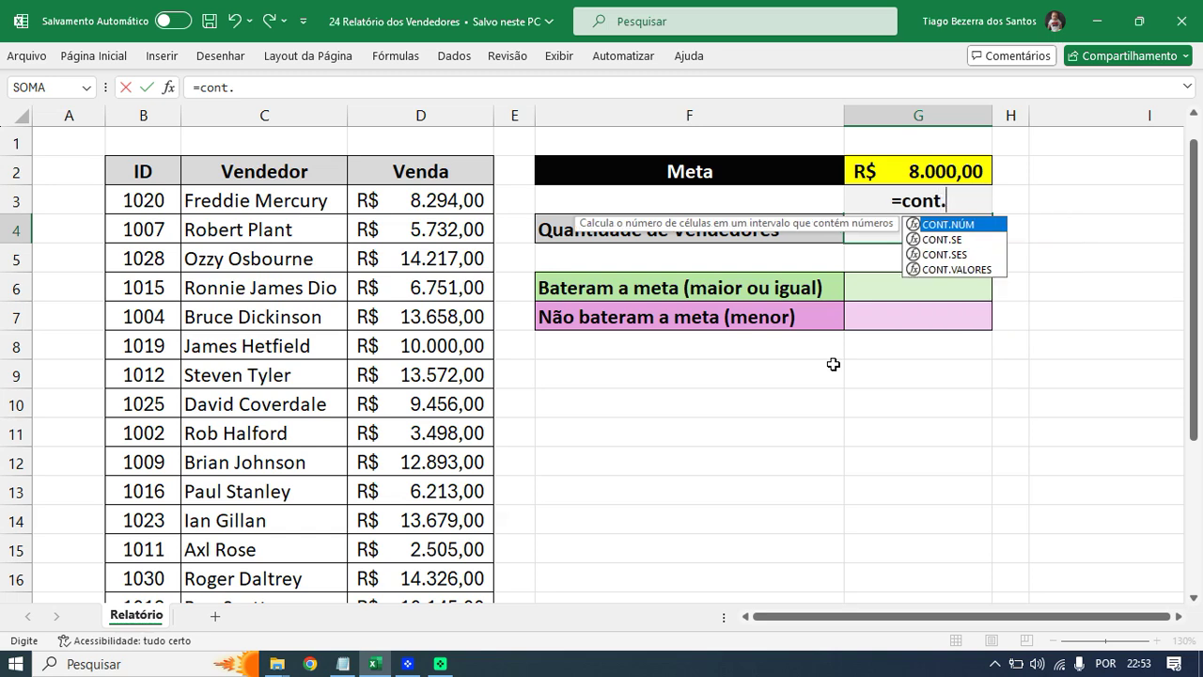
type("valo")
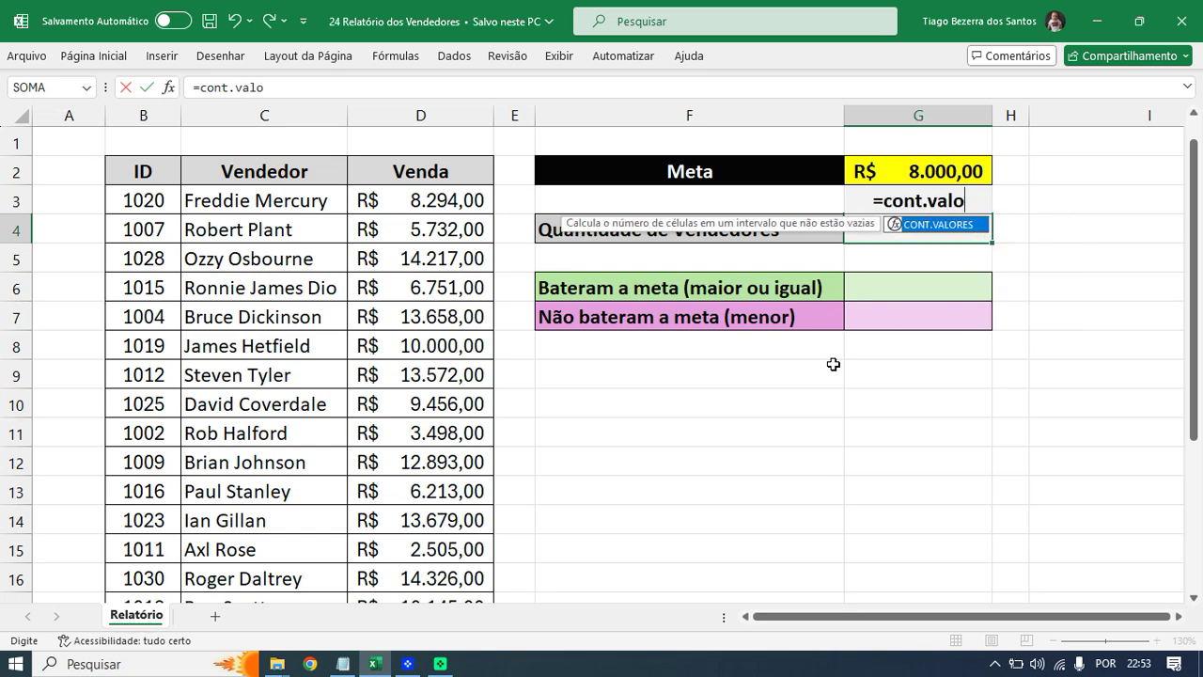
type("res")
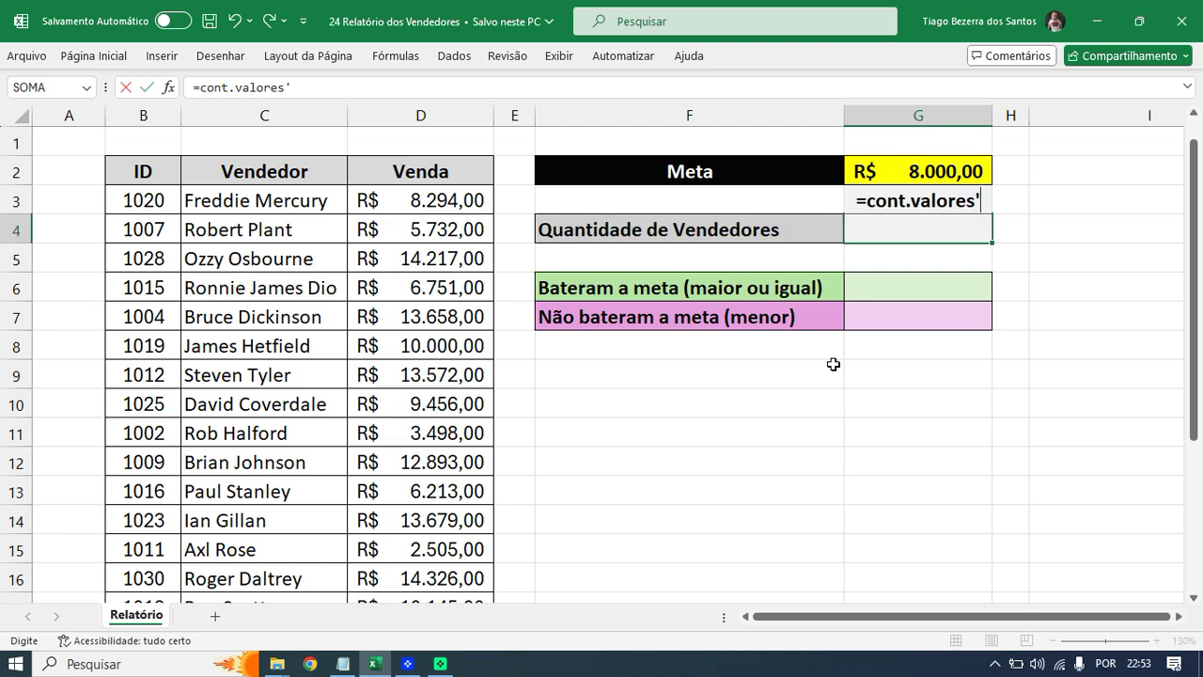
key("Escape")
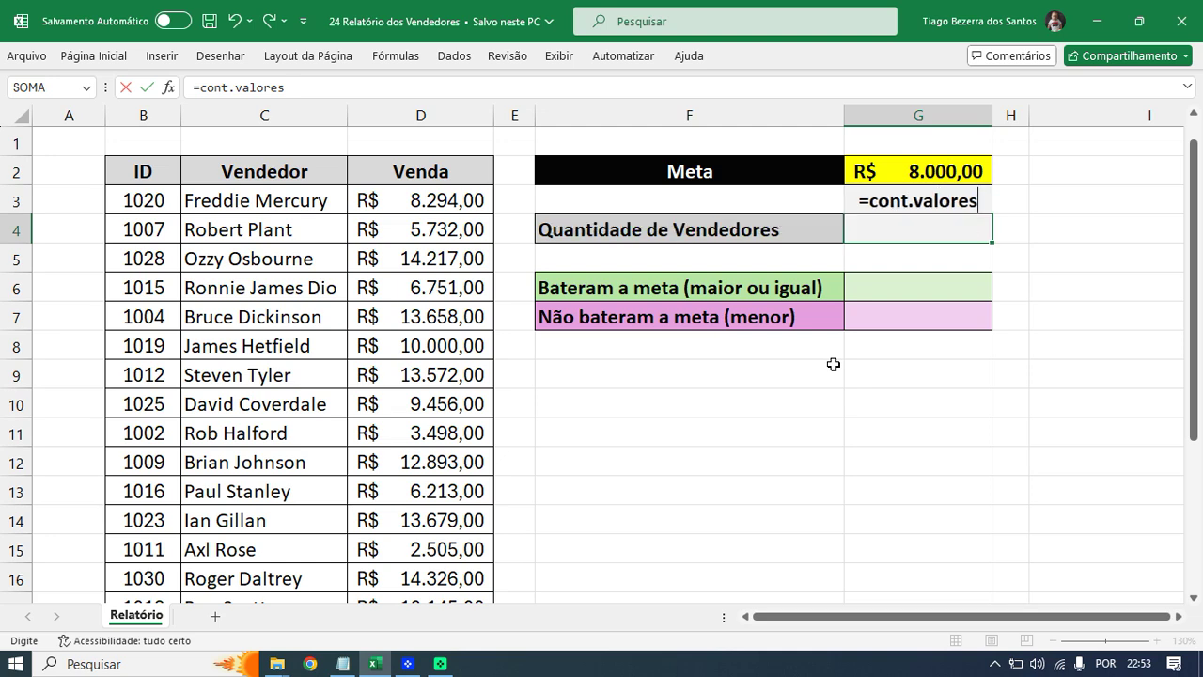
key("Escape")
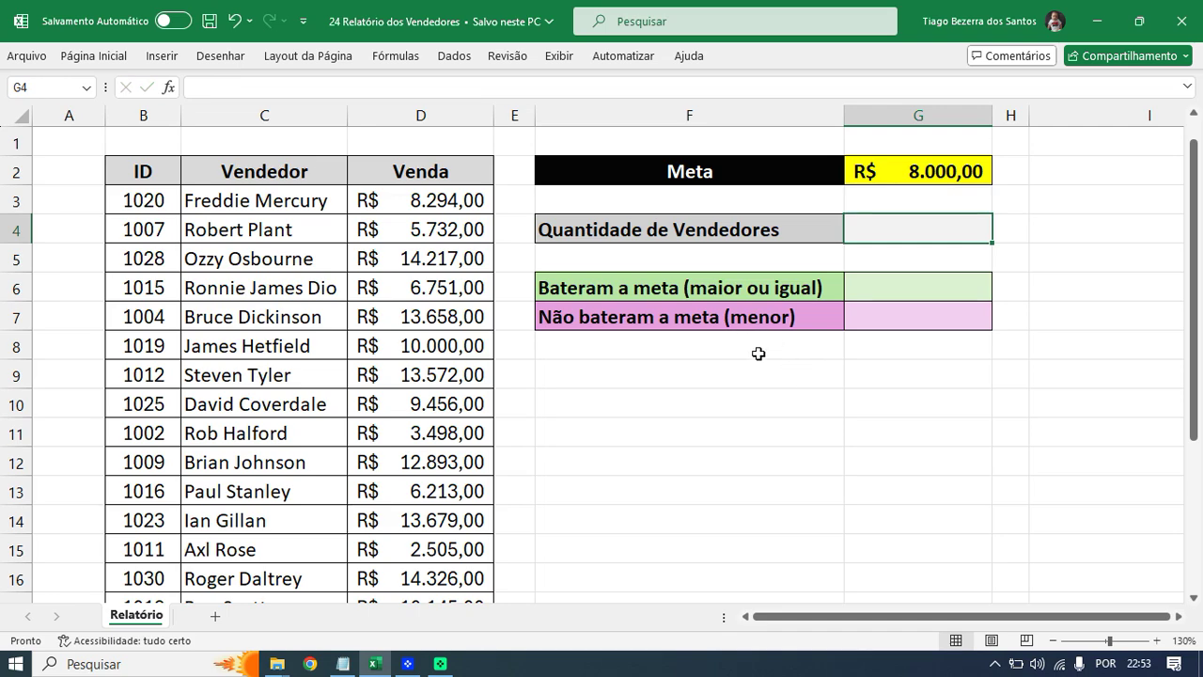
- Type =CONT.VA in G4 and accept the CONT.VALORES suggestion to start the formula
scroll(757, 349, "down", 3)
type("=")
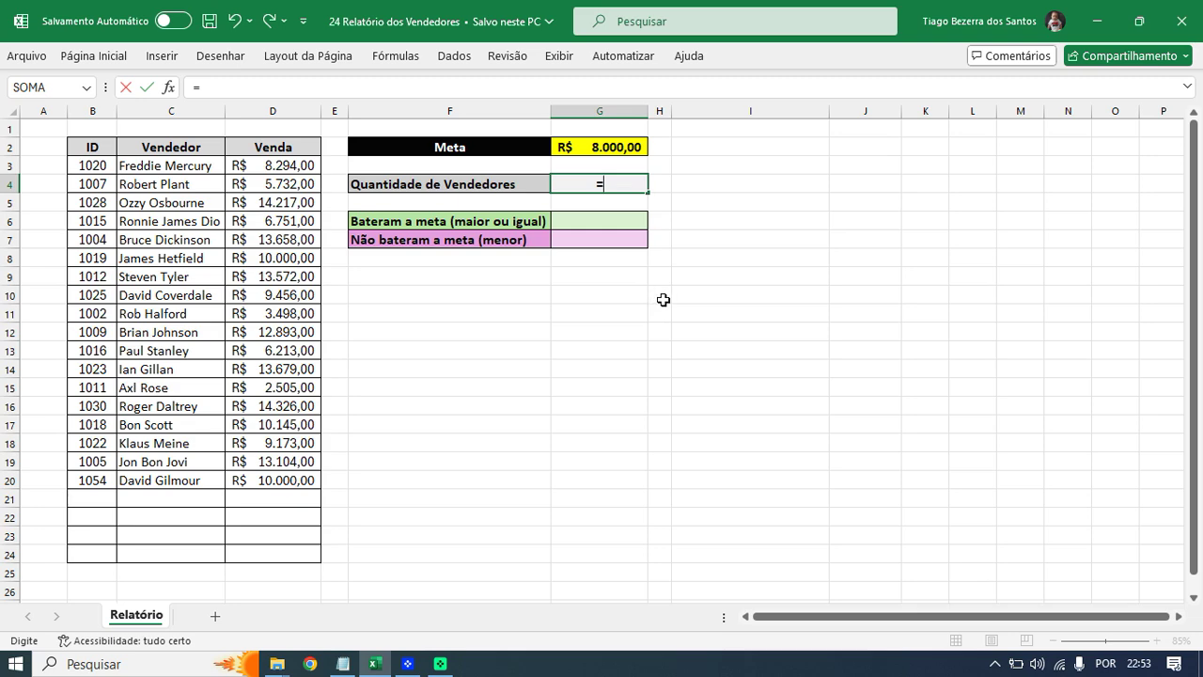
key("Escape")
scroll(666, 304, "up", 2)
scroll(677, 301, "up", 1)
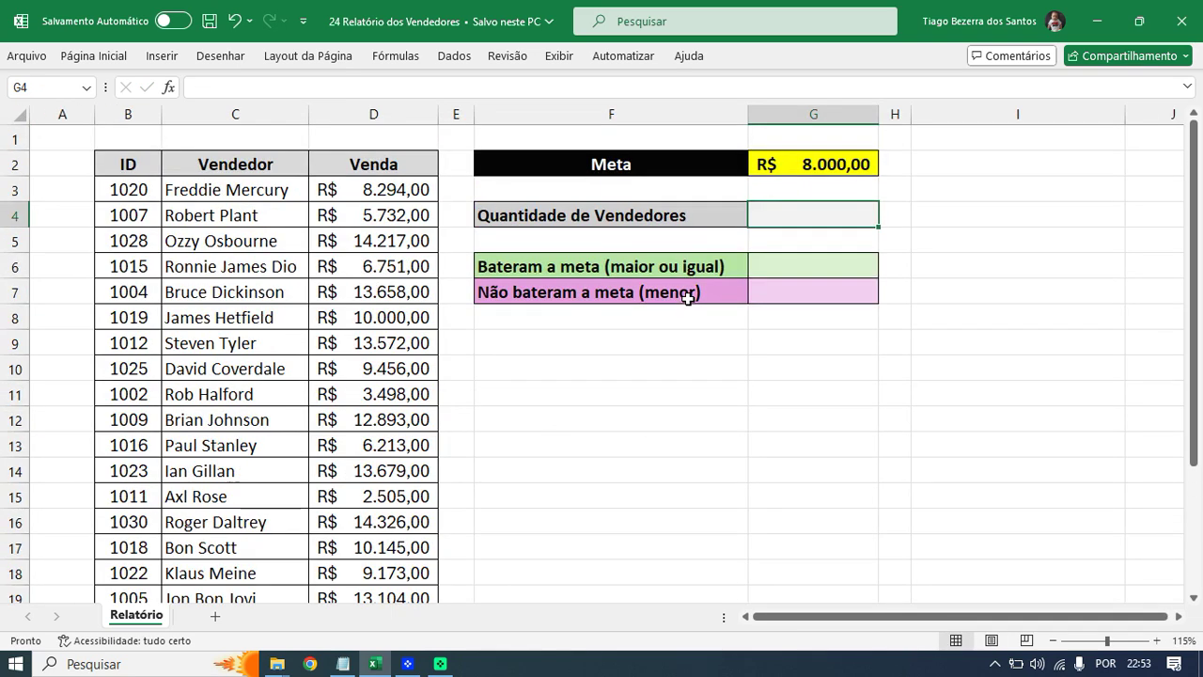
type("=CONT.")
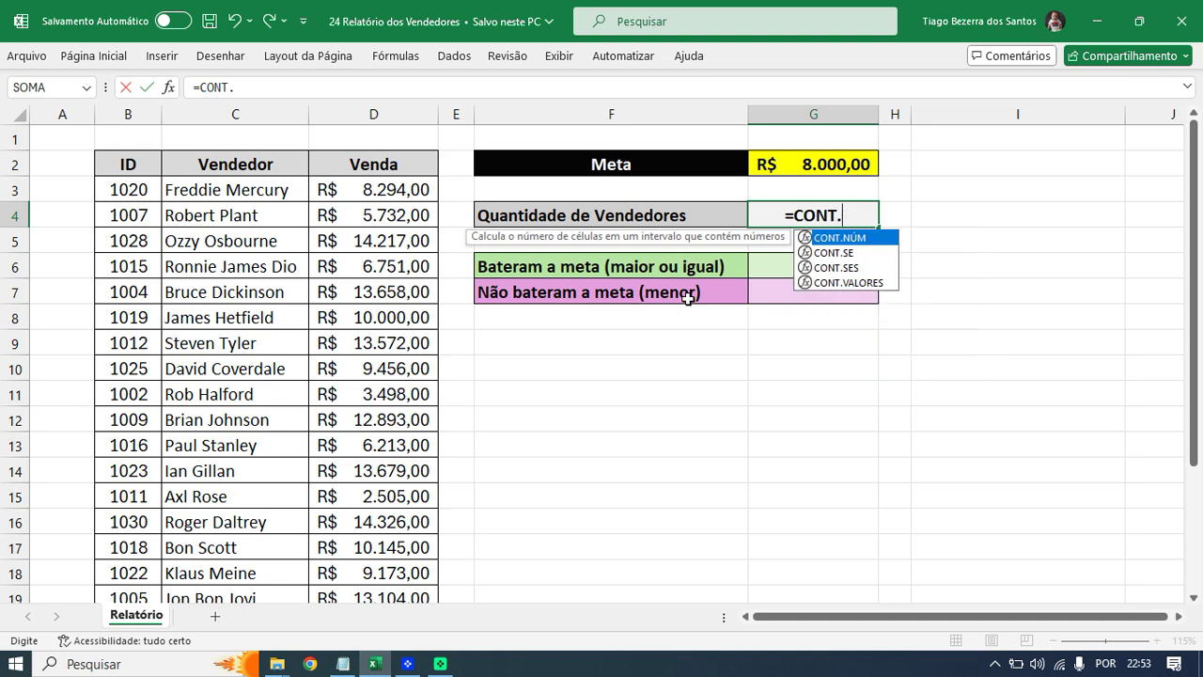
type("VA")
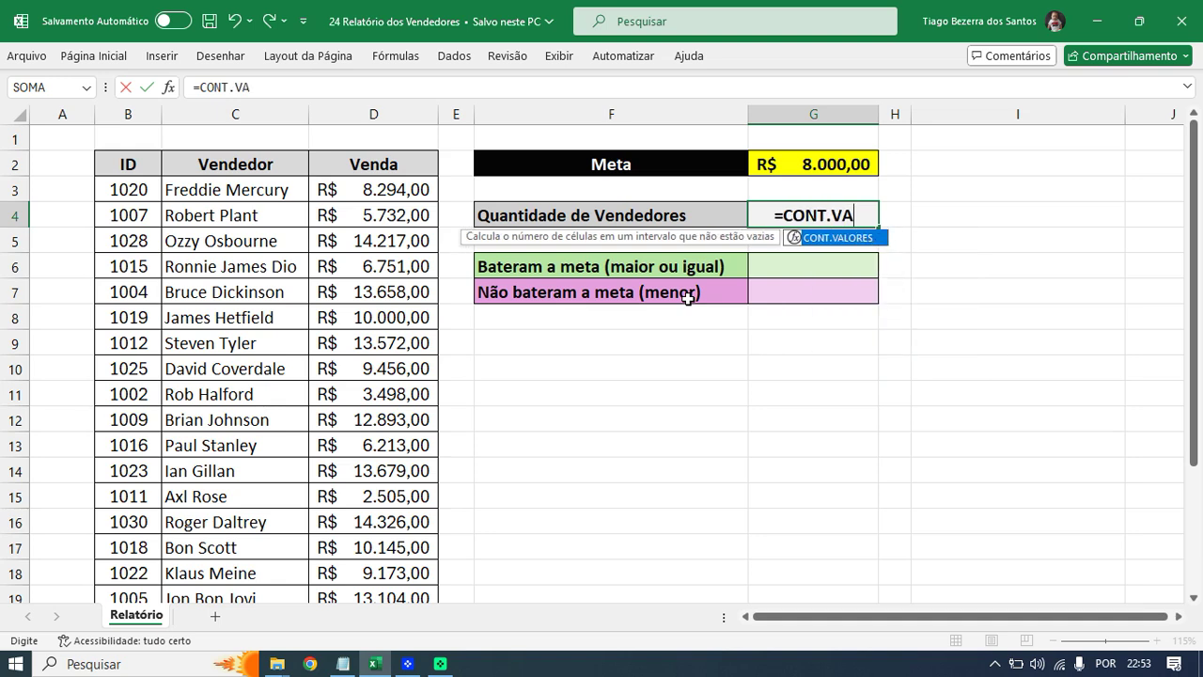
key("Tab")
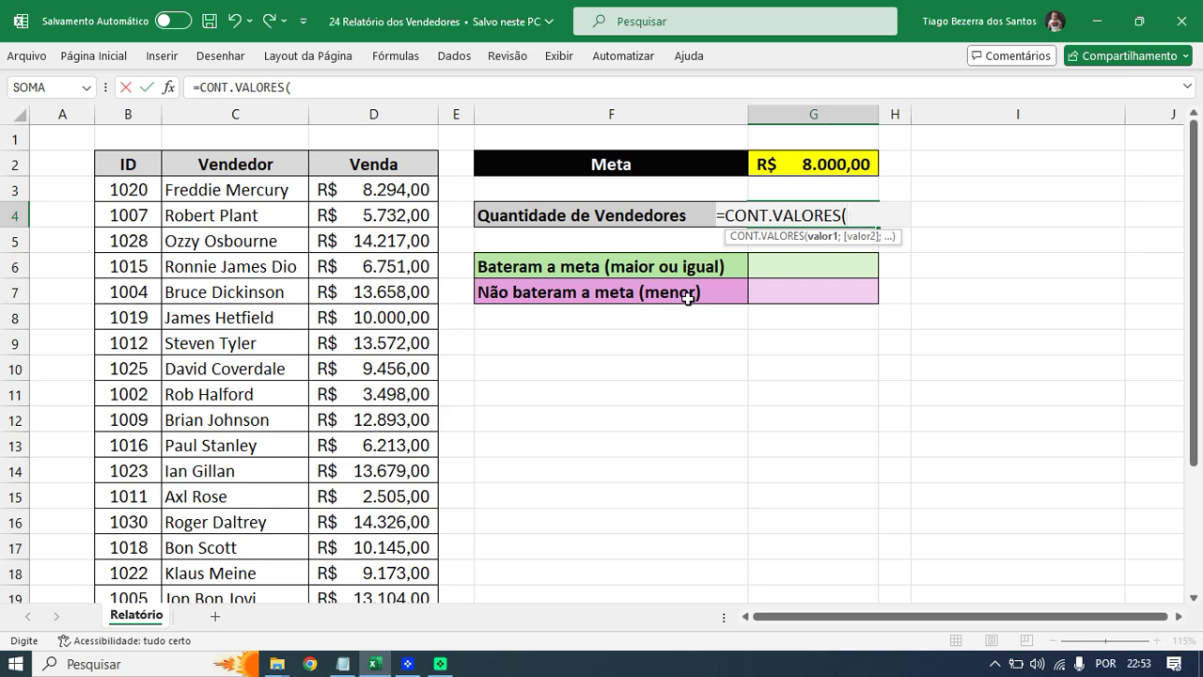
- Swap the B3:B20 range for all of column B, committing =CONT.VALORES(B:B) to show 19
left_click(135, 188)
left_click_drag(134, 204, 137, 546)
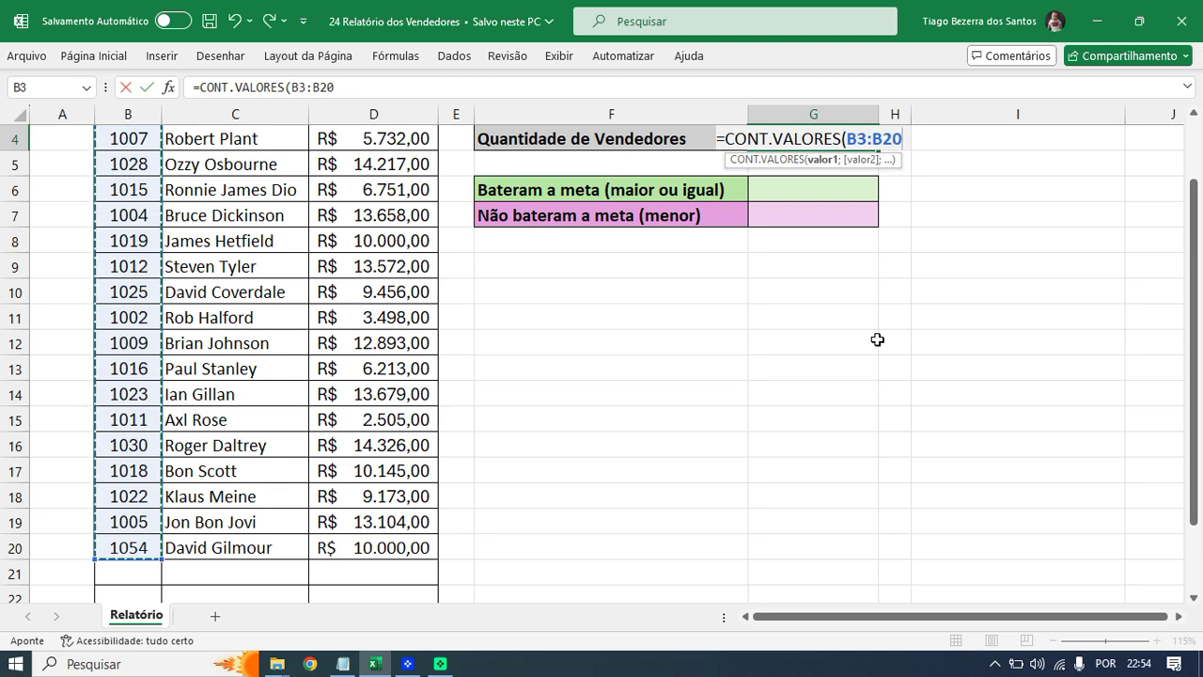
scroll(877, 339, "up", 1)
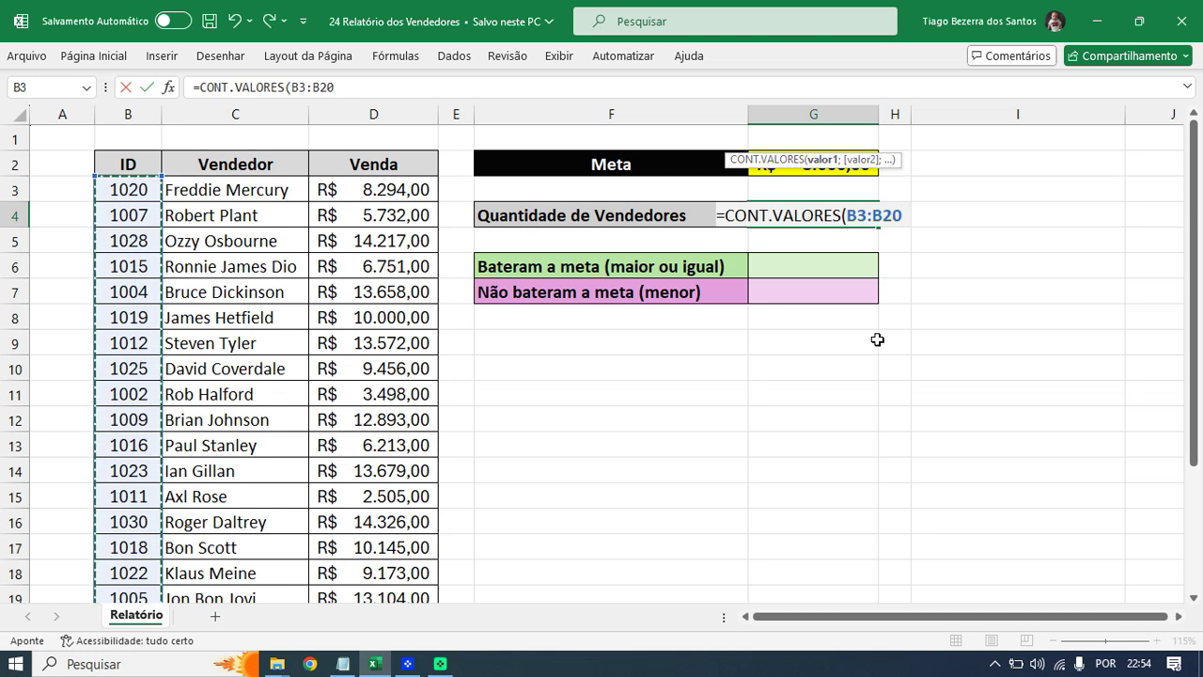
key("BackSpace")
key("BackSpace")
key("BackSpace")
key("BackSpace")
key("BackSpace")
key("BackSpace")
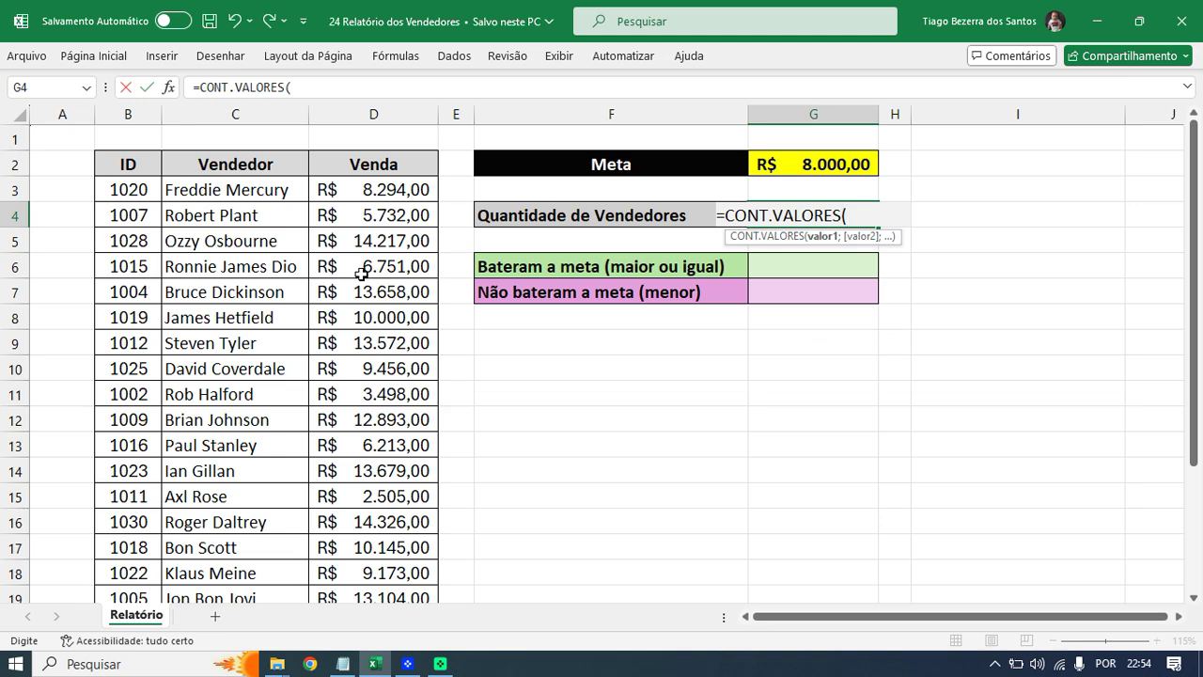
left_click(139, 106)
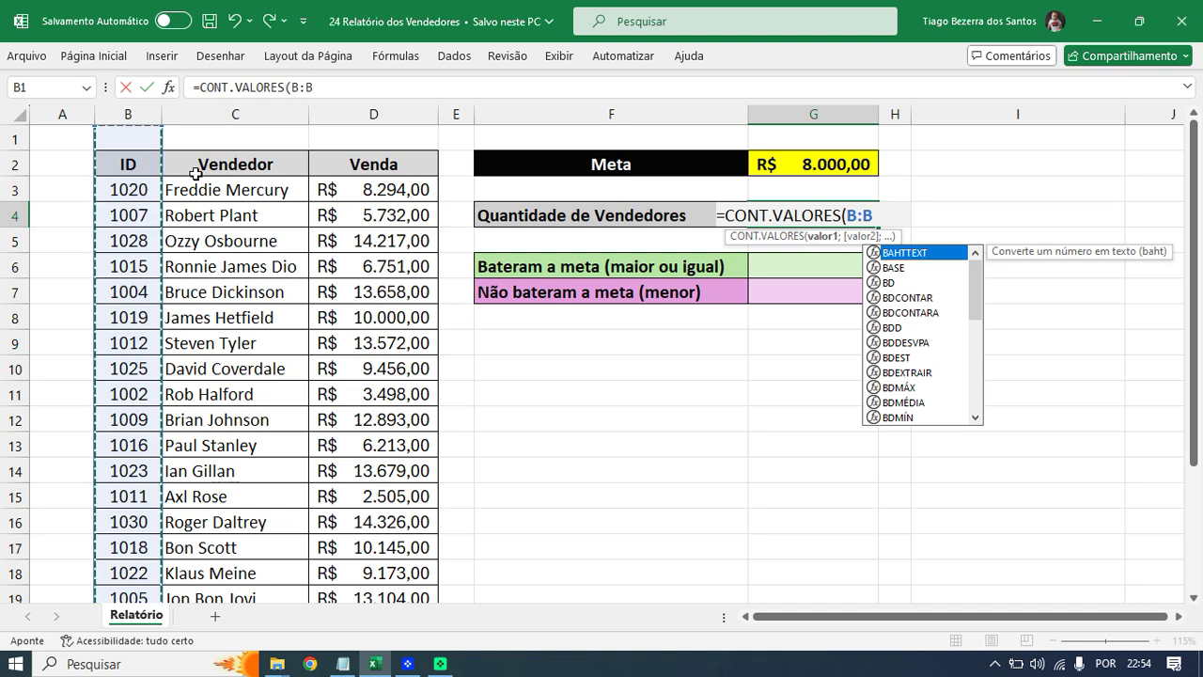
type(")")
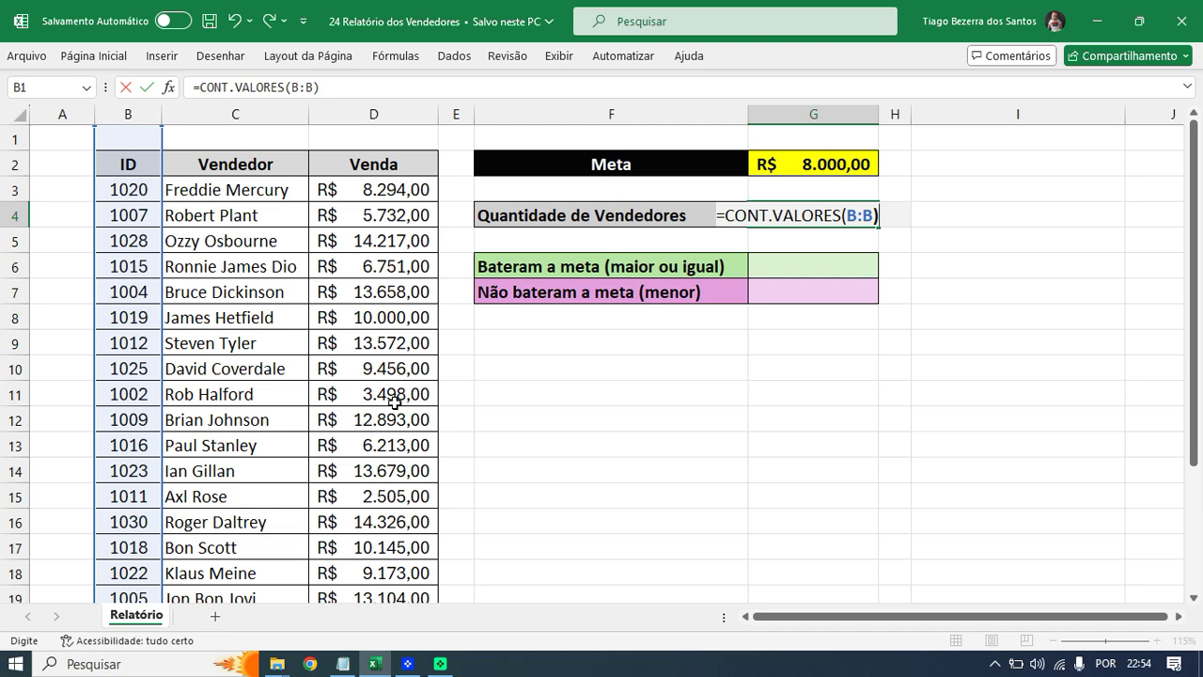
key("Return")
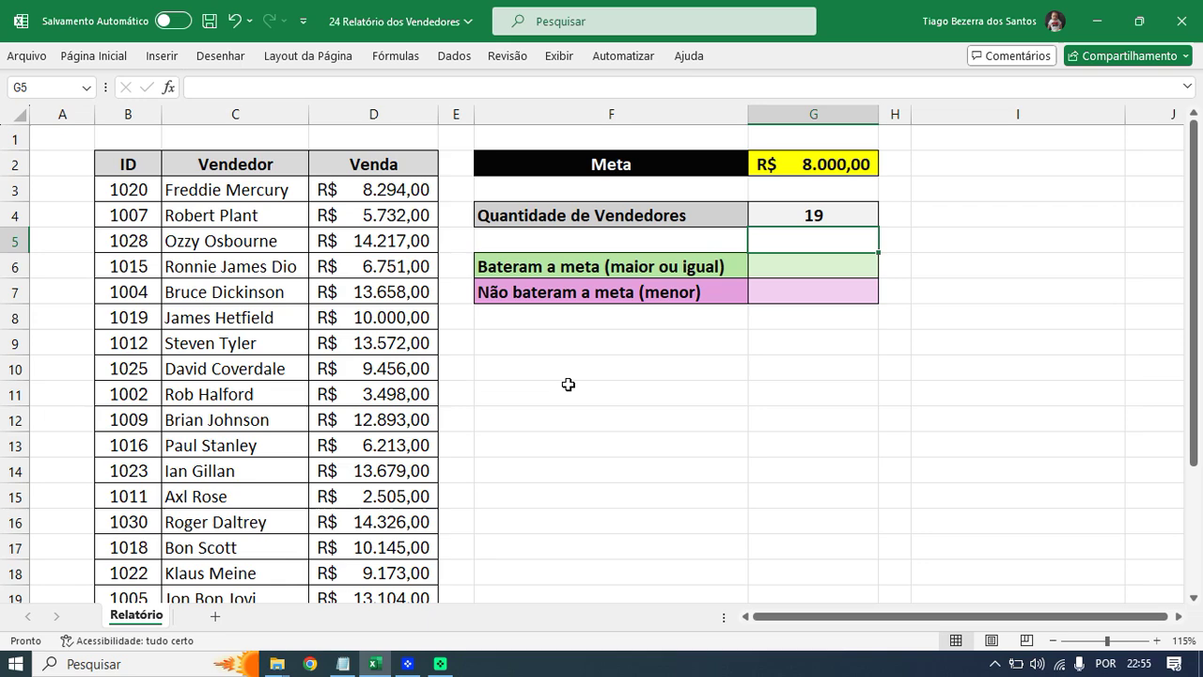
scroll(549, 382, "down", 2, "ctrl")
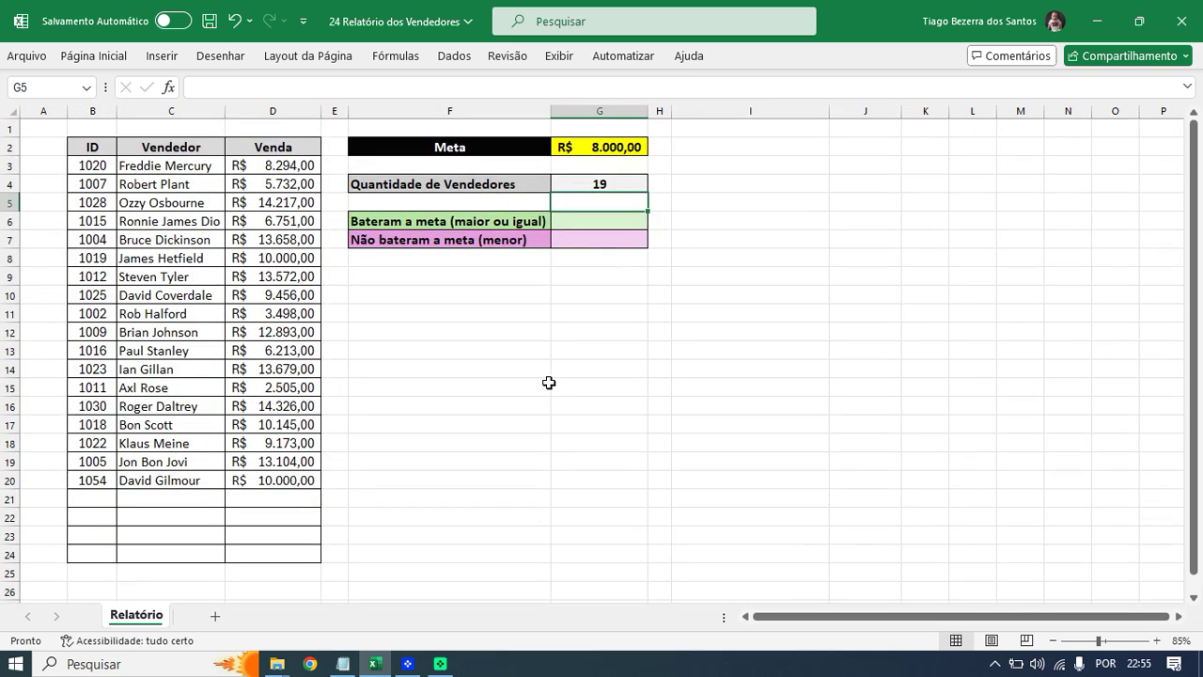
scroll(549, 383, "up", 1, "ctrl")
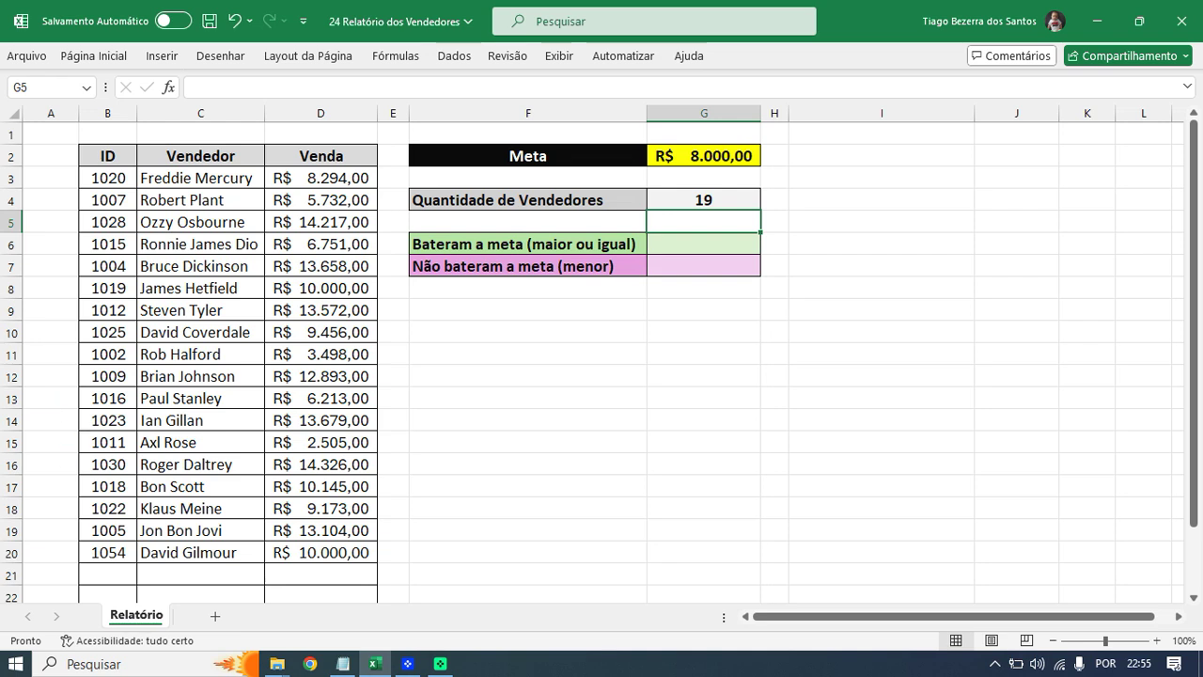
mouse_move(76, 554)
left_mouse_down()
mouse_move(51, 563)
mouse_move(43, 470)
mouse_move(61, 425)
mouse_move(53, 287)
mouse_move(67, 267)
left_mouse_up()
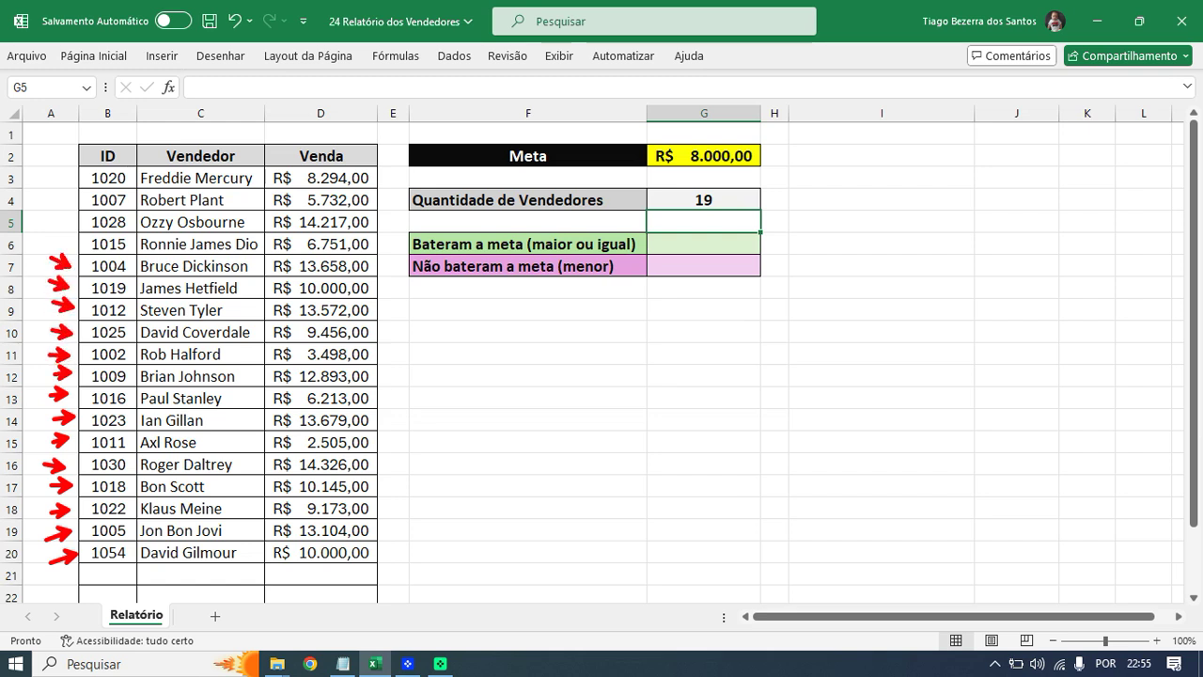
mouse_move(53, 225)
left_mouse_down()
mouse_move(69, 244)
mouse_move(75, 180)
left_mouse_up()
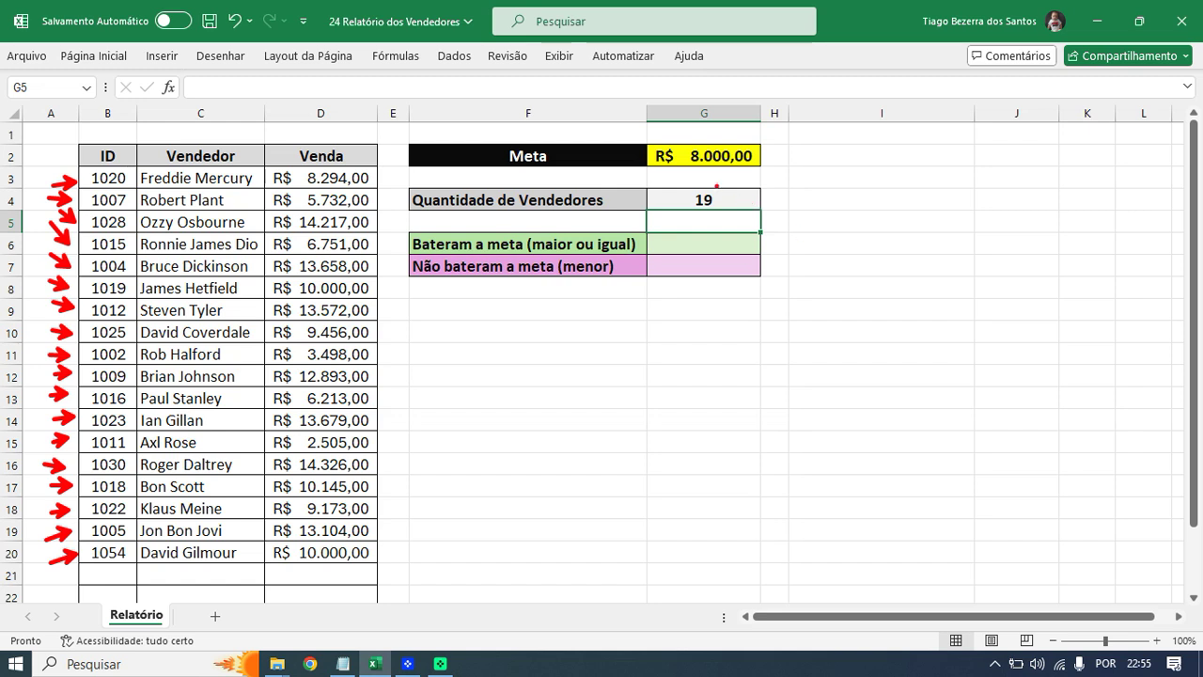
mouse_move(717, 186)
left_mouse_down()
mouse_move(681, 209)
mouse_move(722, 188)
mouse_move(692, 175)
left_mouse_up()
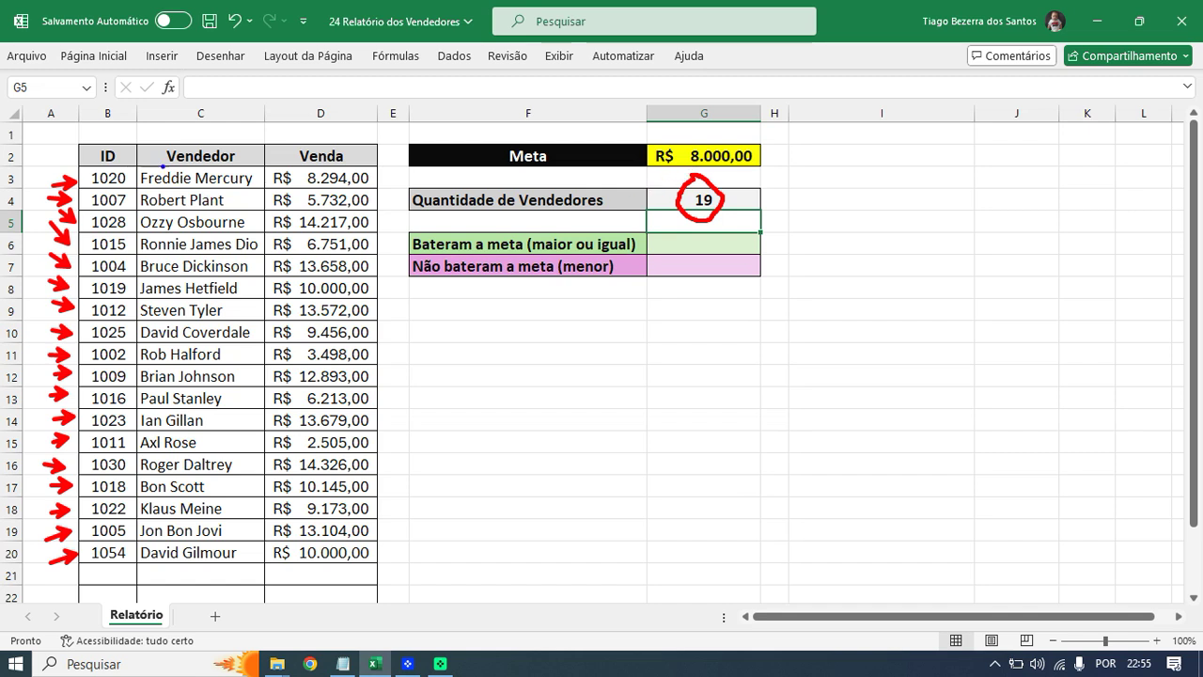
left_click_drag(52, 146, 94, 157)
left_click(733, 200)
type("=CONT.VA")
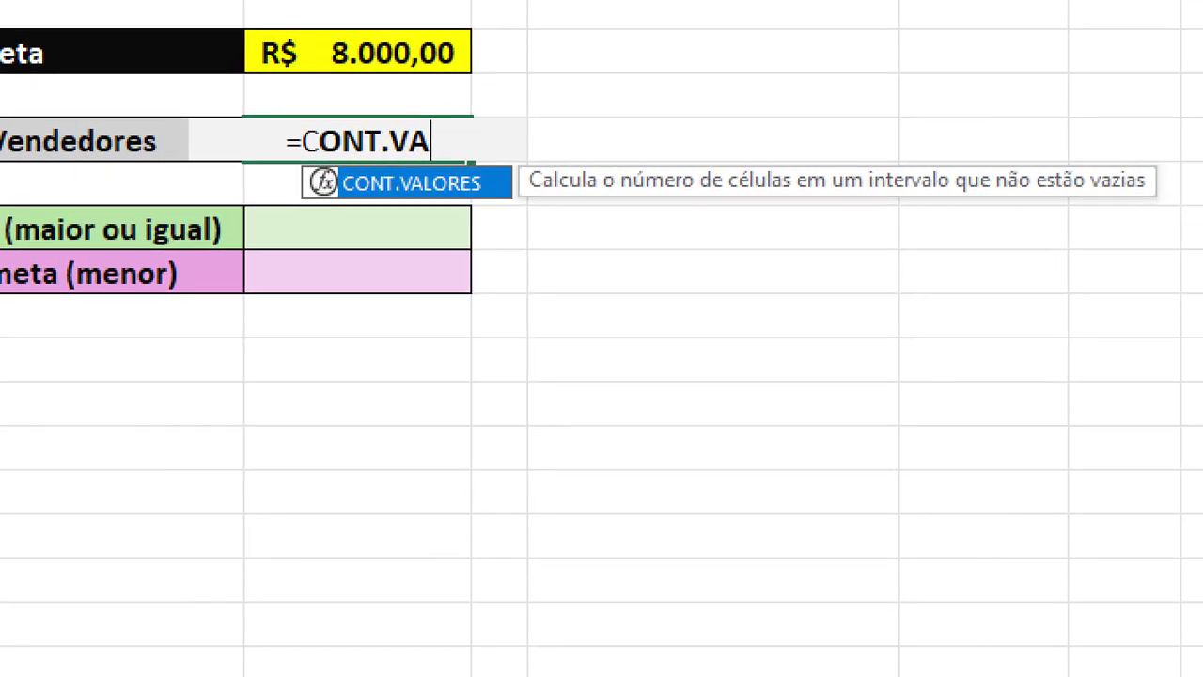
mouse_move(599, 201)
left_mouse_down()
mouse_move(1140, 204)
mouse_move(1170, 154)
mouse_move(1006, 128)
mouse_move(936, 169)
mouse_move(949, 197)
left_mouse_up()
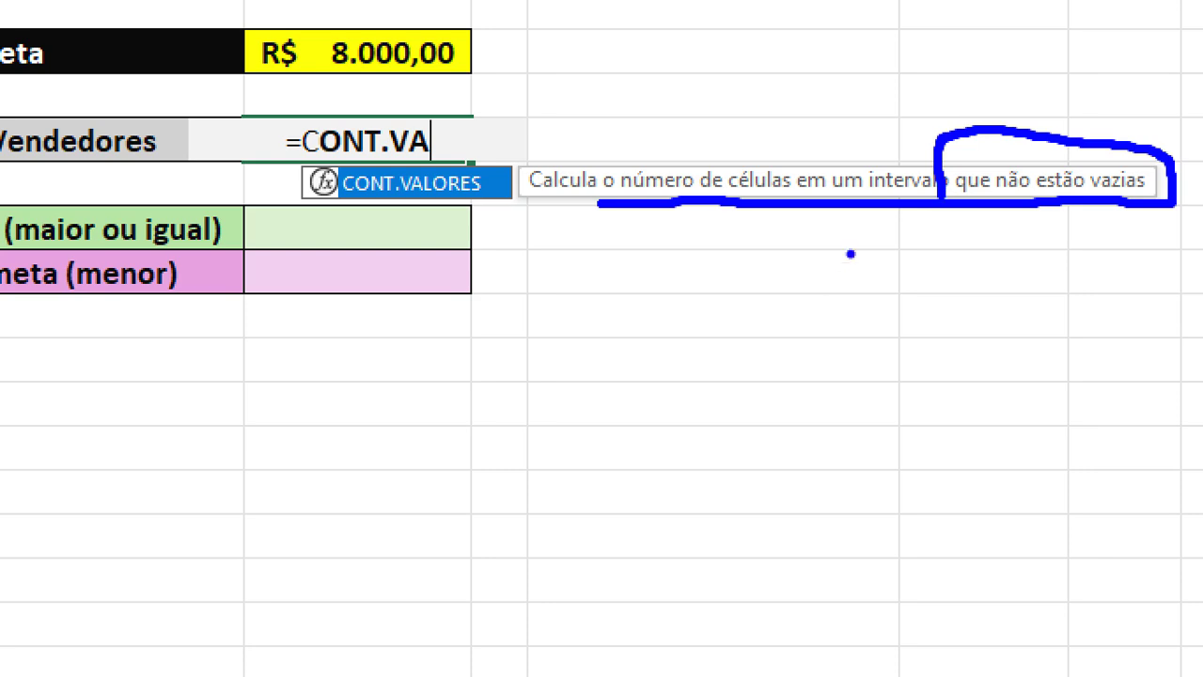
key("Escape")
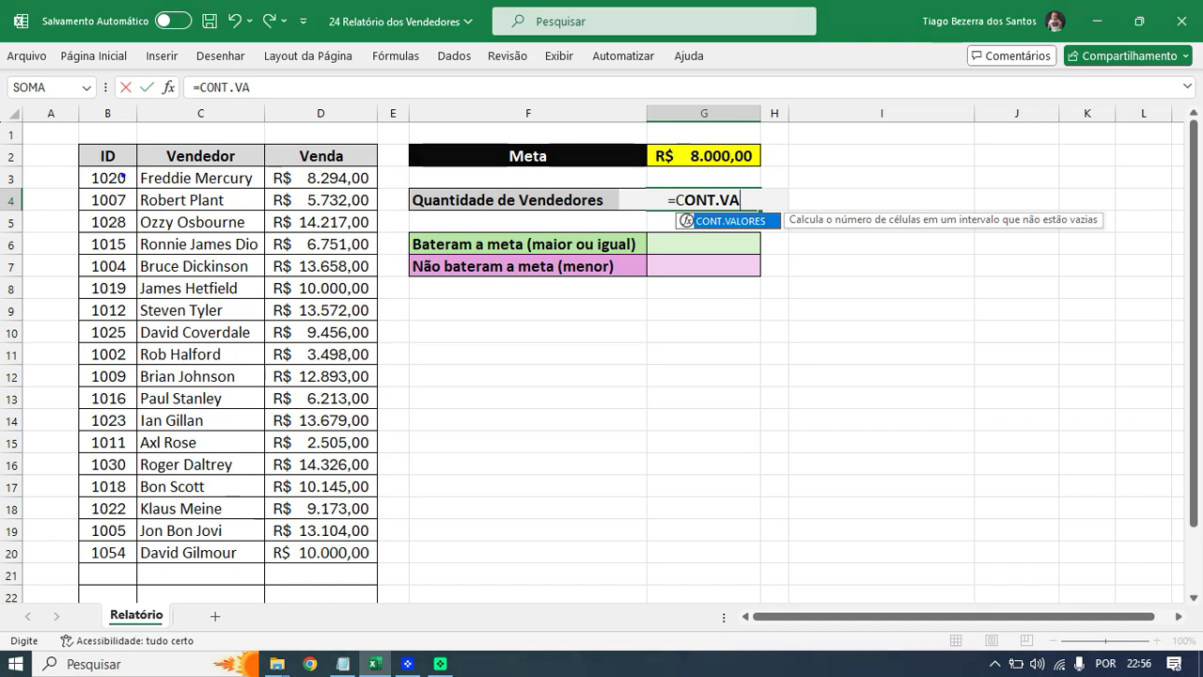
mouse_move(111, 143)
left_mouse_down()
mouse_move(92, 141)
mouse_move(100, 175)
mouse_move(112, 134)
left_mouse_up()
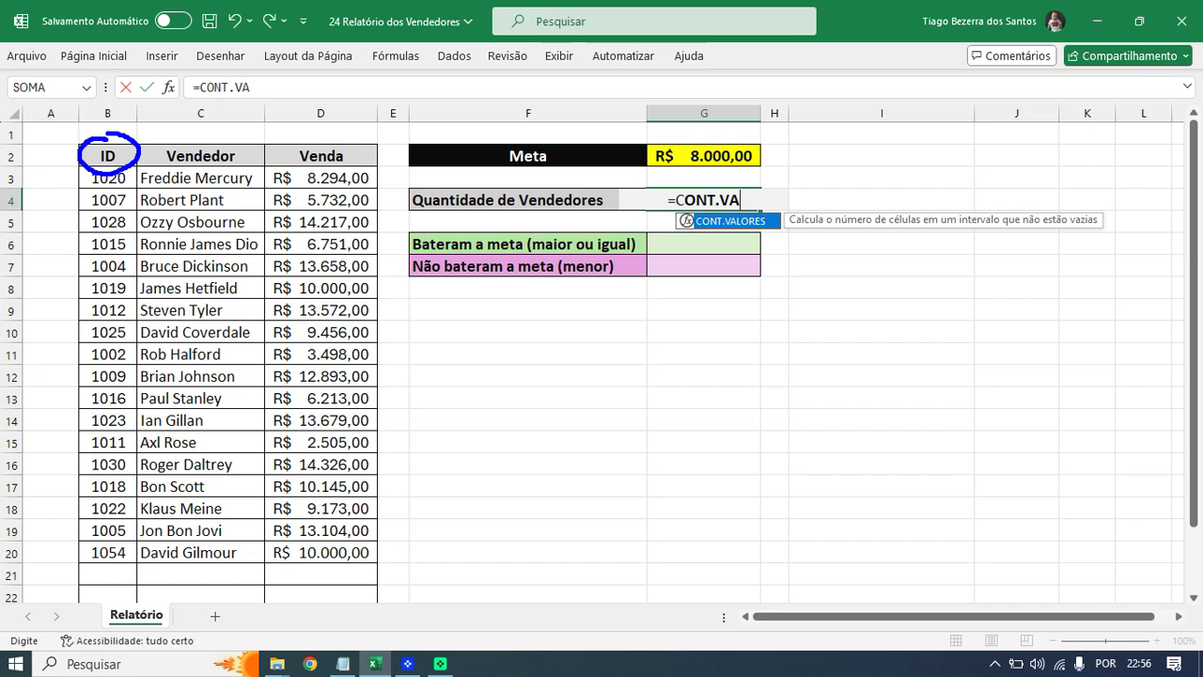
key("Escape")
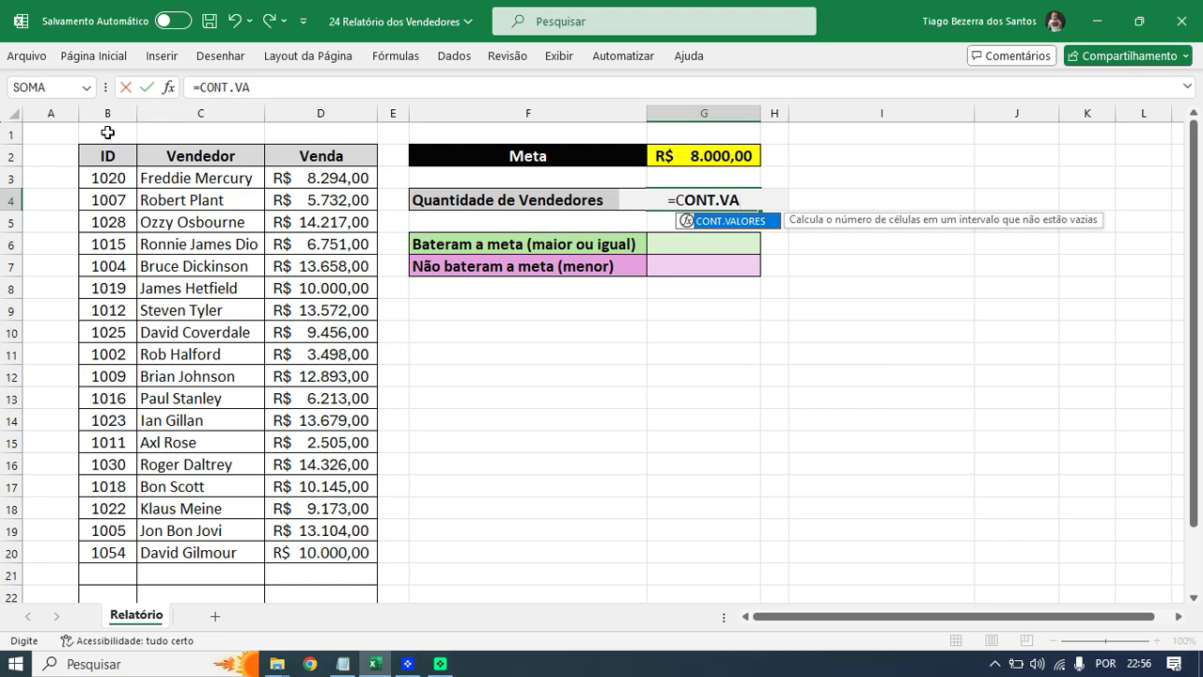
key("ctrl+2")
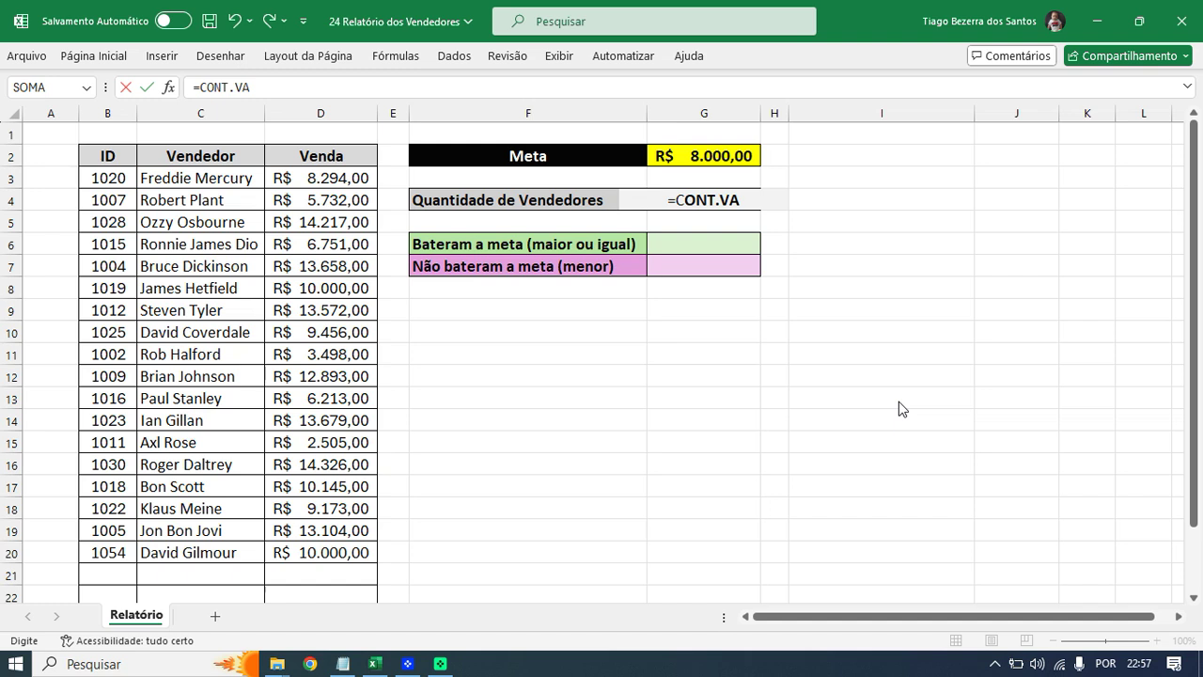
left_click_drag(119, 148, 140, 134)
mouse_move(79, 177)
left_mouse_down()
mouse_move(55, 177)
mouse_move(80, 310)
mouse_move(71, 419)
mouse_move(85, 565)
left_mouse_up()
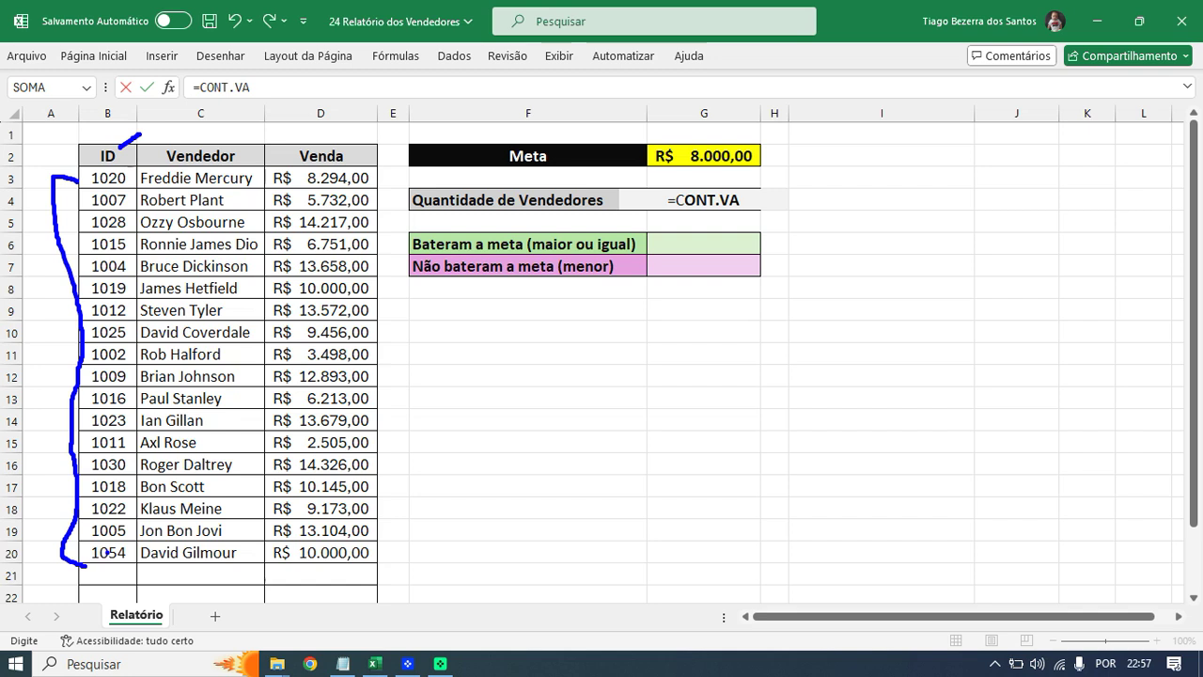
key("Escape")
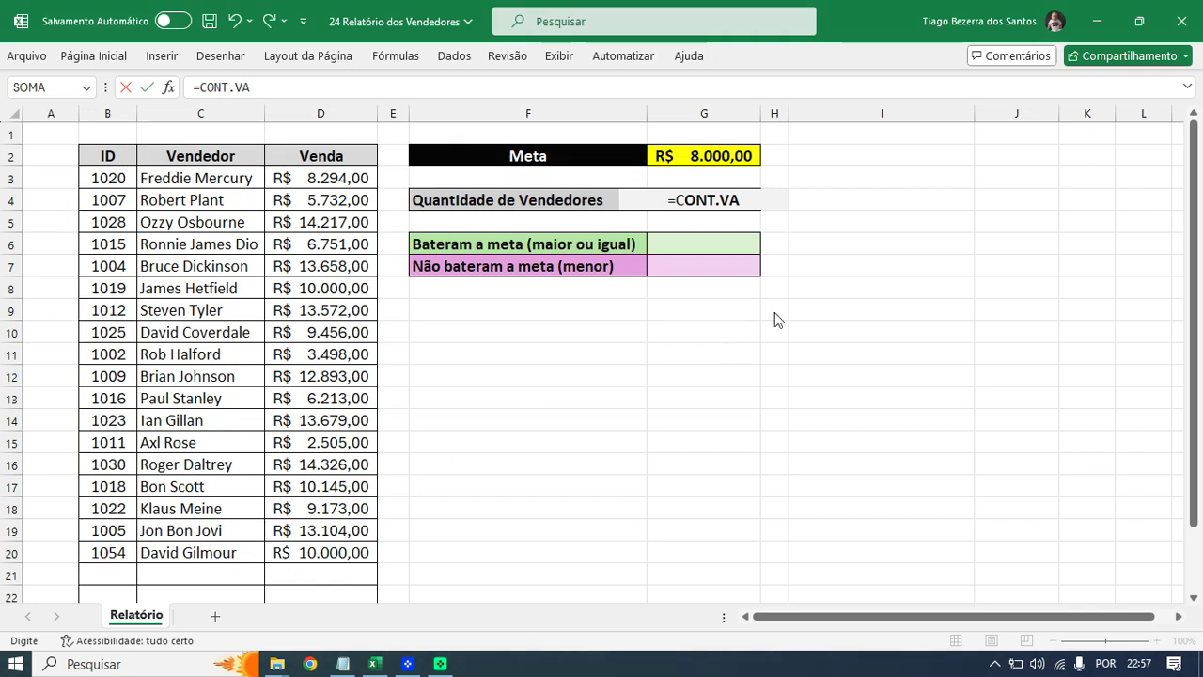
left_click(741, 199)
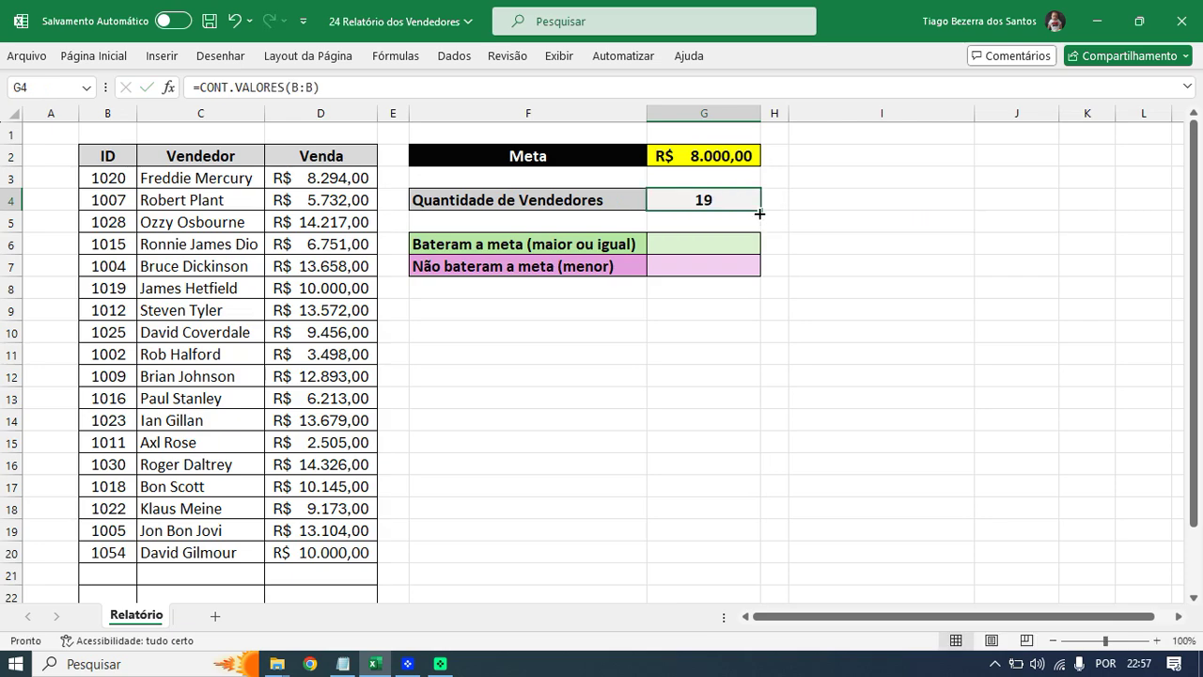
scroll(799, 284, "up", 4, "ctrl")
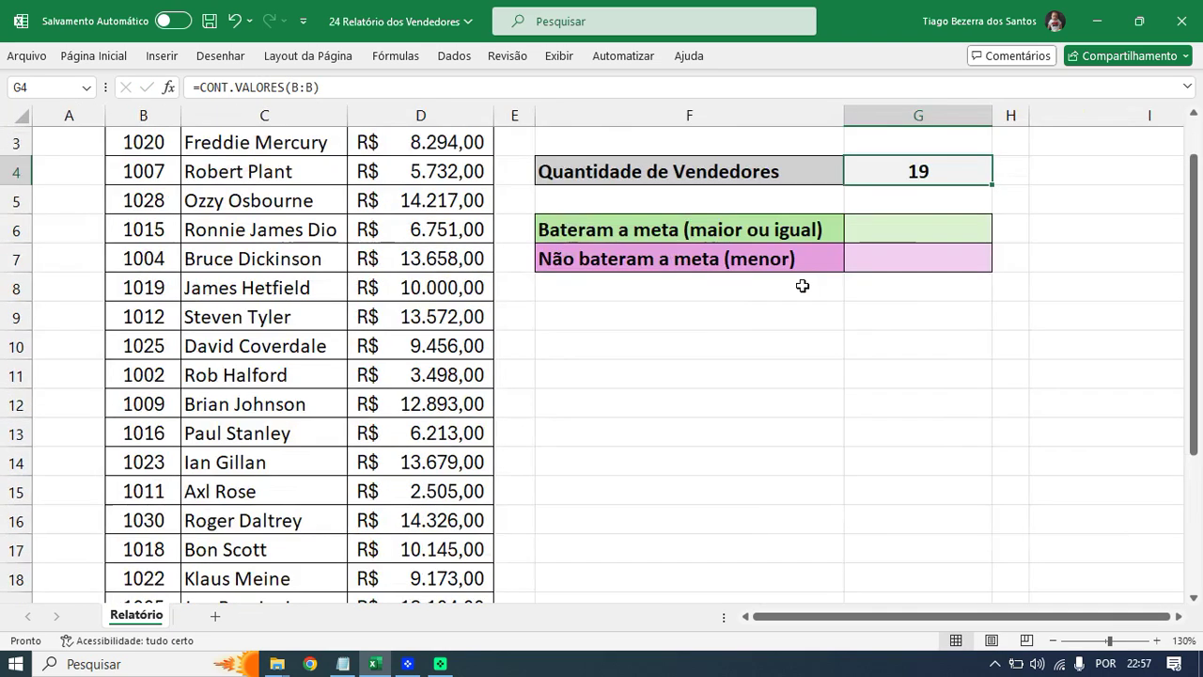
- Clear G4's CONT.VALORES formula and type =CONT.NÚM, reading its tooltip
left_click_drag(1093, 618, 1122, 618)
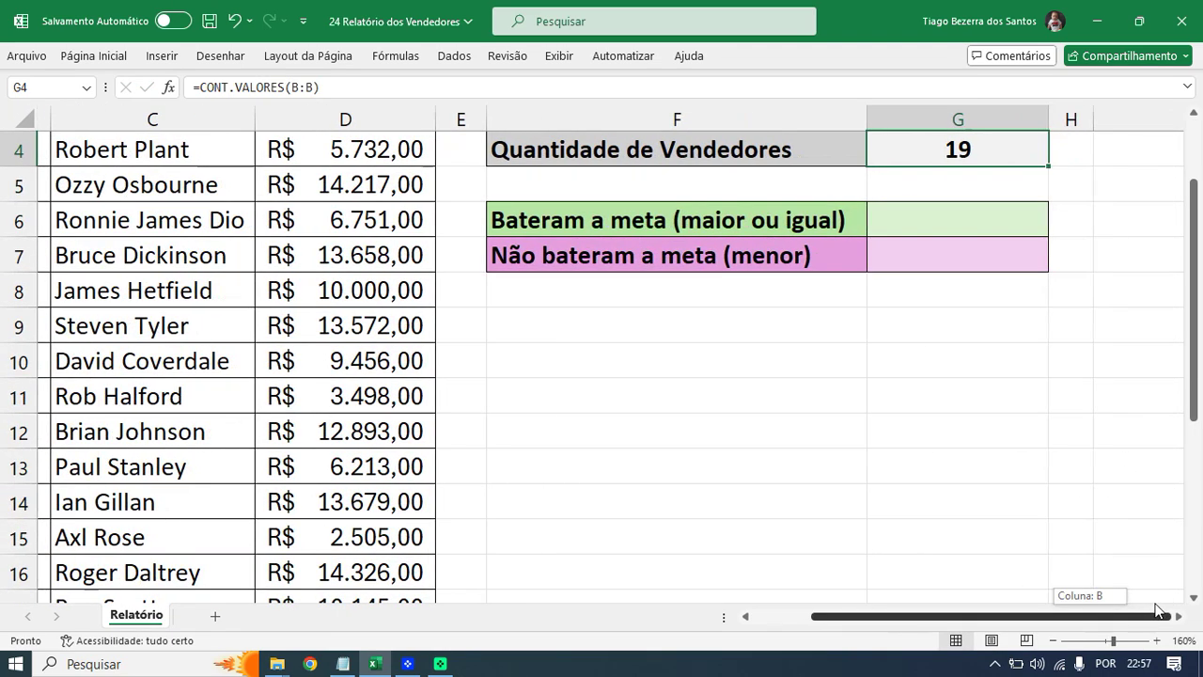
scroll(999, 390, "up", 1)
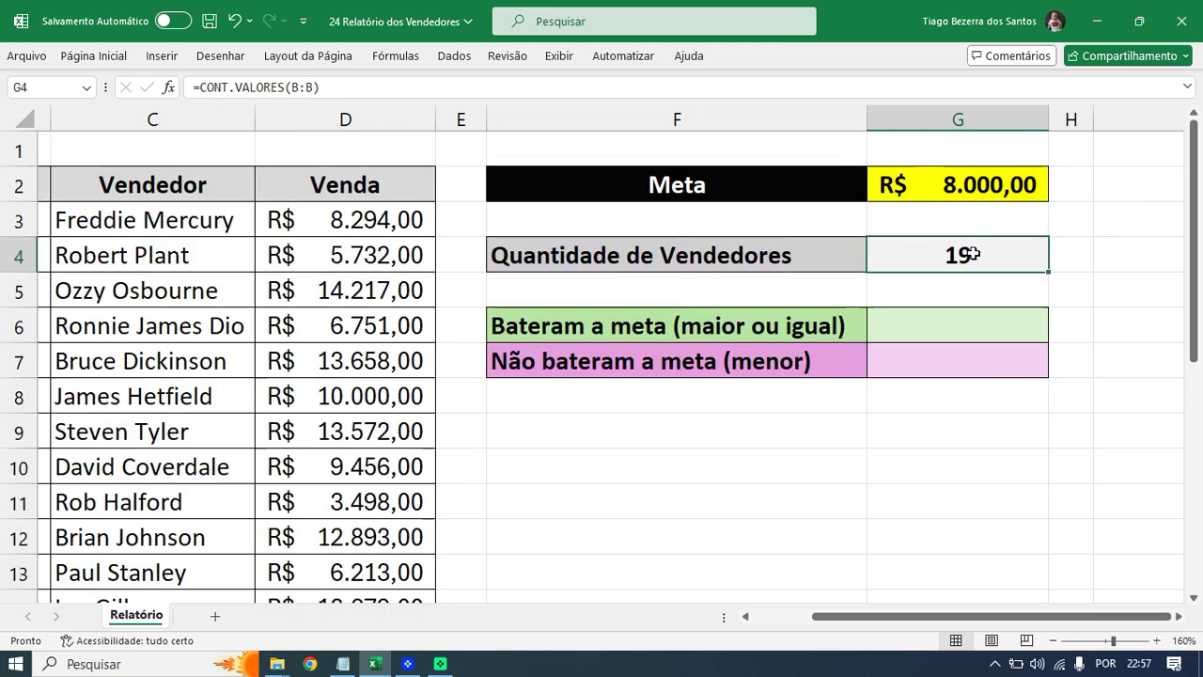
key("Delete")
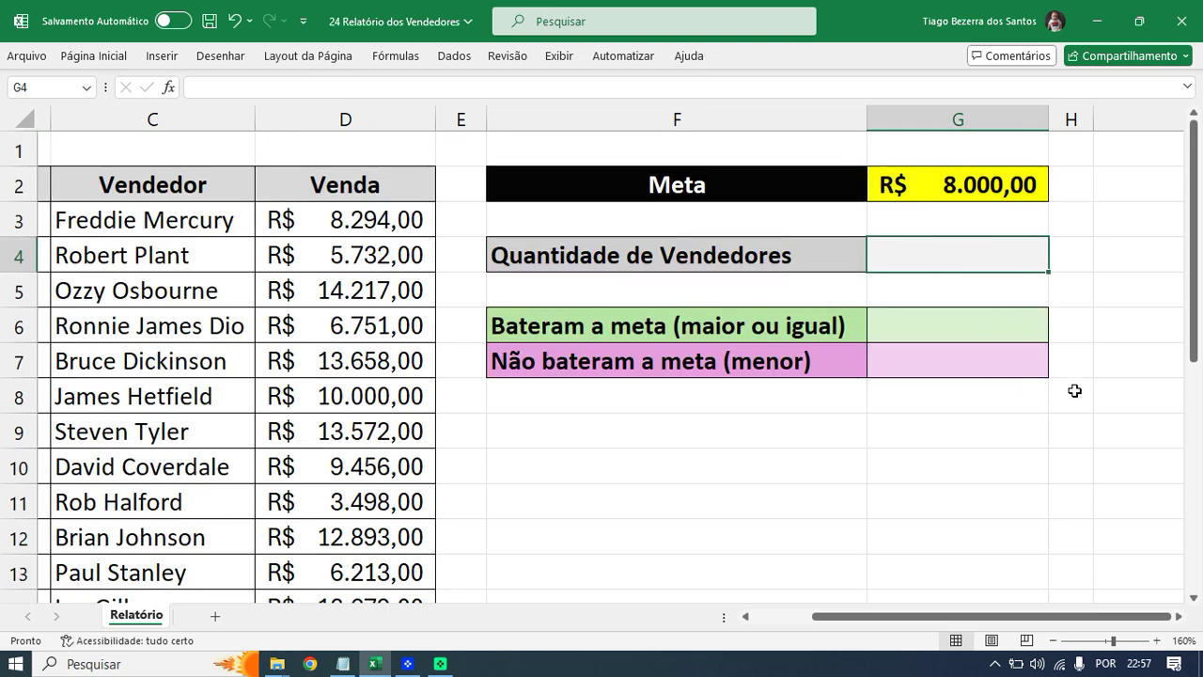
type("=CONT.")
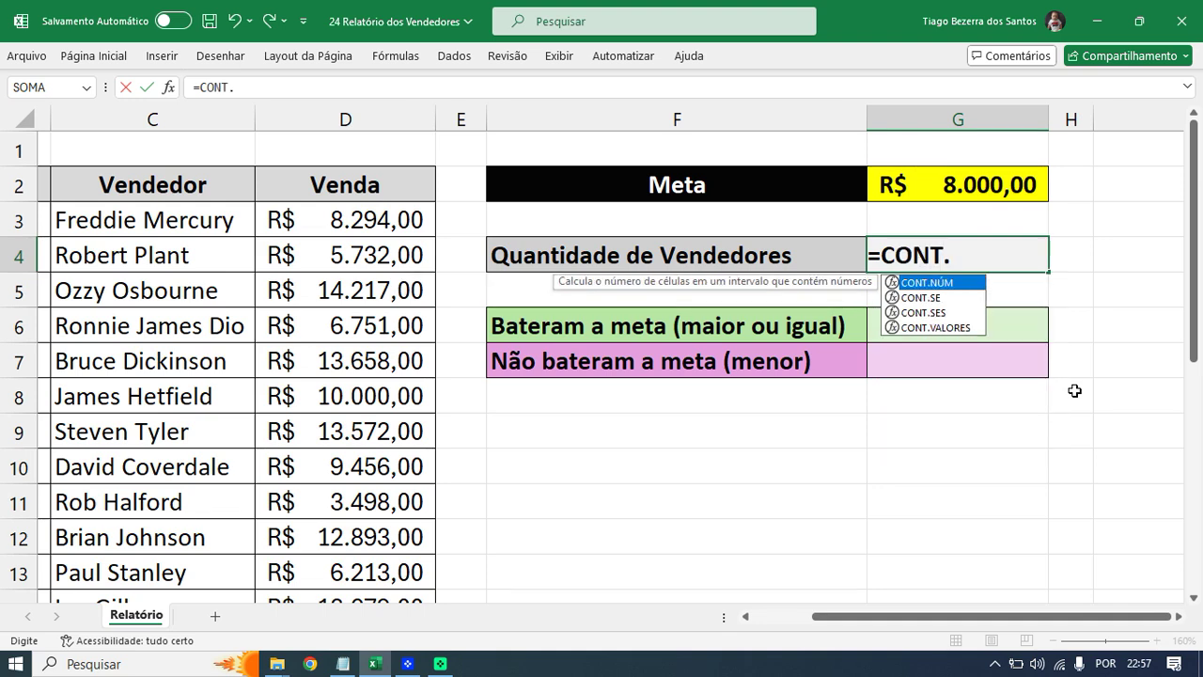
type("NÚM")
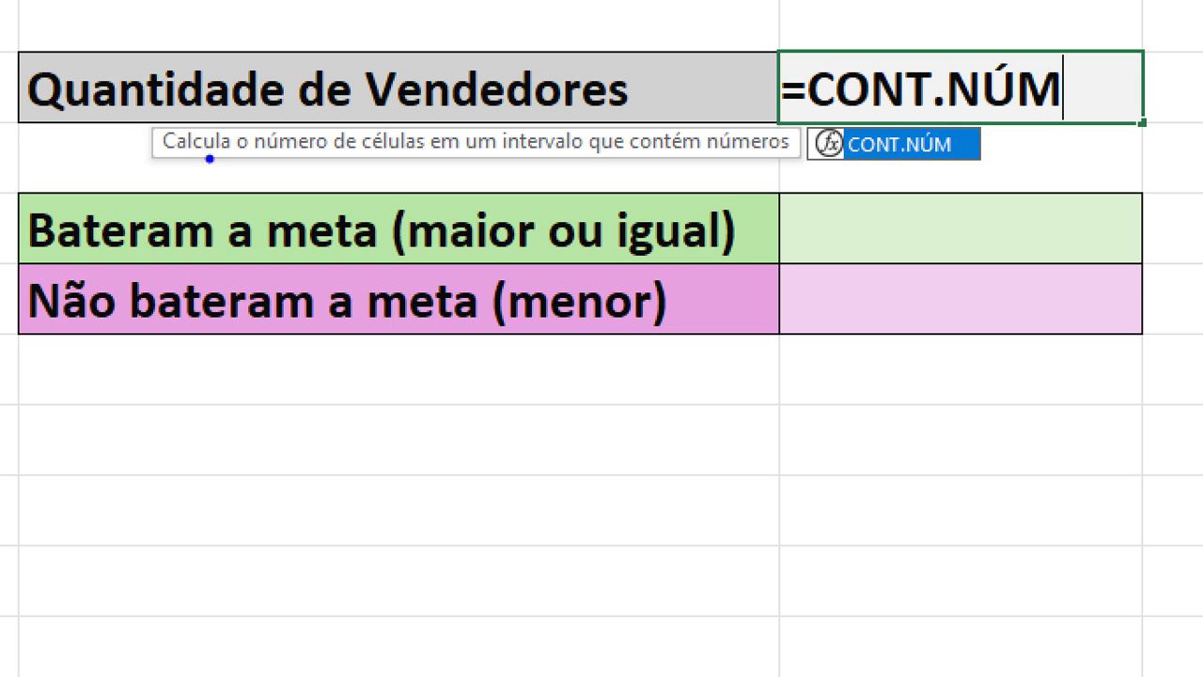
left_click_drag(206, 165, 643, 170)
mouse_move(661, 106)
left_mouse_down()
mouse_move(622, 158)
mouse_move(783, 188)
mouse_move(749, 93)
mouse_move(654, 101)
left_mouse_up()
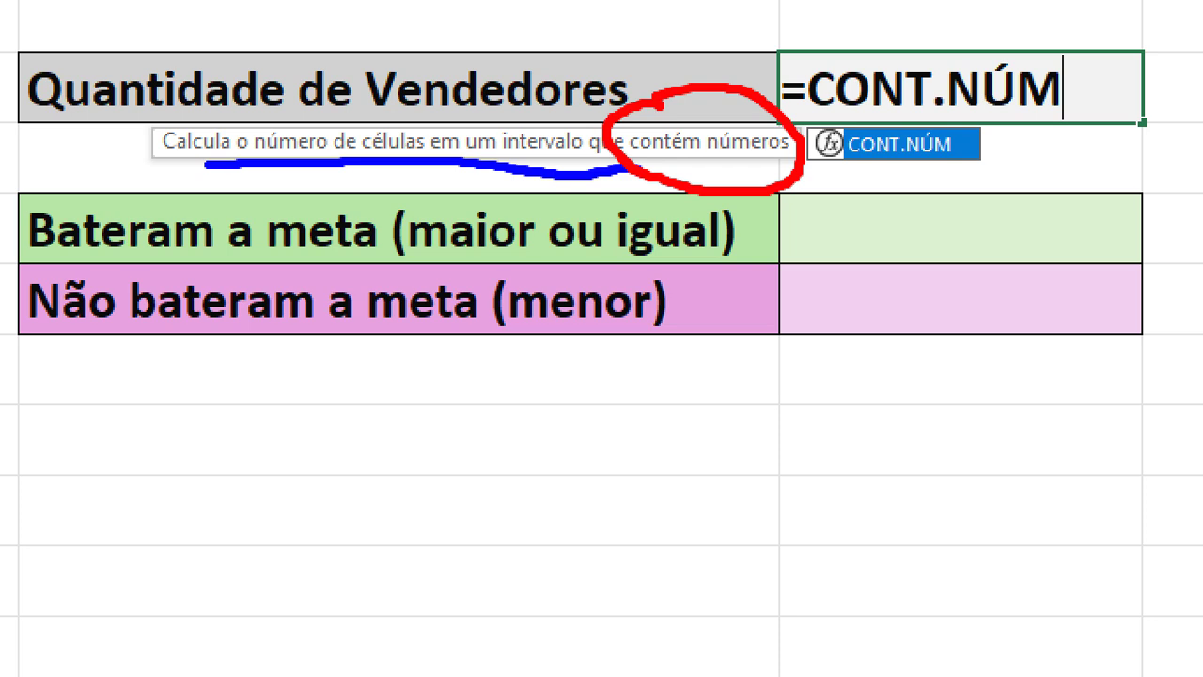
left_click_drag(814, 55, 1050, 33)
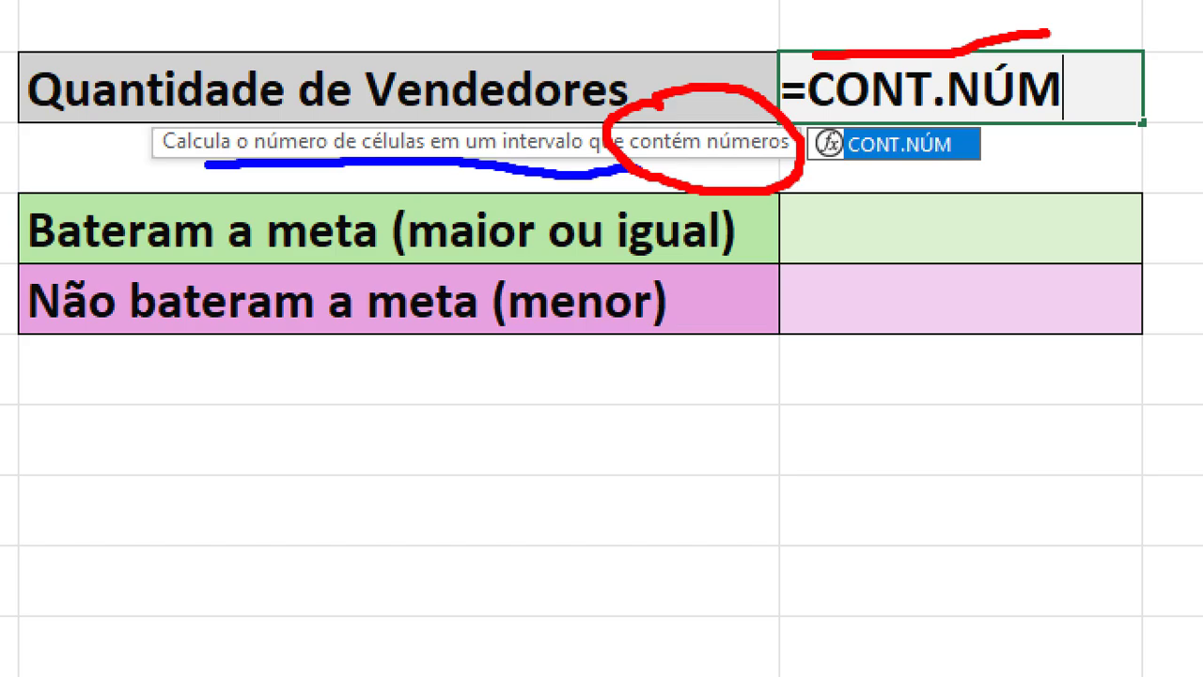
key("Escape")
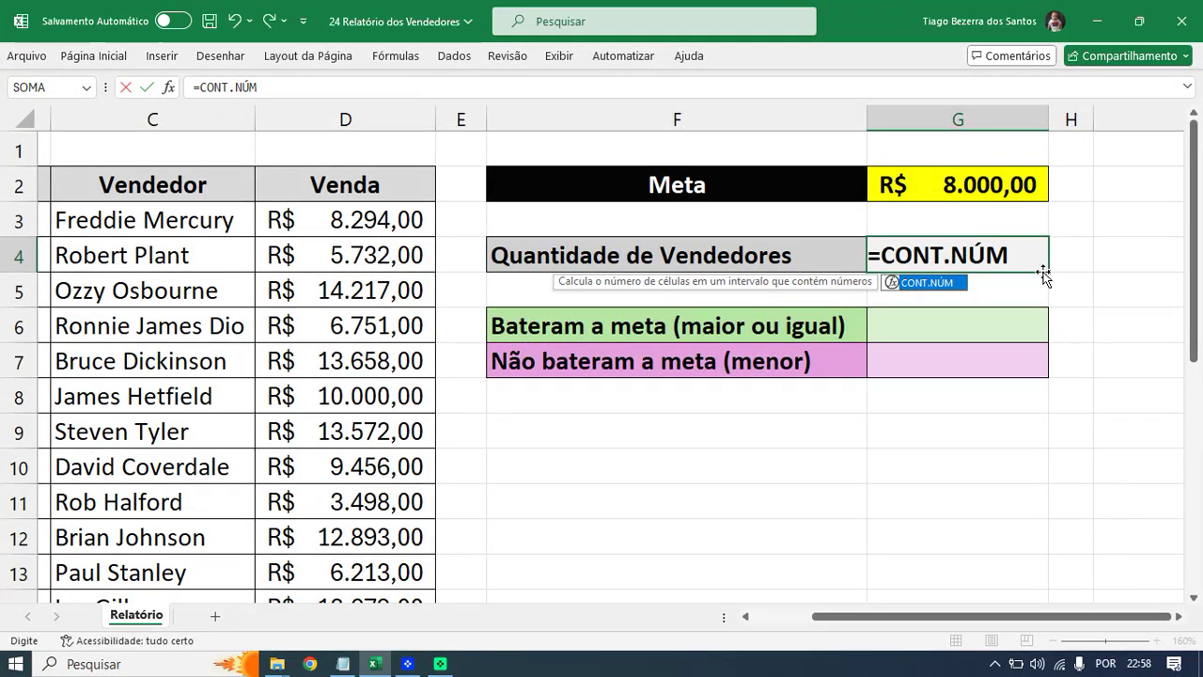
- Complete G4 as =CONT.NÚM(B:B) so the seller count reads 18
type("(")
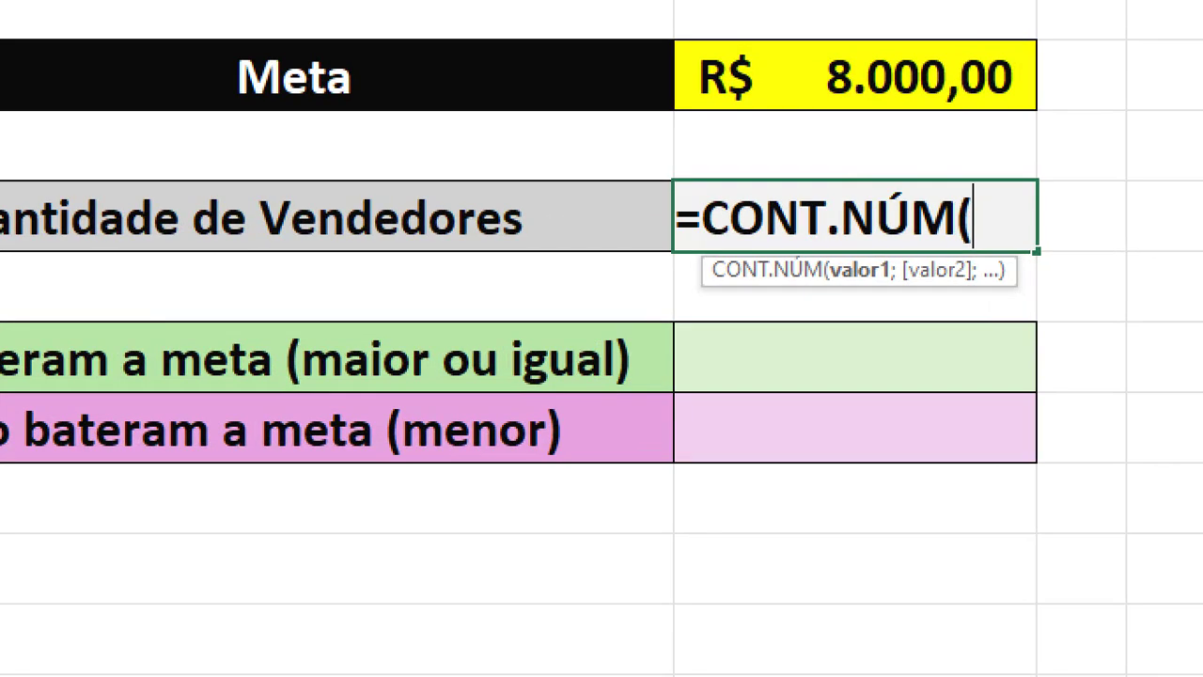
left_click_drag(922, 173, 989, 128)
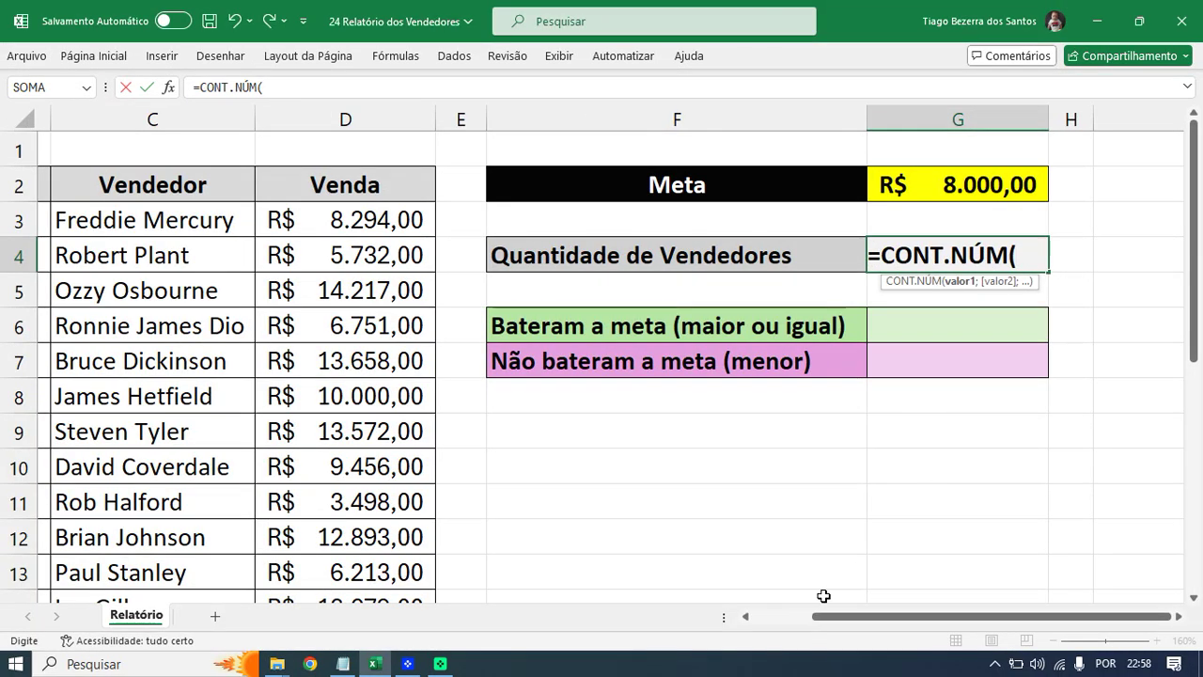
left_click_drag(807, 618, 788, 618)
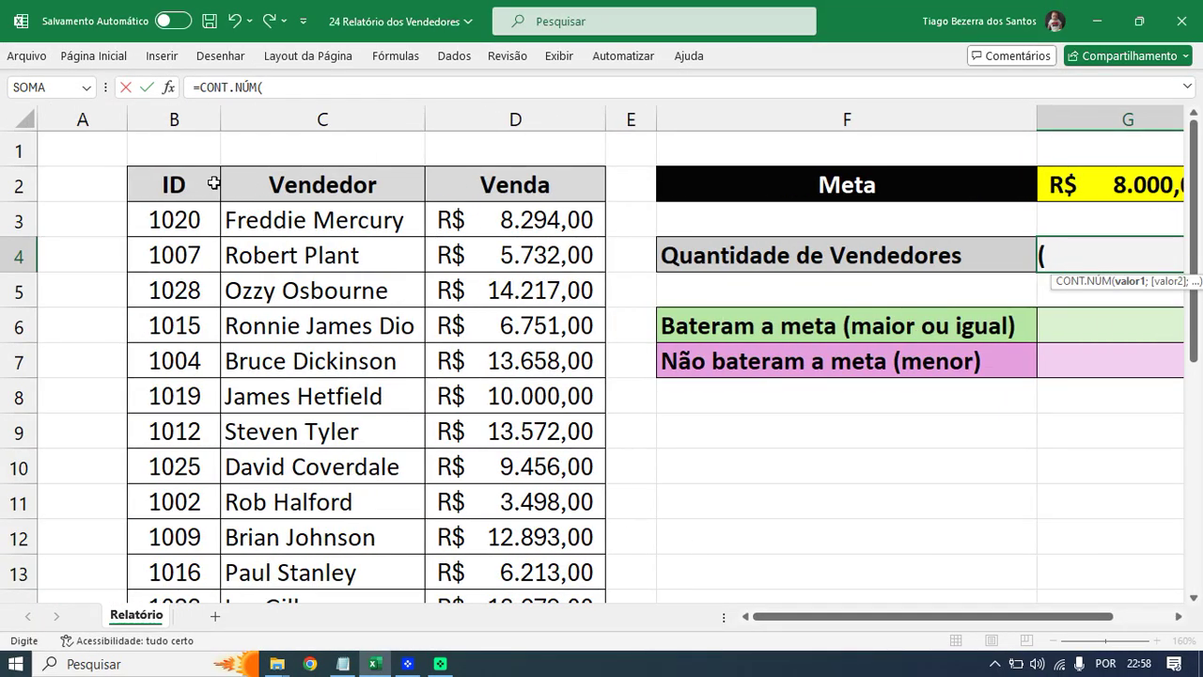
left_click(175, 119)
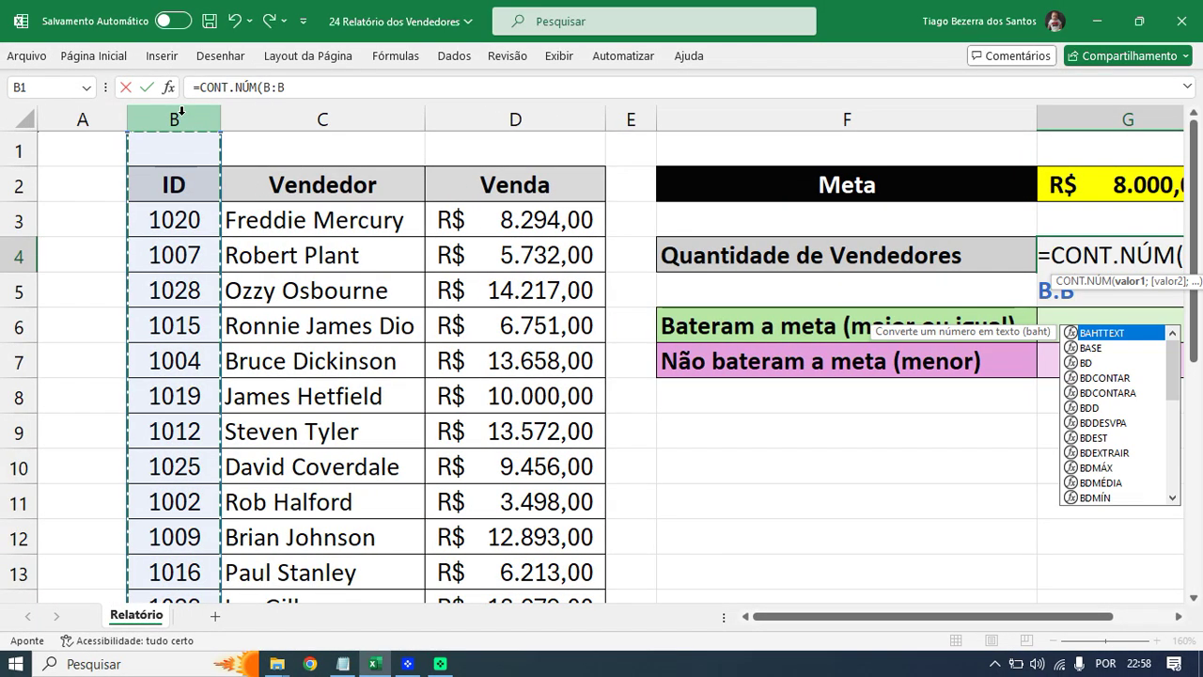
left_click(1179, 615)
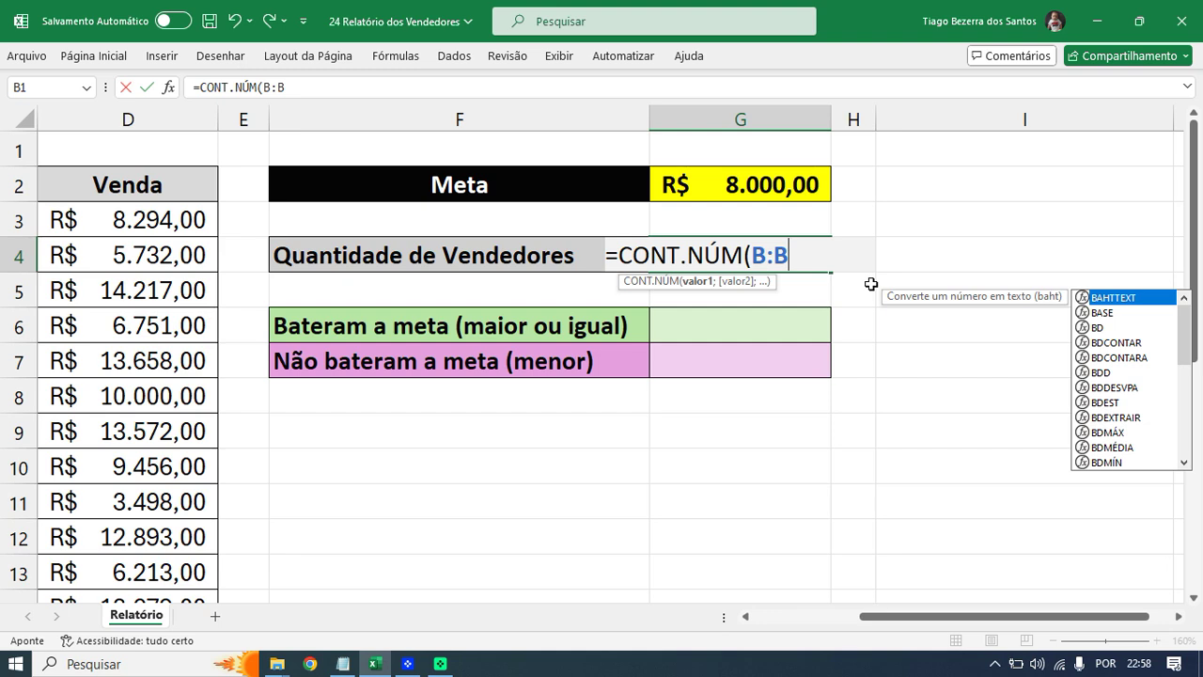
type(")")
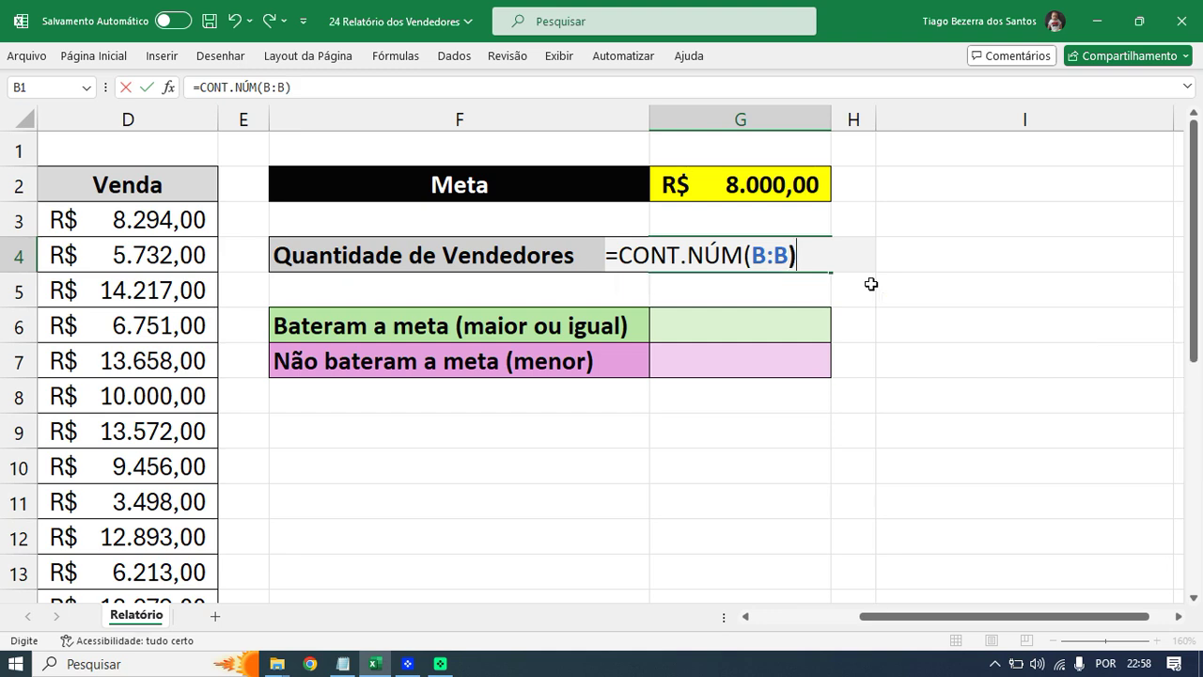
key("Return")
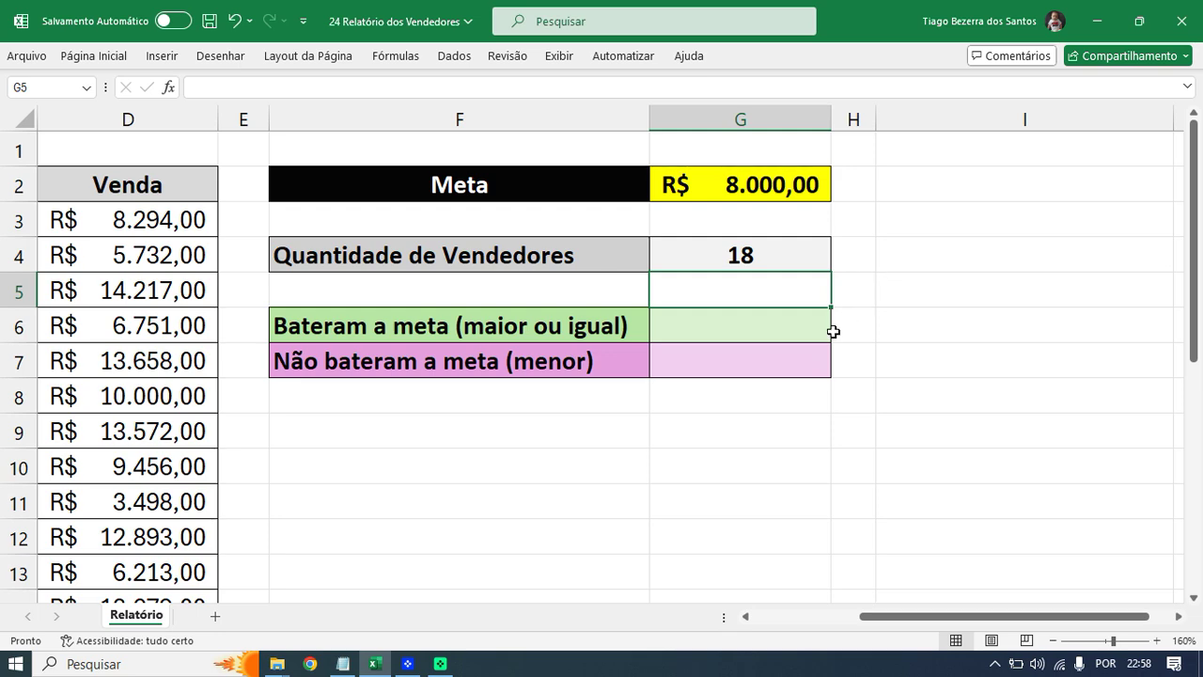
scroll(835, 338, "down", 3, "ctrl")
- Test the count by clearing seller row B12:D12, then undo the deletion
left_click(806, 618)
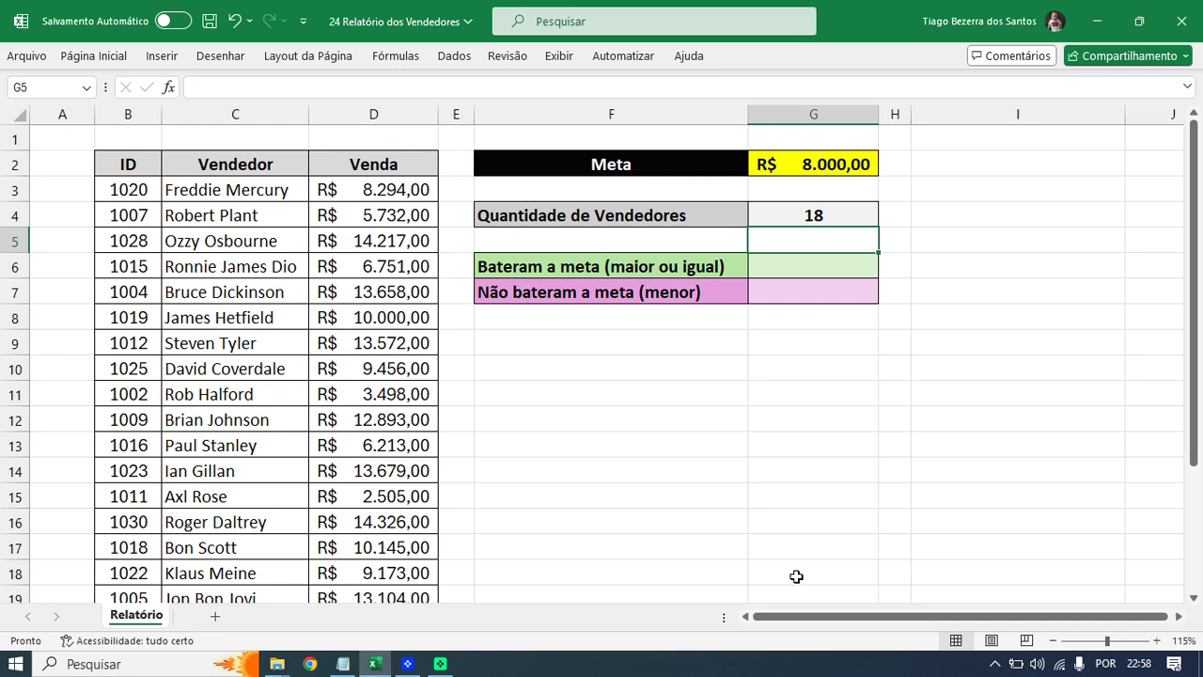
scroll(756, 517, "down", 1)
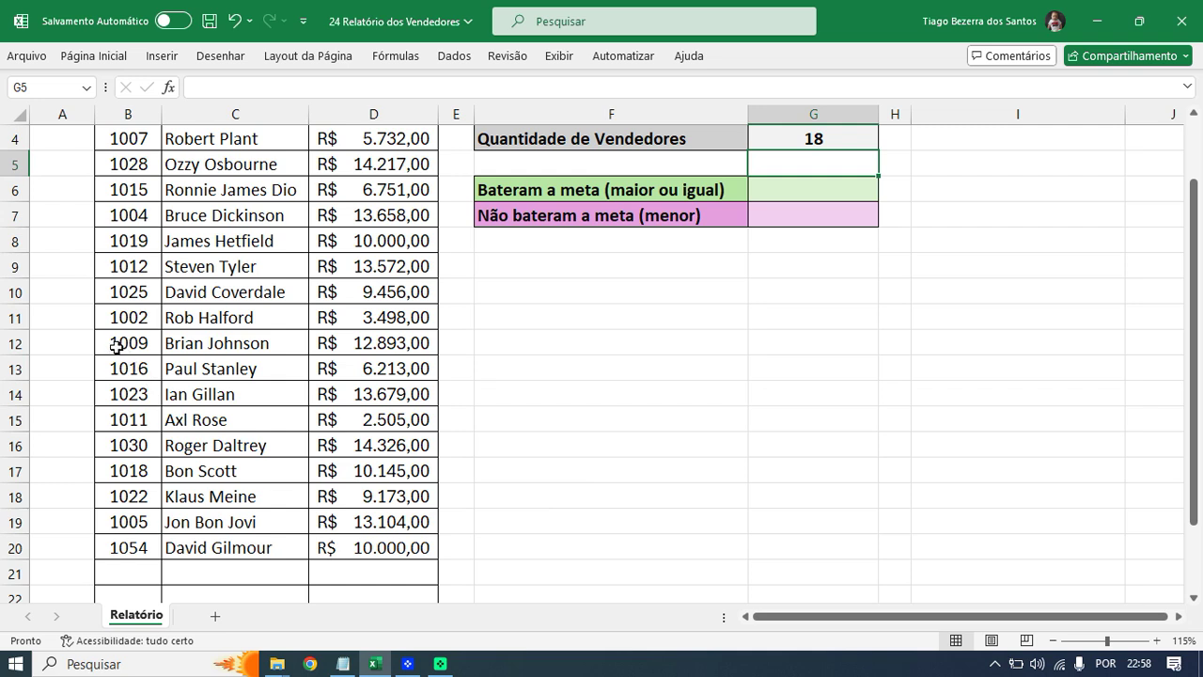
left_click_drag(113, 343, 348, 346)
key("Delete")
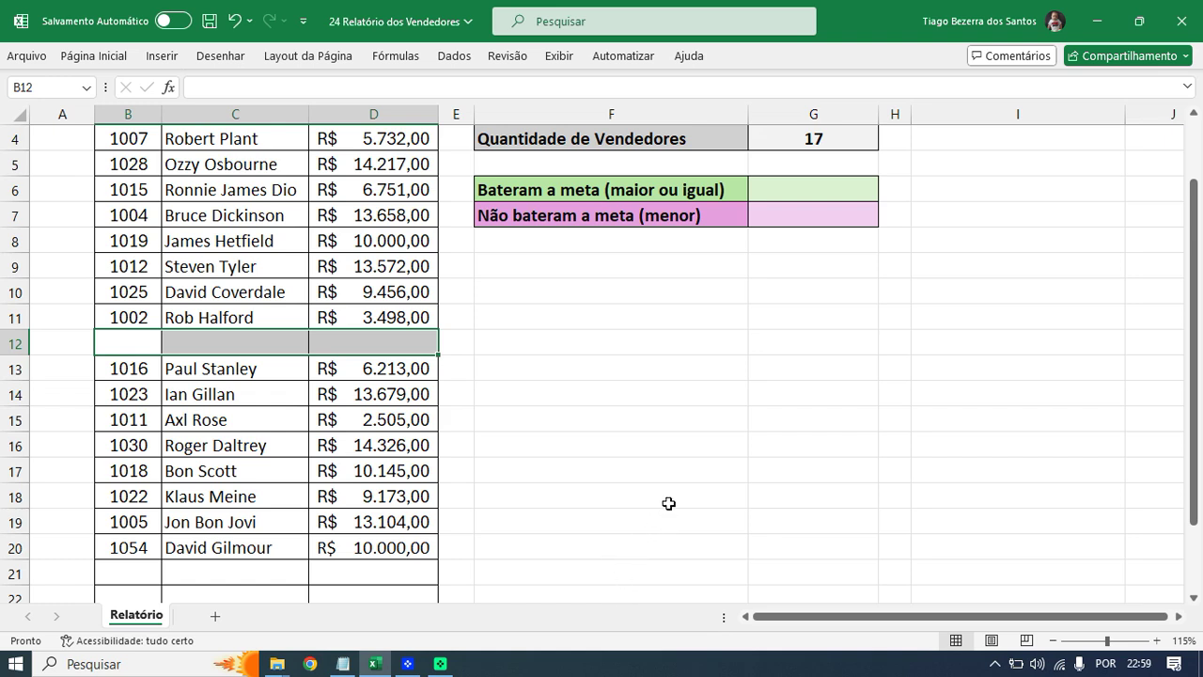
key("ctrl+z")
scroll(354, 486, "down", 1)
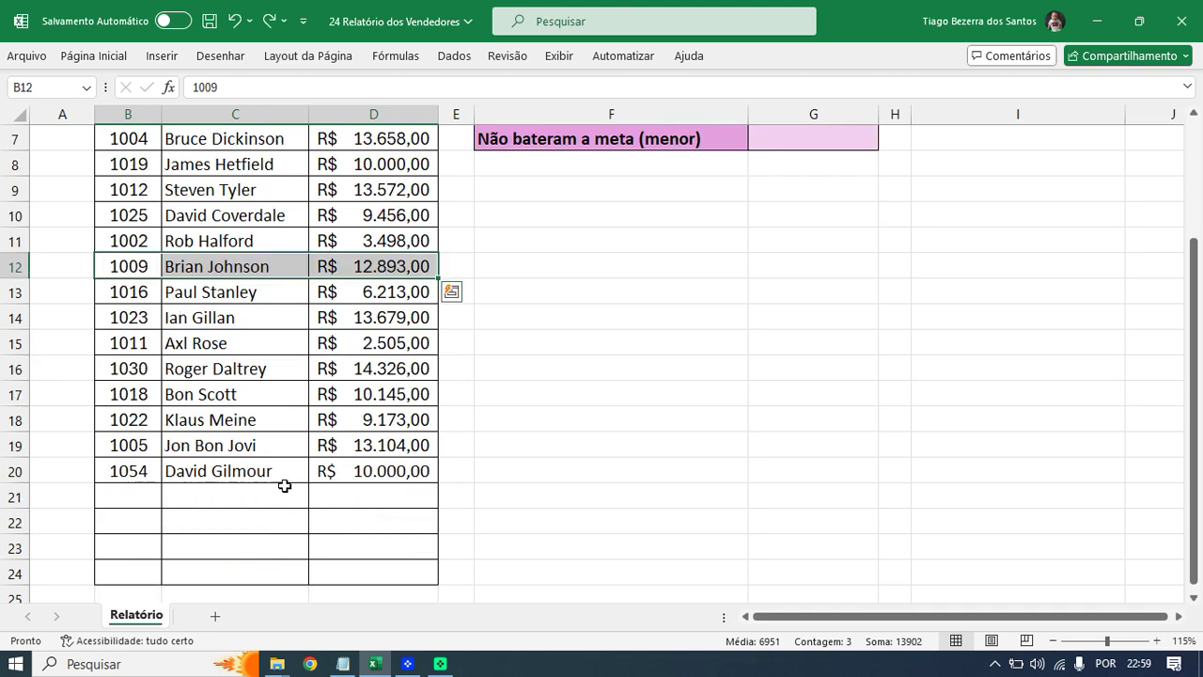
- Add seller ID 1066 in row 21 with the seller's name and a 12000 sale
left_click(141, 500)
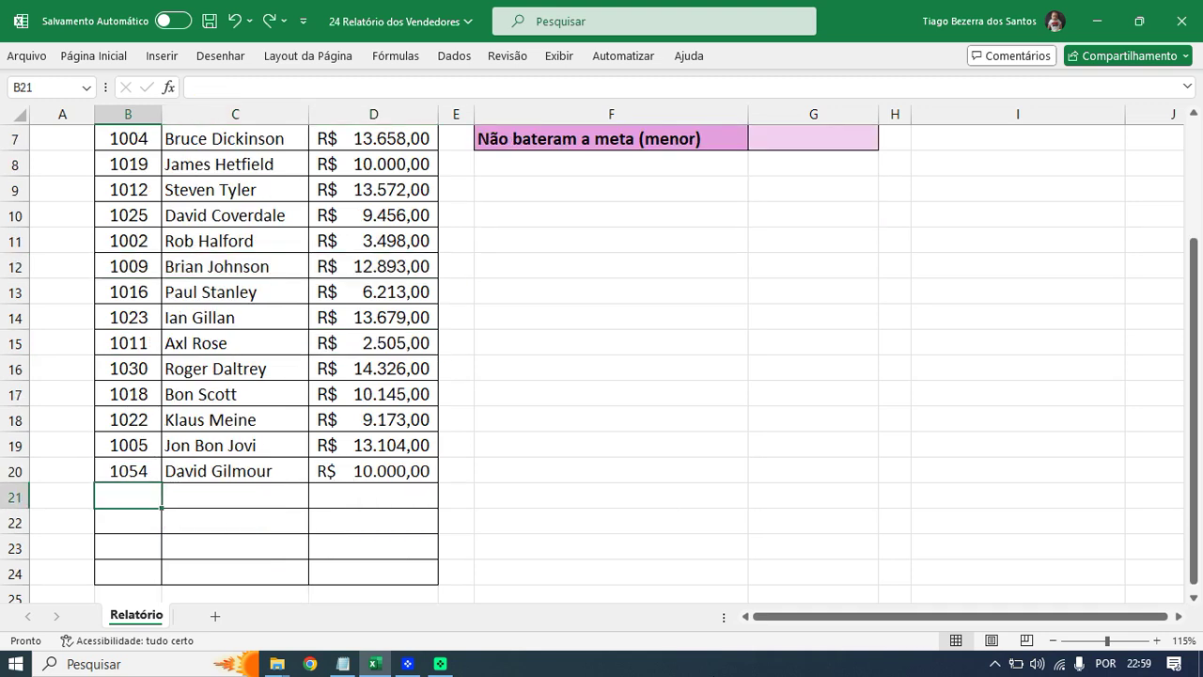
type("1")
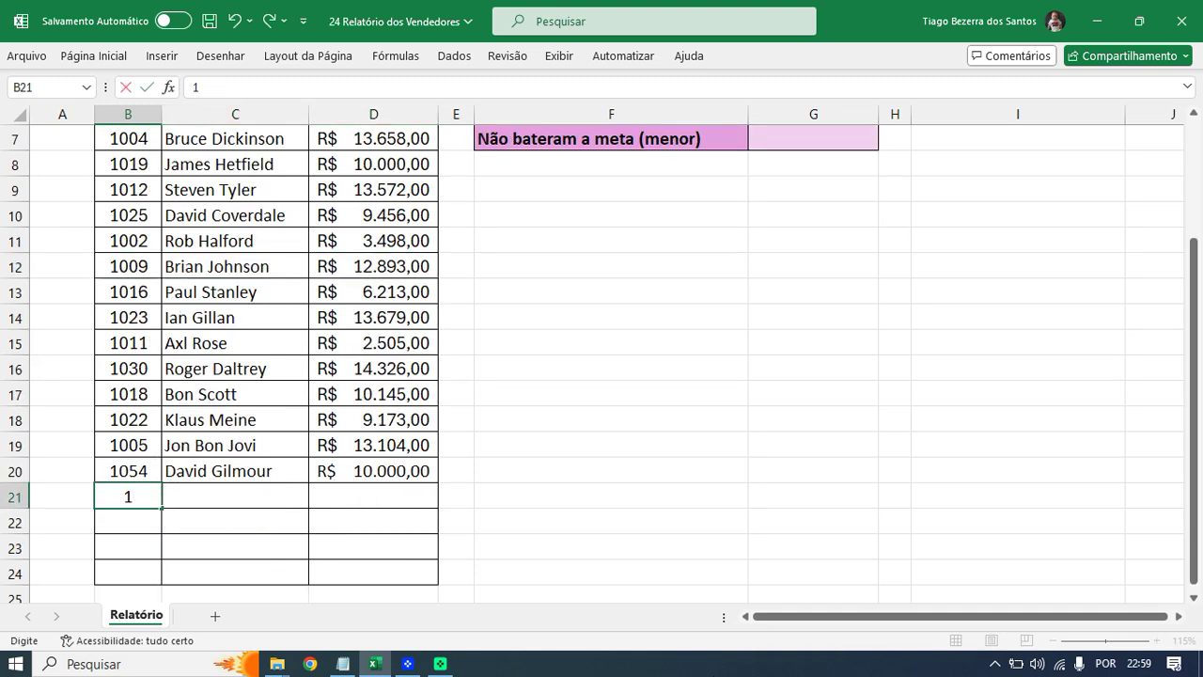
type("066")
key("Tab")
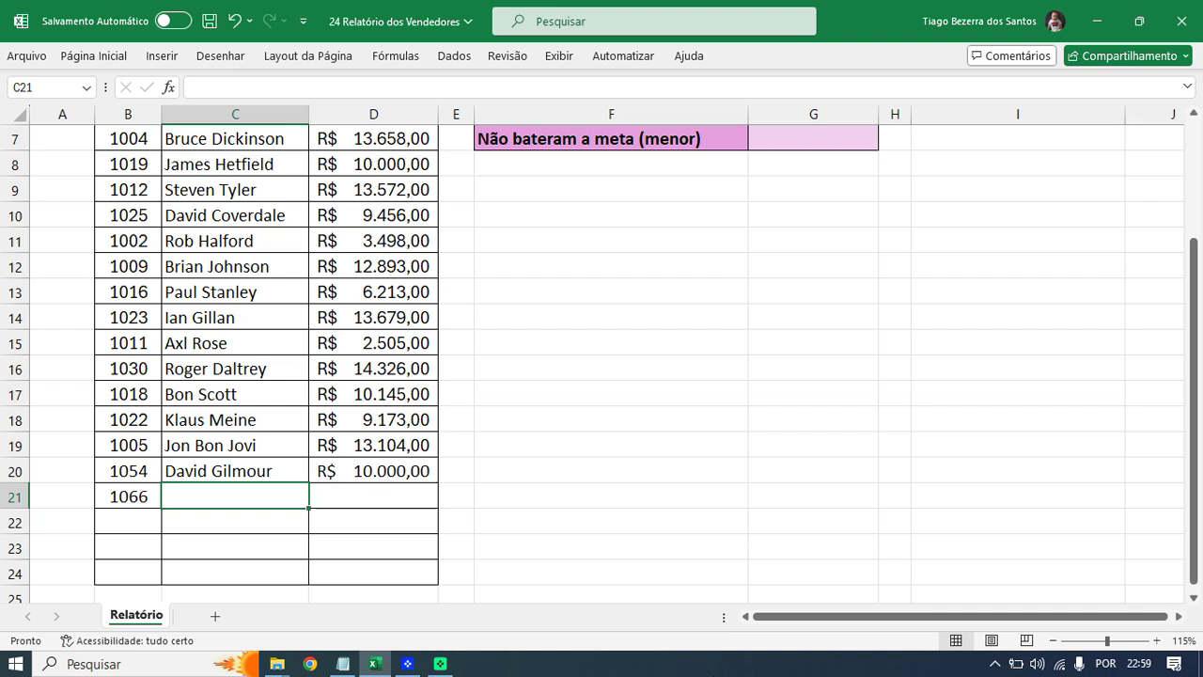
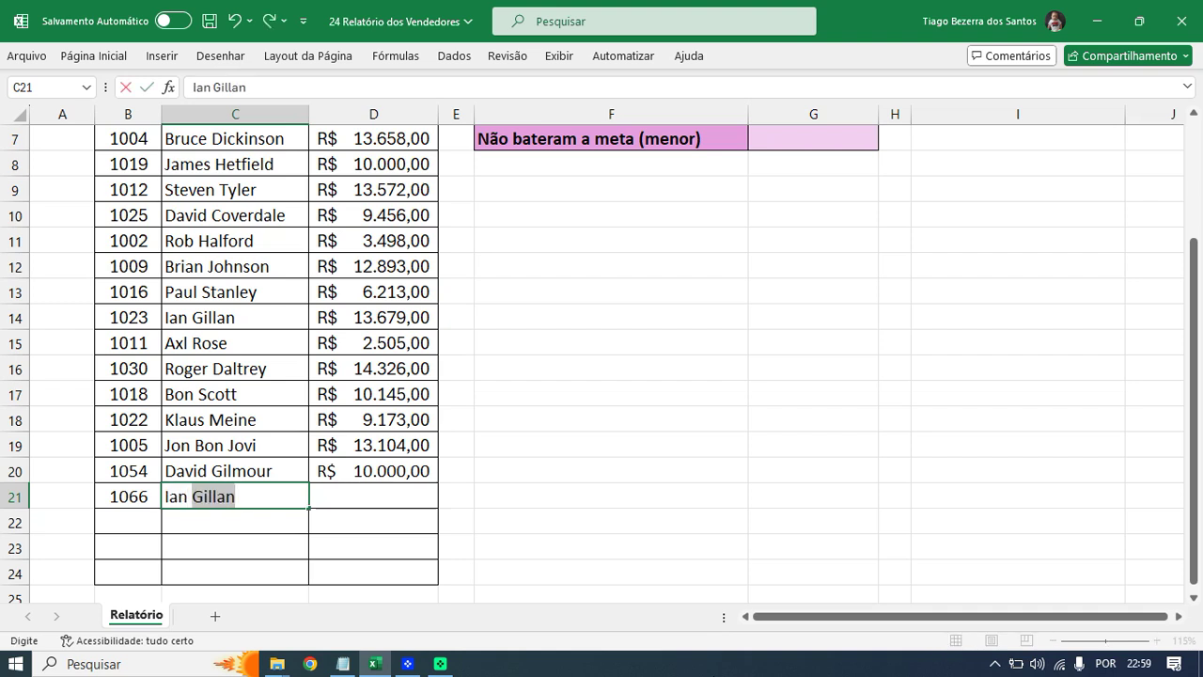
key("Return")
key("Right")
key("Up")
type("12000")
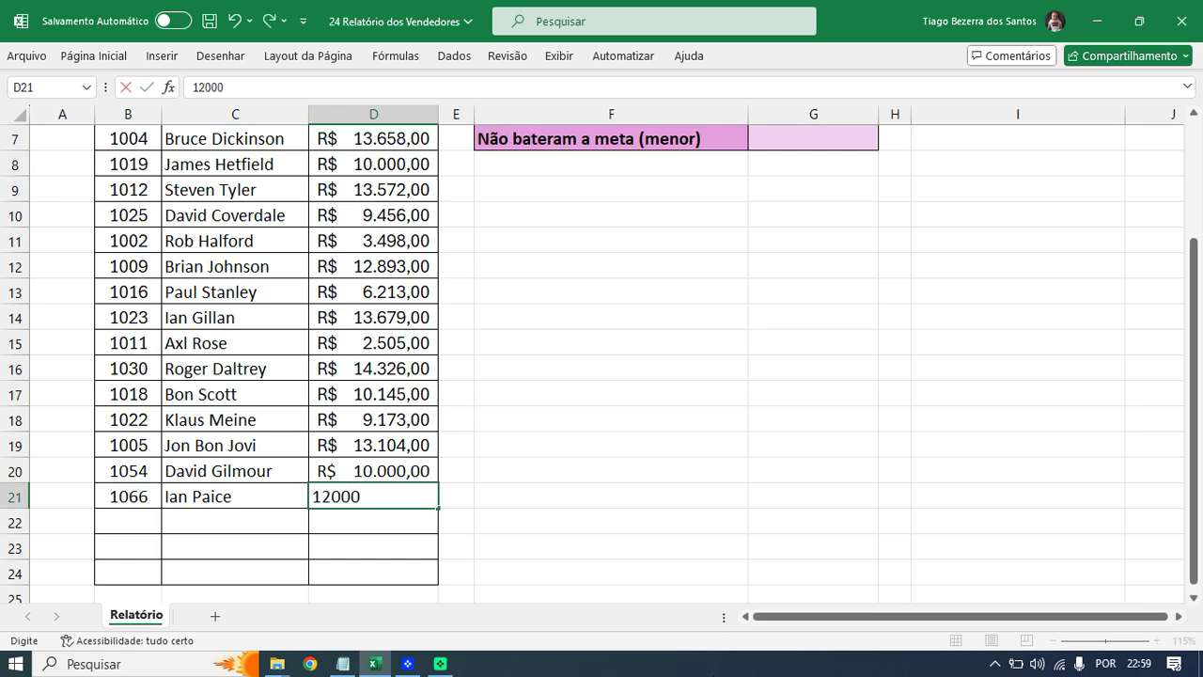
key("Return")
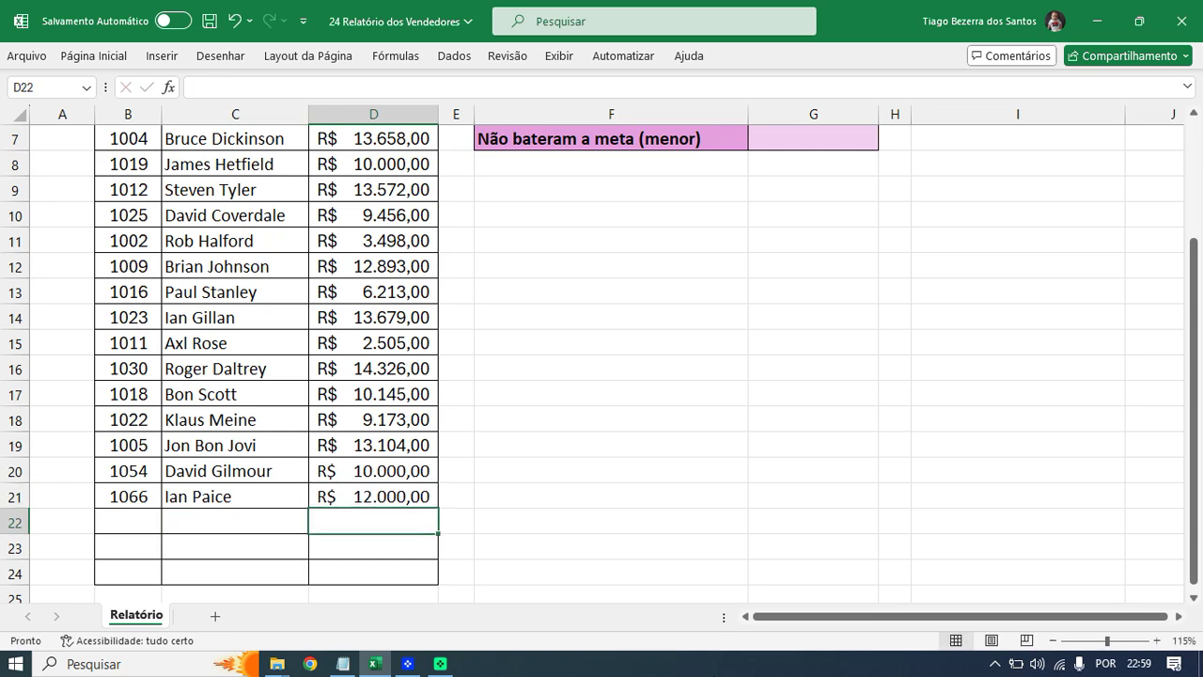
scroll(988, 546, "up", 2)
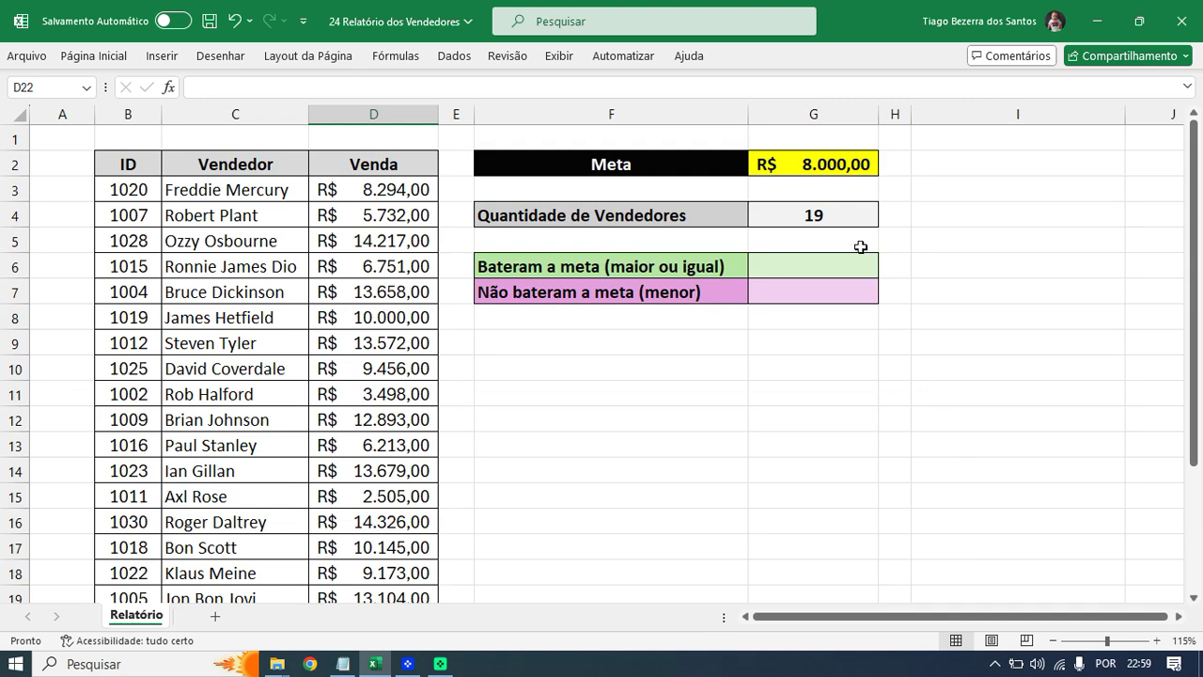
left_click(846, 229)
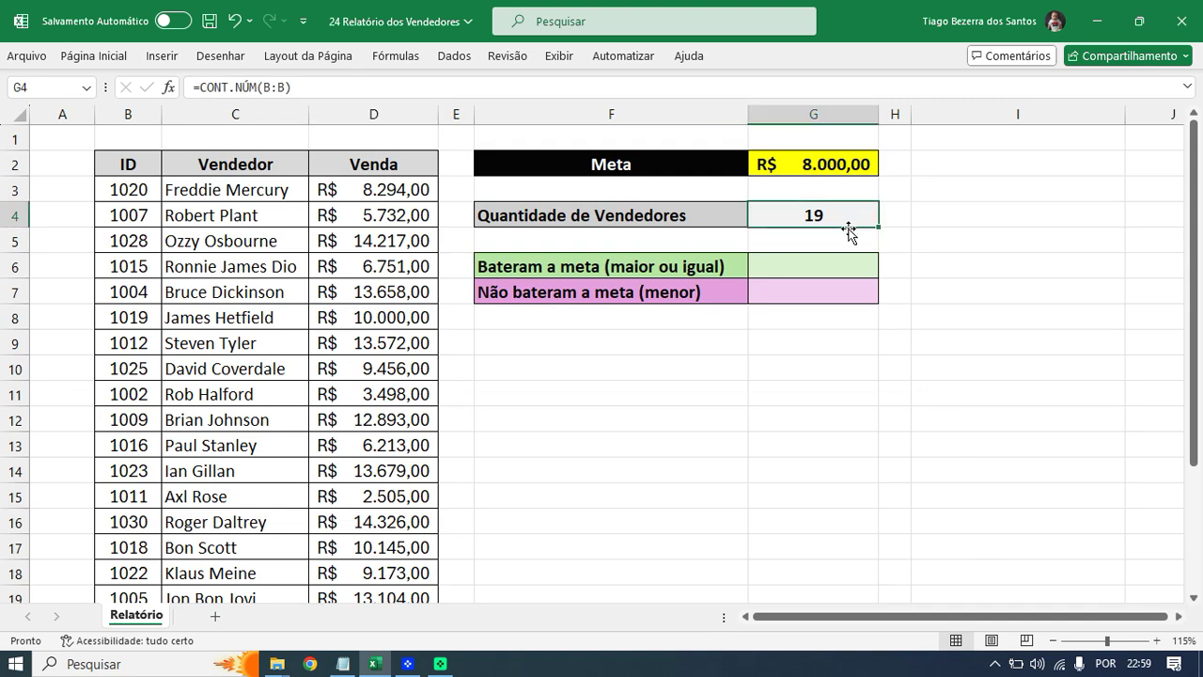
scroll(902, 320, "down", 1)
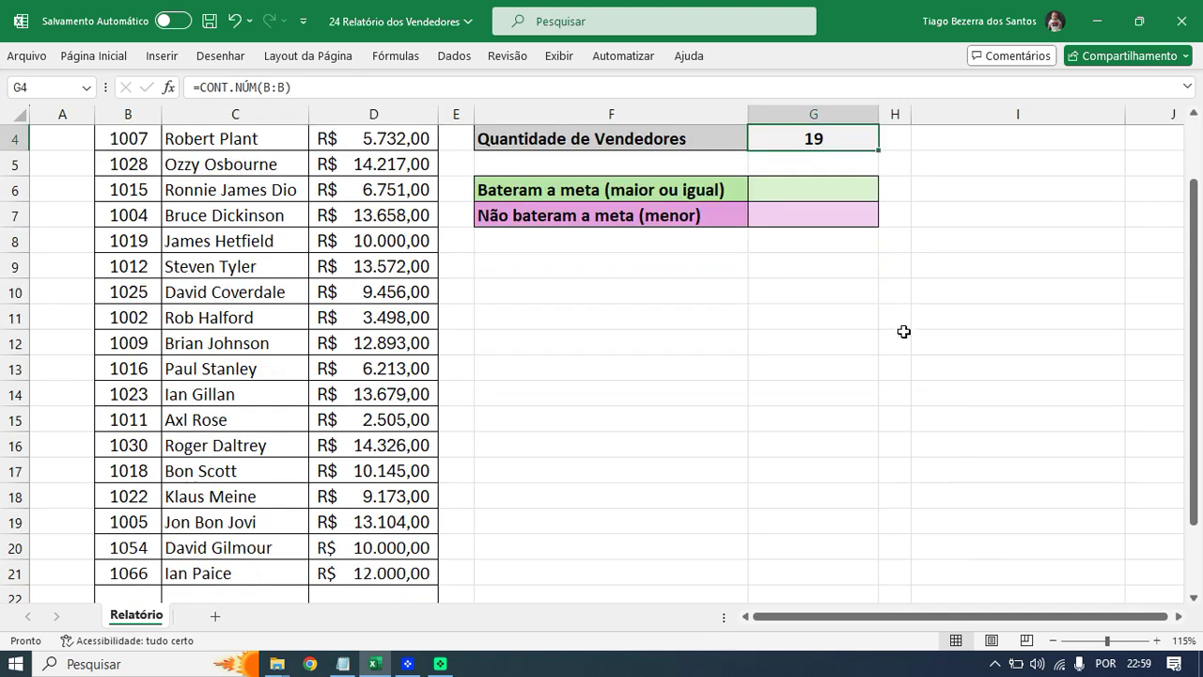
scroll(904, 343, "up", 1)
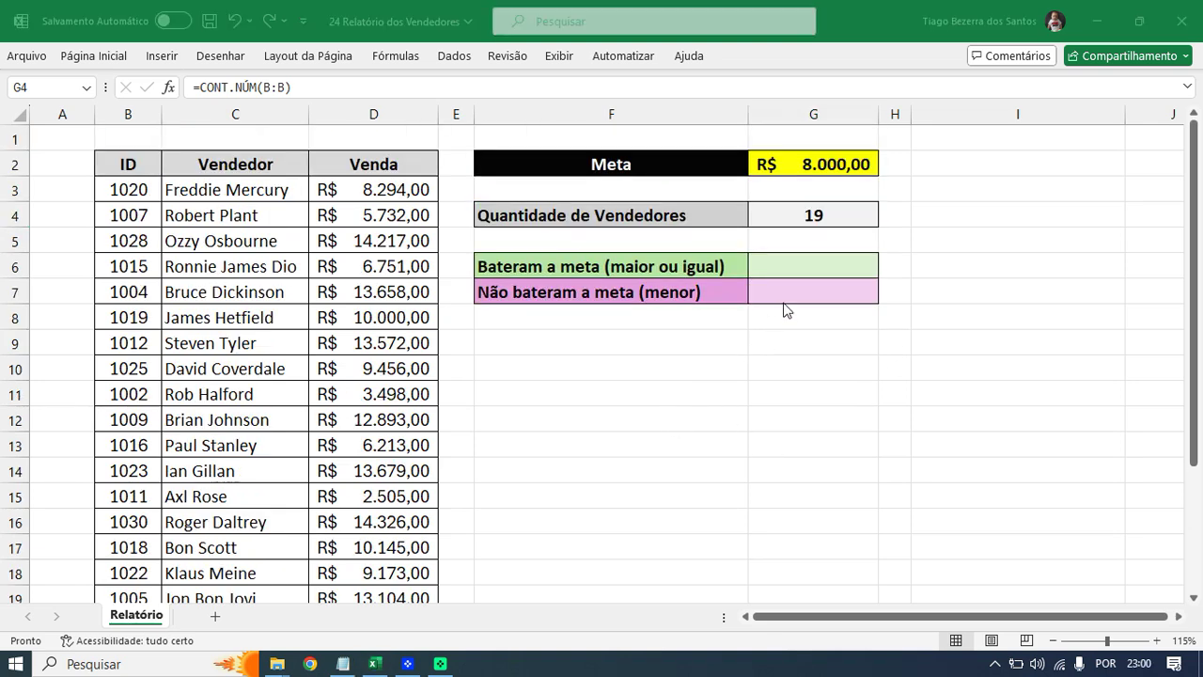
left_click(805, 272)
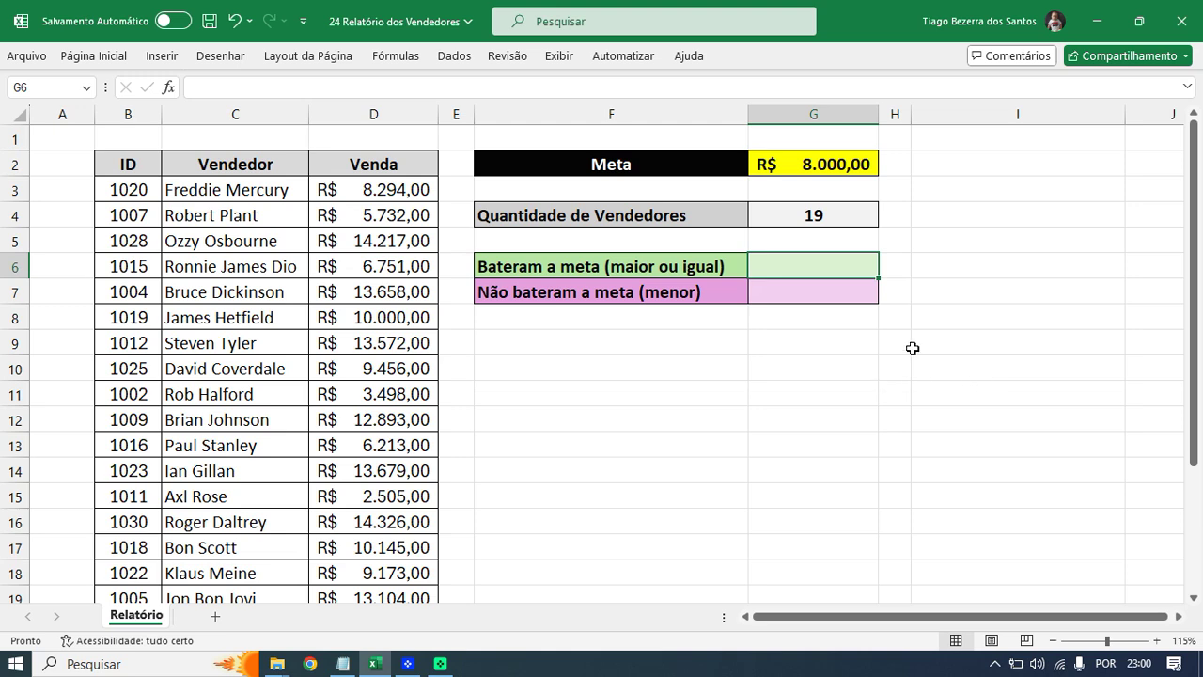
left_click(835, 297)
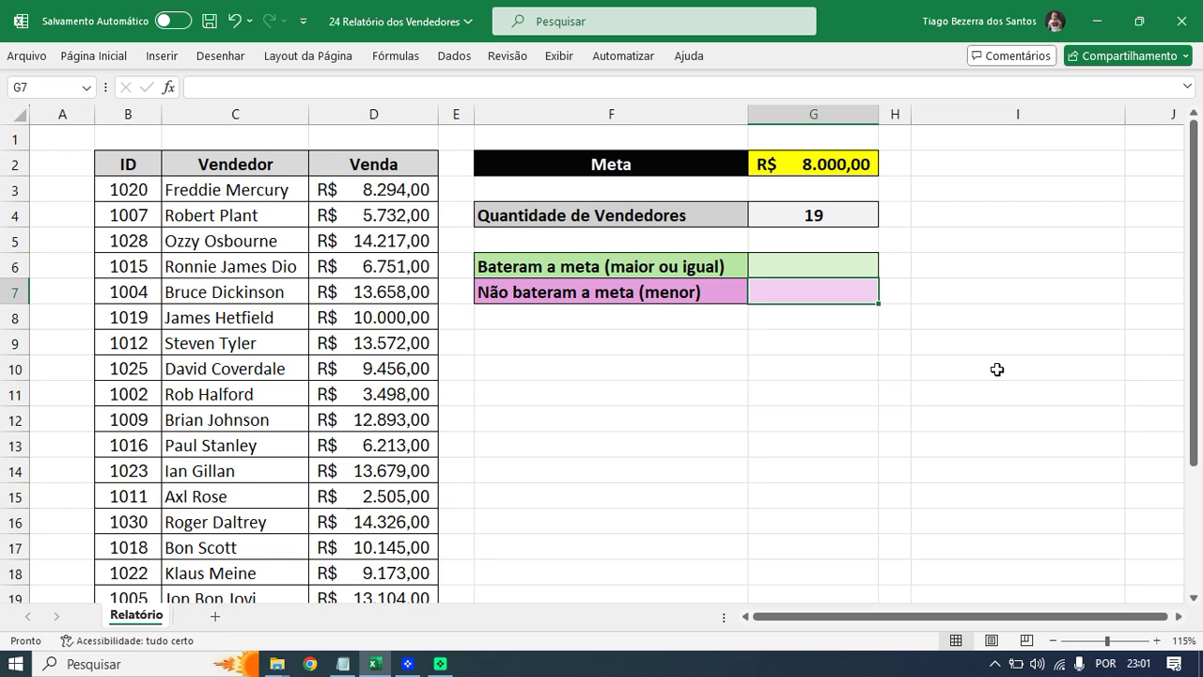
- Start typing =CONT.SE( in G6, the 'Bateram a meta' cell
left_click(849, 265)
scroll(874, 349, "up", 3)
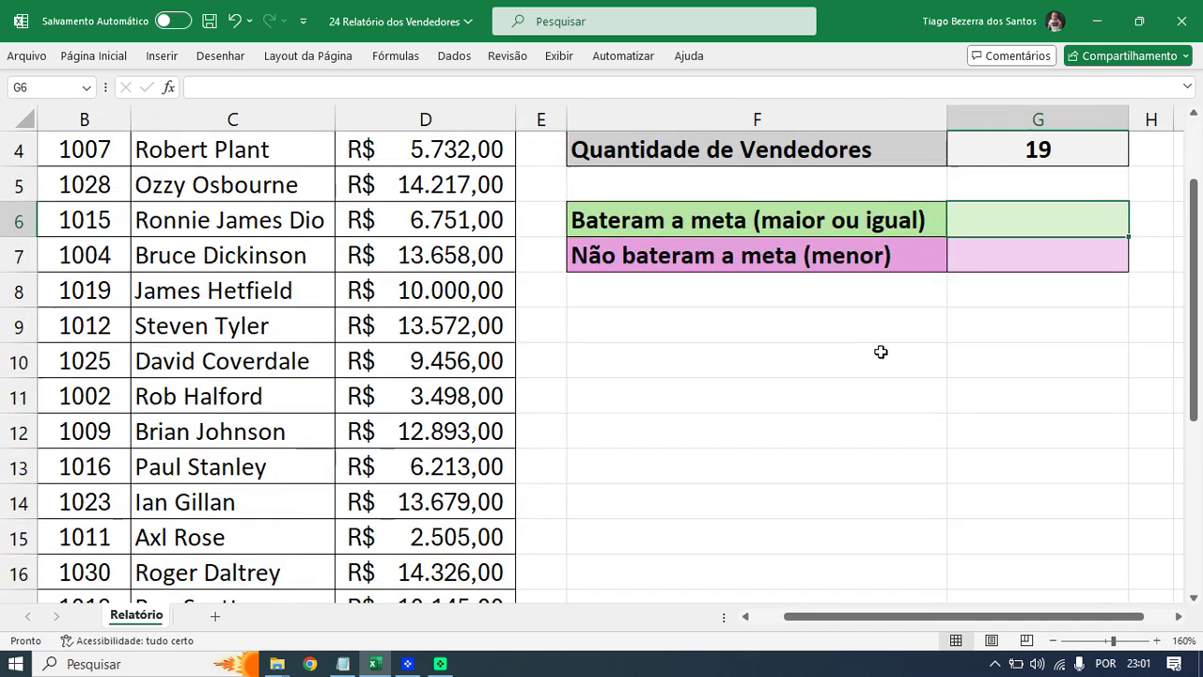
scroll(1100, 438, "up", 1)
type("=cont.se")
key("Tab")
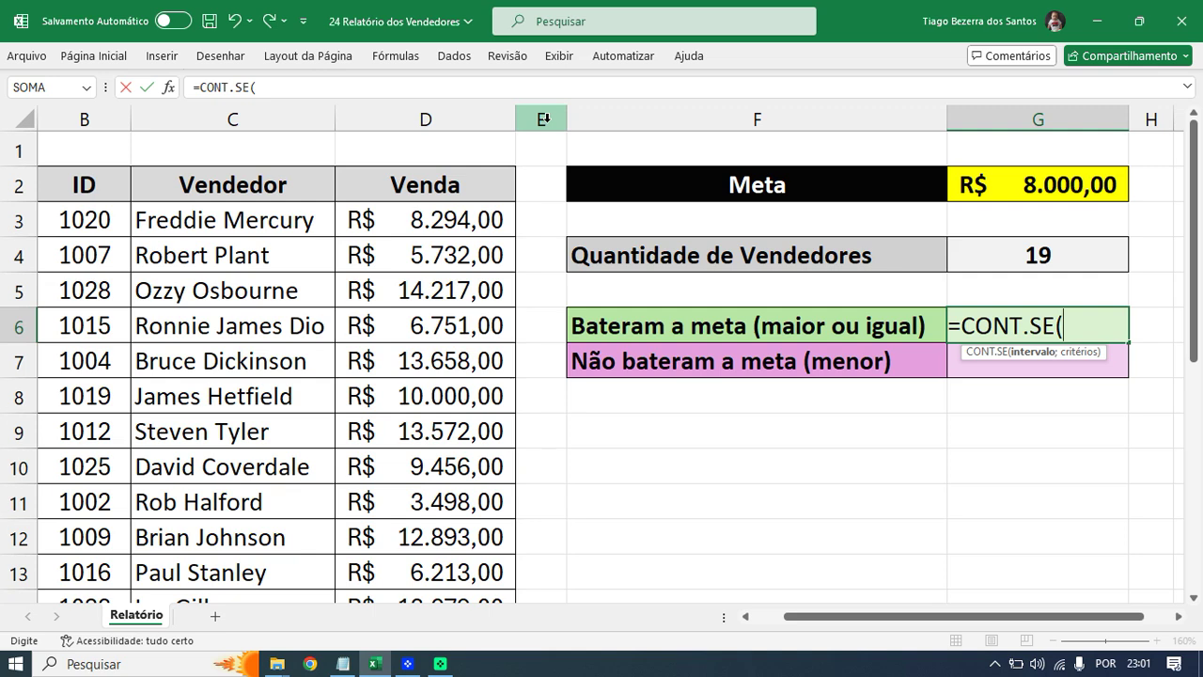
- Try a G6 draft on column E with a "SIM"/"não" criterion, then discard it
left_click(543, 119)
type(";\"SIM\"")
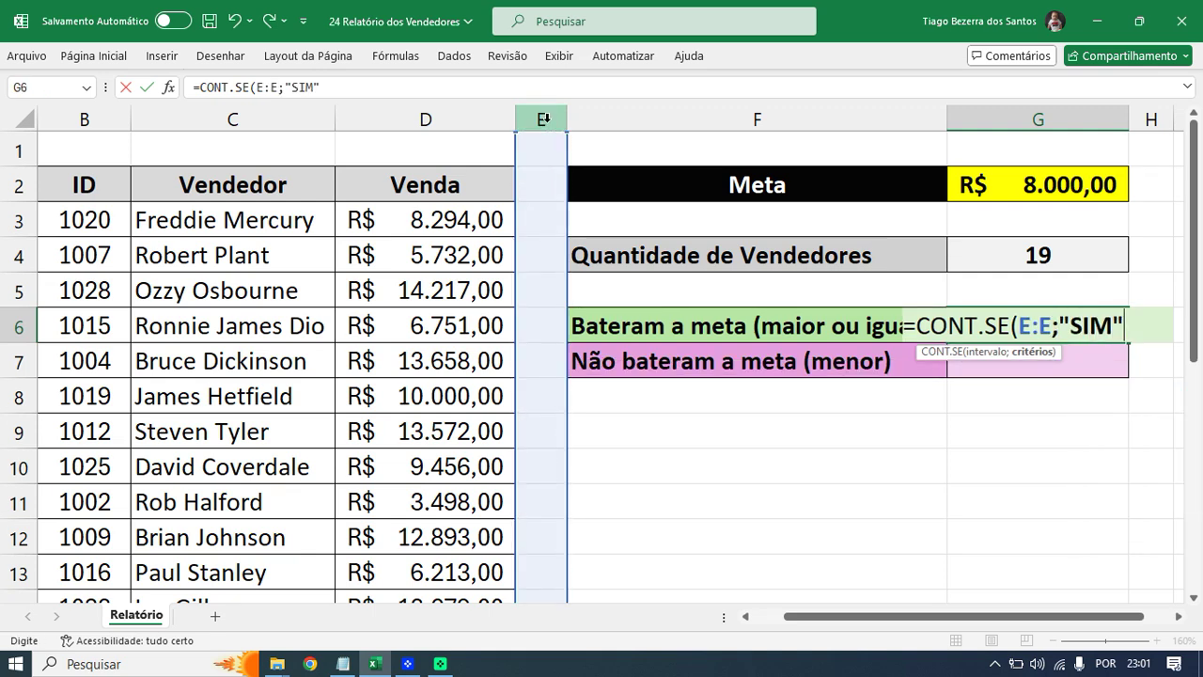
key("BackSpace")
key("BackSpace")
key("BackSpace")
key("BackSpace")
type("não")
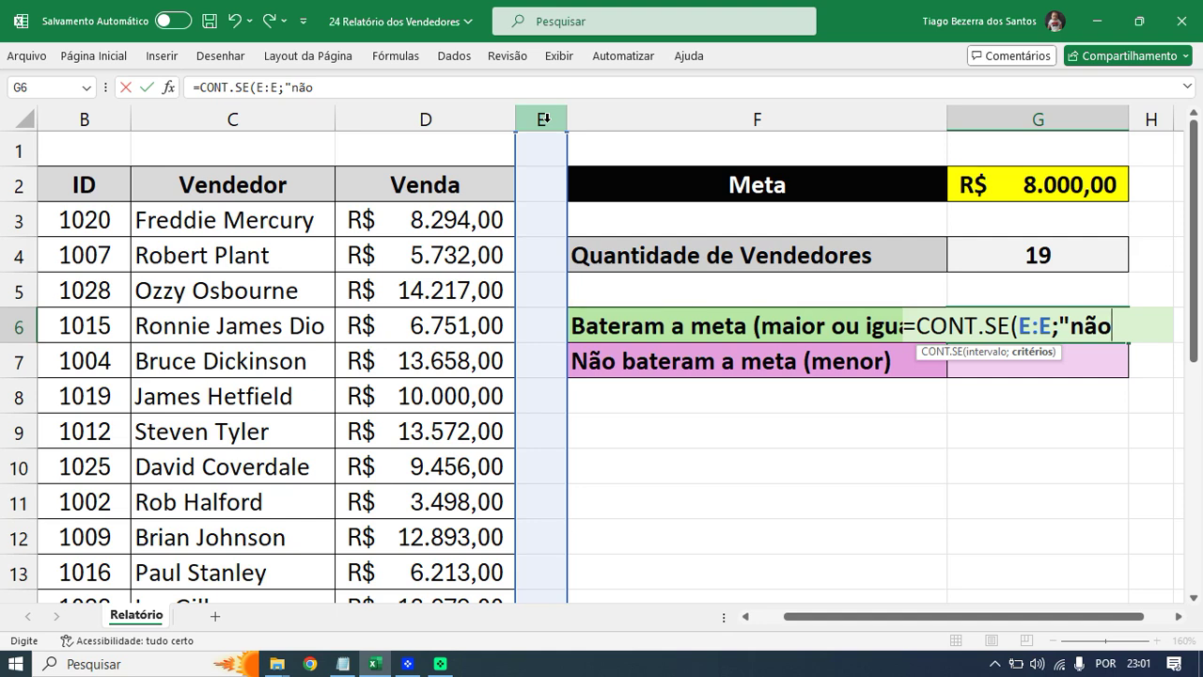
key("Escape")
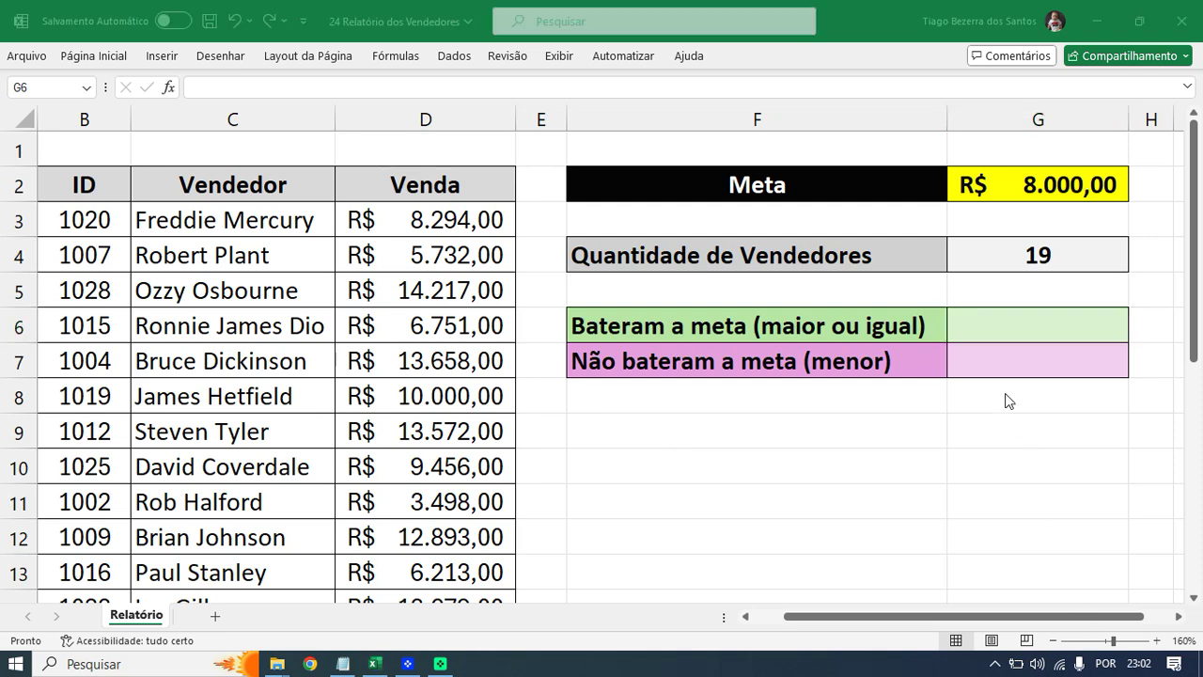
left_click(989, 328)
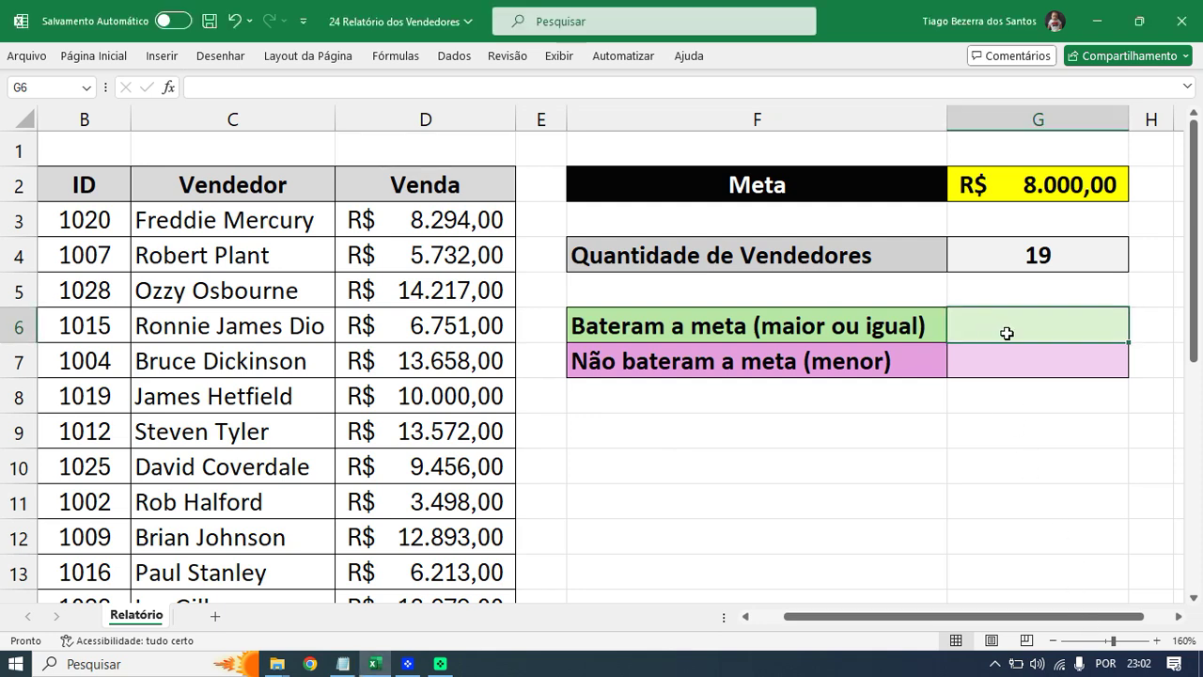
scroll(996, 398, "down", 2, "ctrl")
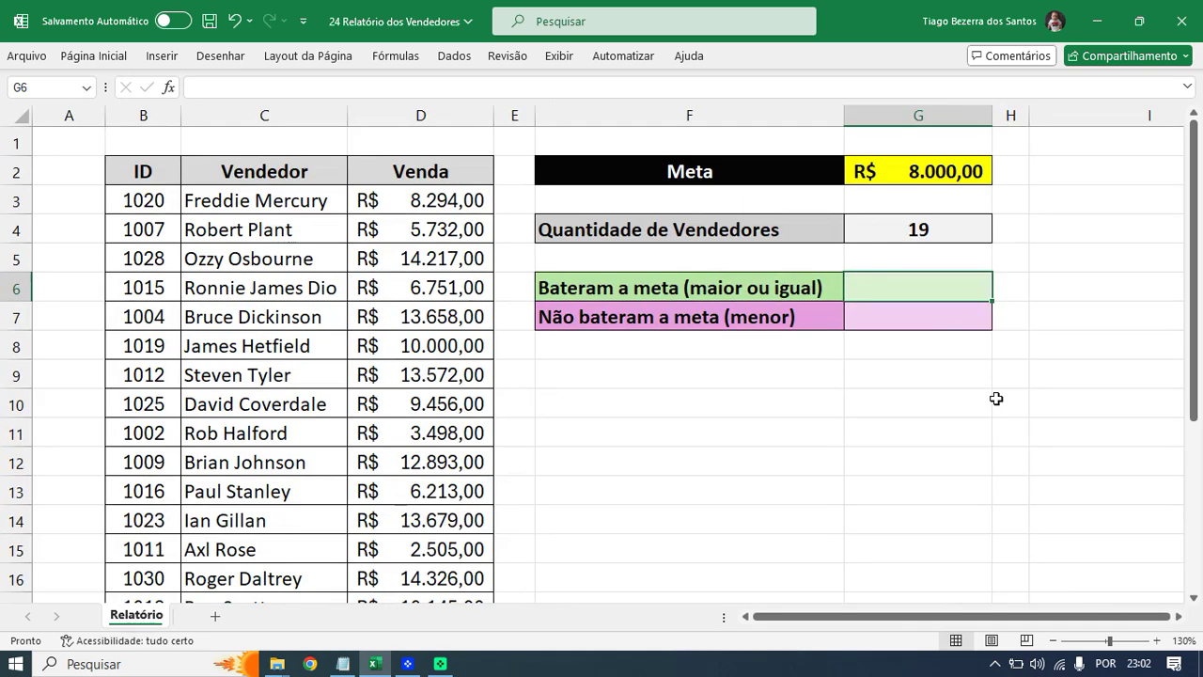
type("=")
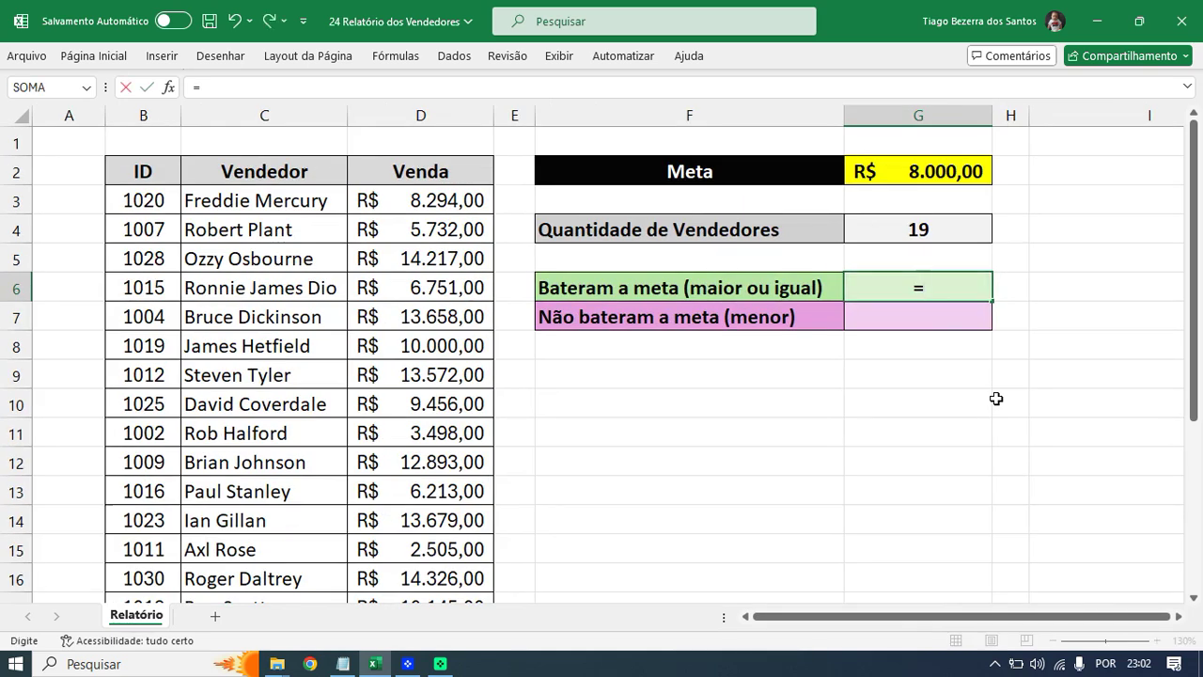
type("cont.se")
key("Tab")
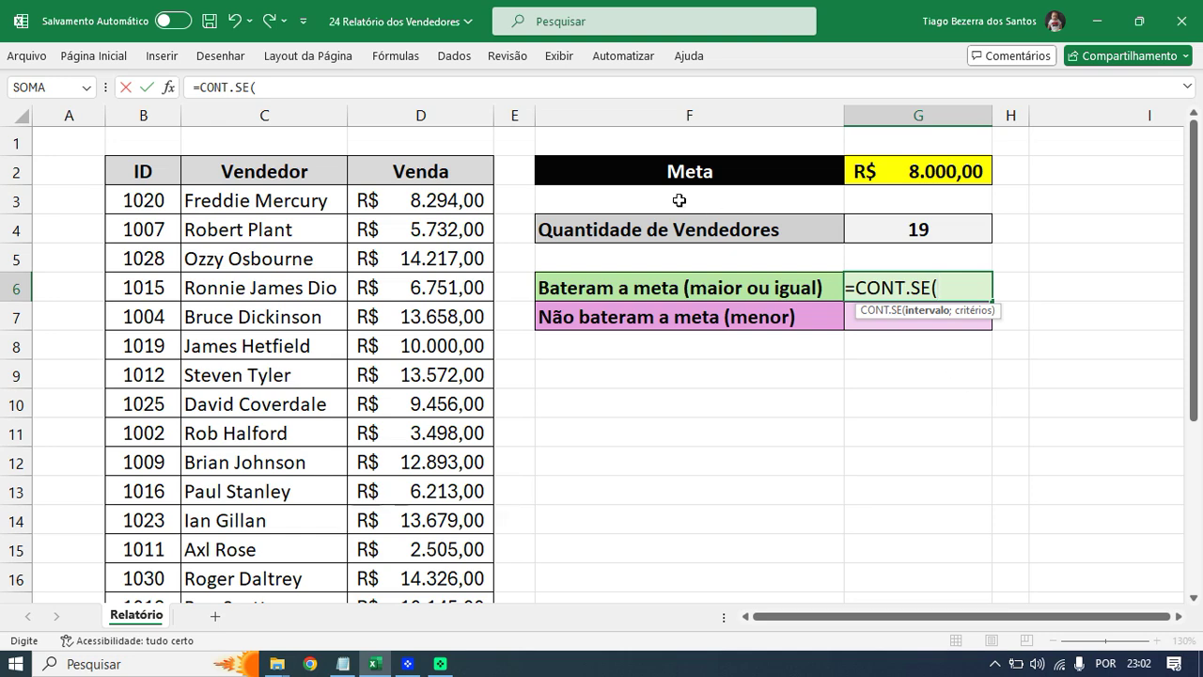
left_click(444, 116)
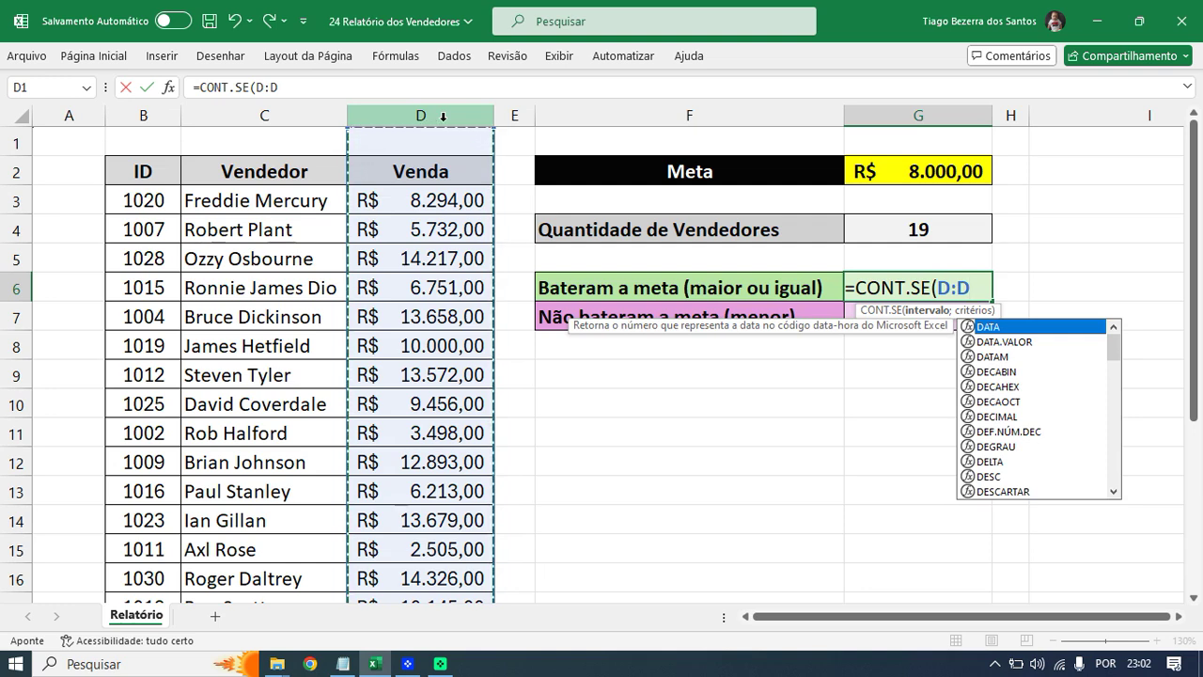
type(";")
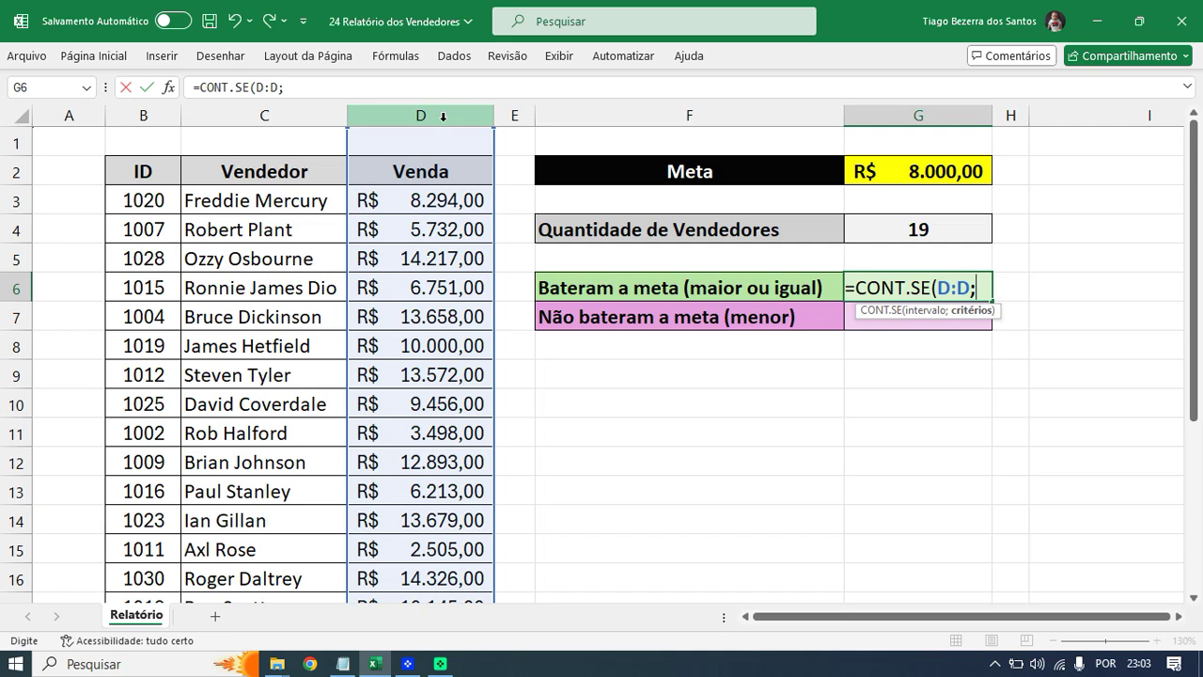
type("\"")
key("Escape")
- Start =CONT.SE( in G6 with the Venda column D as the range
scroll(797, 352, "up", 3, "ctrl")
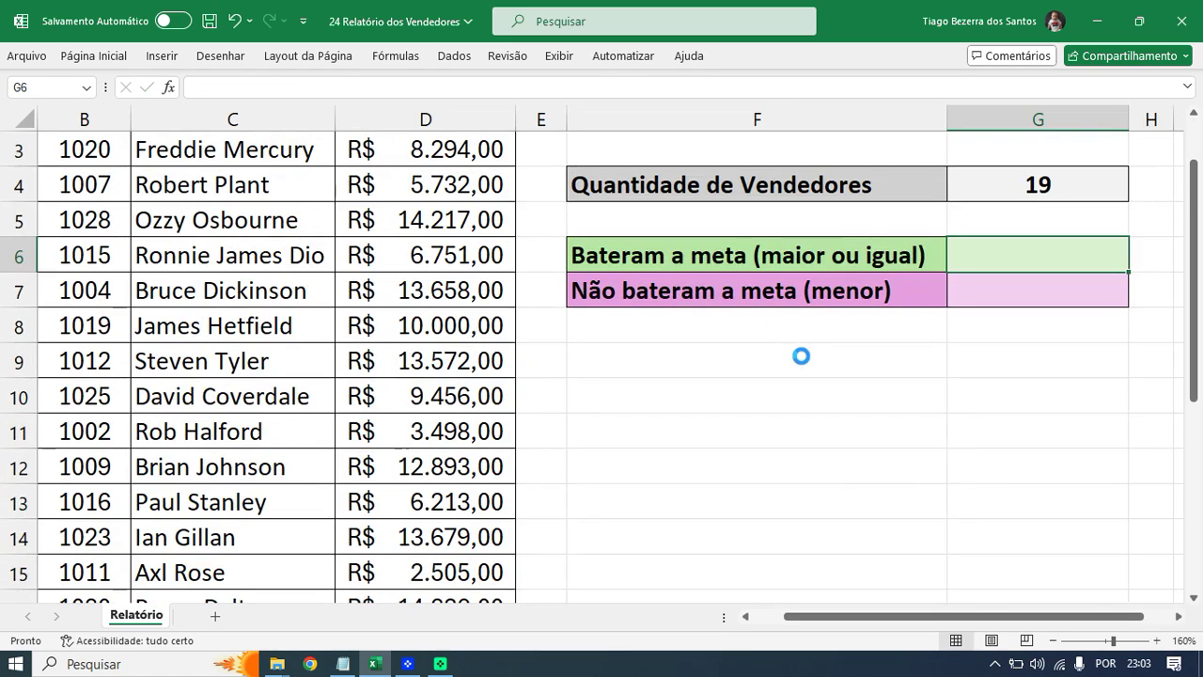
scroll(801, 356, "up", 3, "ctrl")
scroll(964, 404, "up", 1)
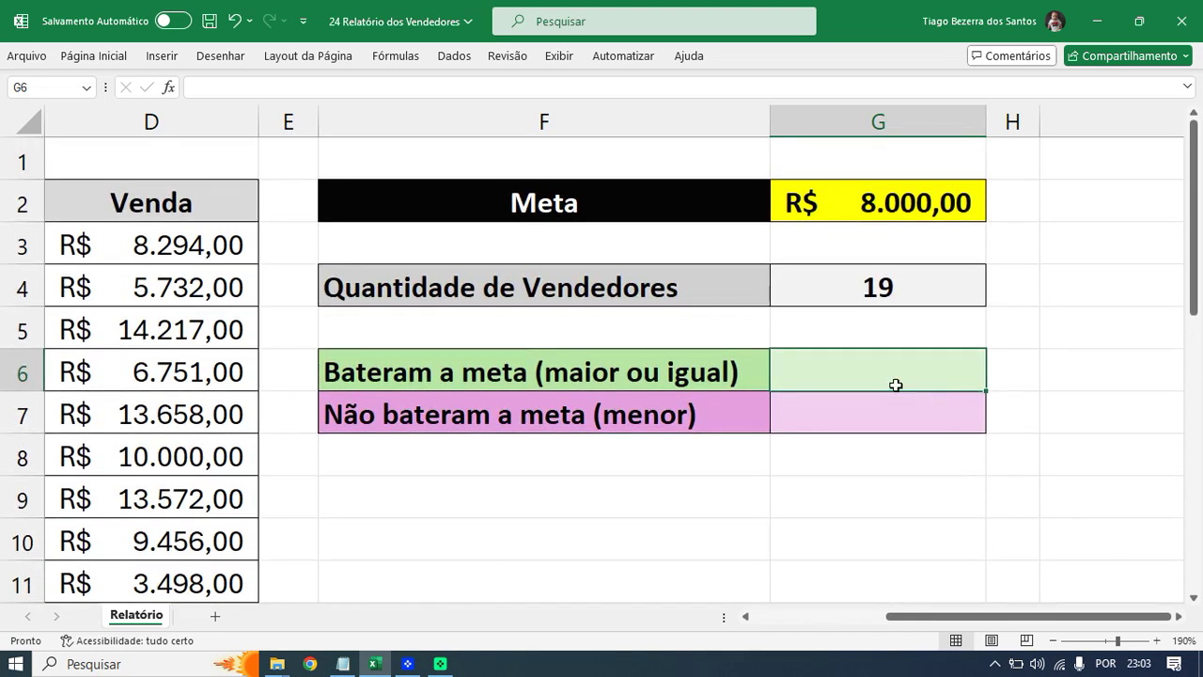
type("=cont.se")
key("Tab")
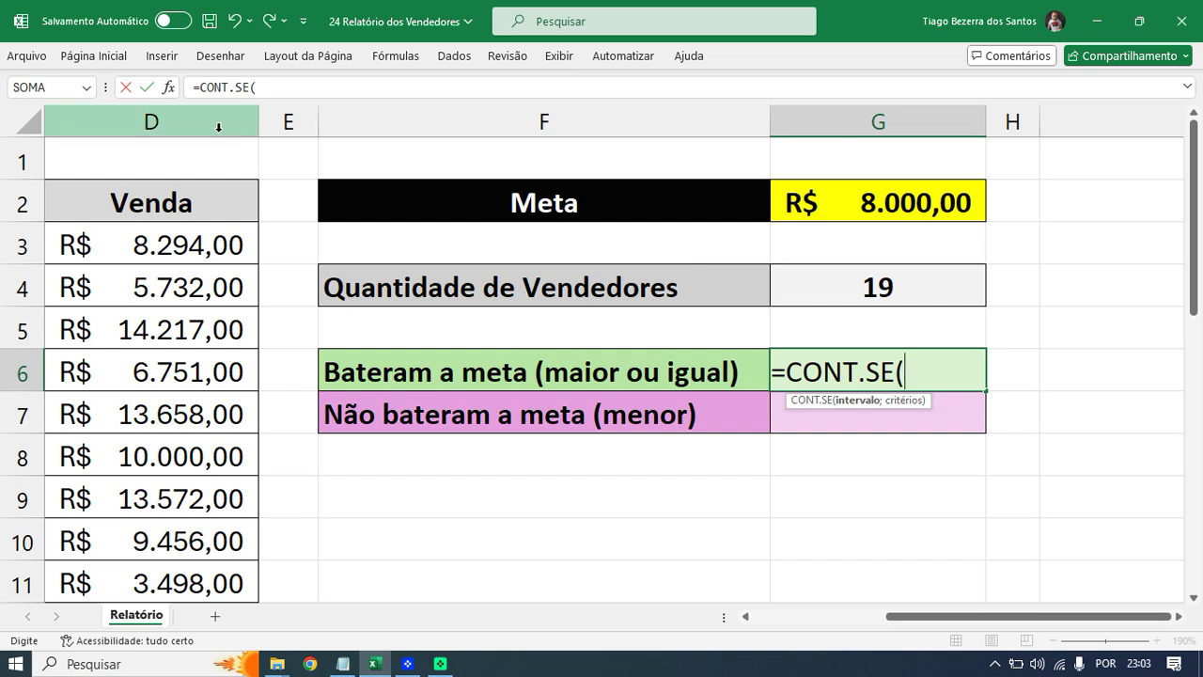
left_click(219, 127)
- Finish the criterion as ">=8000" so G6 shows 14 sellers
type(";")
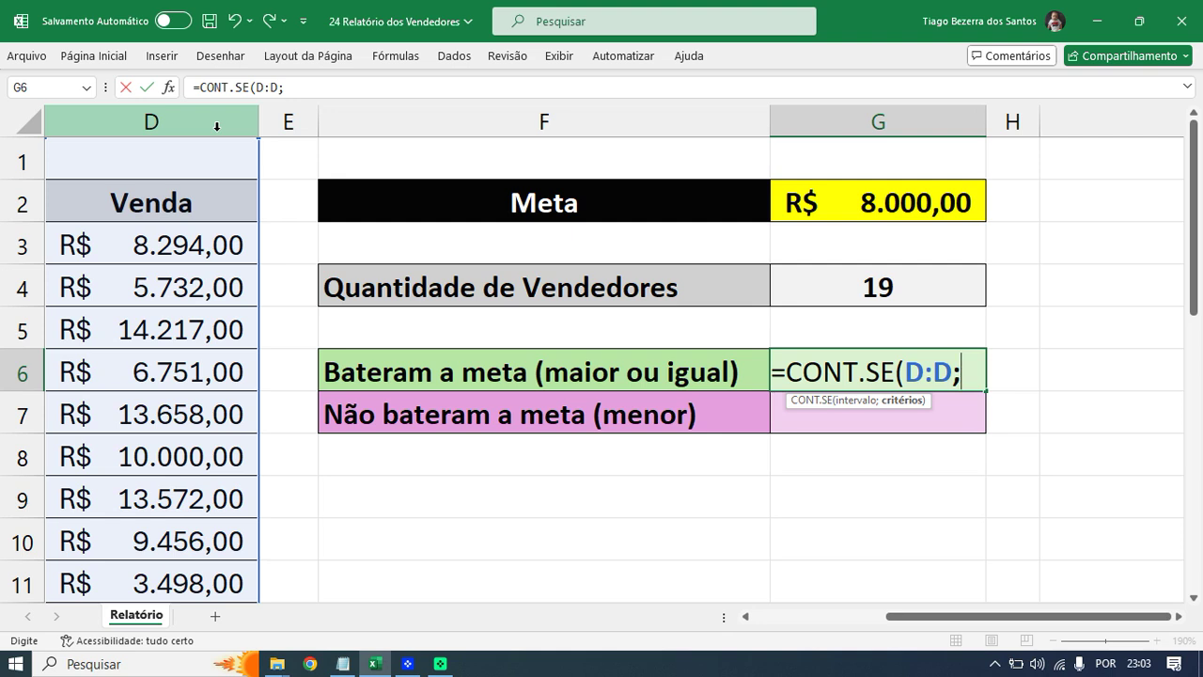
type("\"sim")
key("BackSpace")
key("BackSpace")
key("BackSpace")
type("não")
key("BackSpace")
key("BackSpace")
key("BackSpace")
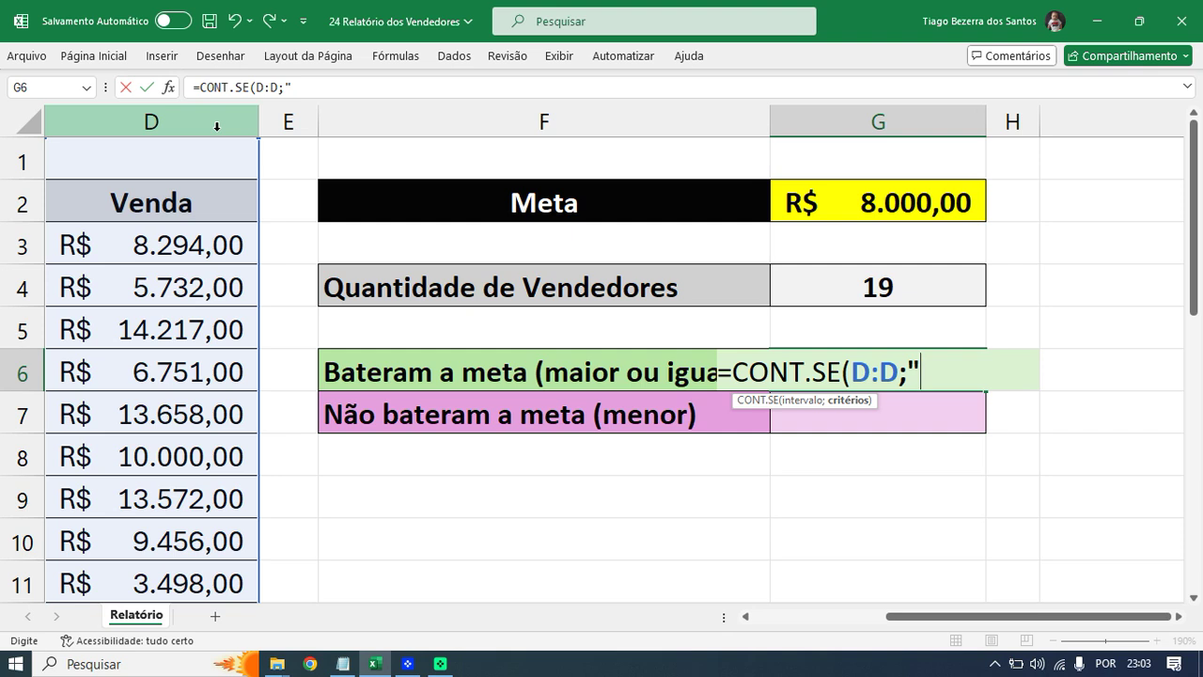
type(">=")
type("8000")
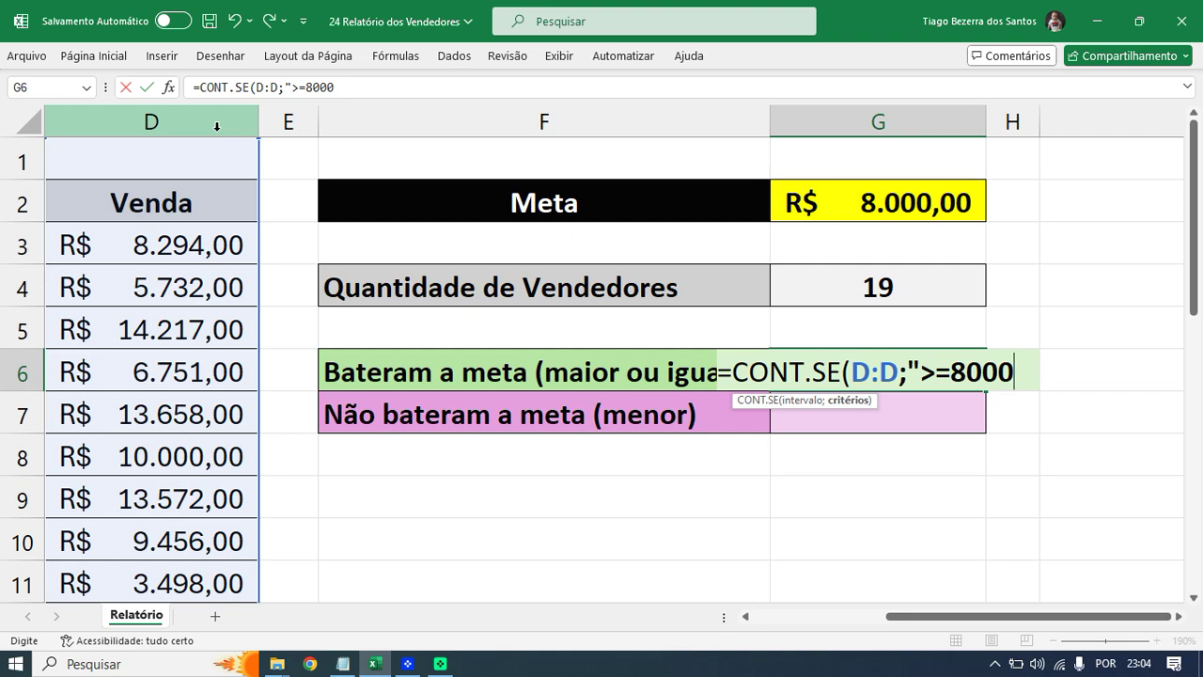
type("\")")
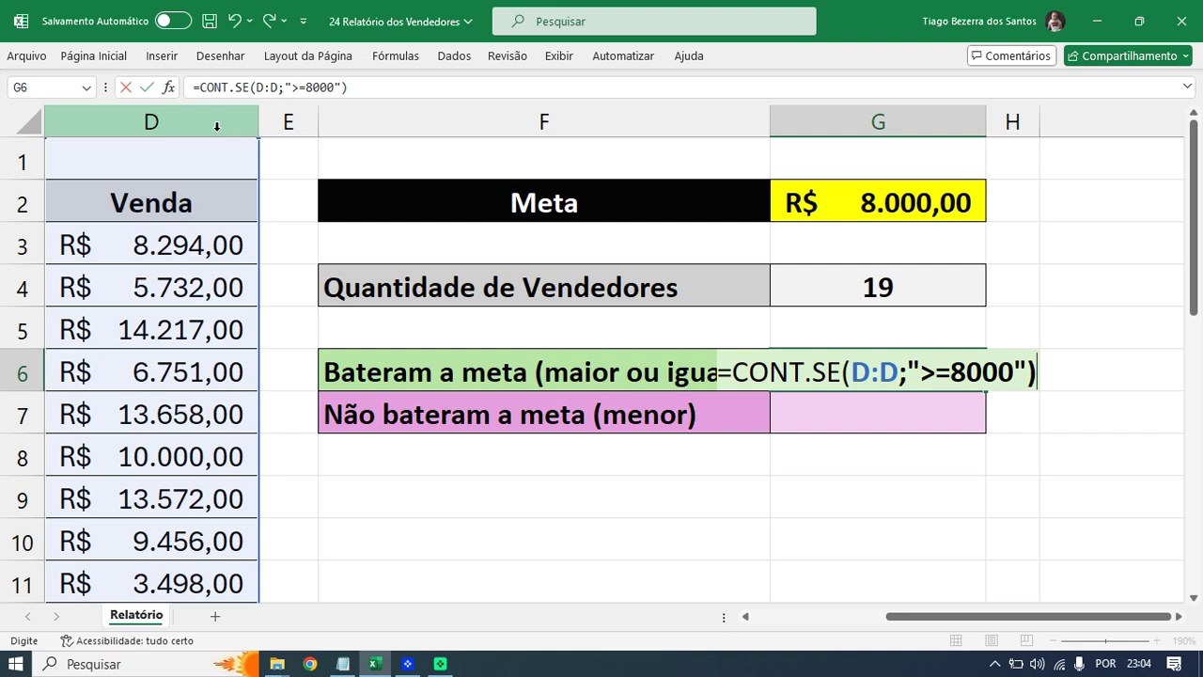
key("Return")
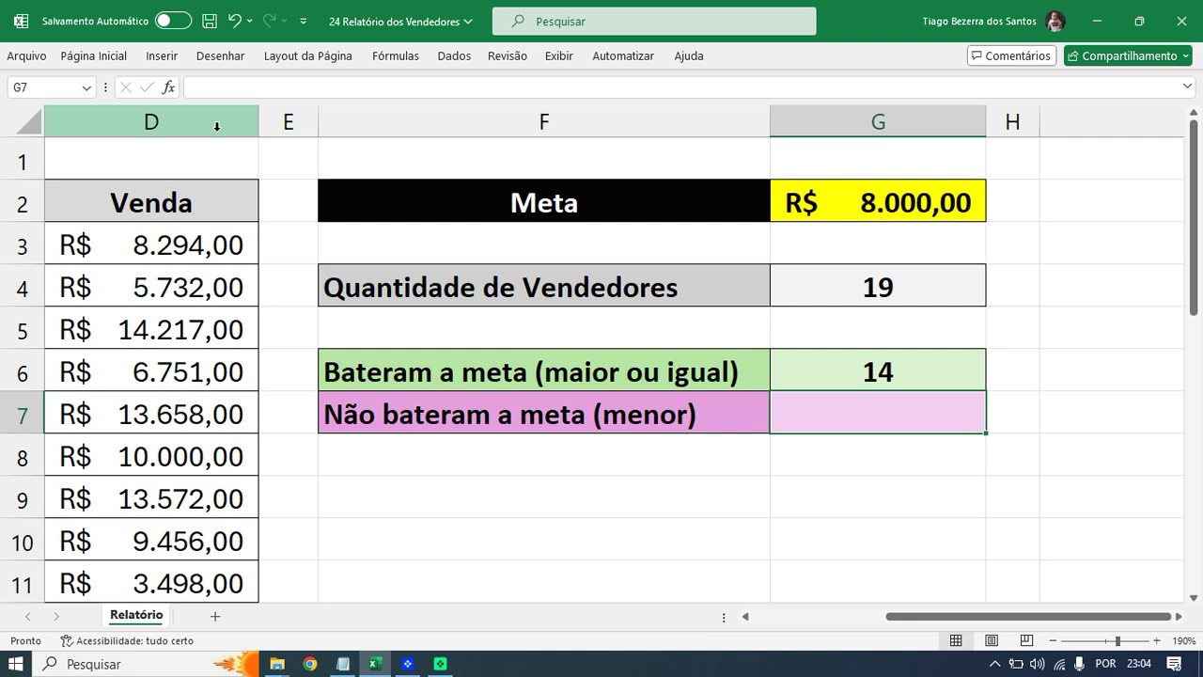
scroll(262, 340, "down", 3, "ctrl")
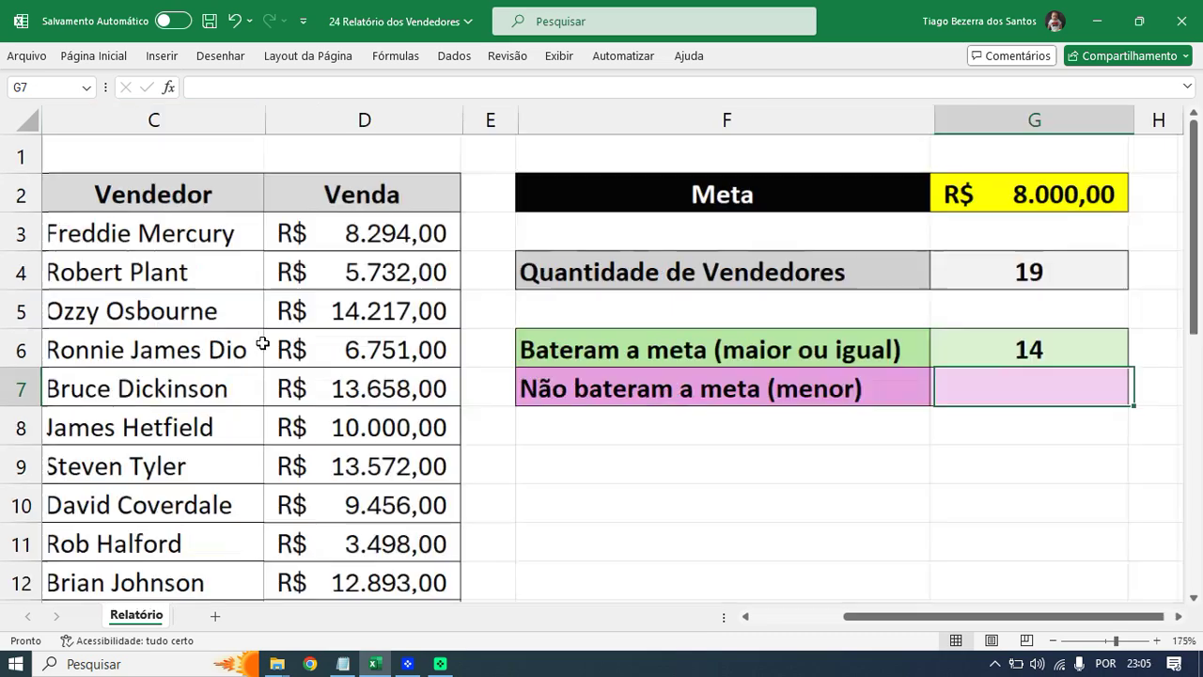
left_click_drag(1200, 280, 1198, 325)
scroll(846, 372, "down", 1, "ctrl")
mouse_move(1200, 258)
left_mouse_down()
mouse_move(1198, 273)
mouse_move(1194, 254)
left_mouse_up()
scroll(1039, 373, "down", 1, "ctrl")
scroll(1039, 374, "up", 1)
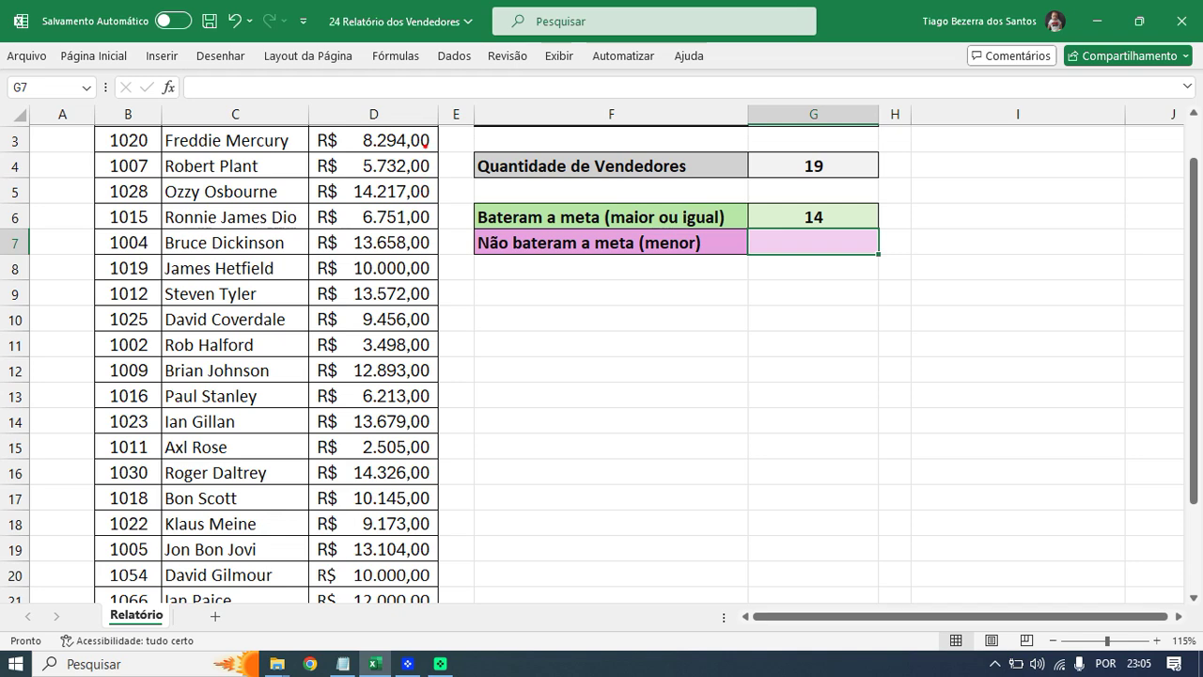
left_click_drag(424, 140, 444, 121)
left_click_drag(423, 199, 444, 187)
left_click_drag(418, 245, 440, 232)
mouse_move(411, 270)
left_mouse_down()
mouse_move(439, 257)
mouse_move(442, 278)
left_mouse_up()
left_click_drag(403, 323, 439, 304)
left_click_drag(424, 379, 454, 364)
left_click_drag(414, 429, 454, 408)
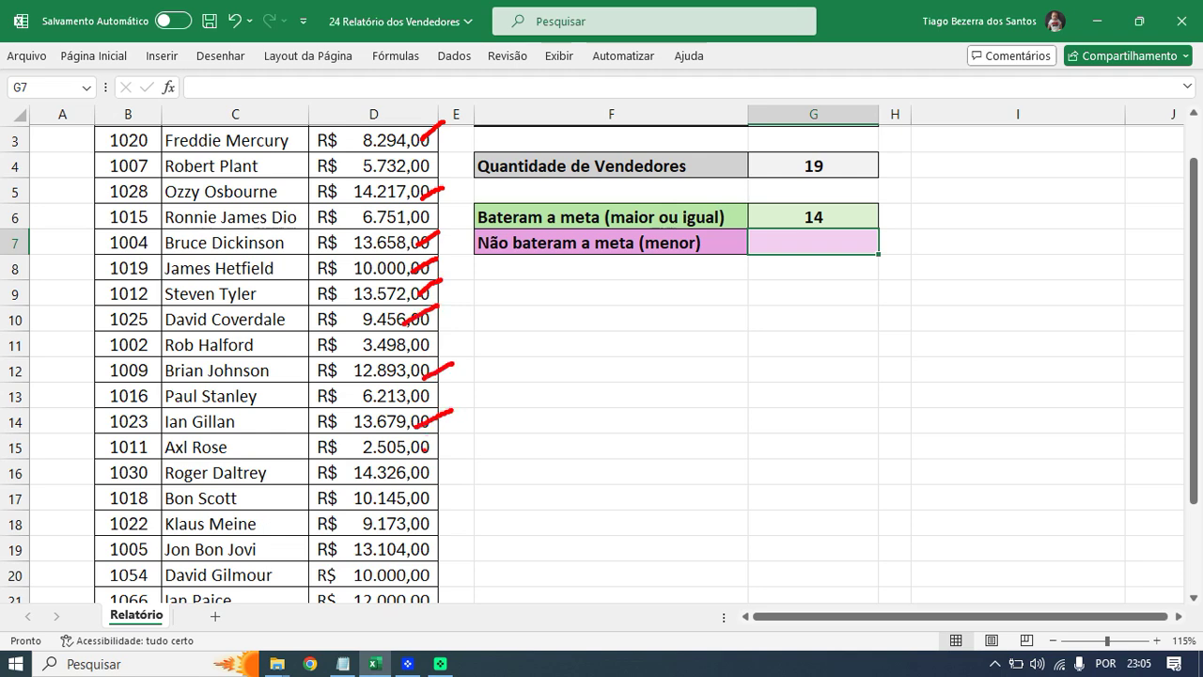
left_click_drag(422, 476, 450, 459)
left_click_drag(413, 500, 446, 478)
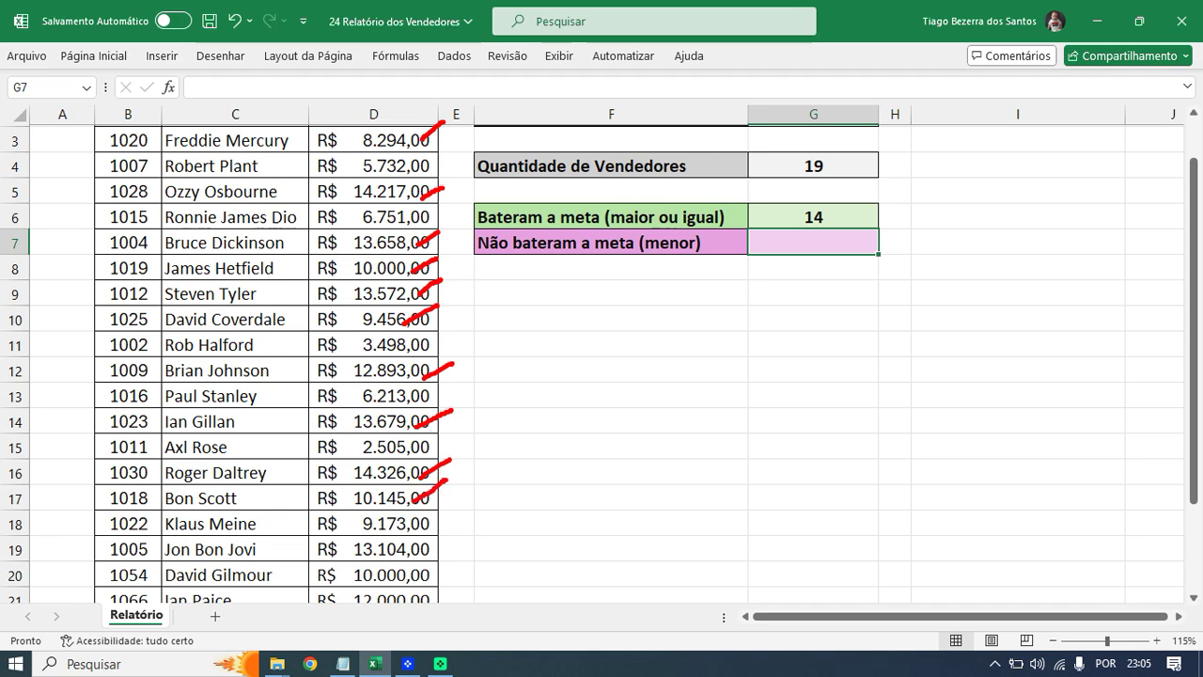
left_click_drag(414, 533, 438, 513)
left_click_drag(415, 555, 442, 538)
left_click_drag(420, 580, 459, 561)
left_click_drag(431, 602, 463, 586)
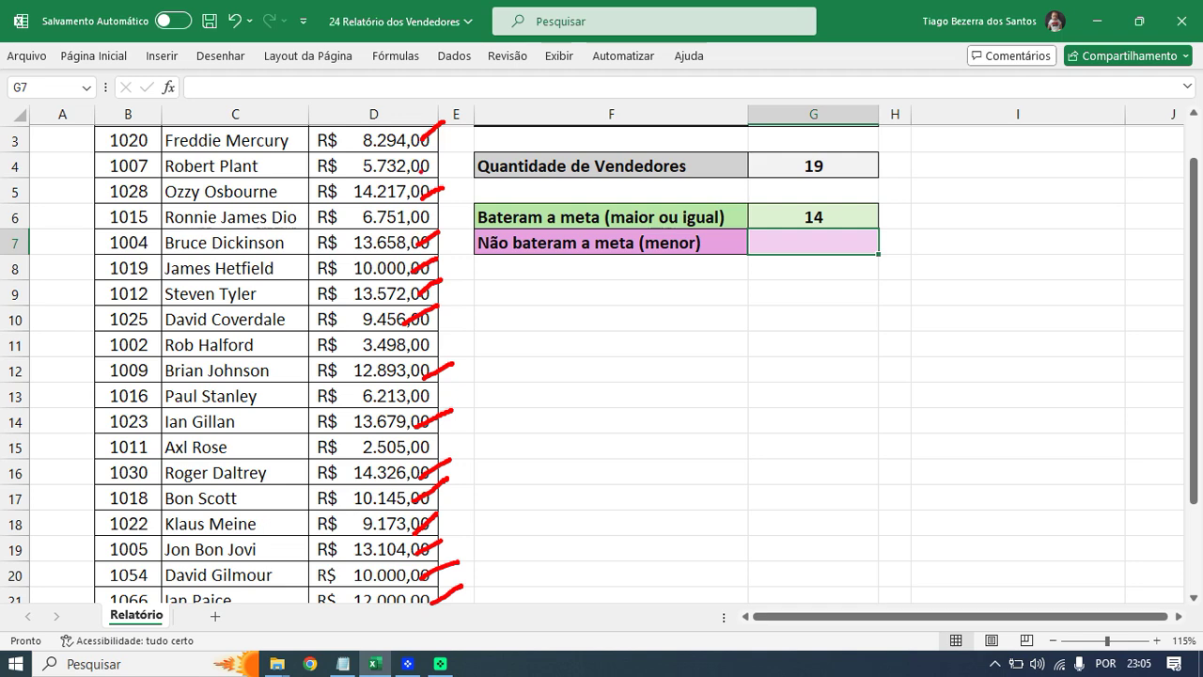
left_click_drag(423, 110, 444, 137)
mouse_move(418, 183)
left_mouse_down()
mouse_move(438, 202)
mouse_move(428, 275)
mouse_move(445, 385)
left_mouse_up()
mouse_move(438, 397)
left_mouse_down()
mouse_move(457, 424)
mouse_move(428, 531)
mouse_move(460, 605)
left_mouse_up()
left_click(446, 448)
mouse_move(797, 209)
left_mouse_down()
mouse_move(816, 196)
mouse_move(791, 226)
mouse_move(827, 199)
left_mouse_up()
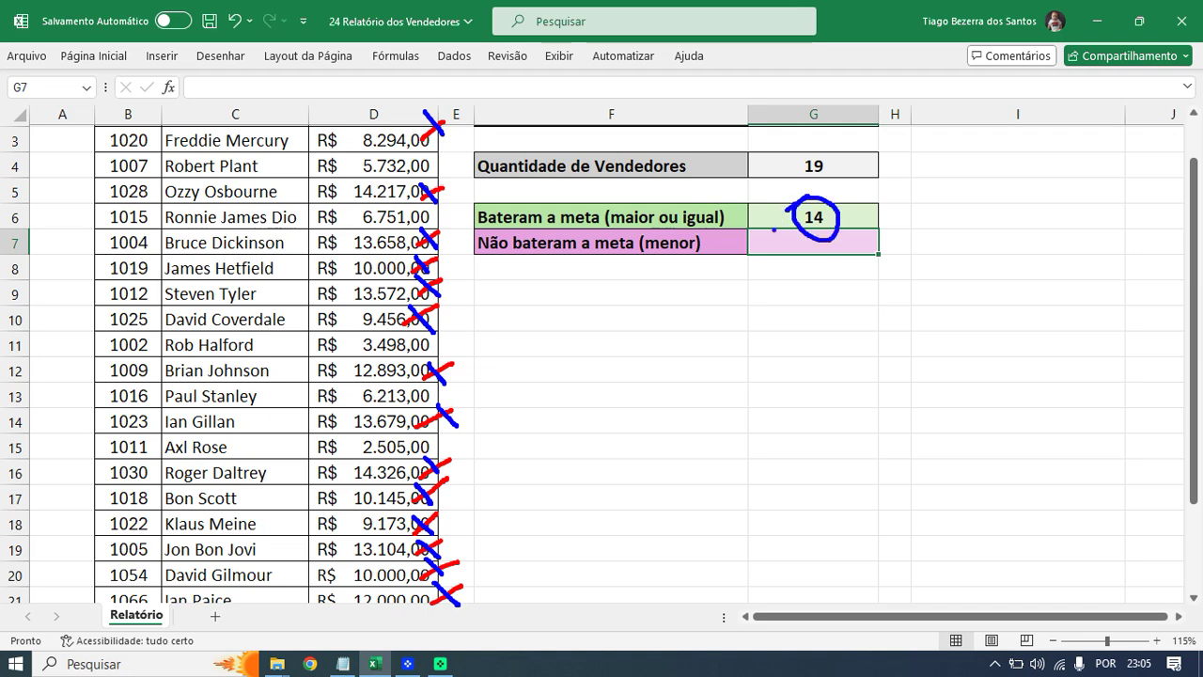
key("Escape")
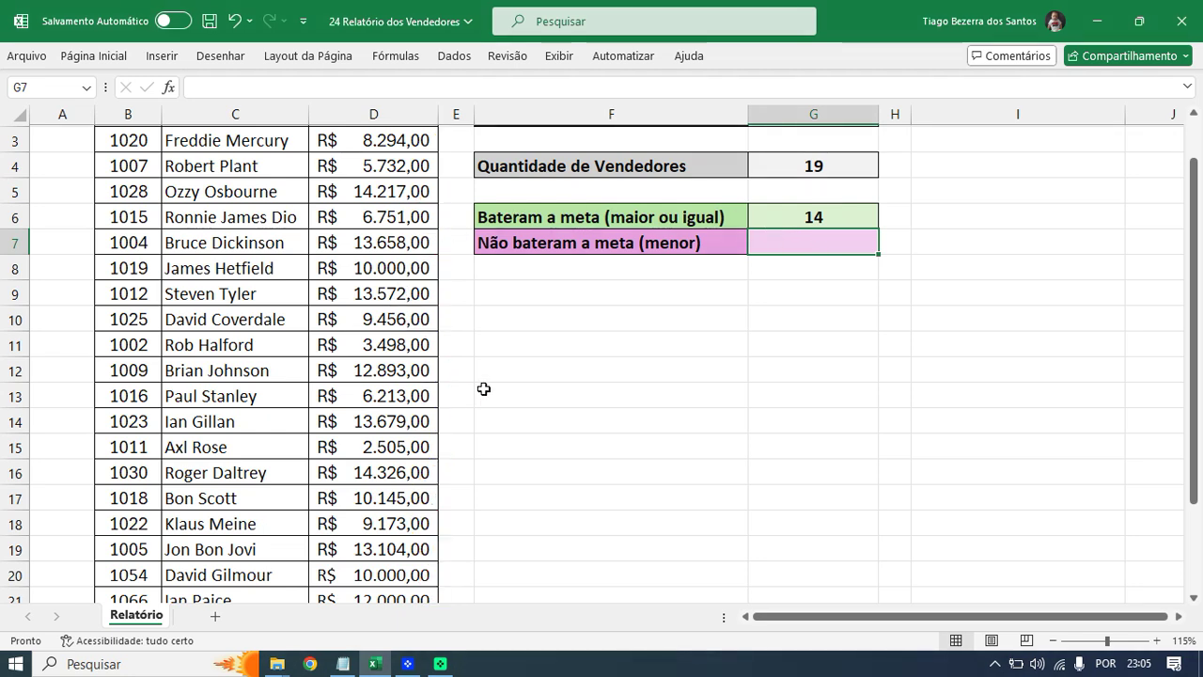
- Change D10's sale from 9.456,00 to 5000, dropping G6's count to 13
left_click(366, 320)
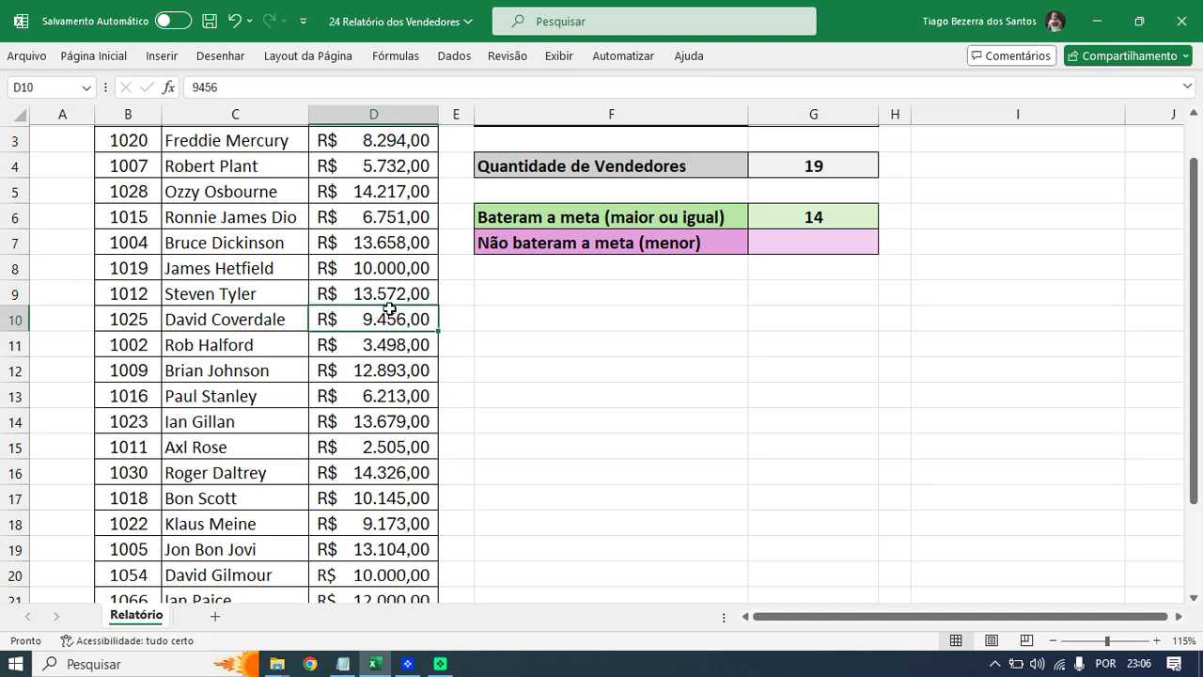
mouse_move(399, 309)
left_mouse_down()
mouse_move(359, 311)
mouse_move(429, 324)
mouse_move(367, 294)
left_mouse_up()
type("5000")
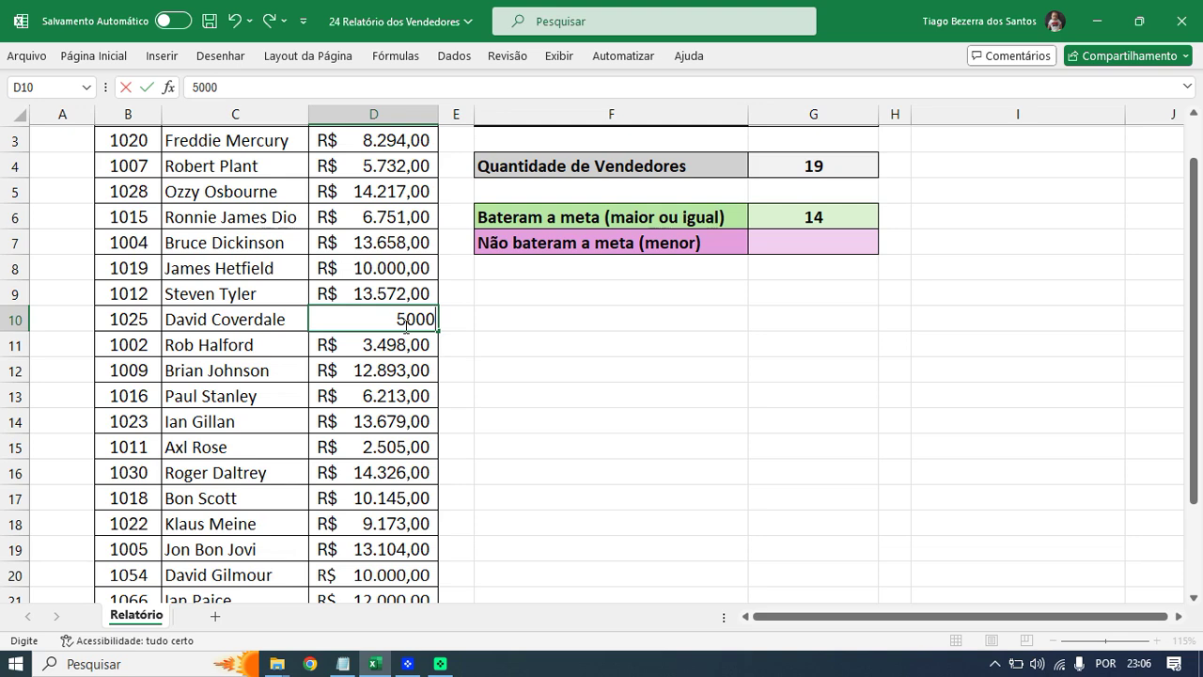
key("Return")
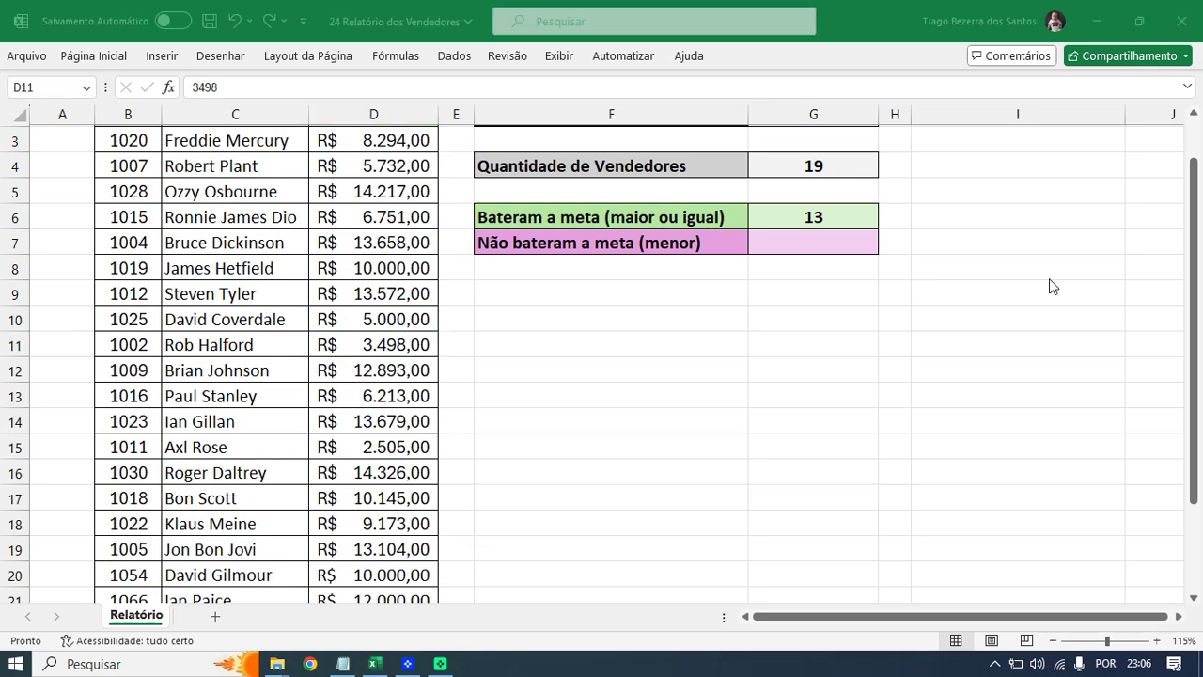
scroll(992, 281, "up", 1)
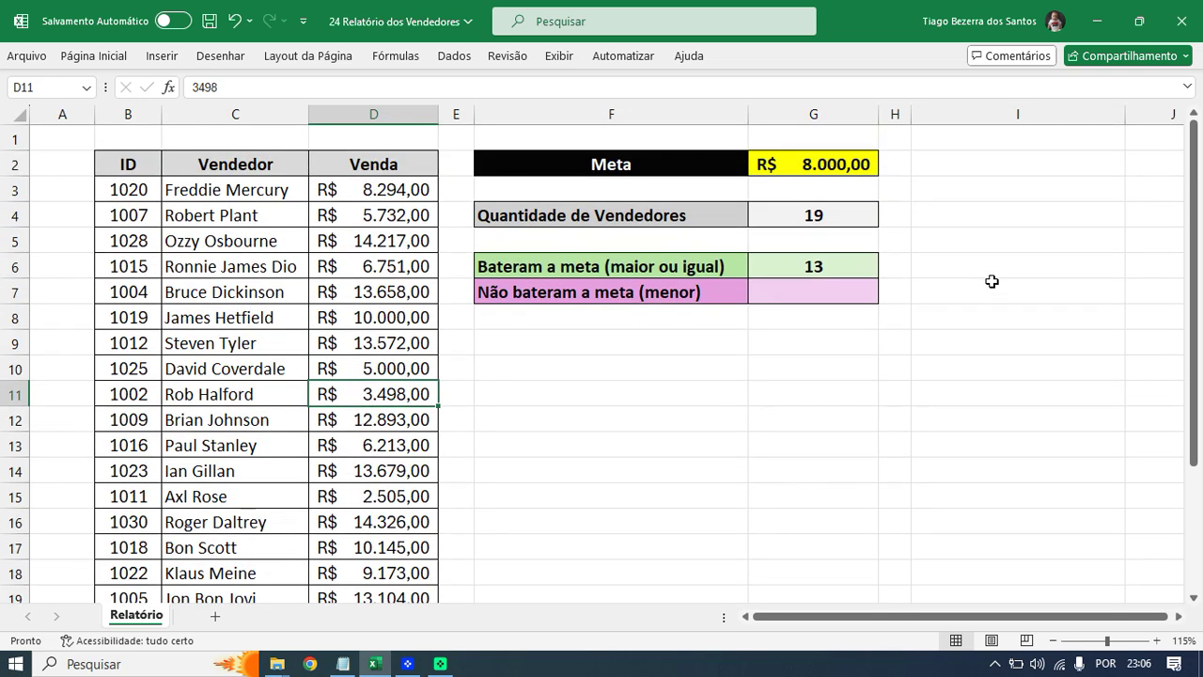
double_click(812, 259)
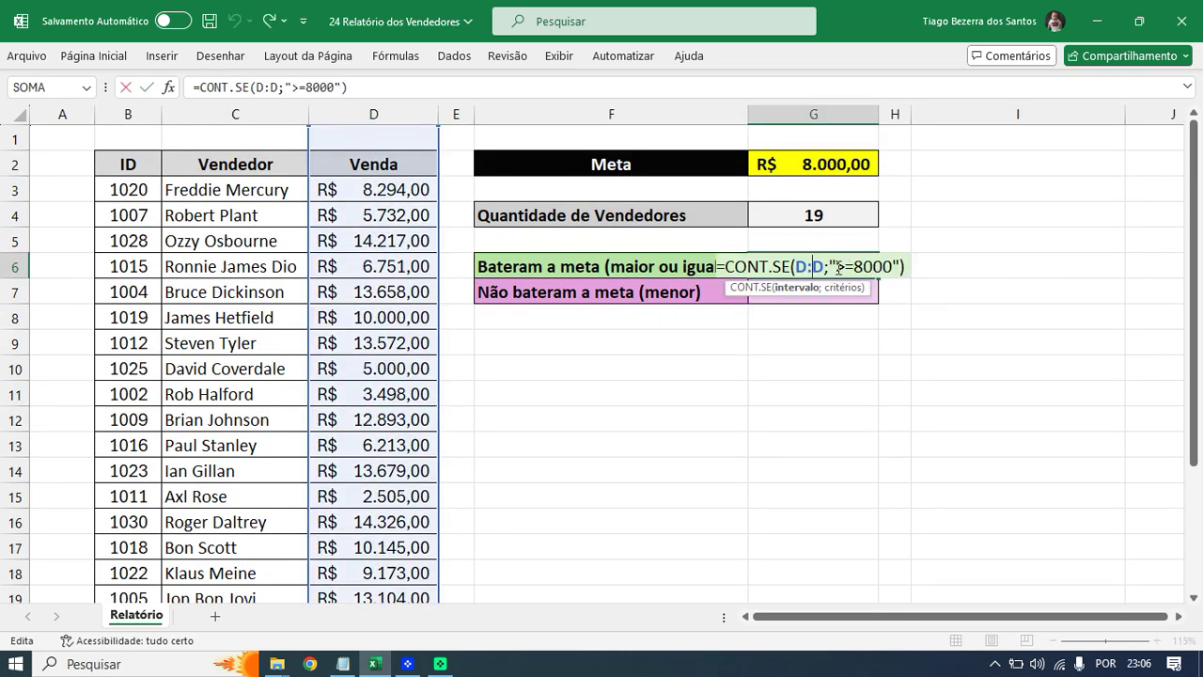
key("Escape")
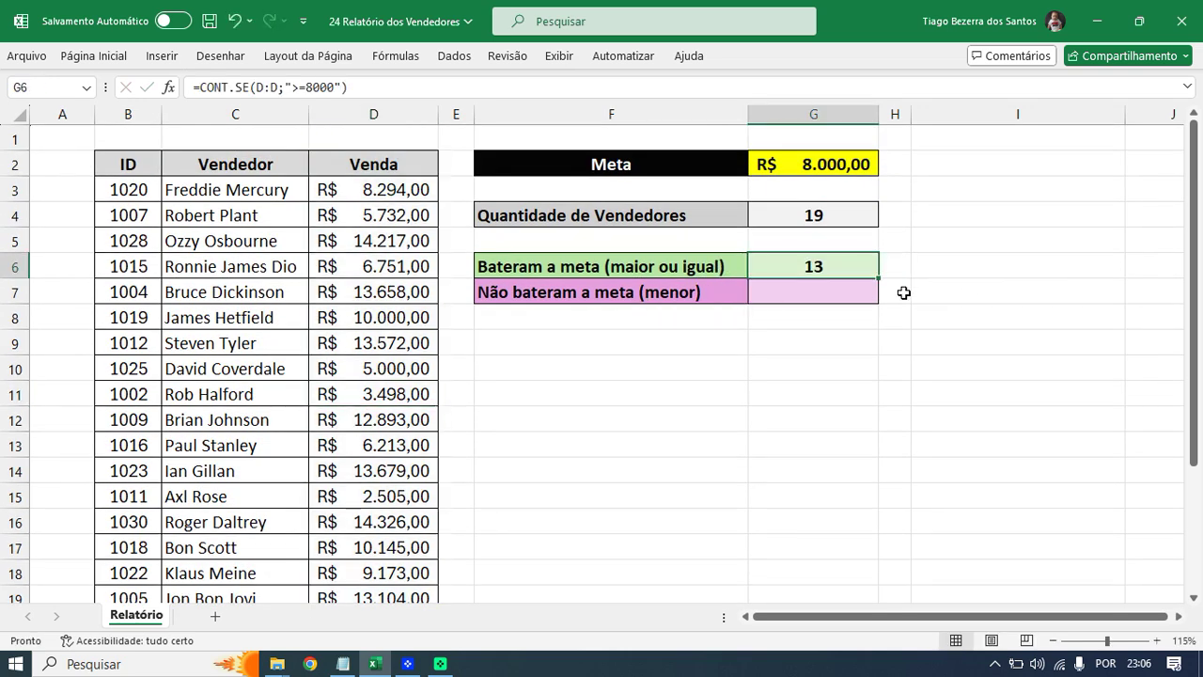
scroll(910, 303, "up", 4)
scroll(921, 304, "up", 1)
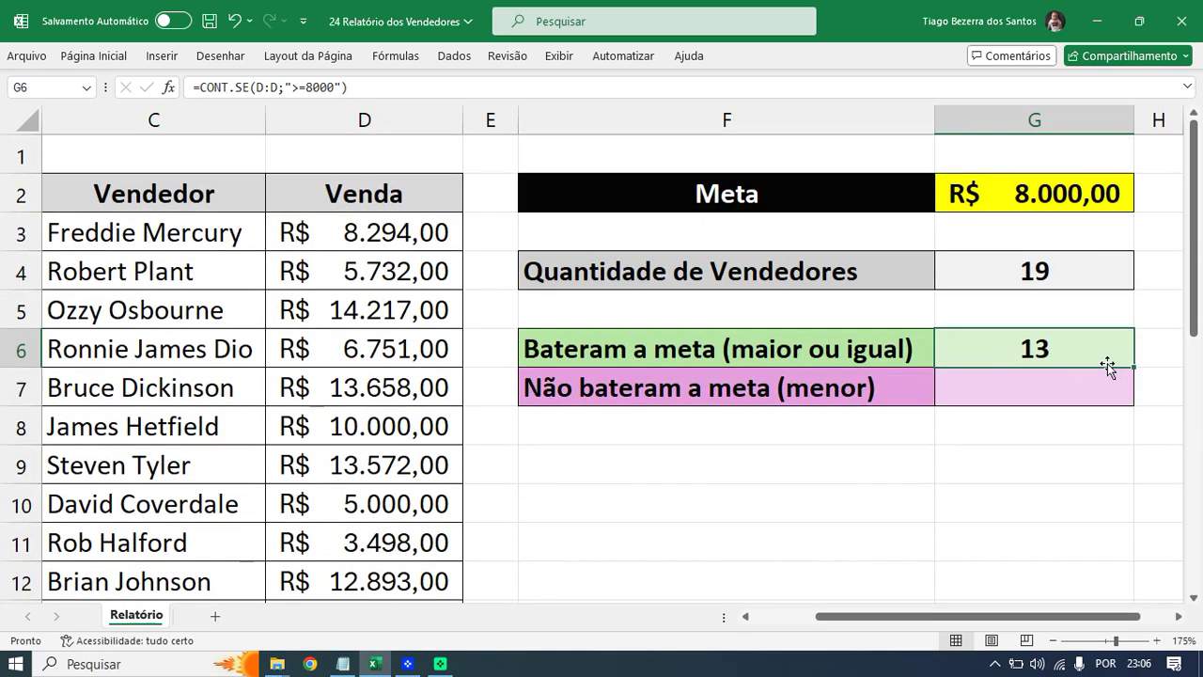
double_click(1105, 359)
key("Escape")
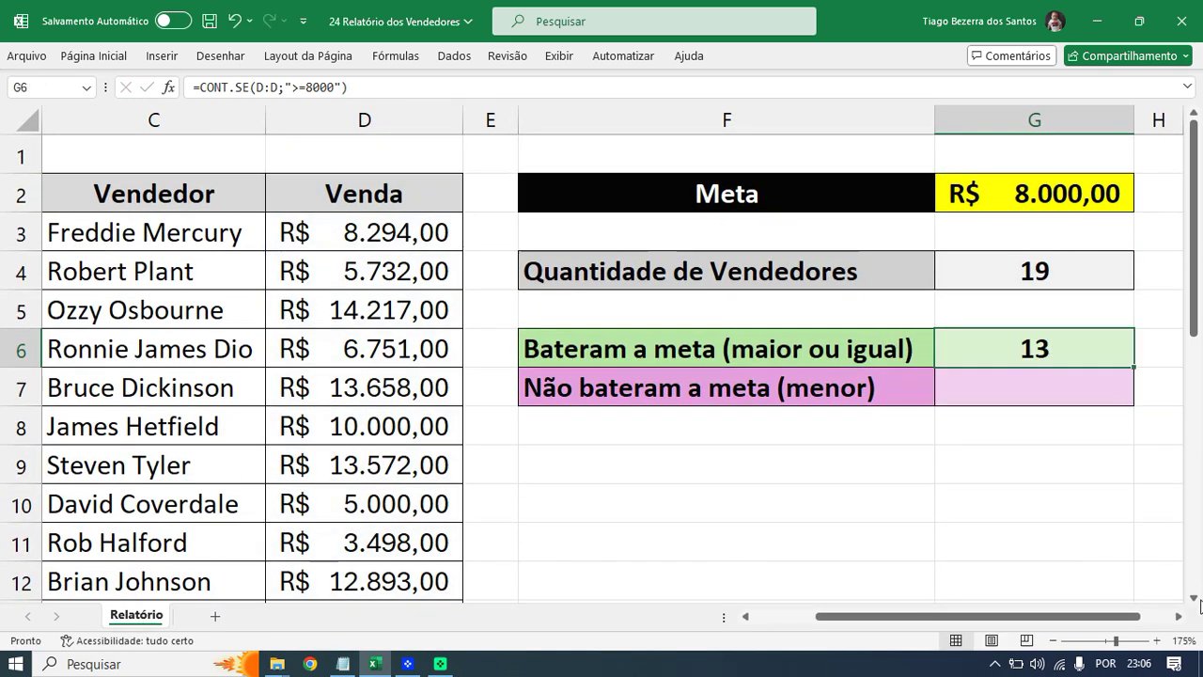
left_click(1179, 616)
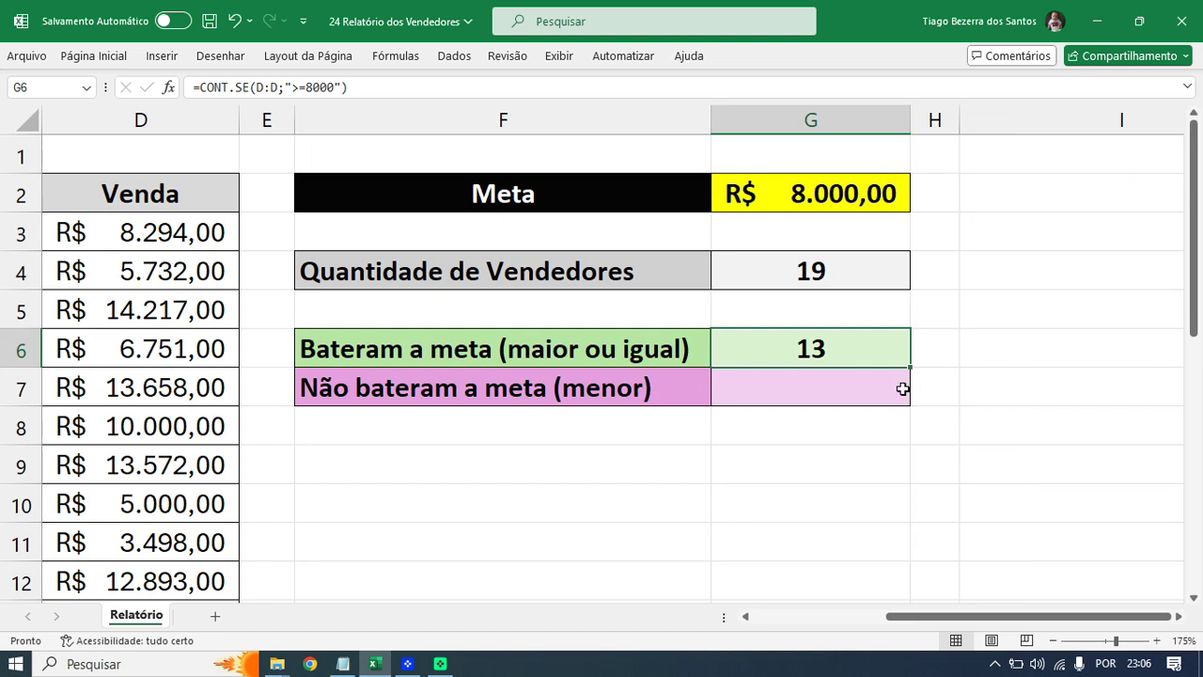
double_click(861, 349)
left_click_drag(618, 350, 724, 351)
left_click(636, 350)
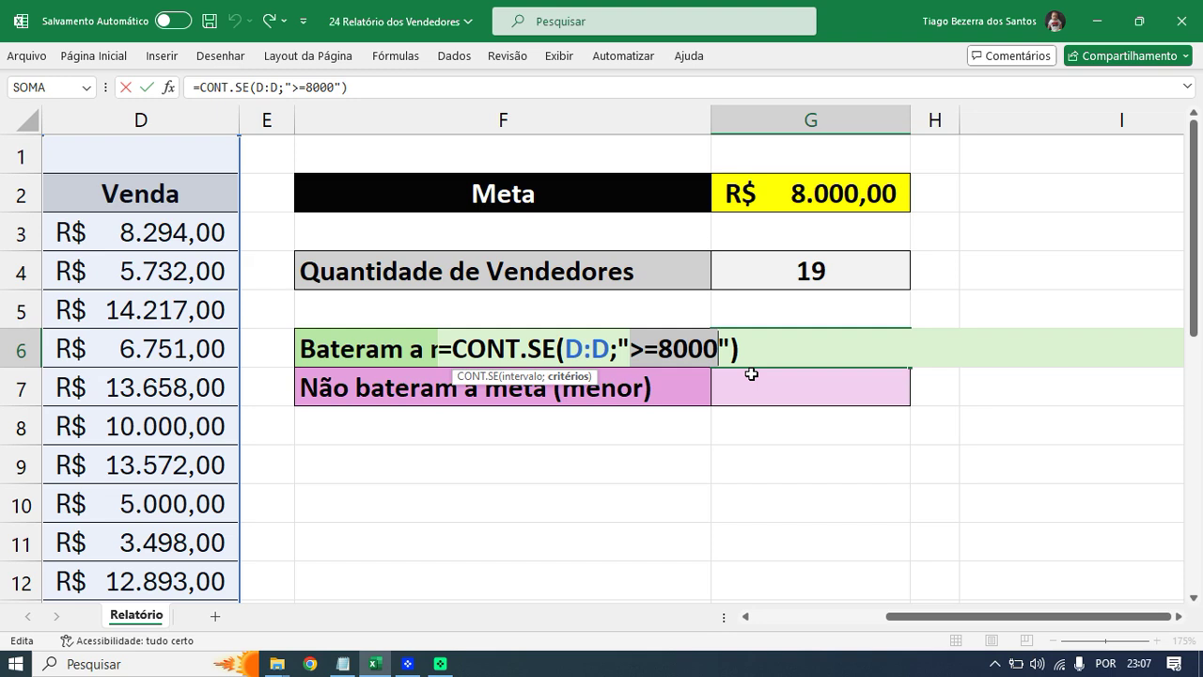
- Enter 11.000 as the new target in G2 while G6 stays at 13
key("Return")
key("Up")
key("Up")
key("Up")
key("Up")
key("Up")
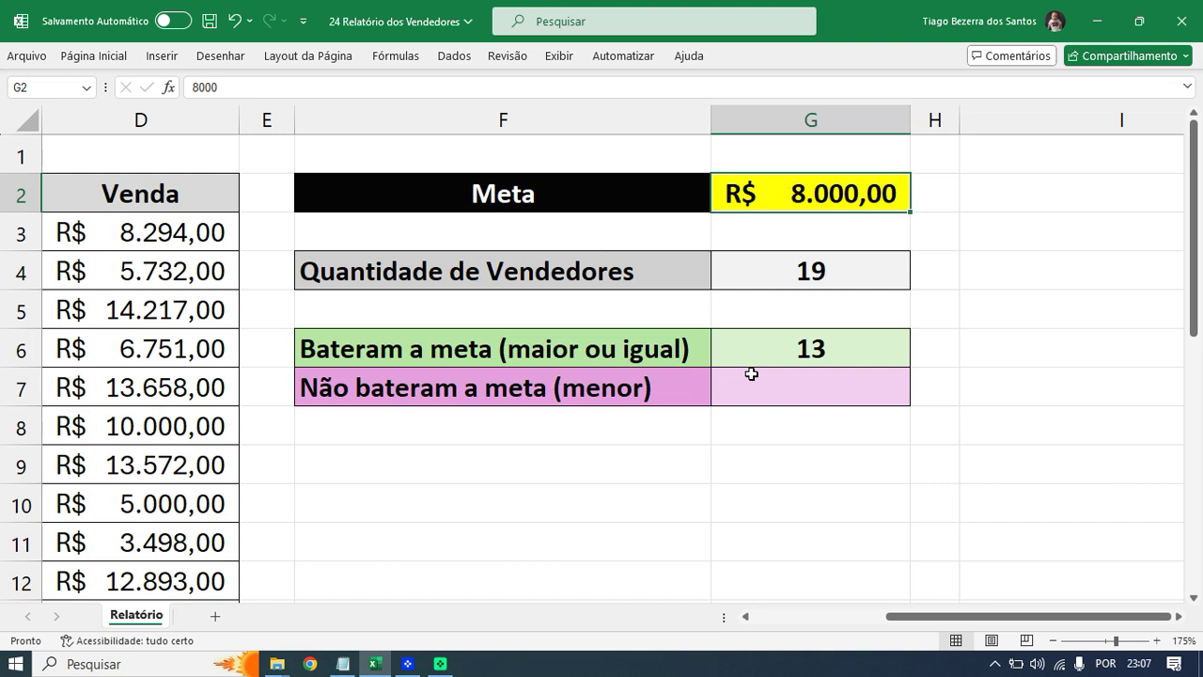
key("ctrl+z")
type("11")
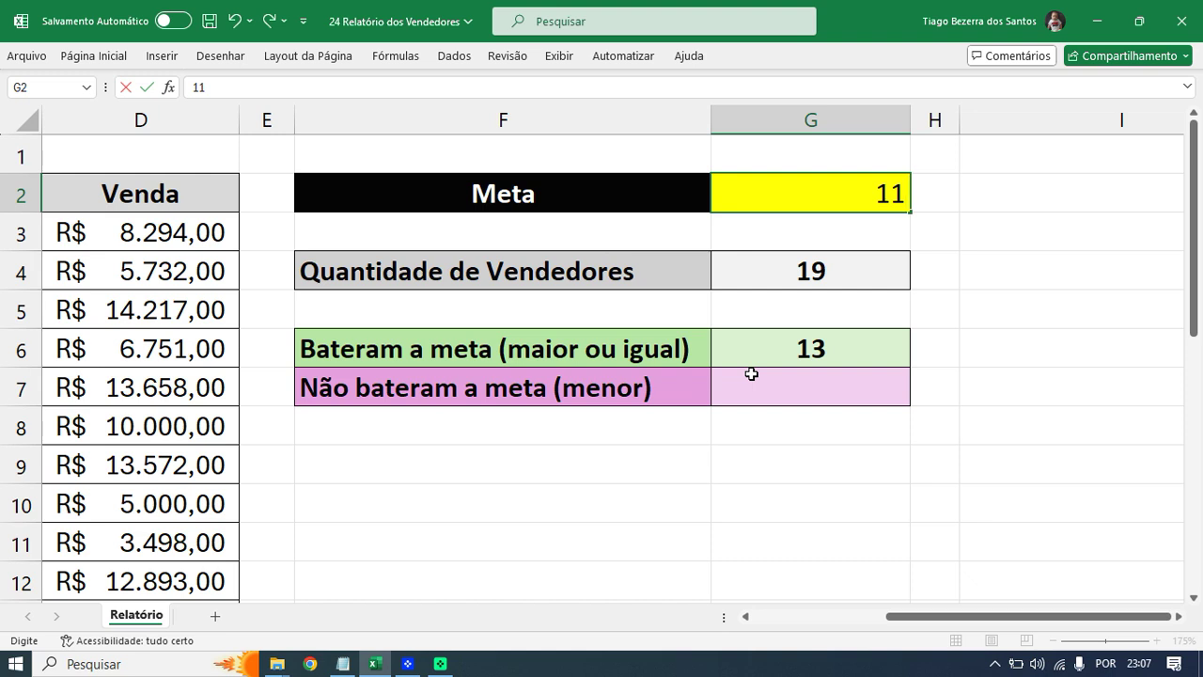
type(".000")
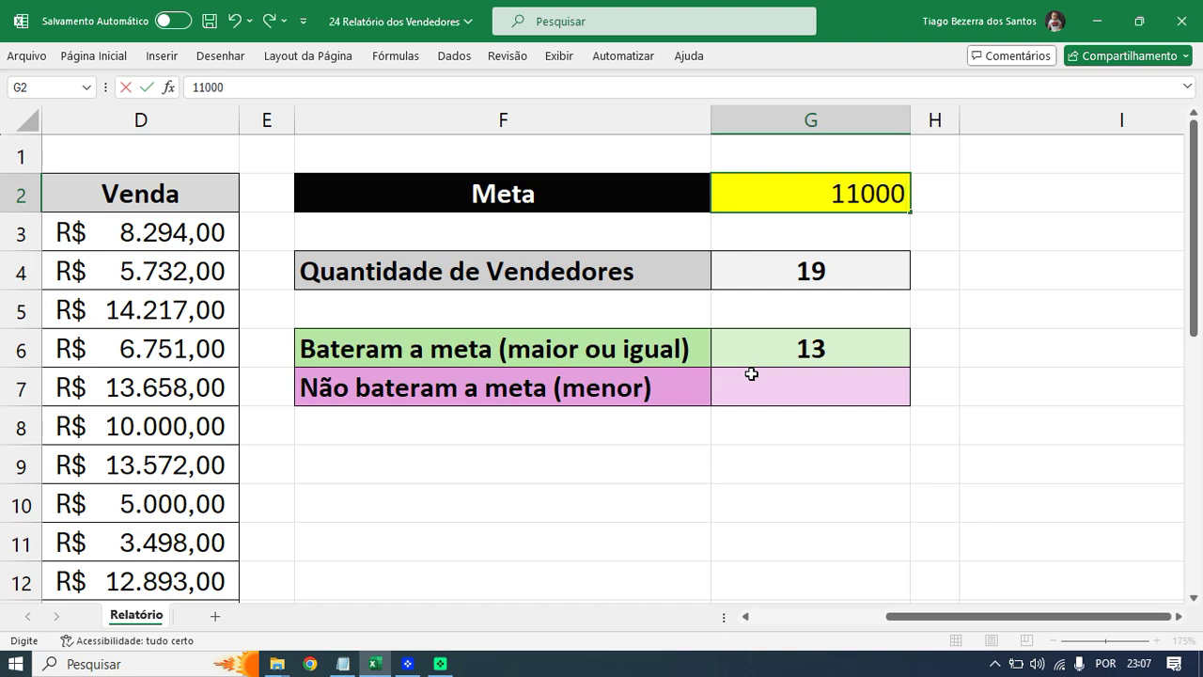
key("Return")
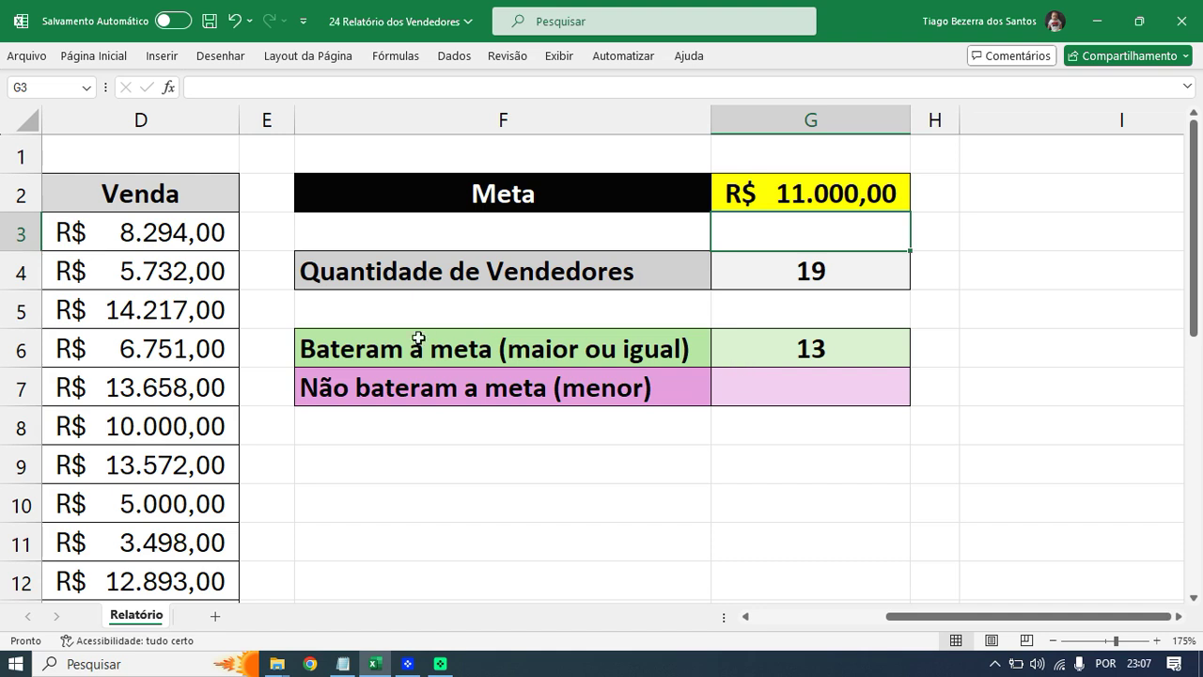
left_click_drag(128, 200, 201, 252)
left_click_drag(192, 203, 125, 243)
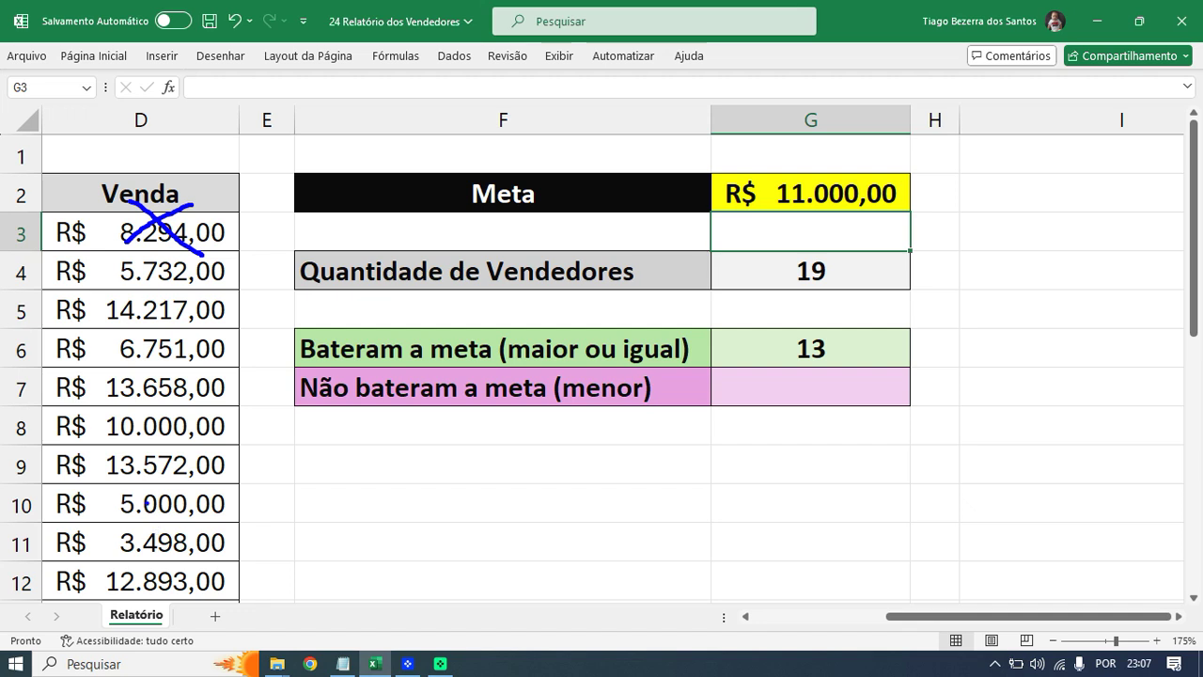
mouse_move(134, 415)
left_mouse_down()
mouse_move(176, 442)
mouse_move(107, 444)
left_mouse_up()
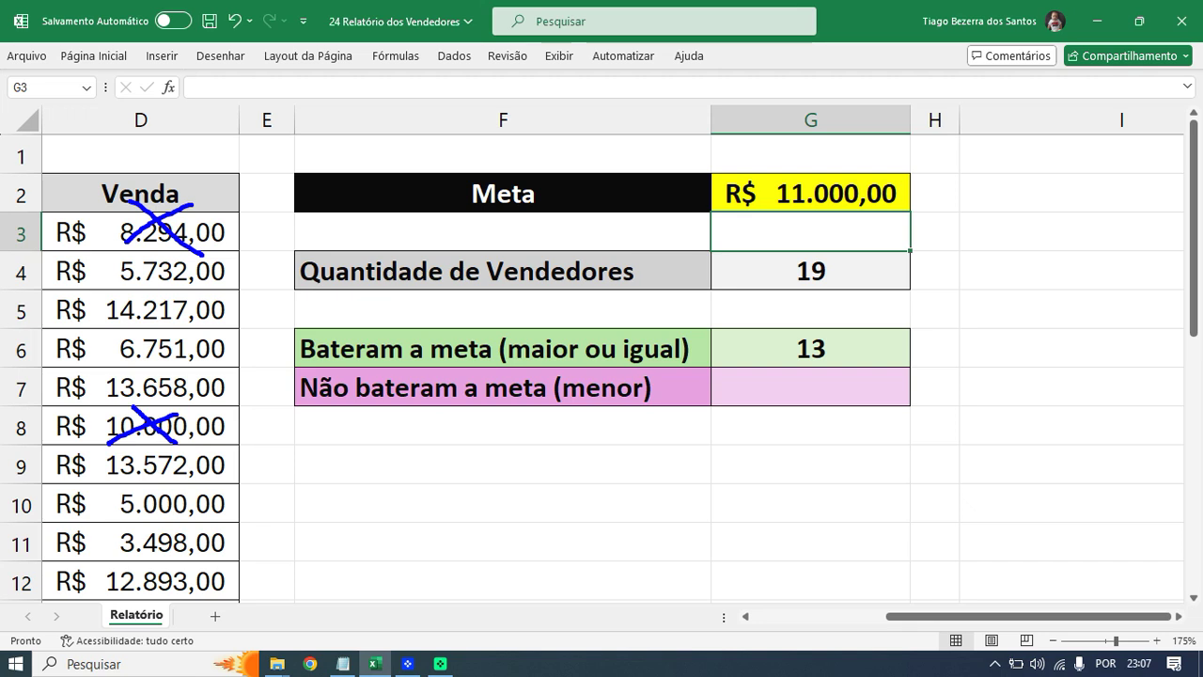
key("Escape")
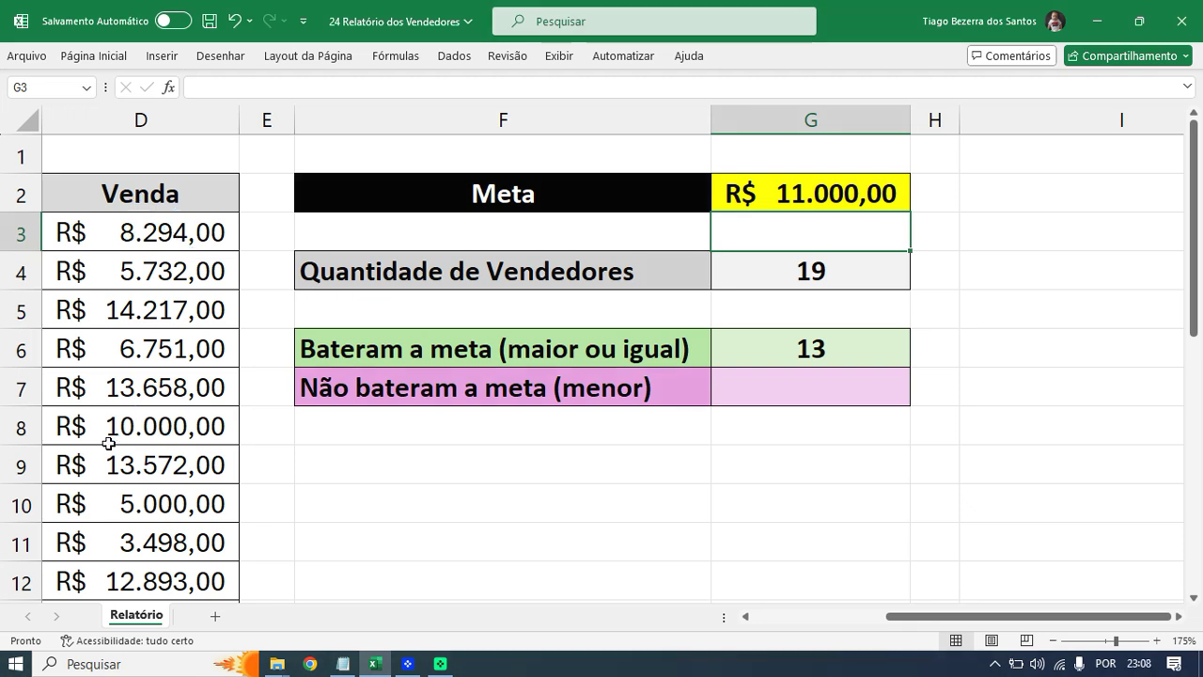
left_click(821, 350)
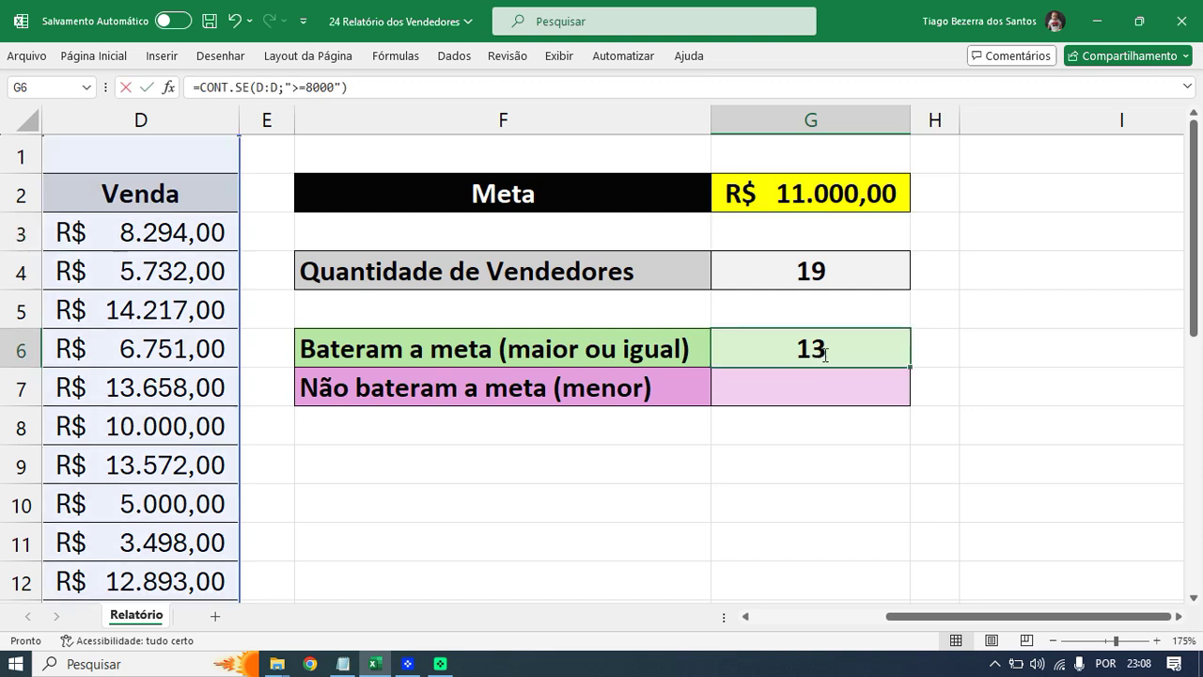
- Show G6's formula, then set the G2 target back to 8000
double_click(821, 351)
key("Escape")
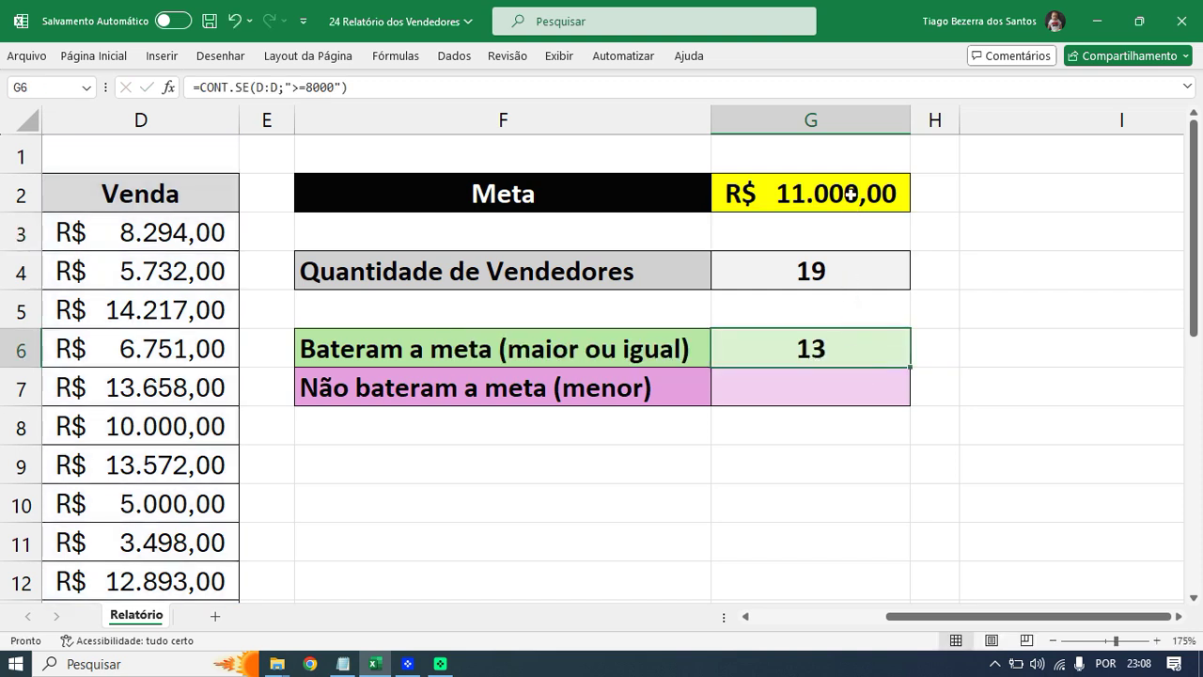
left_click(851, 193)
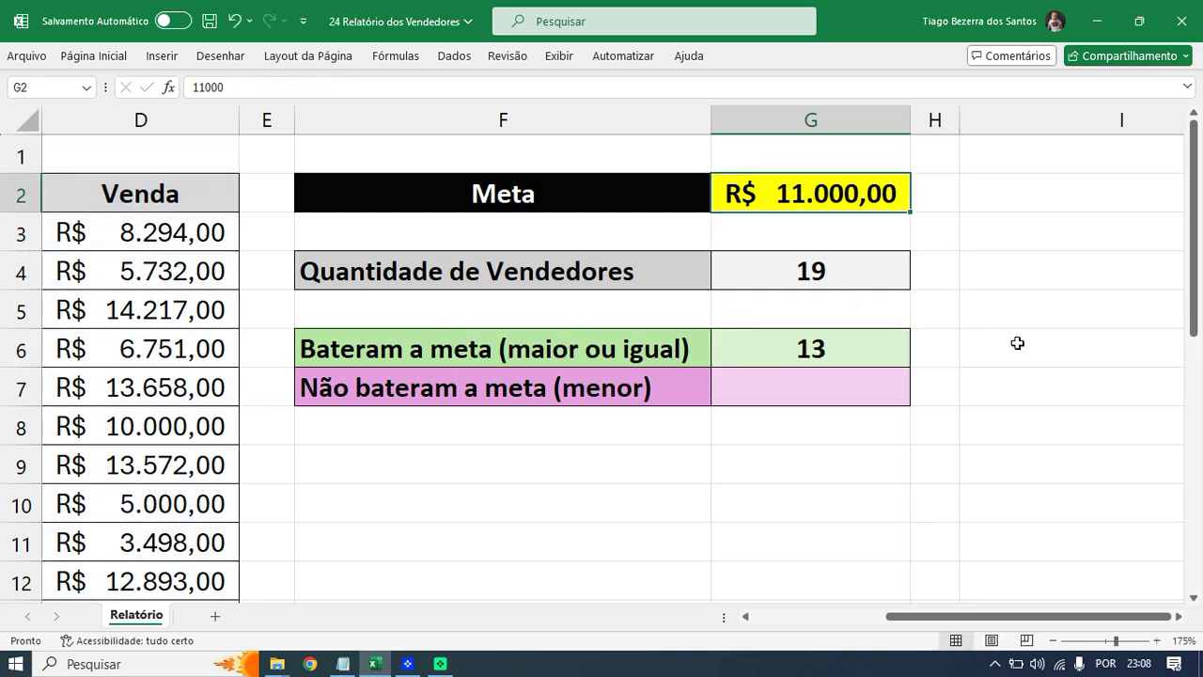
type("8000")
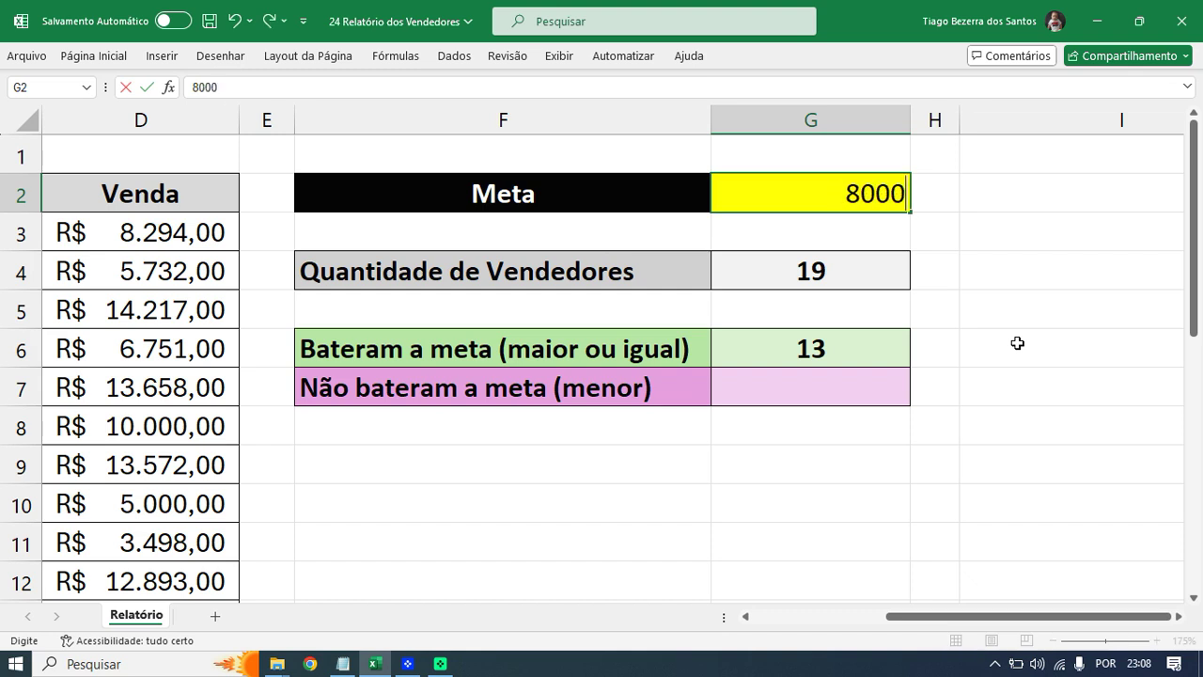
key("Return")
- Reopen G6's CONT.SE formula for editing
double_click(855, 344)
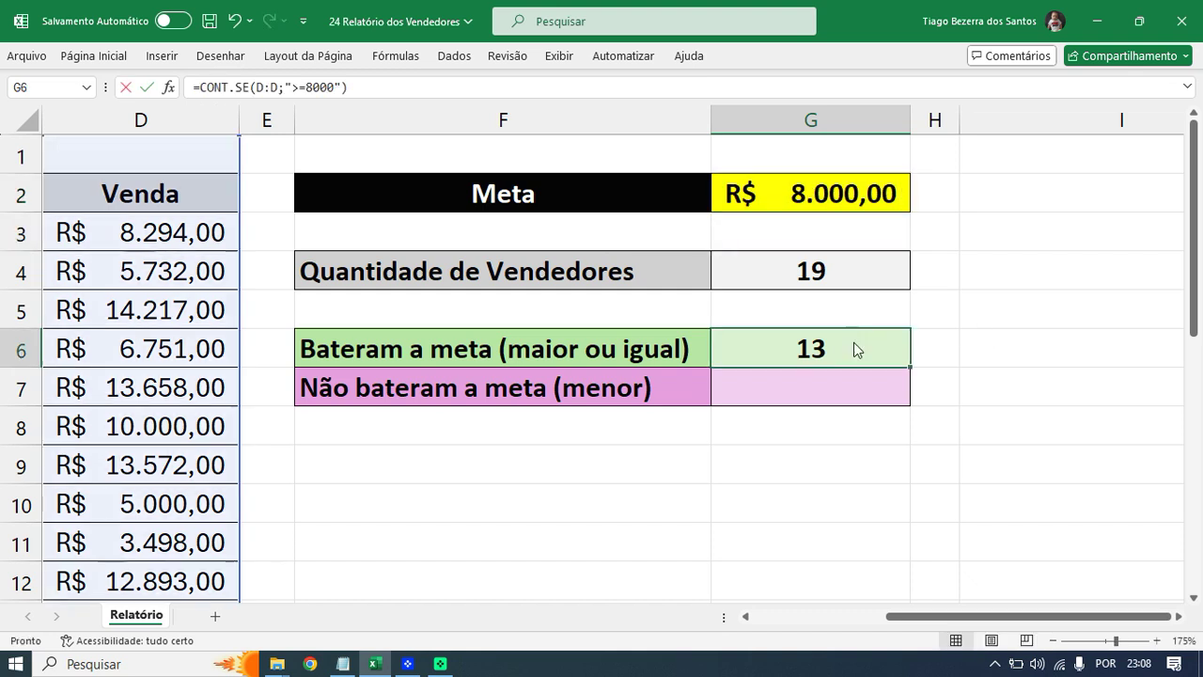
key("Escape")
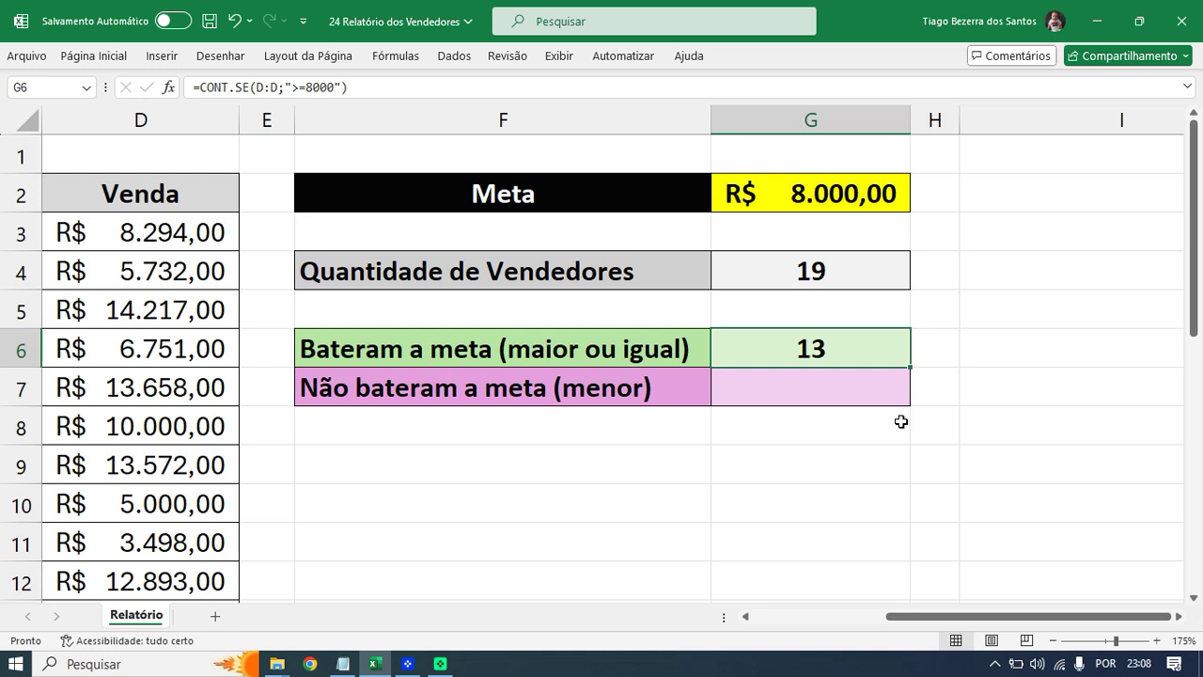
left_click(857, 348)
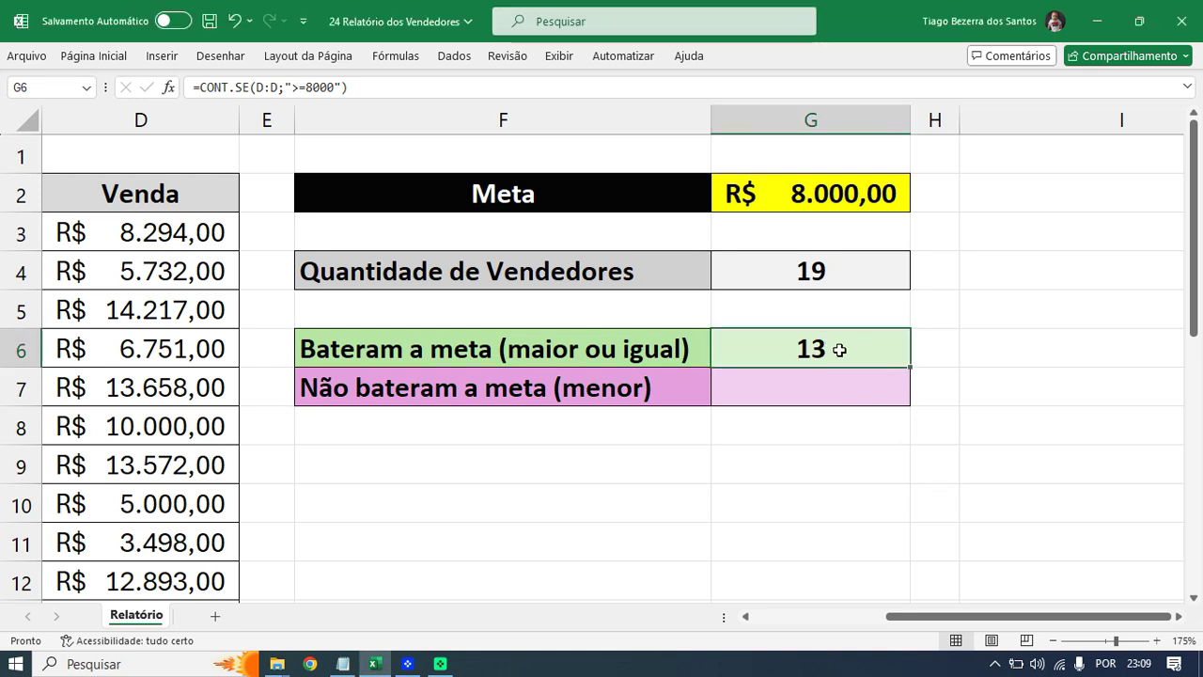
double_click(841, 351)
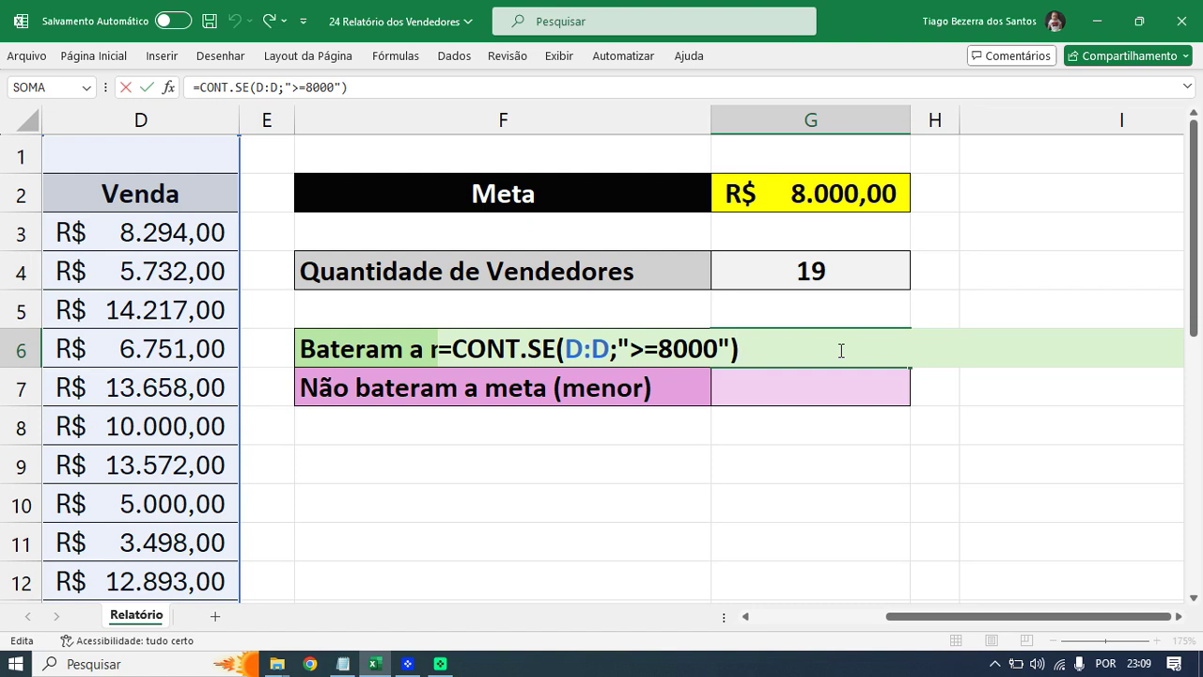
- Replace G6's fixed 8000 criterion with ">=" followed by &, annotating the G2 target
key("BackSpace")
key("BackSpace")
key("BackSpace")
key("BackSpace")
key("BackSpace")
key("BackSpace")
key("BackSpace")
key("BackSpace")
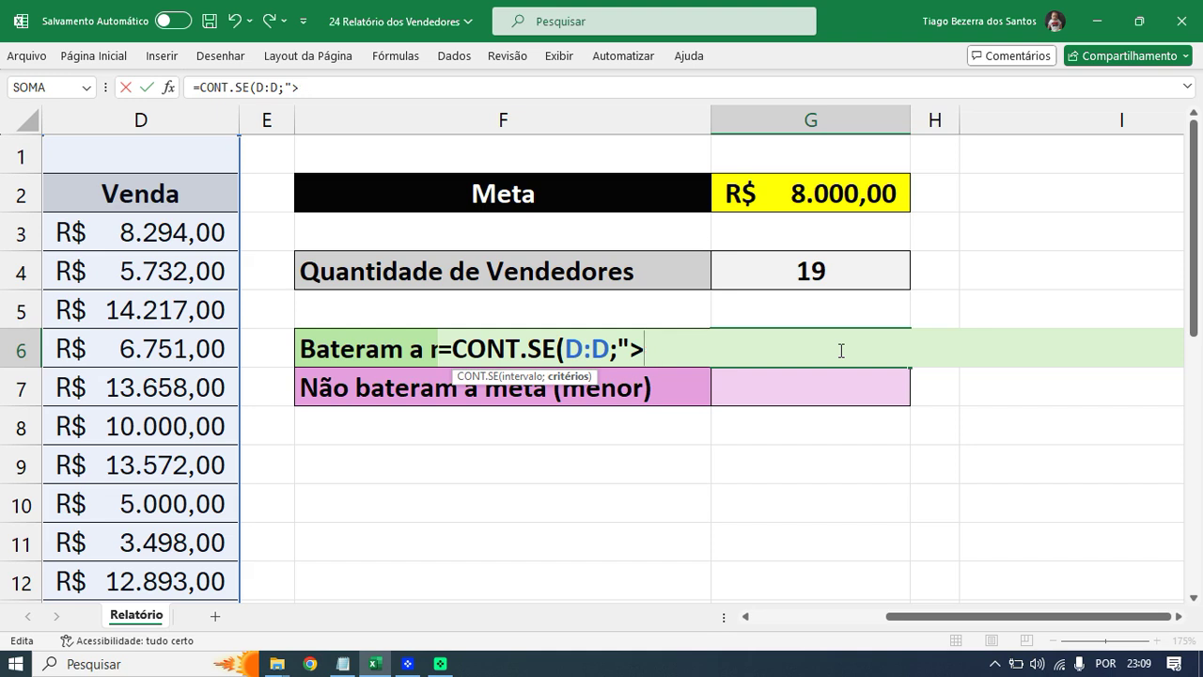
key("BackSpace")
type("\" >=")
type("\"")
mouse_move(797, 165)
left_mouse_down()
mouse_move(763, 192)
mouse_move(812, 222)
mouse_move(893, 196)
mouse_move(807, 152)
mouse_move(786, 164)
left_mouse_up()
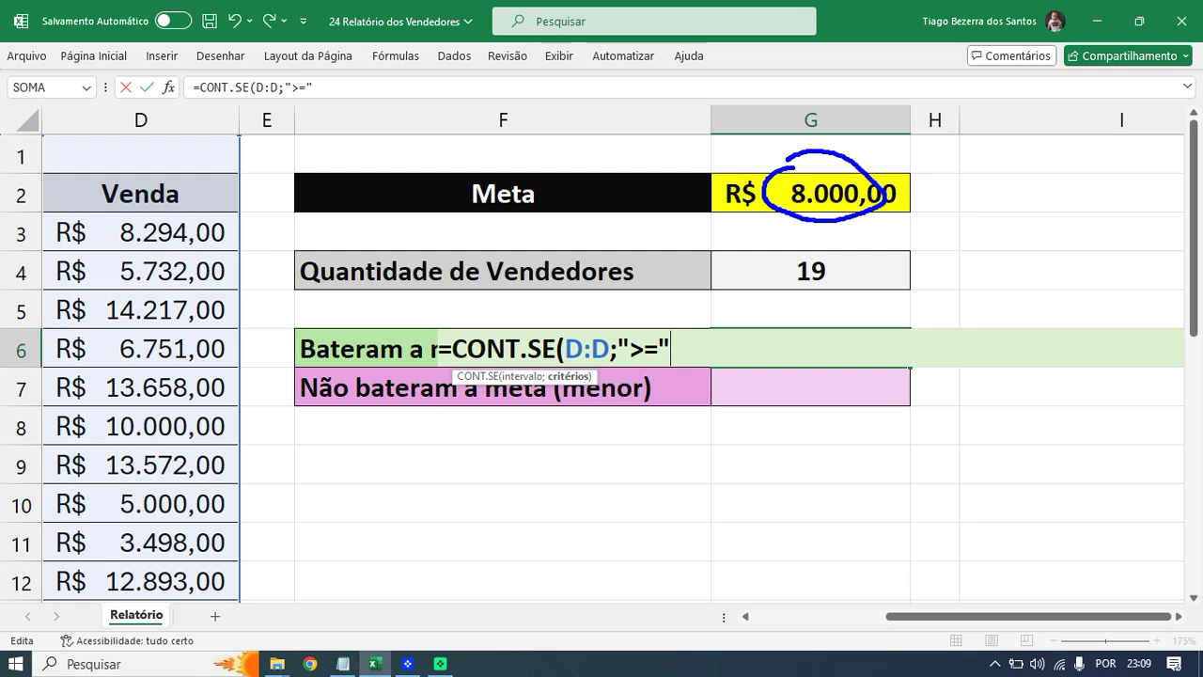
left_click_drag(637, 362, 663, 354)
mouse_move(832, 223)
left_mouse_down()
mouse_move(812, 236)
mouse_move(829, 224)
left_mouse_up()
key("Escape")
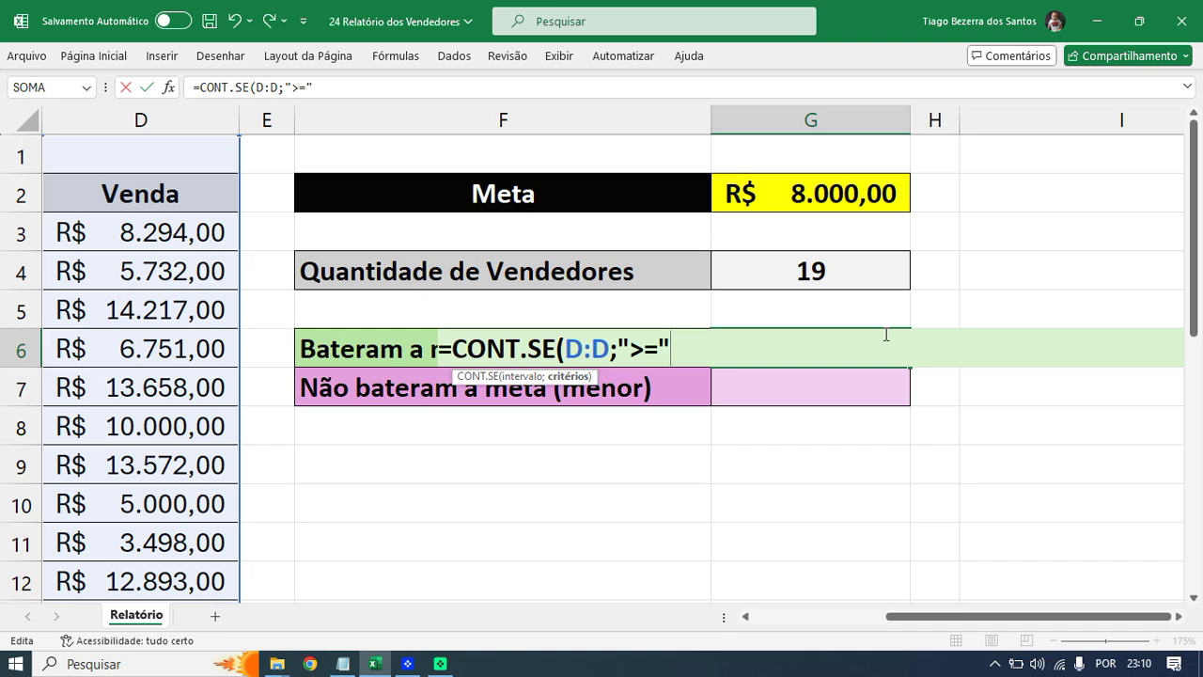
type("&")
- Complete G6 as =CONT.SE(D:D;">="&G2) and annotate the & concatenation
left_click(863, 198)
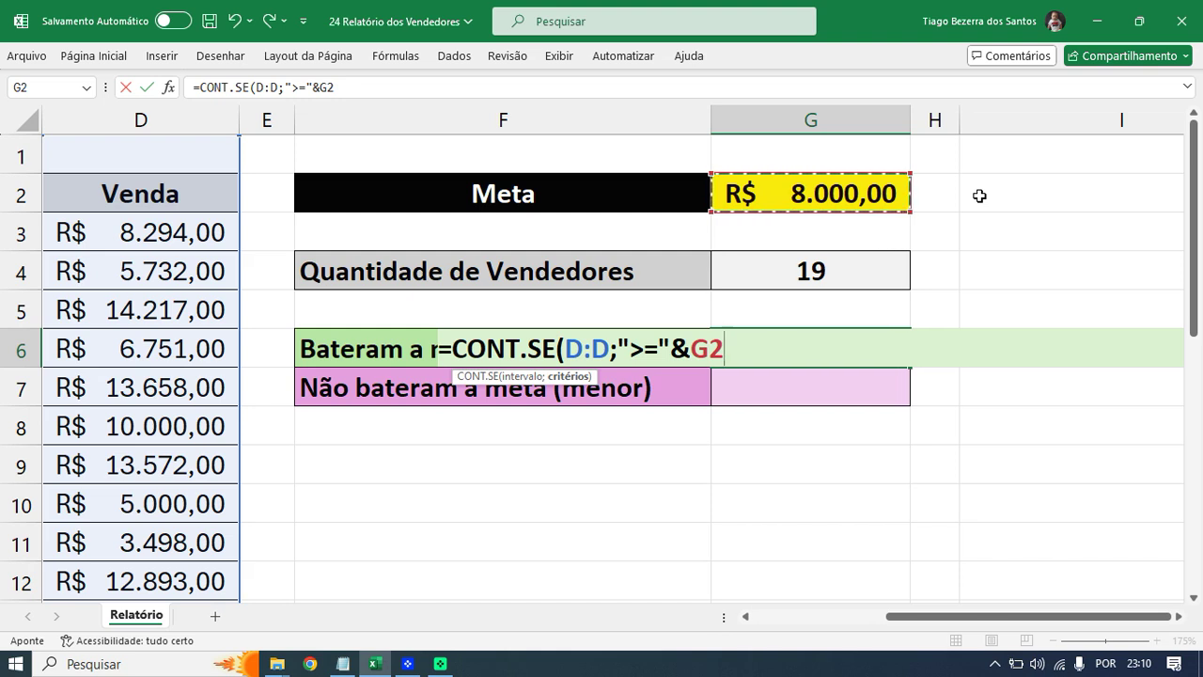
type(")")
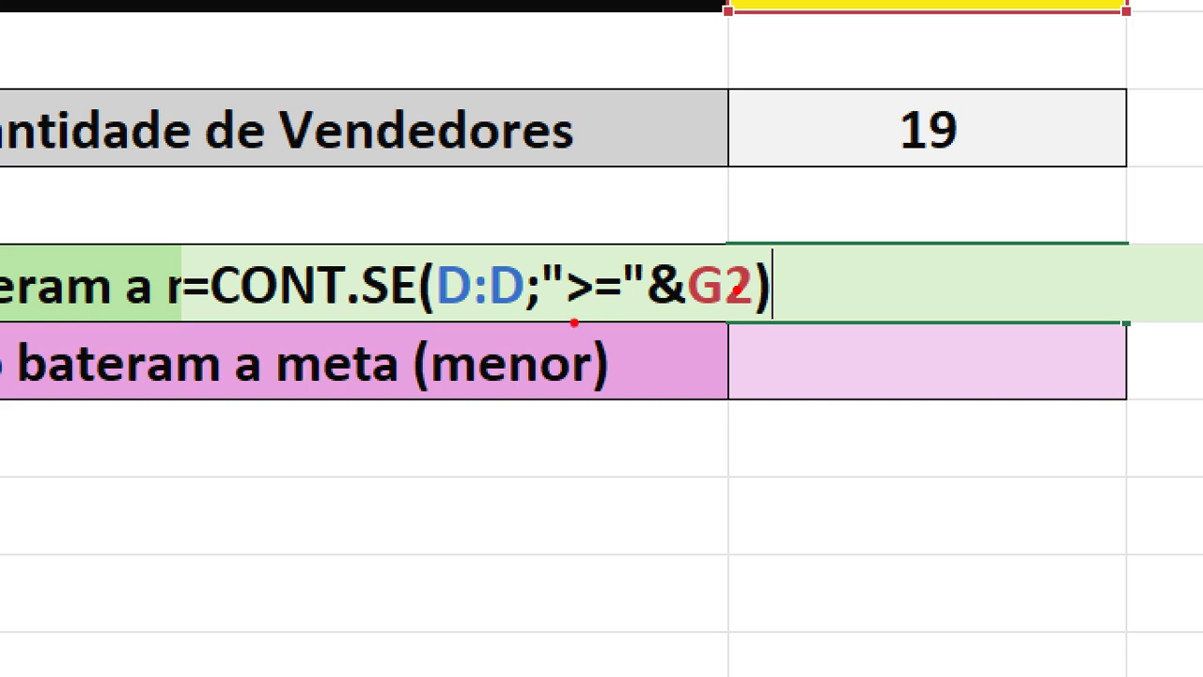
left_click_drag(558, 311, 628, 312)
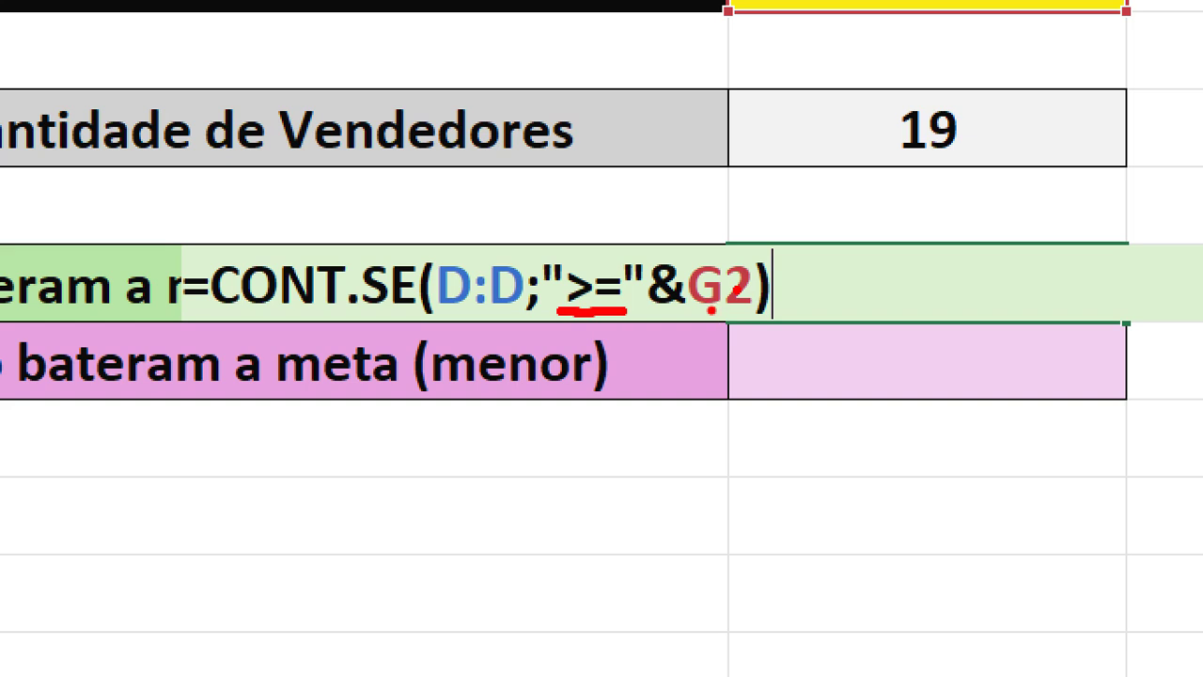
key("b")
left_click_drag(697, 316, 758, 306)
left_click_drag(664, 252, 722, 131)
left_click_drag(660, 327, 677, 423)
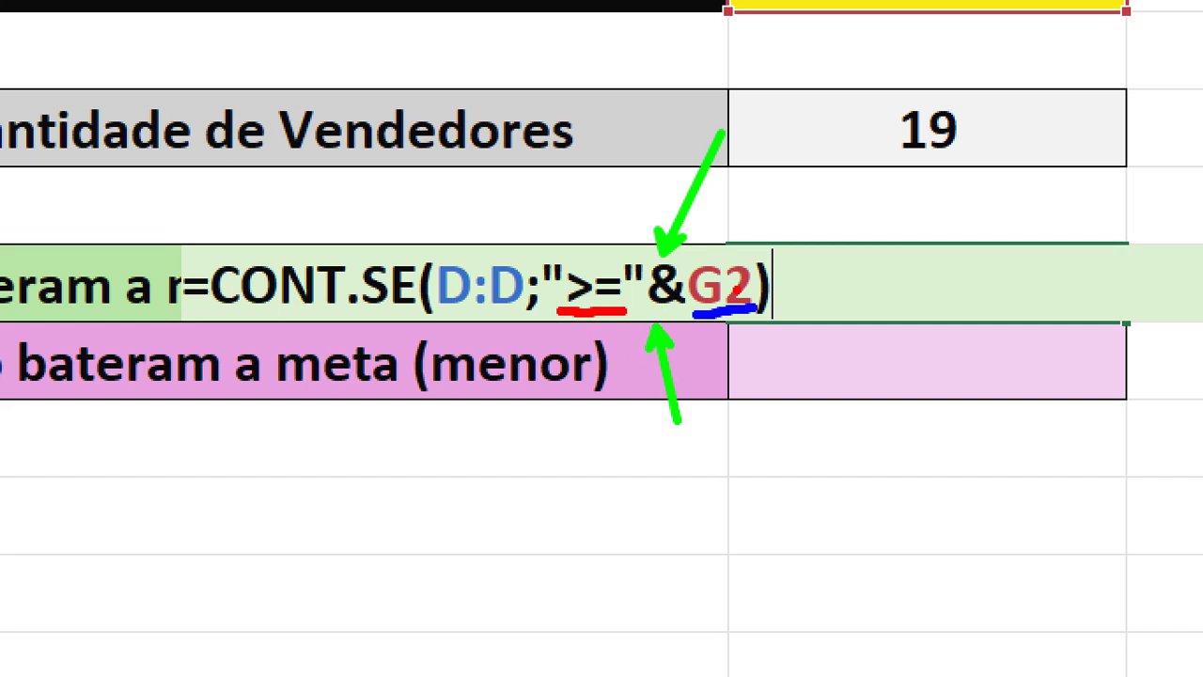
type("concatenação")
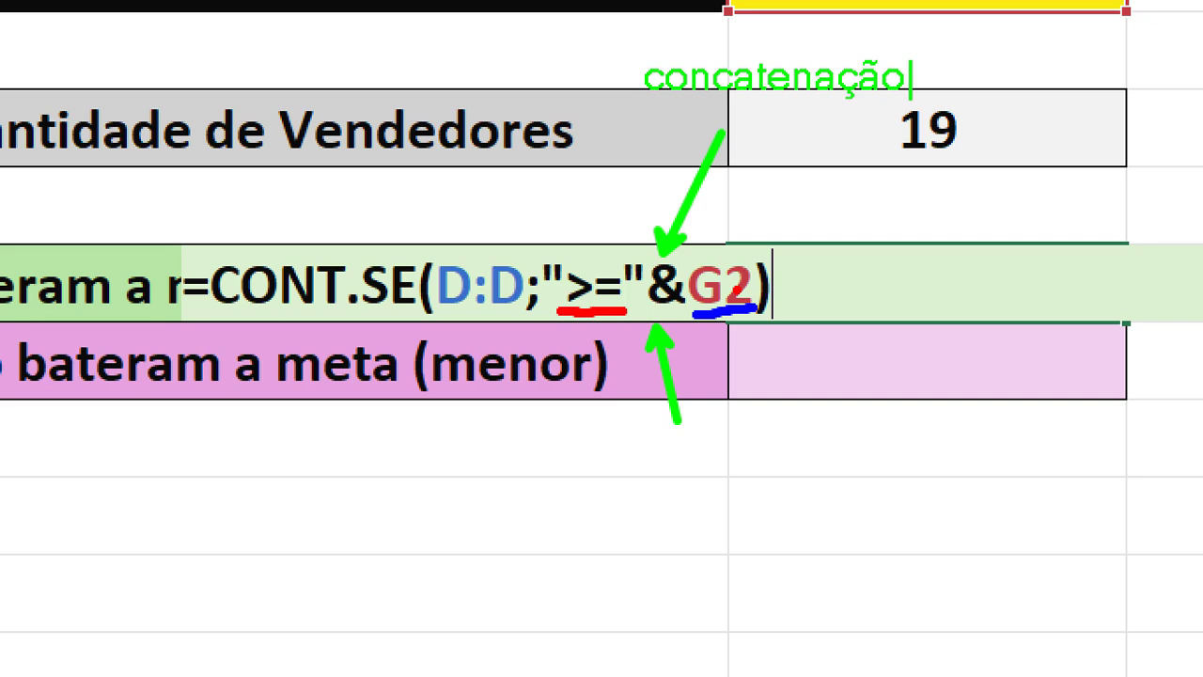
key("Escape")
key("Escape")
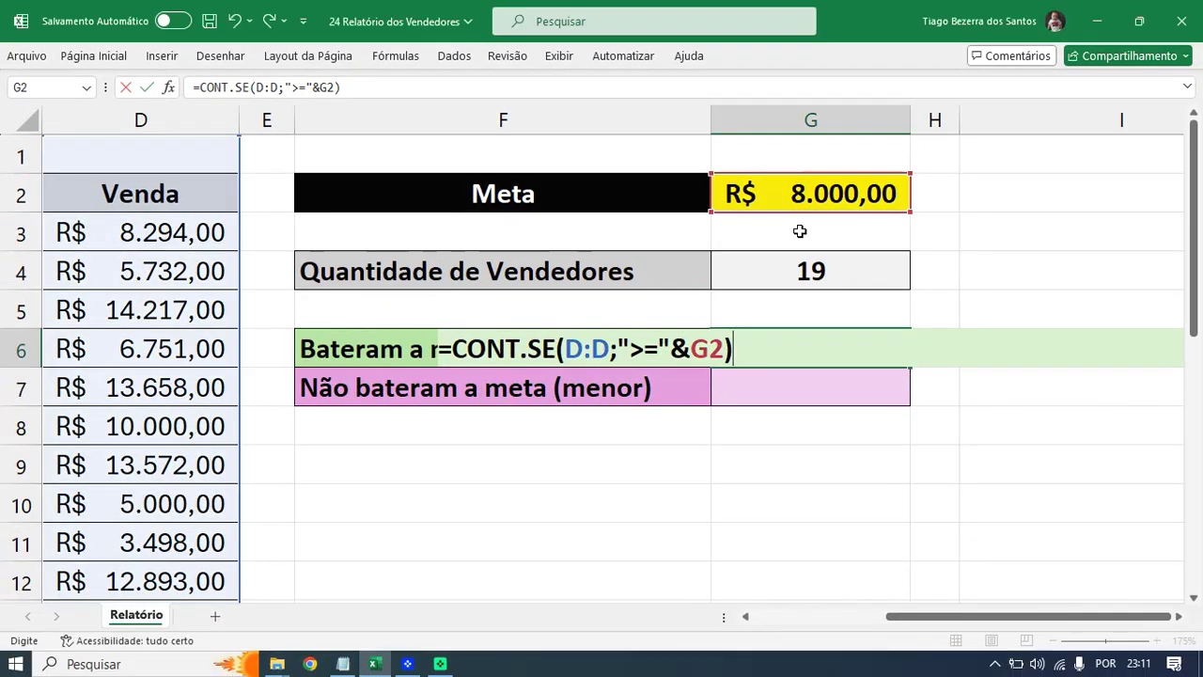
- Commit G6's formula, then raise the G2 target to 11.000,00
key("Return")
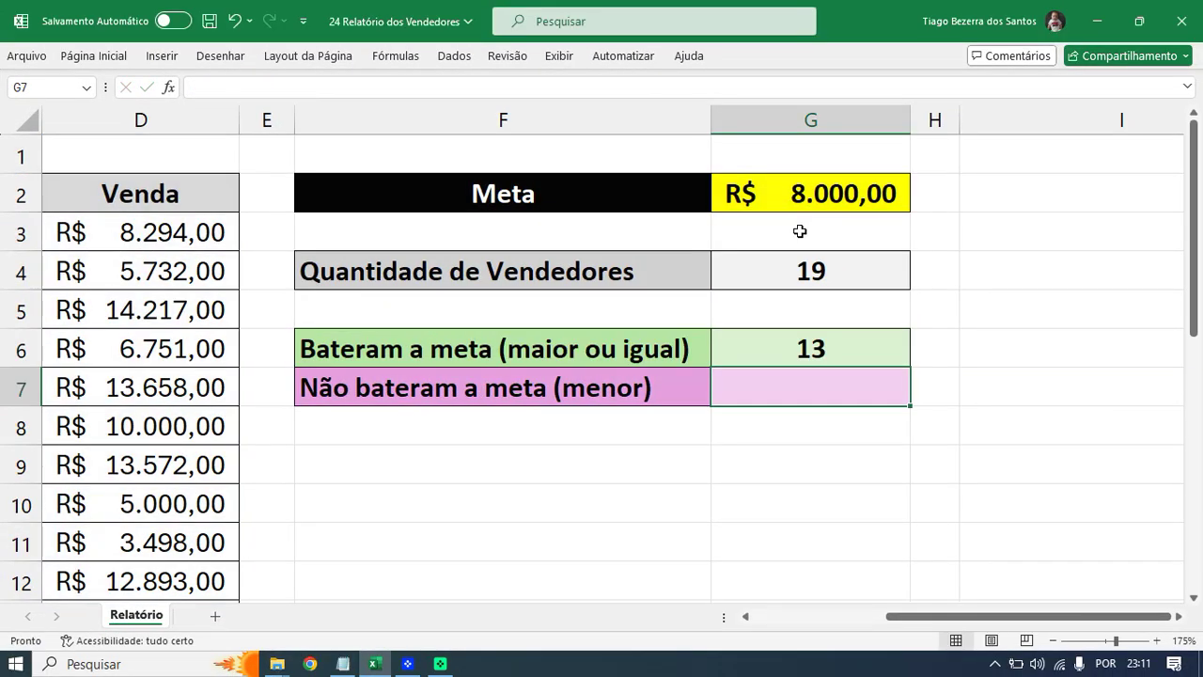
left_click(731, 317)
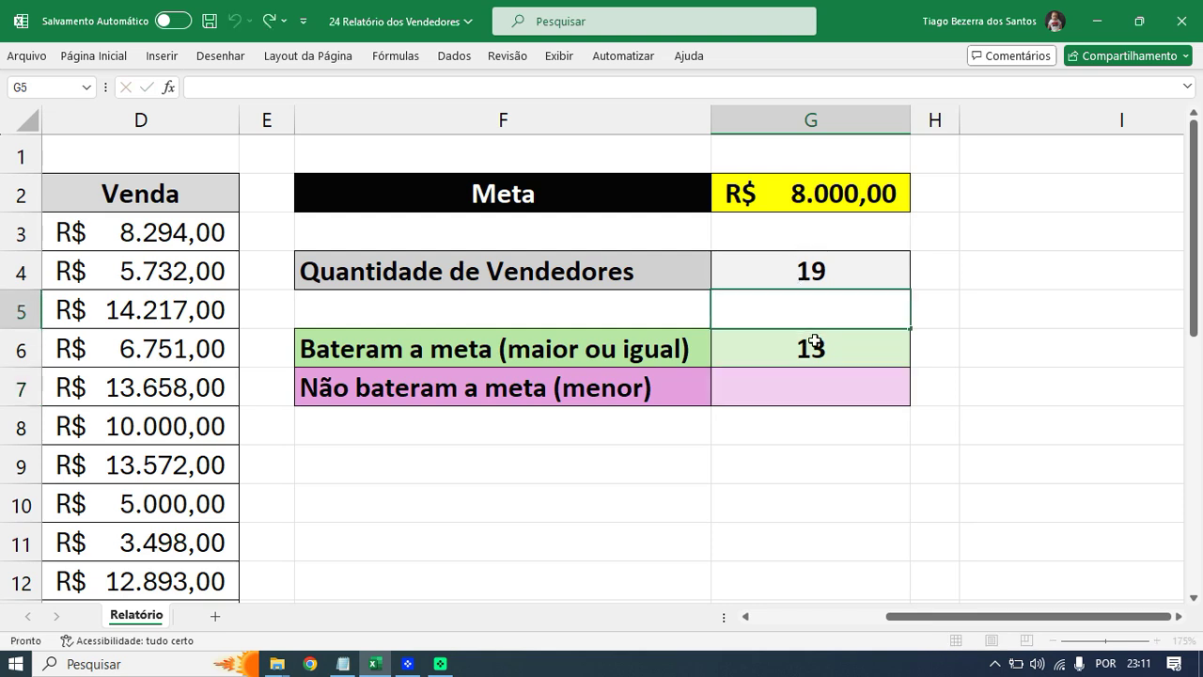
left_click(806, 344)
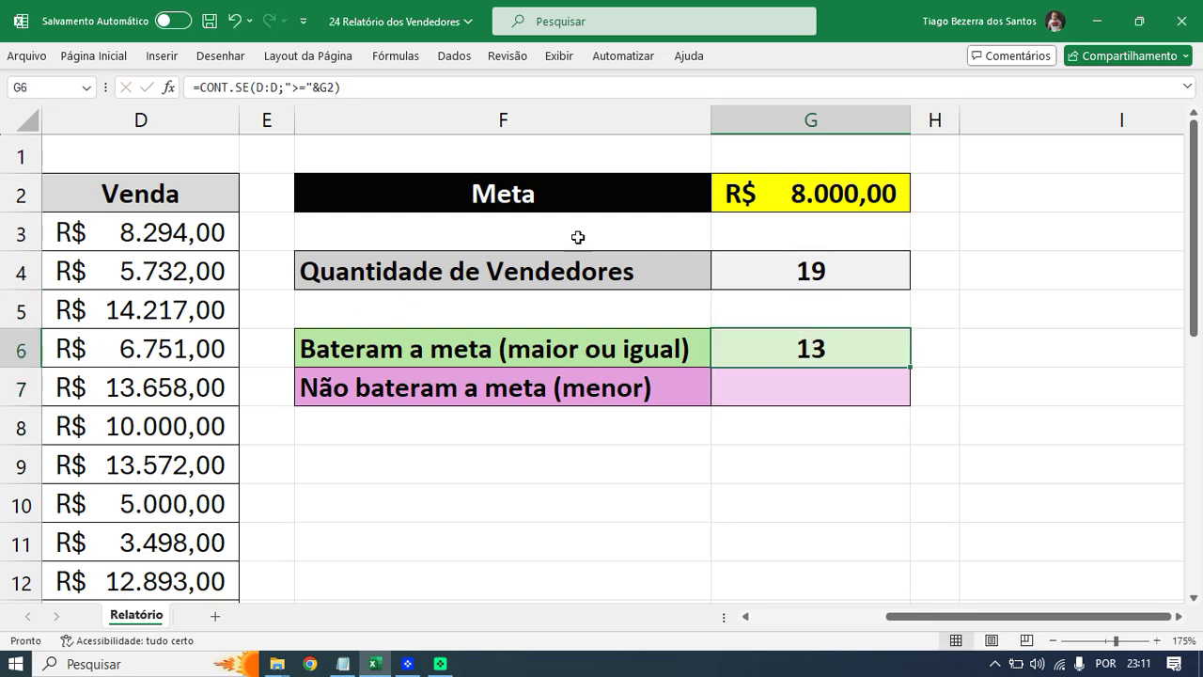
left_click(800, 196)
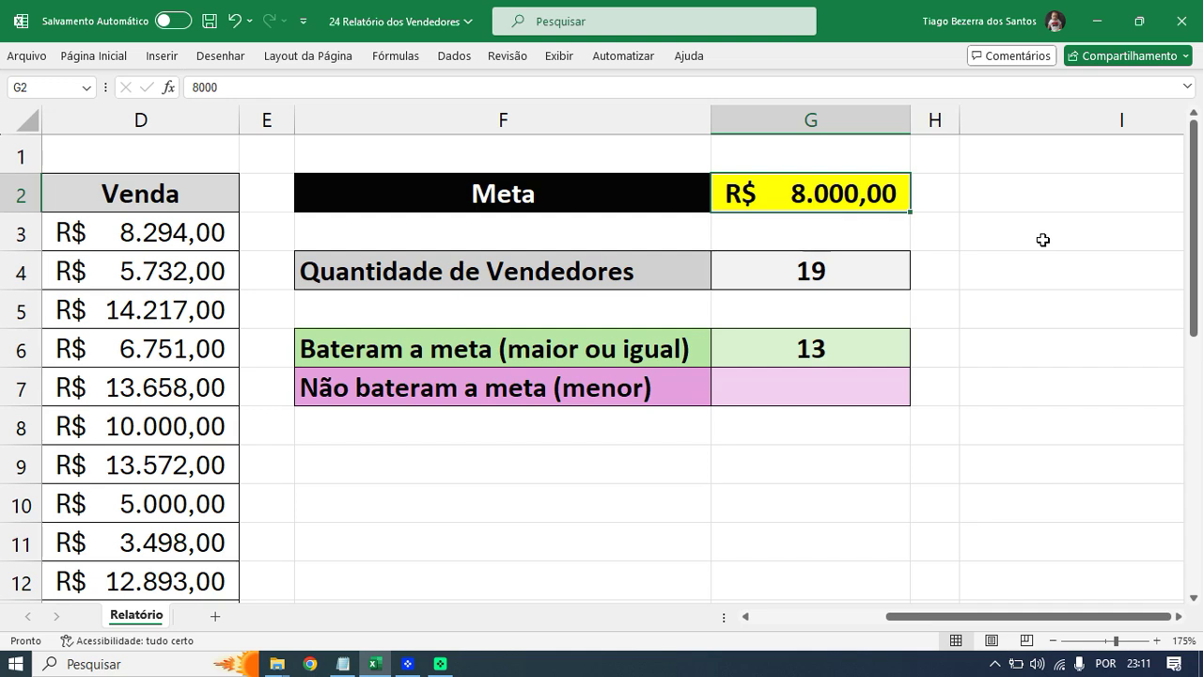
type("10")
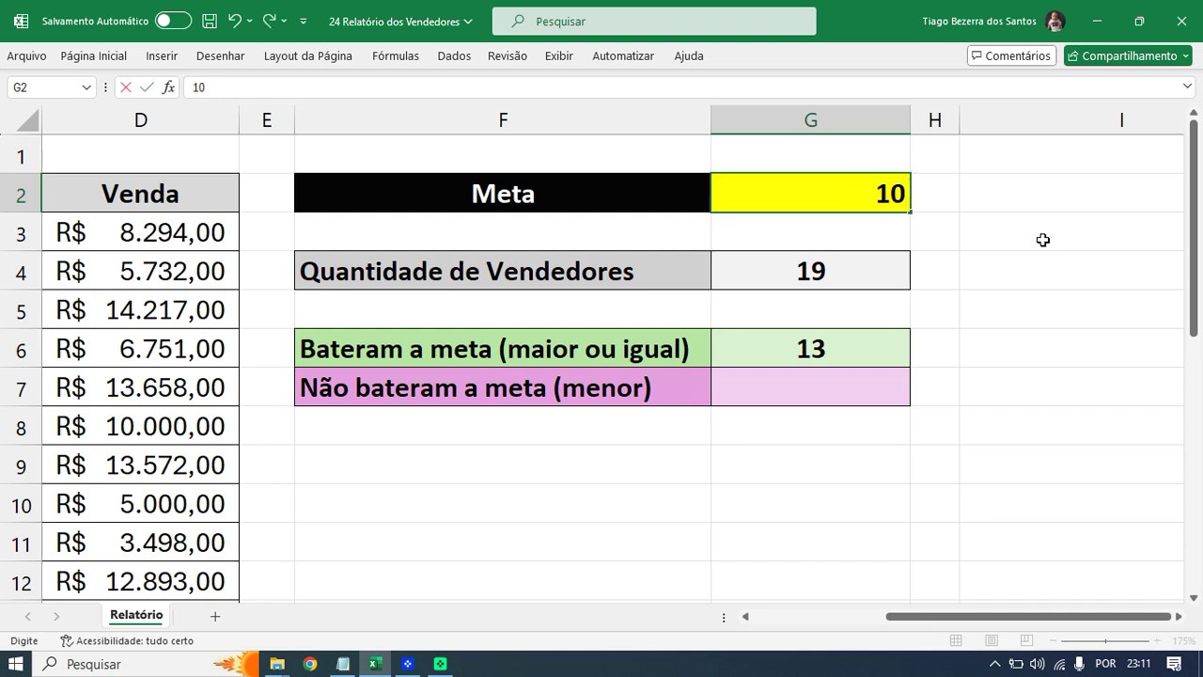
key("BackSpace")
type("1.000")
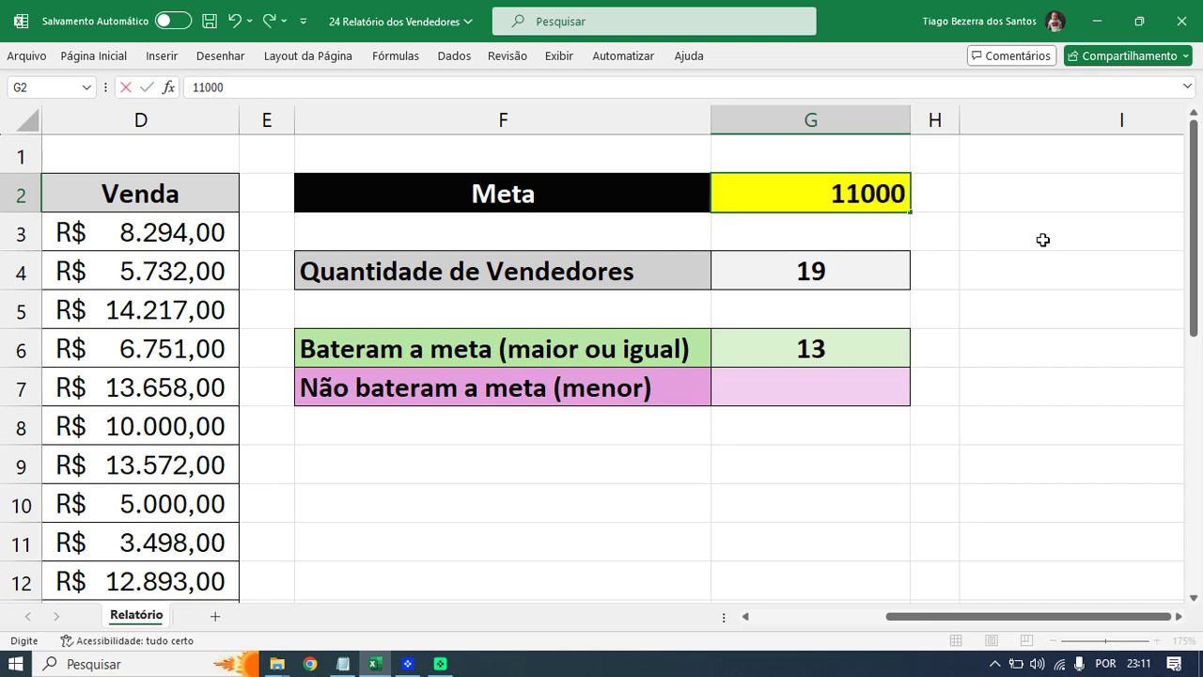
key("Return")
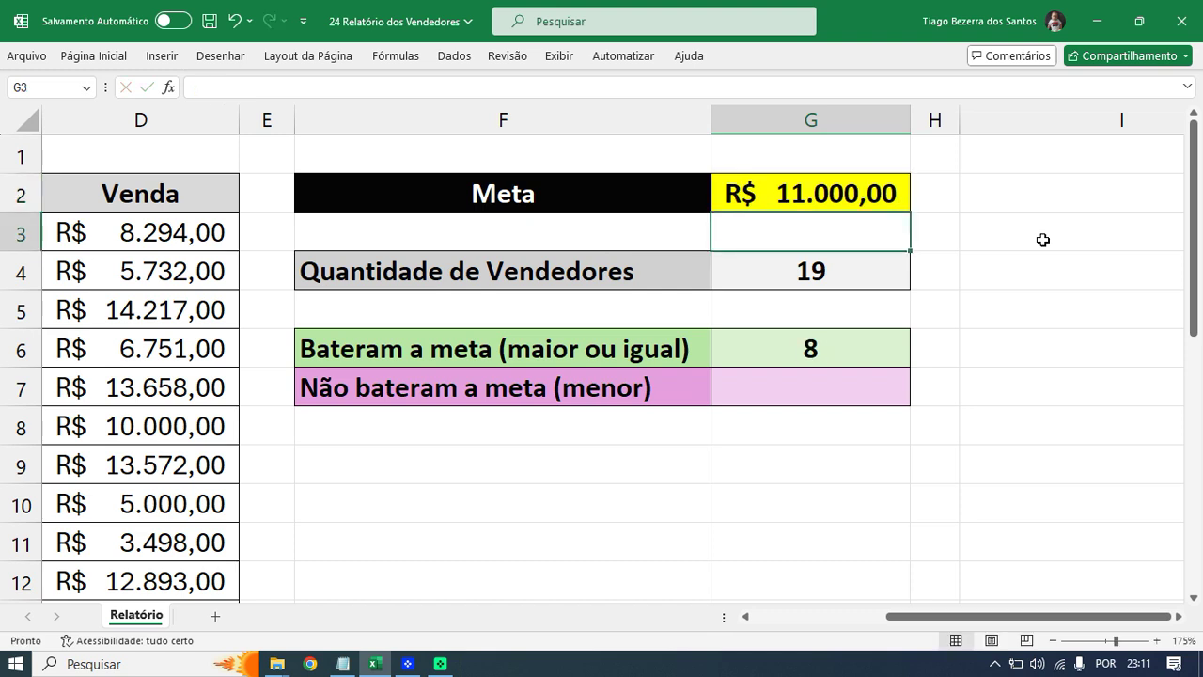
- Change G2 to 7000, then restore it to 8000, watching G6 update
key("Up")
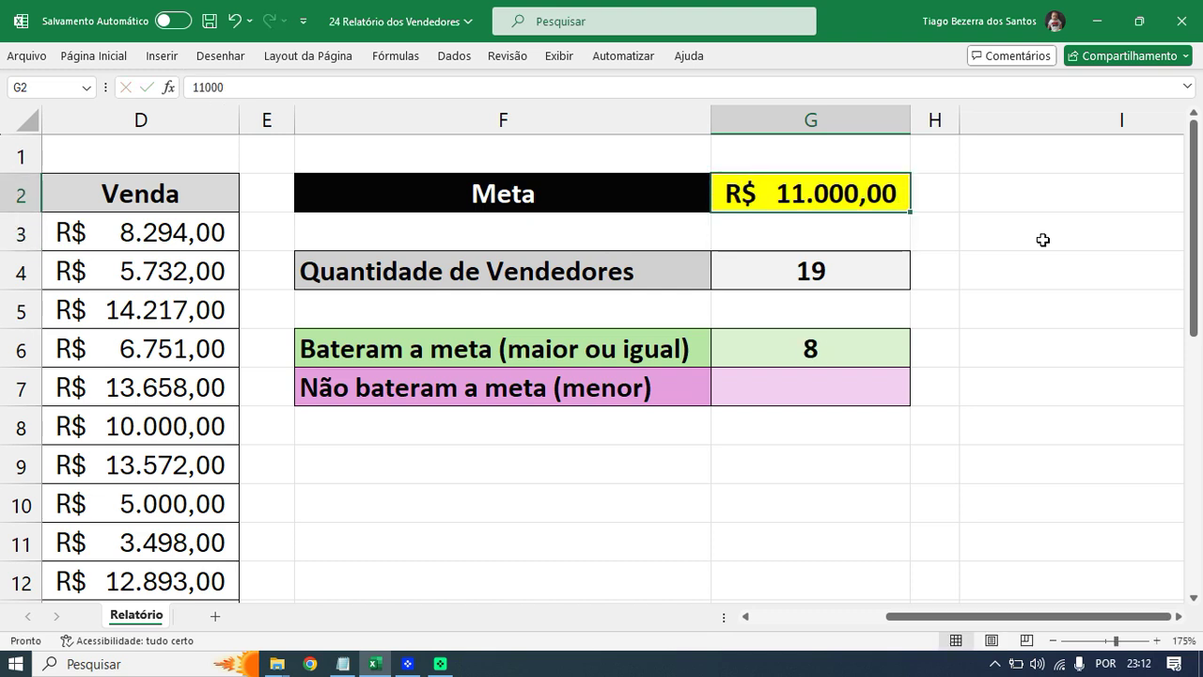
key("F2")
key("BackSpace")
key("BackSpace")
key("BackSpace")
key("BackSpace")
key("BackSpace")
type("7000")
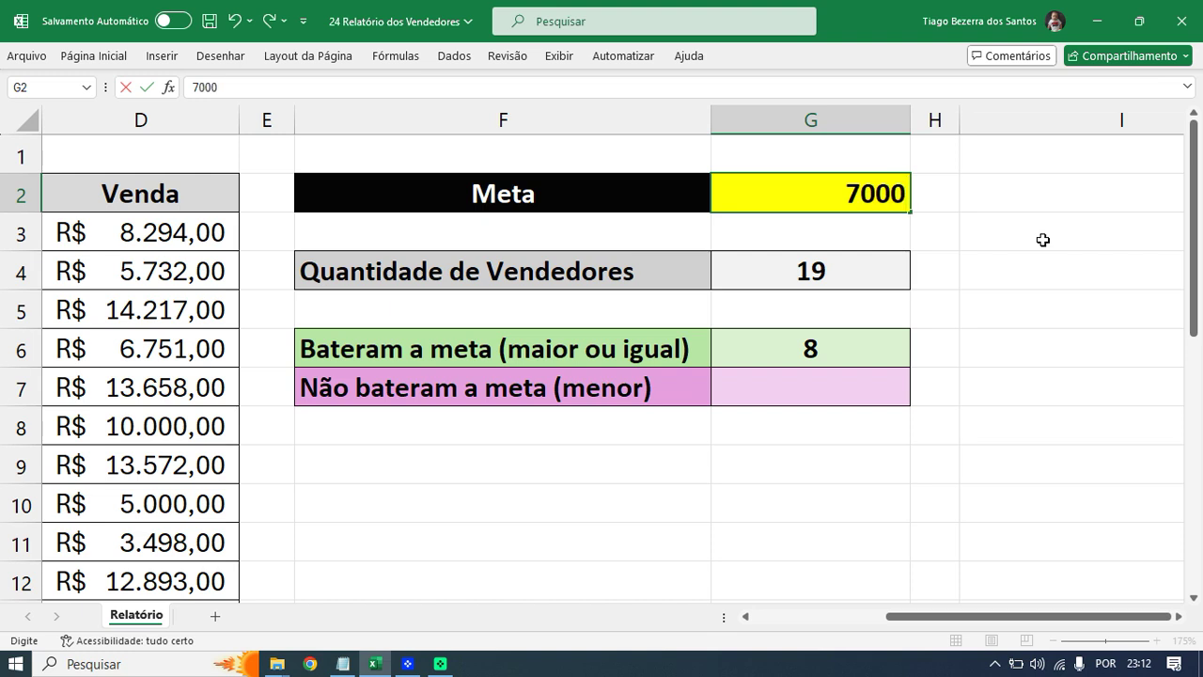
key("Return")
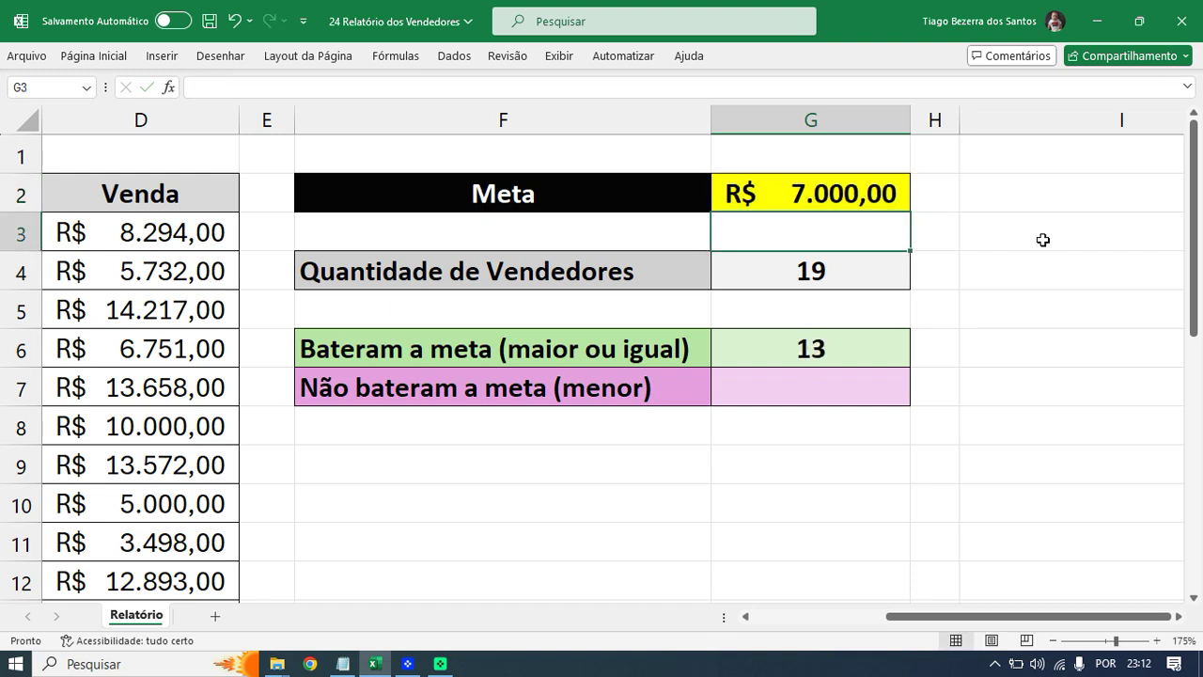
key("Up")
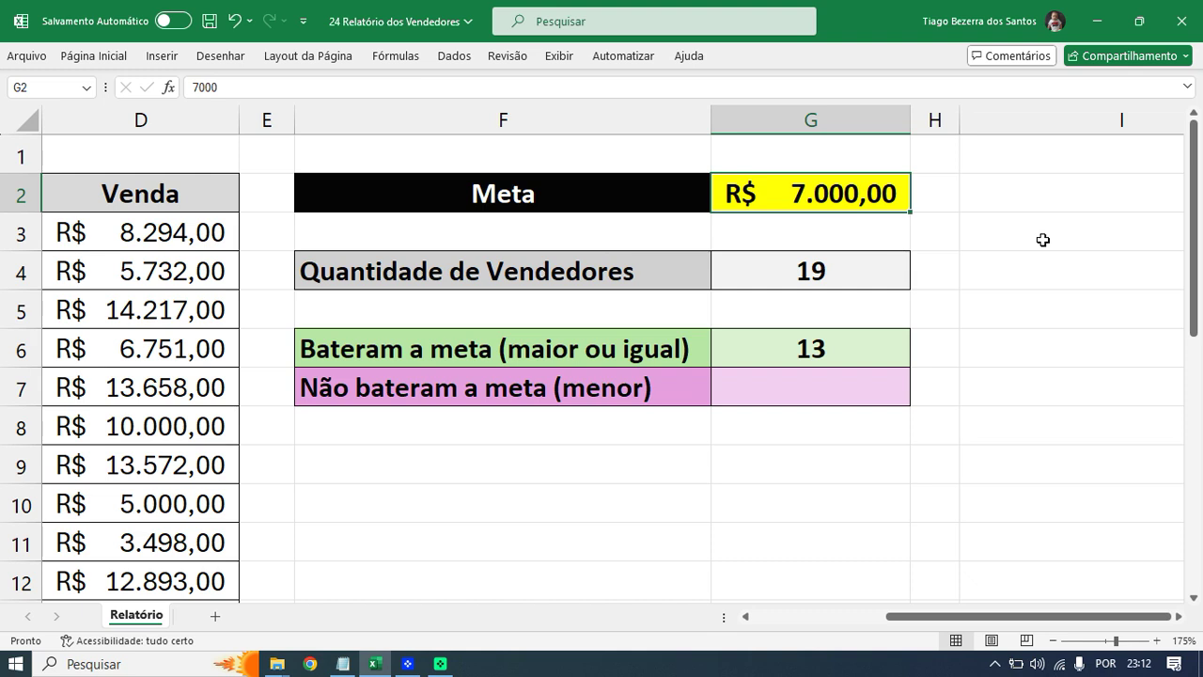
type("8000")
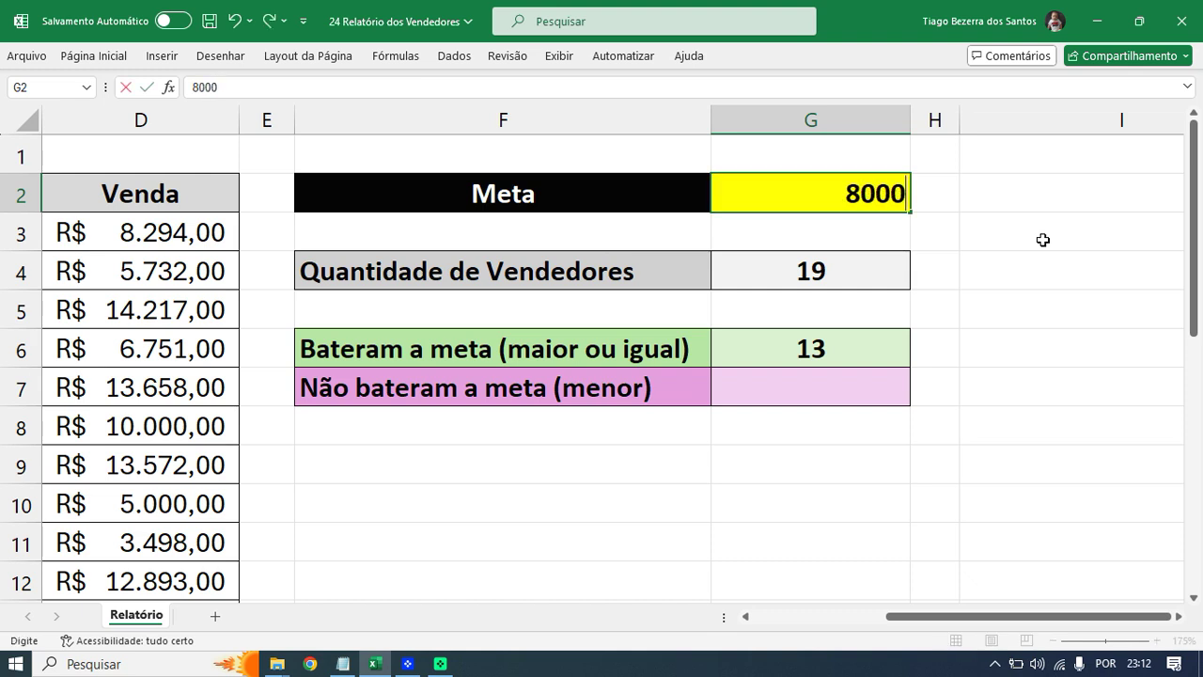
key("Return")
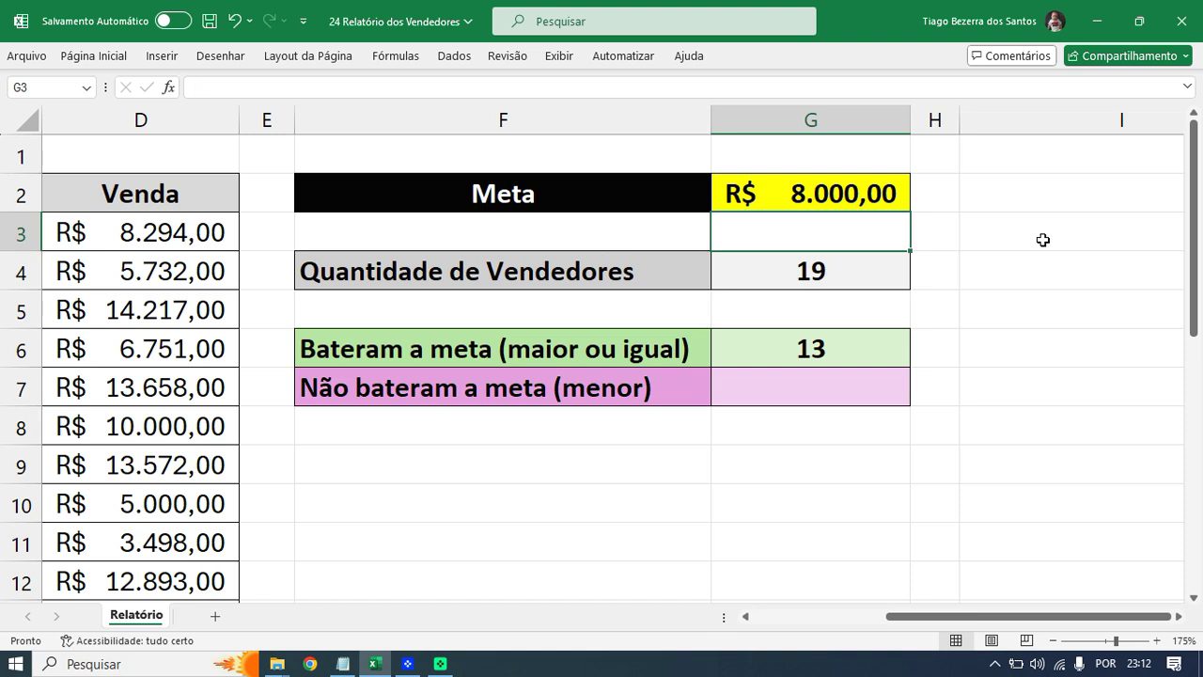
- Review G6's ">=" criterion and confirm the formula unchanged
left_click(840, 344)
double_click(841, 344)
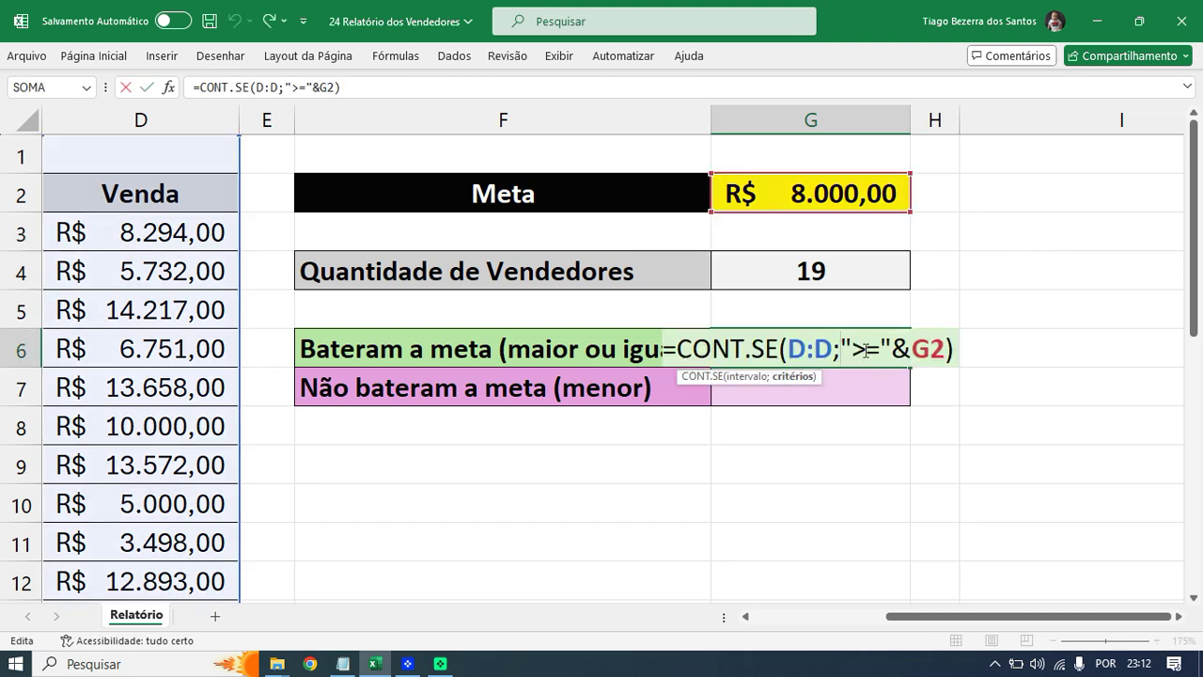
left_click_drag(856, 348, 943, 349)
left_click(893, 348)
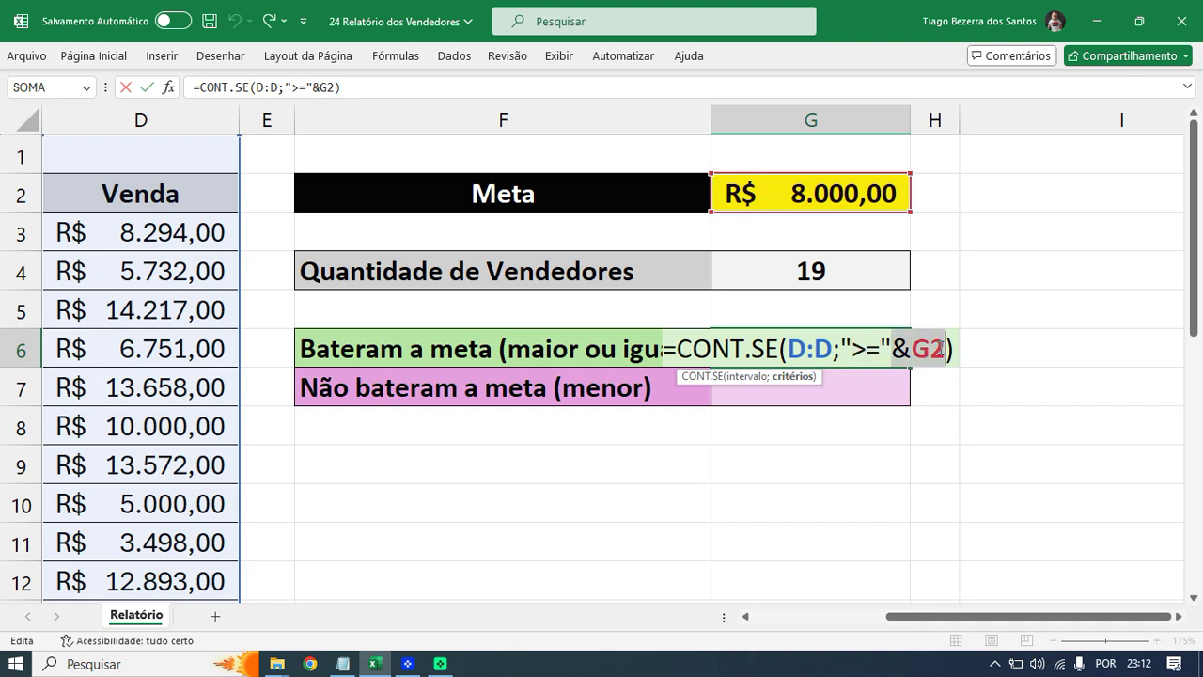
key("ctrl+Return")
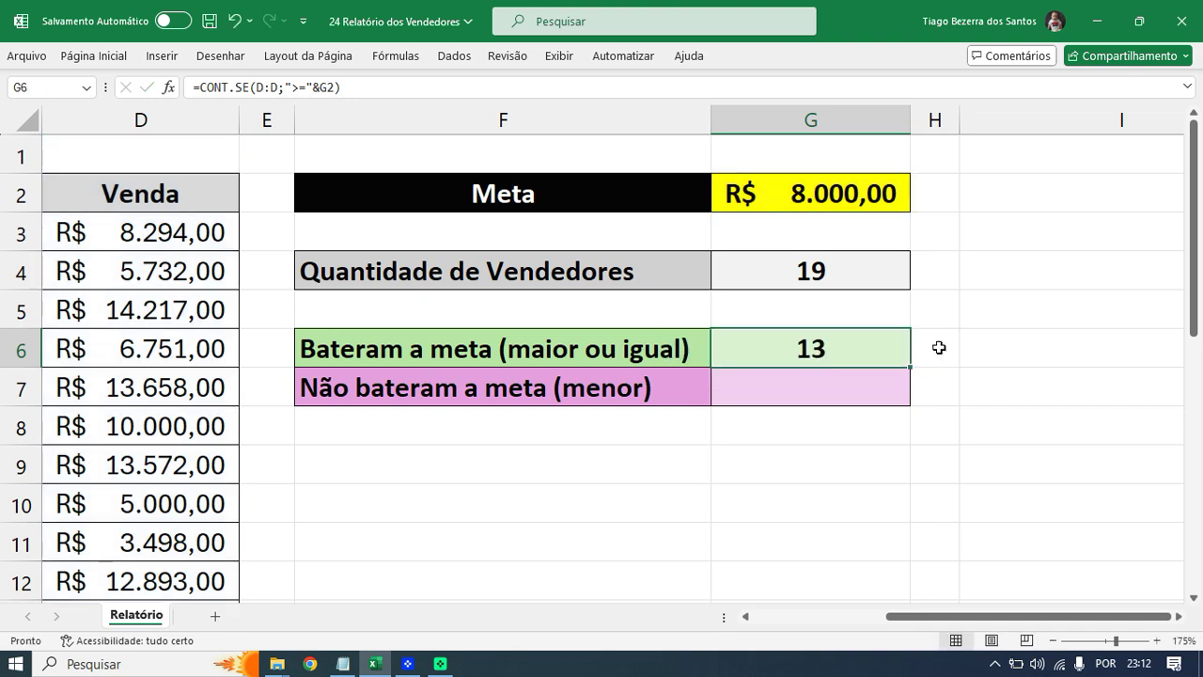
double_click(803, 386)
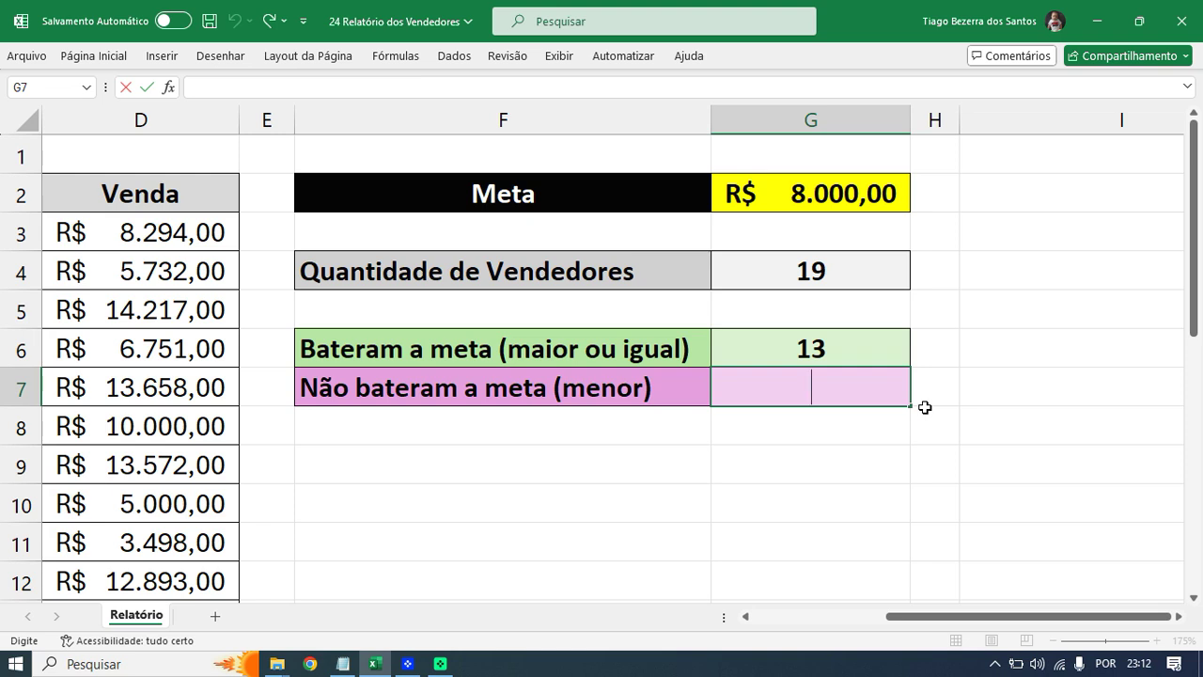
- Enter =CONT.SE(D:D;"<"&G2) in G7 so it shows 6 sellers
type("=c")
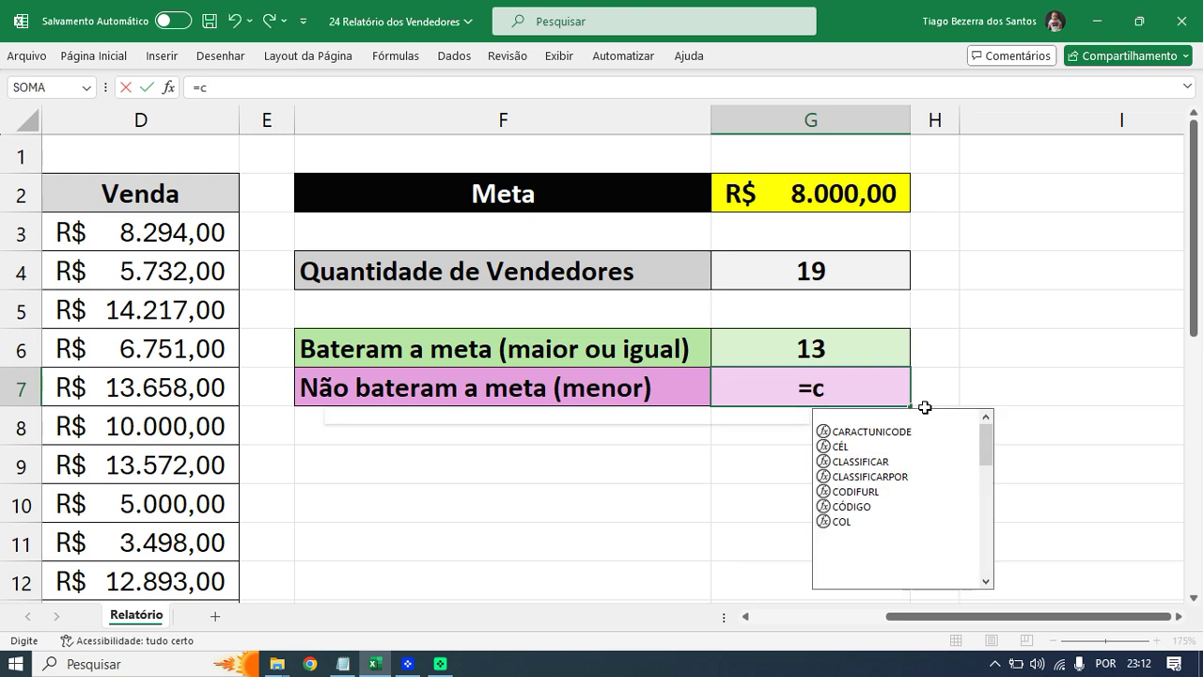
key("BackSpace")
type("CONT")
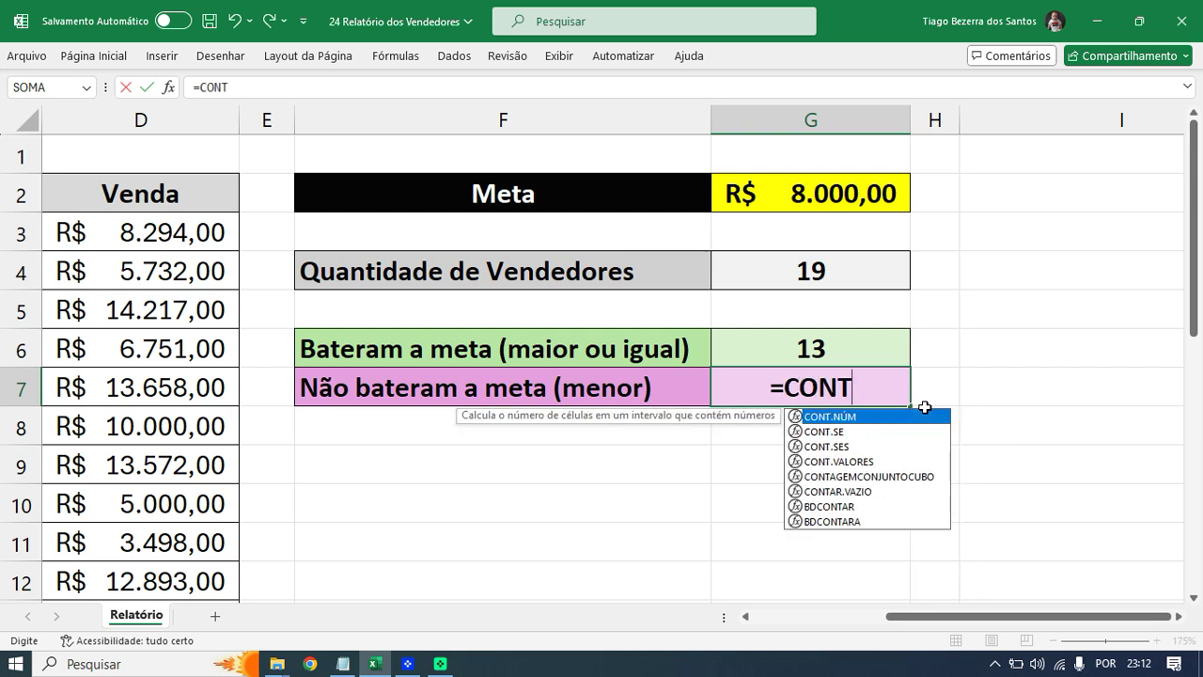
type(".SE(")
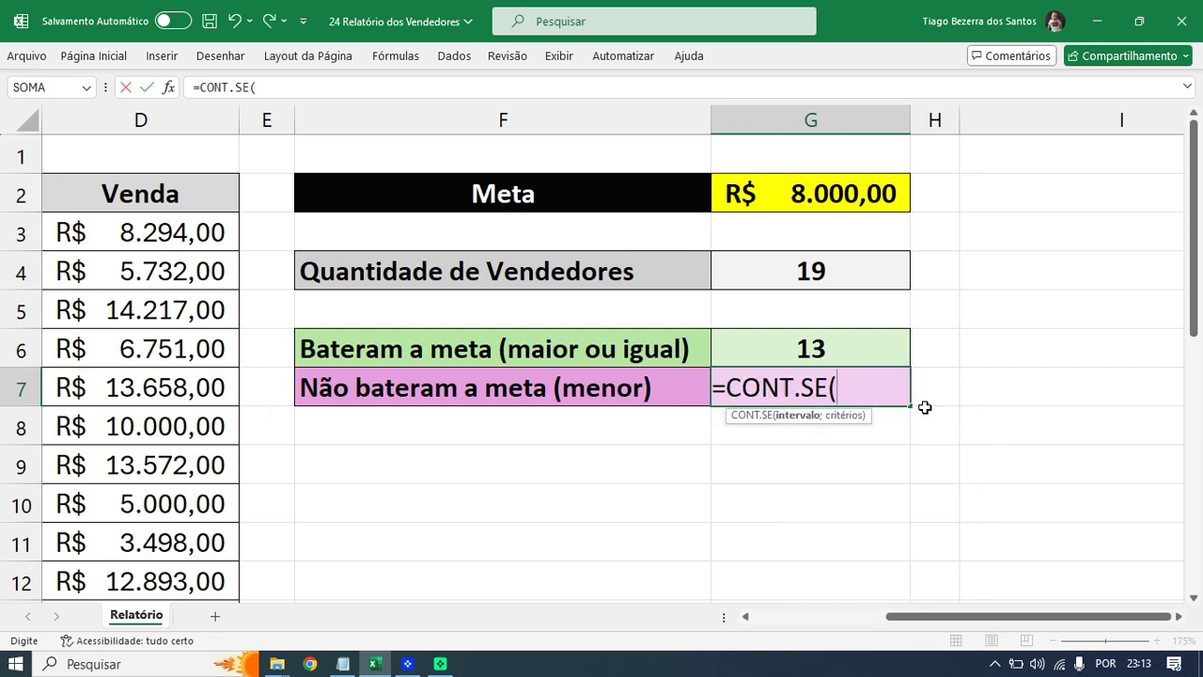
left_click(153, 119)
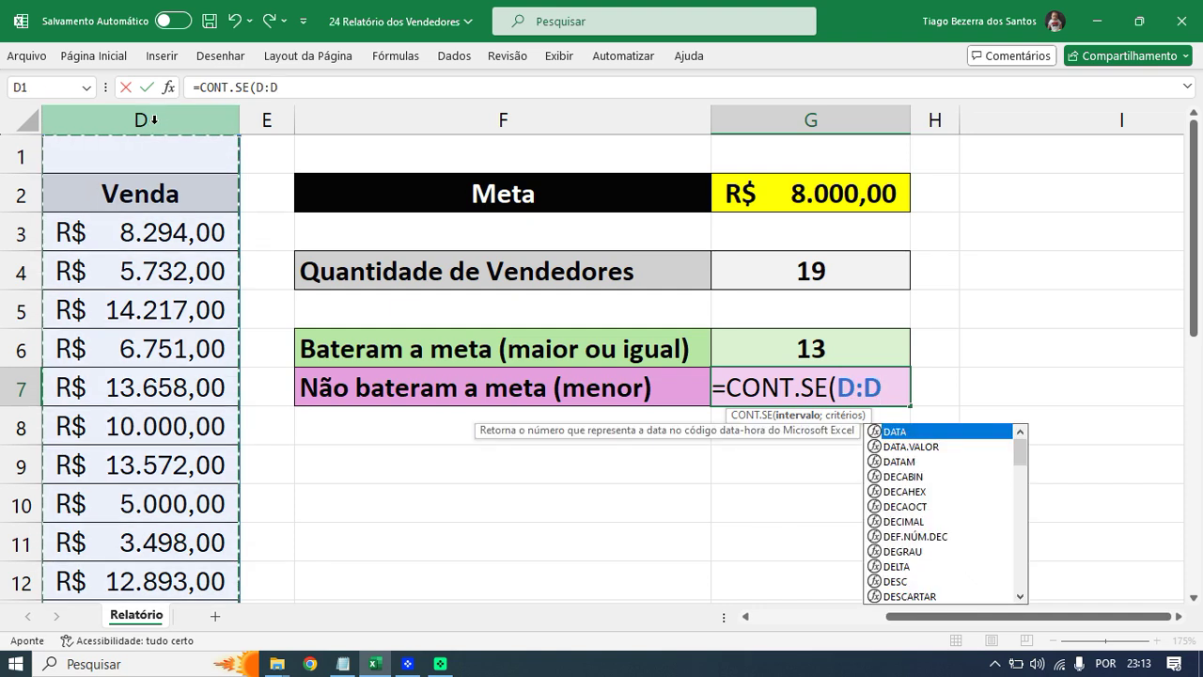
type(";")
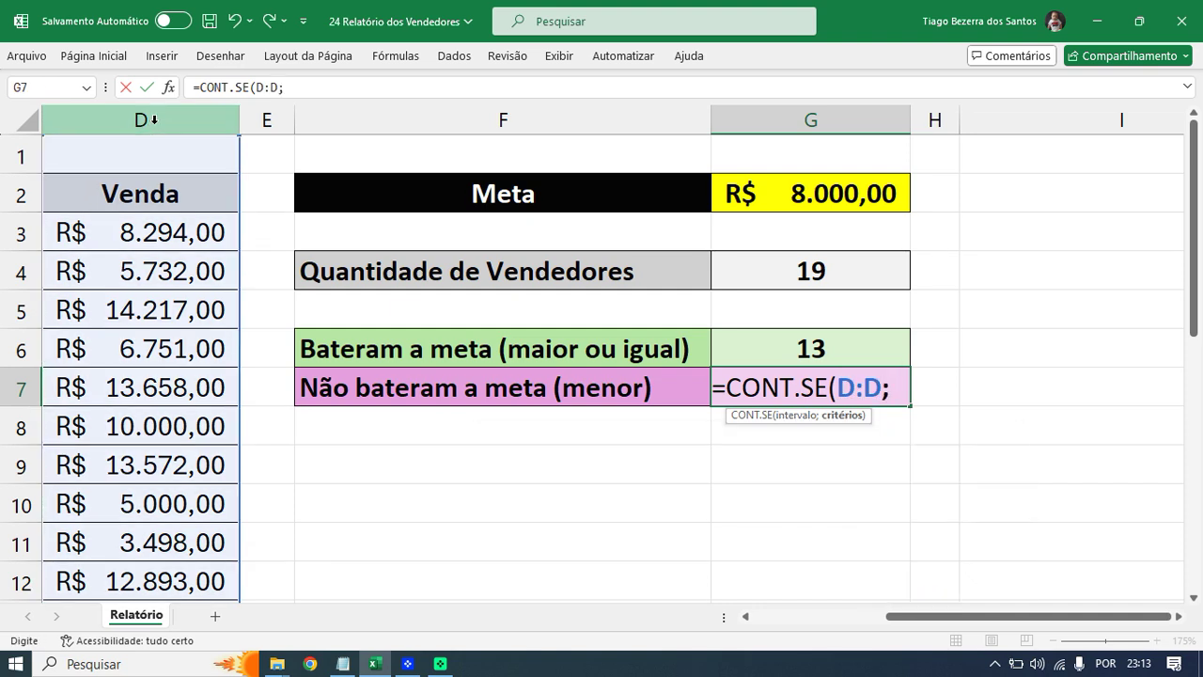
type("\"<")
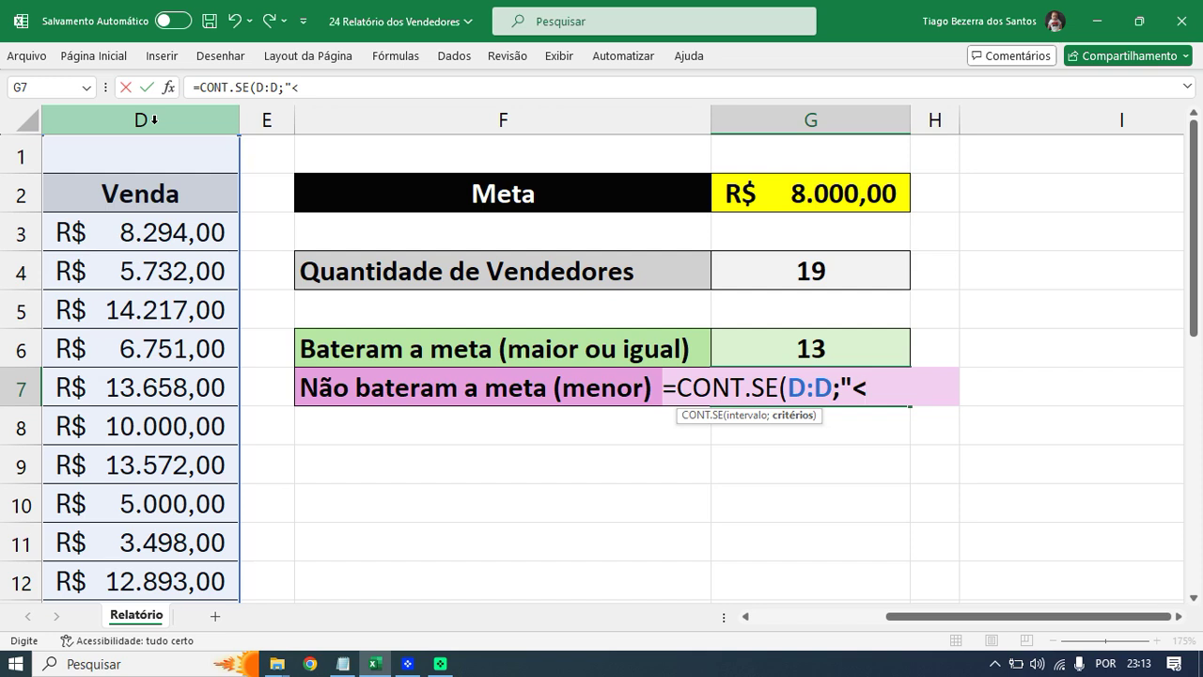
type("\"&")
left_click(826, 192)
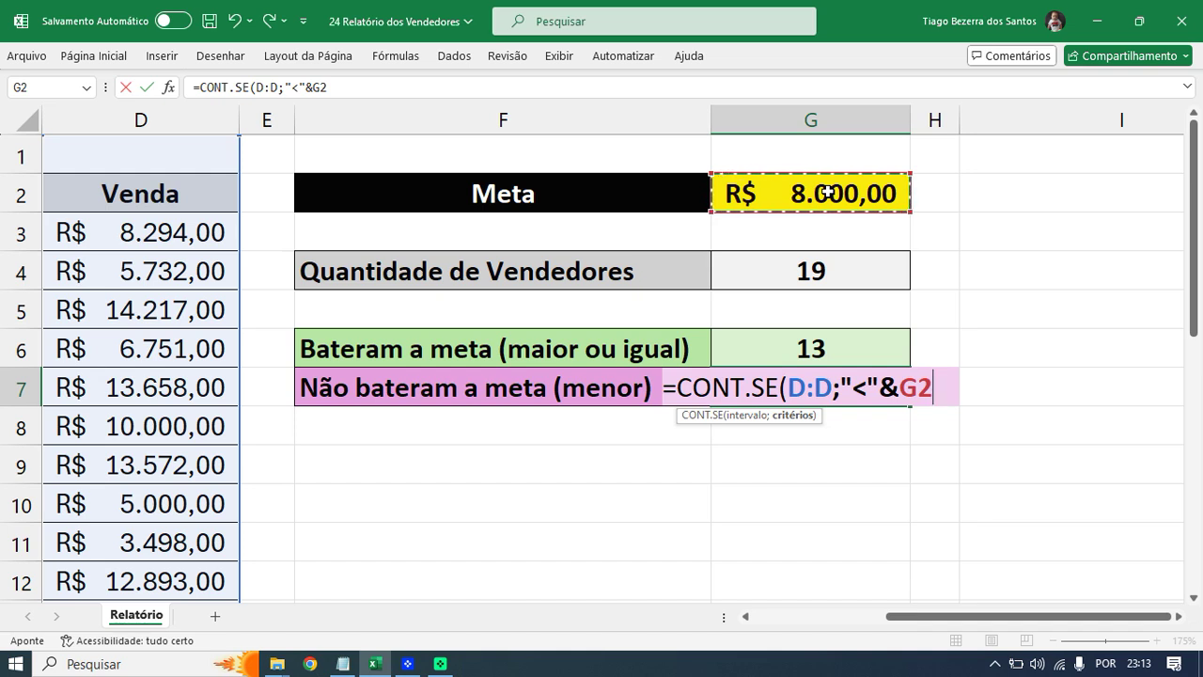
type(")")
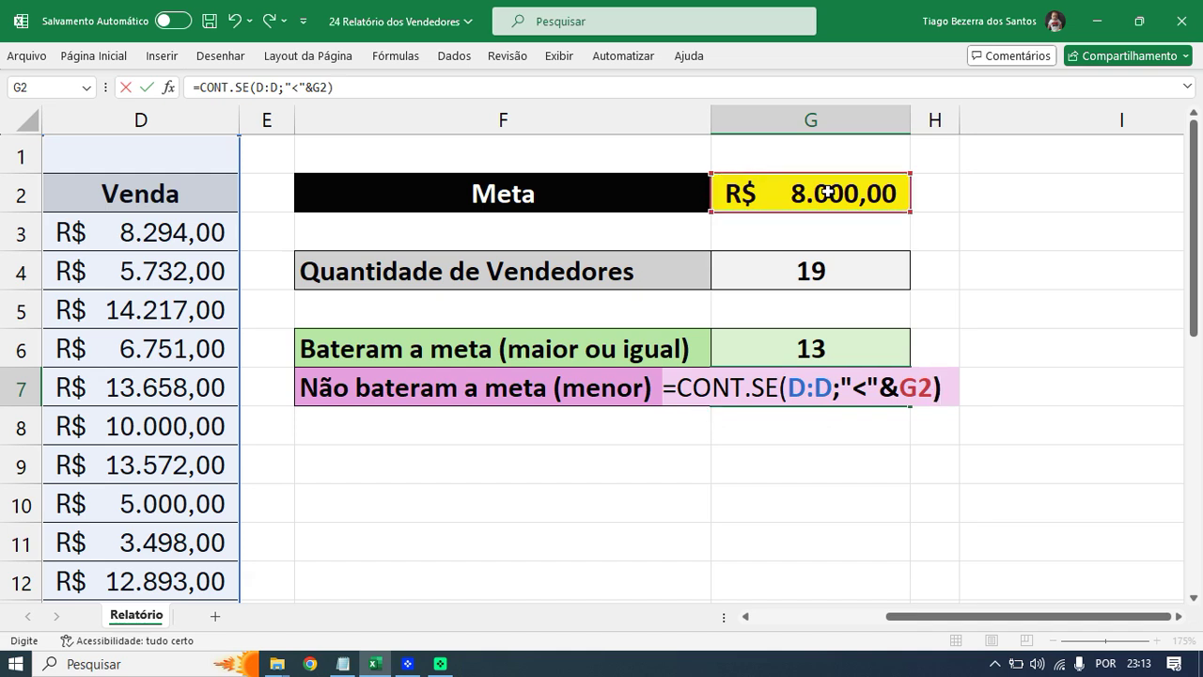
key("Return")
- Select both target counts in G6:G7 and check the all-sellers count formula
key("Up")
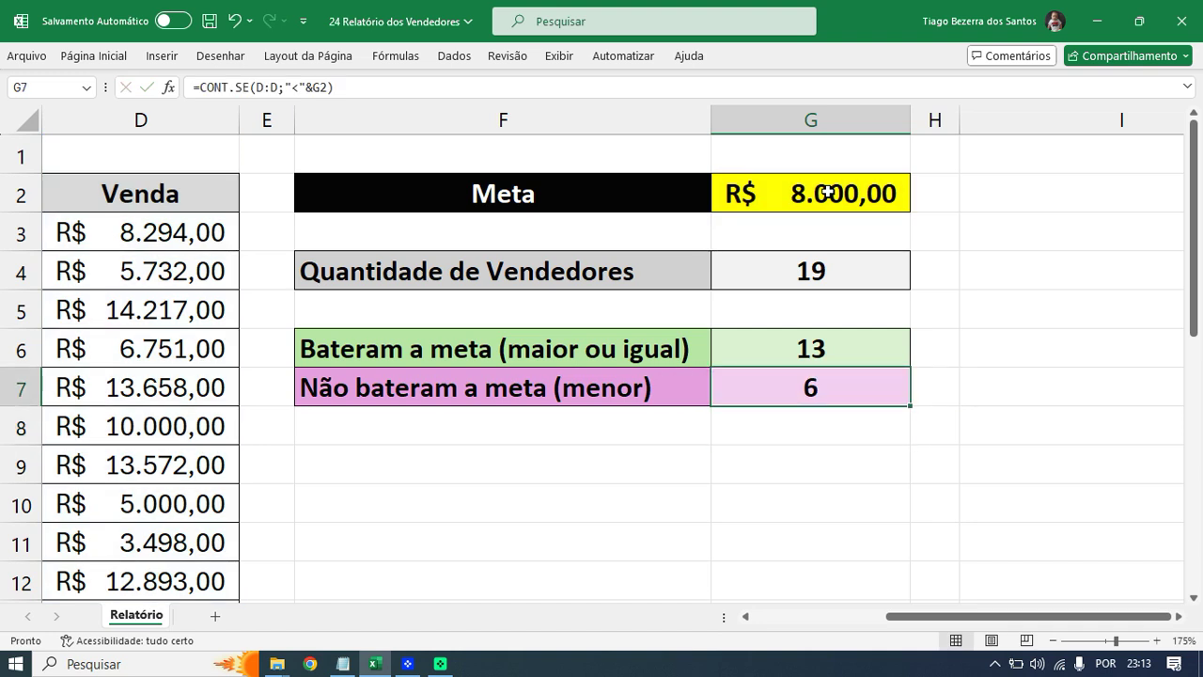
left_click_drag(801, 348, 795, 380)
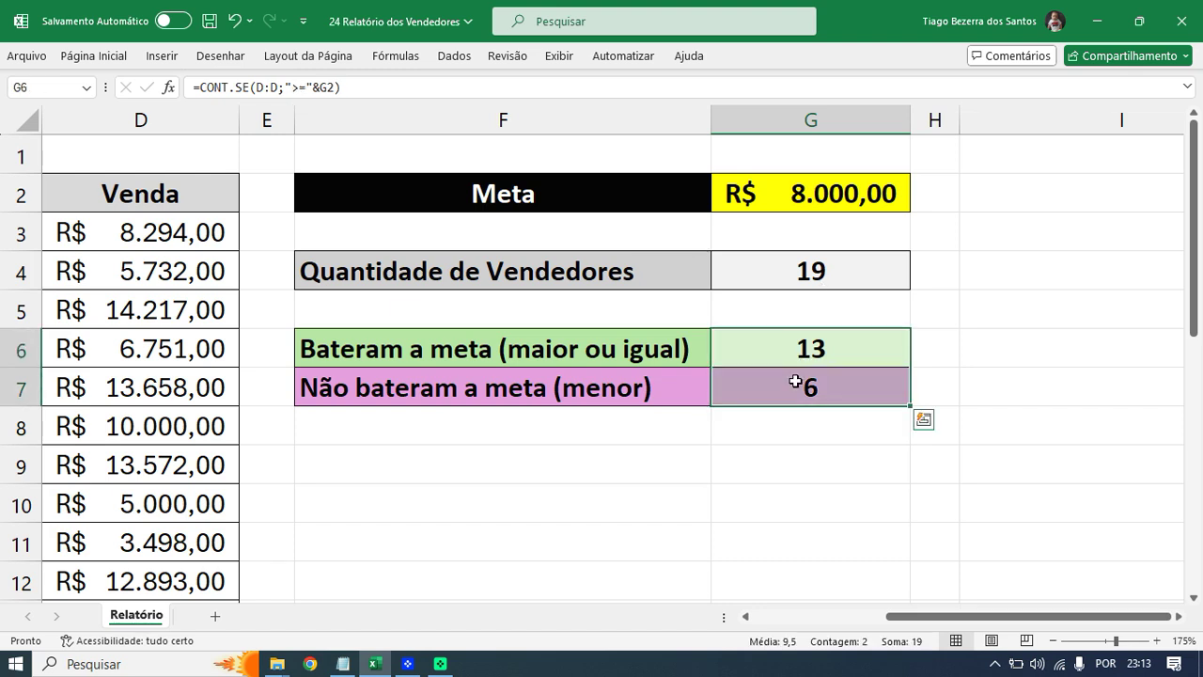
left_click(804, 284)
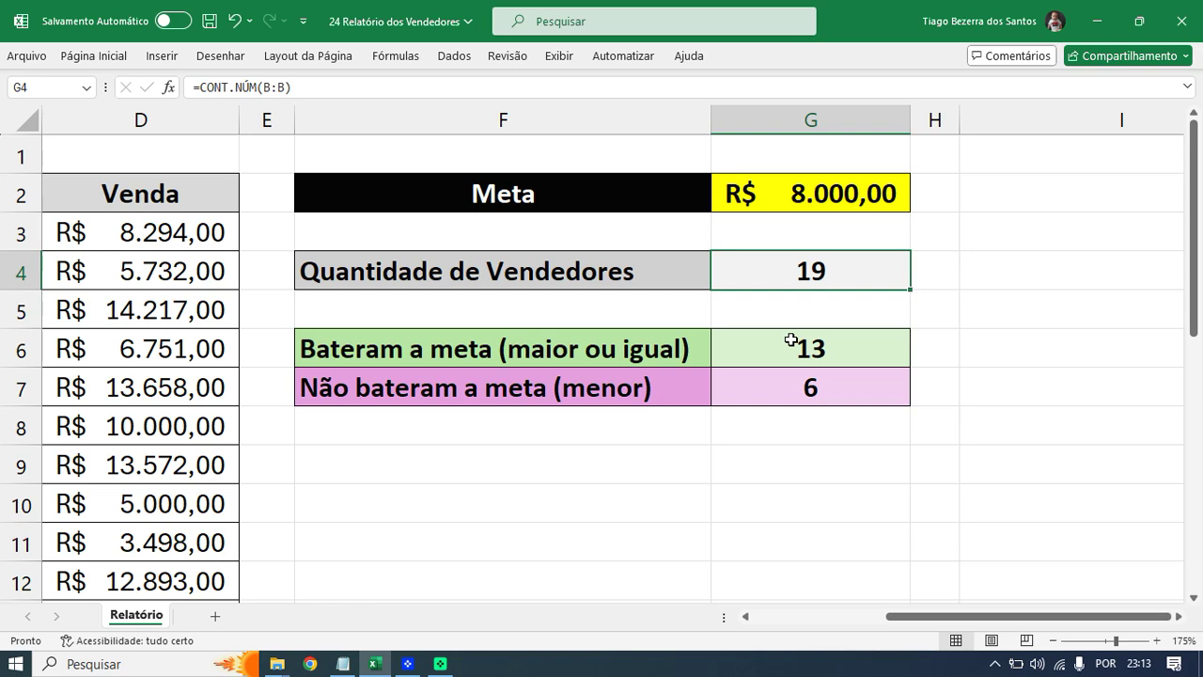
- Enter seller ID 1070 in cell B22
scroll(708, 411, "down", 6, "ctrl")
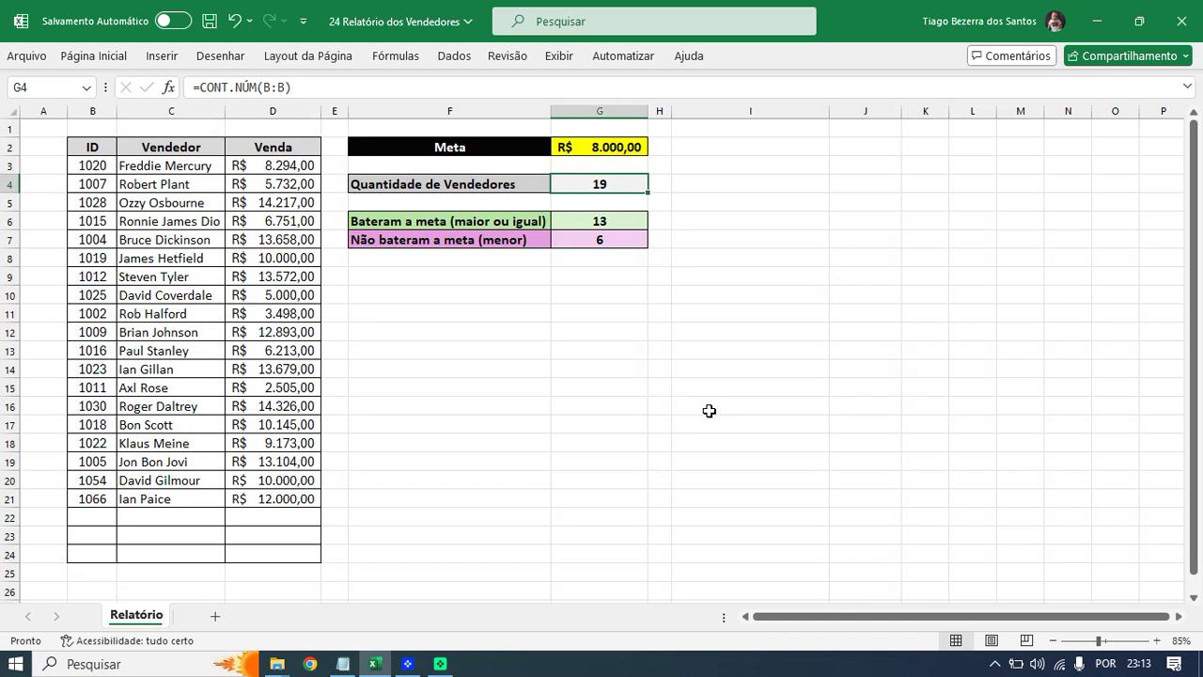
left_click(99, 517)
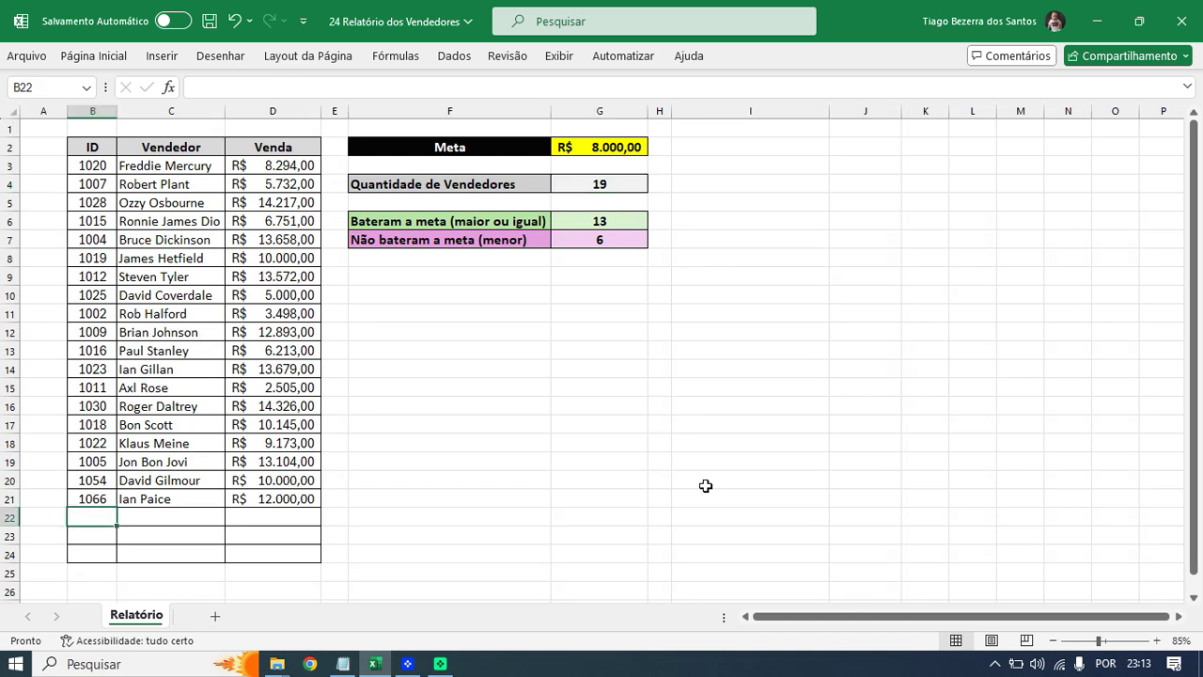
type("10")
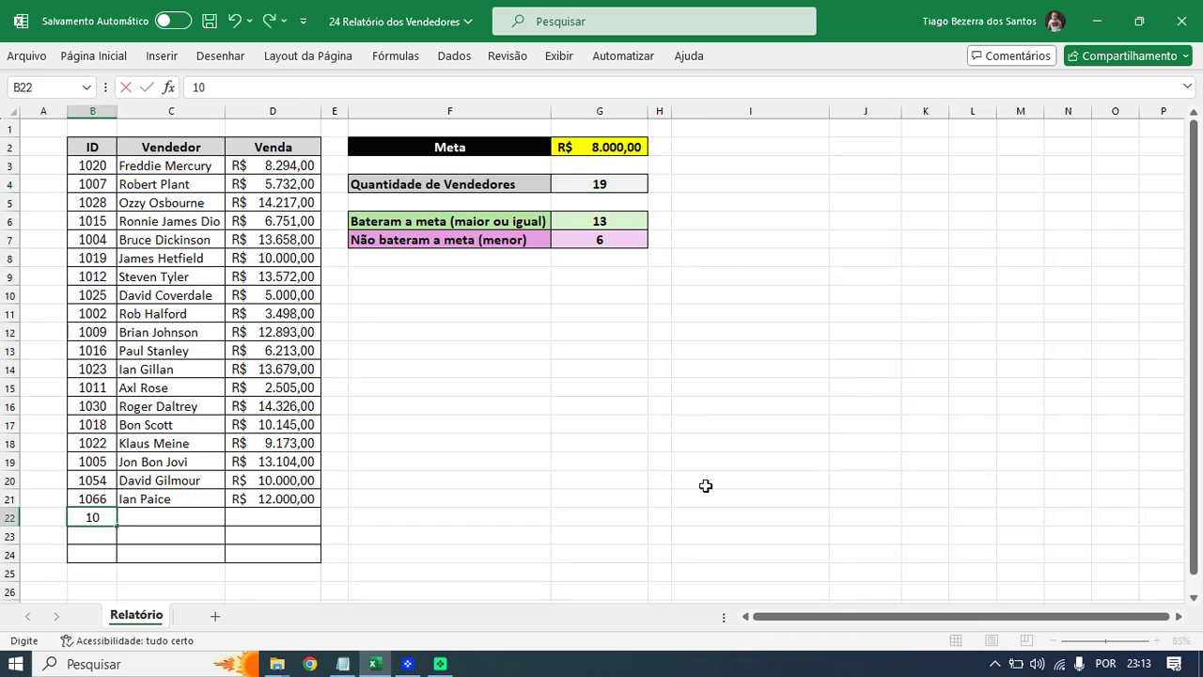
type("70")
key("Return")
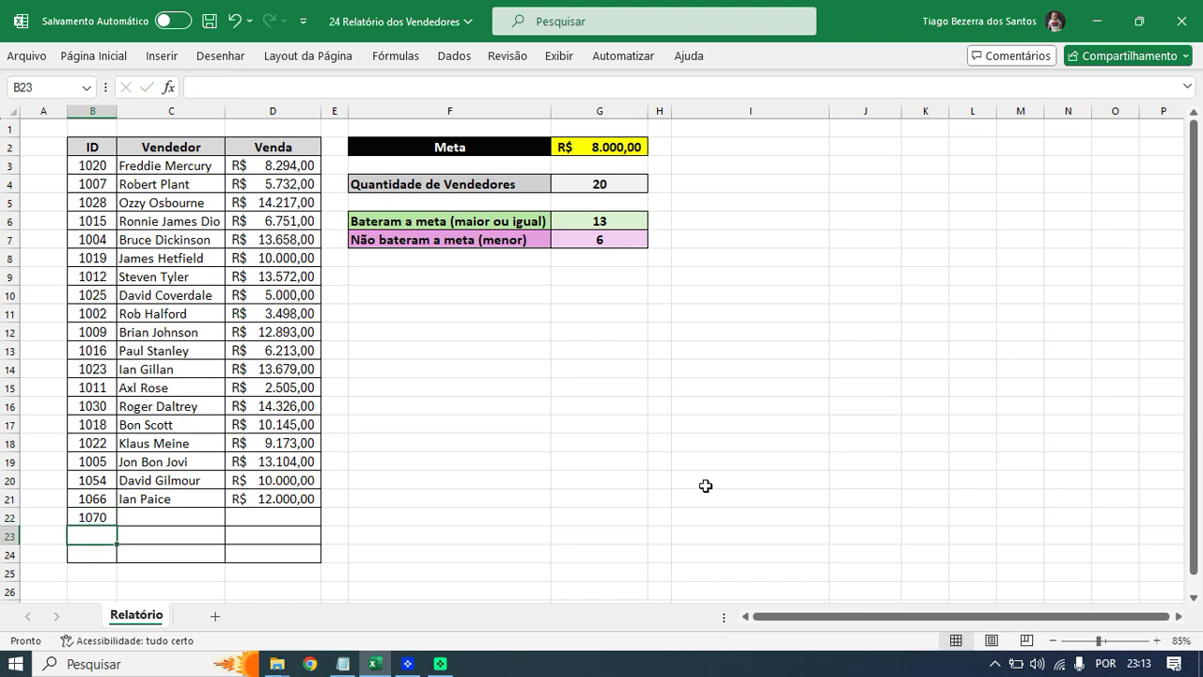
- Type the new seller's name in C22, correcting a doubled letter
key("Right")
key("Up")
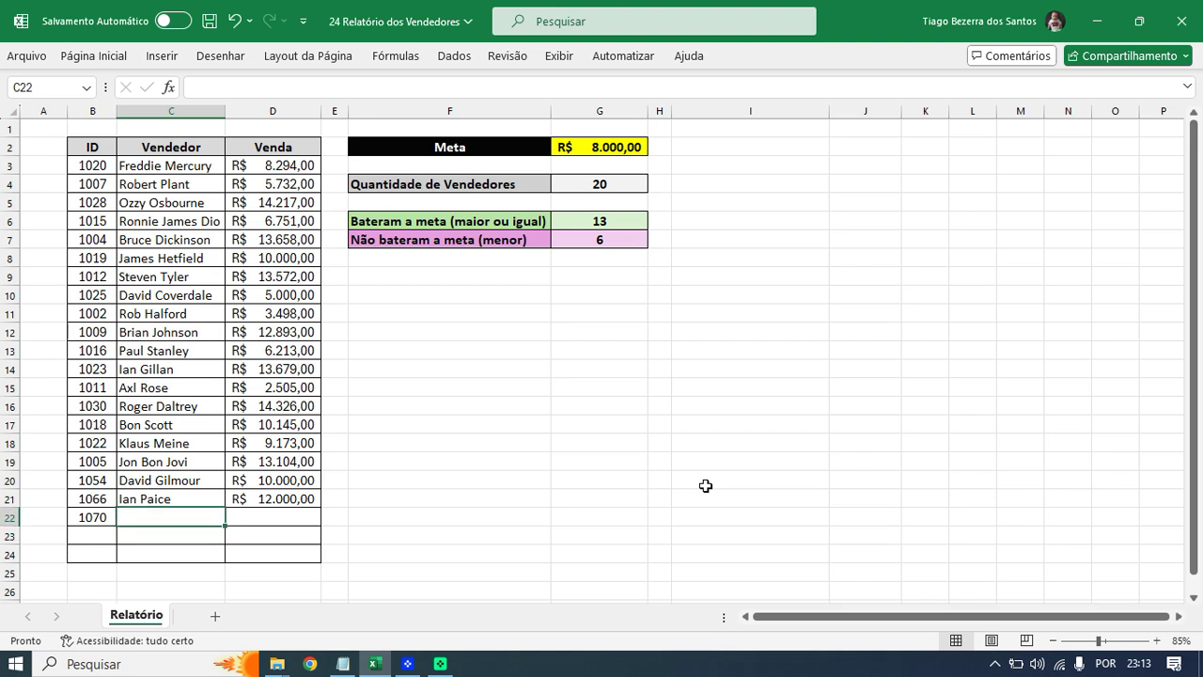
type("rUS")
key("BackSpace")
key("BackSpace")
key("BackSpace")
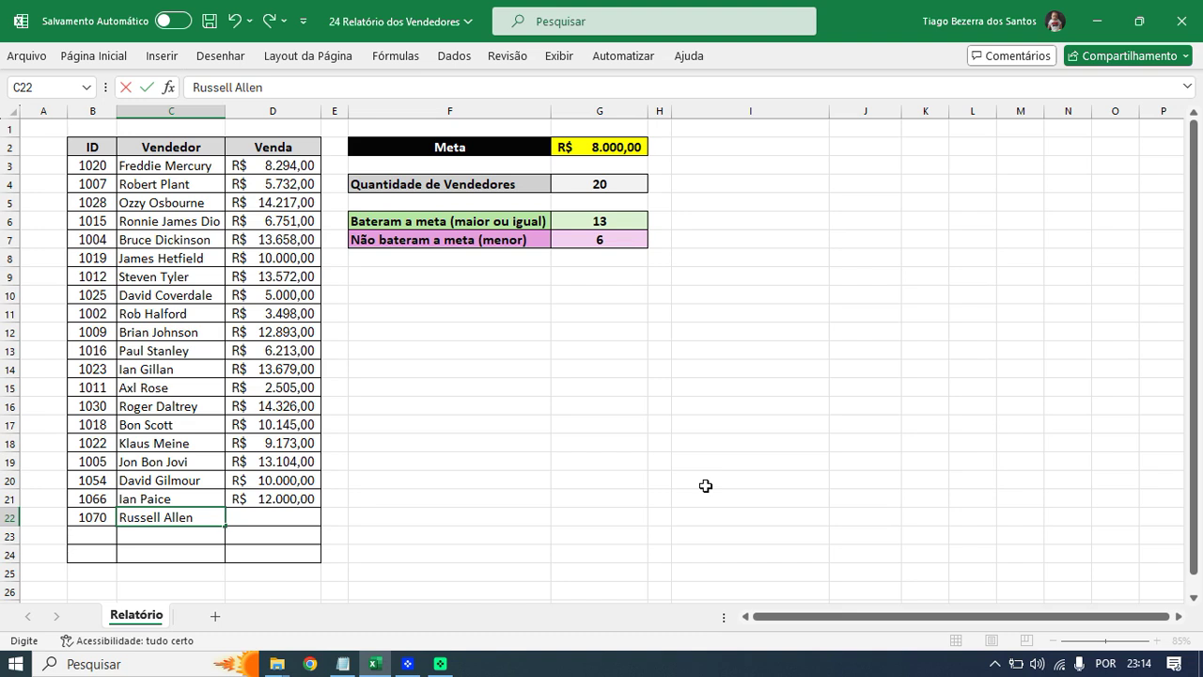
left_click(160, 519)
key("BackSpace")
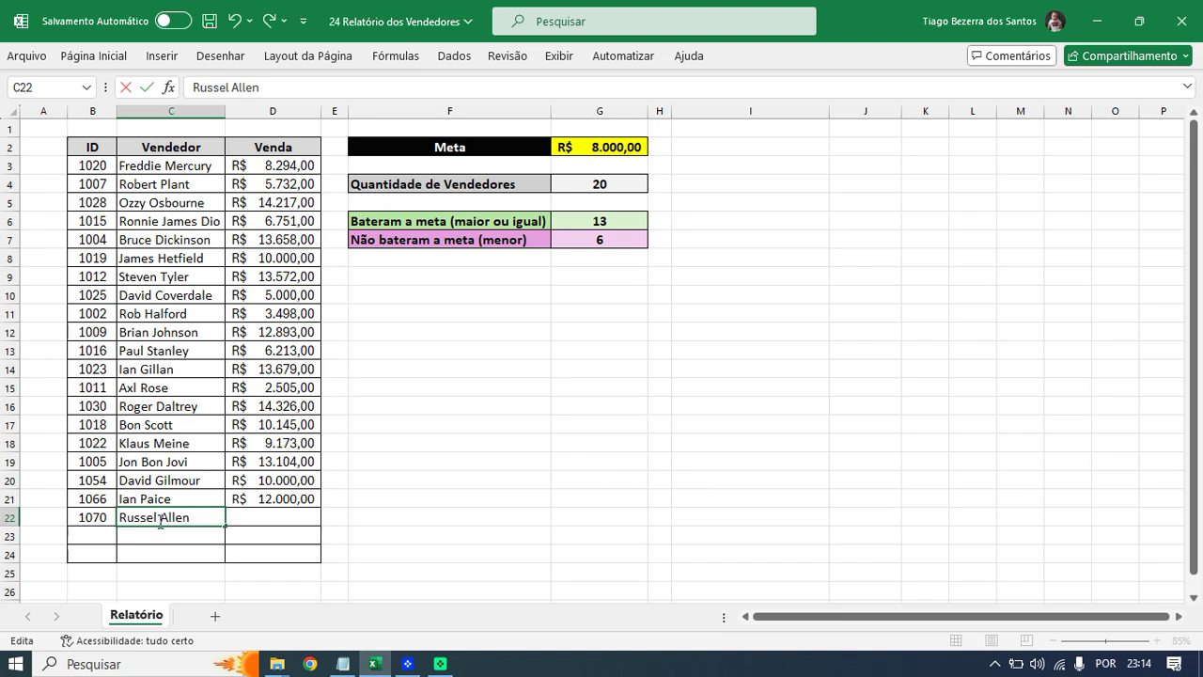
key("Return")
- Enter the 9000 sale in D22 and save the workbook
key("Right")
key("Up")
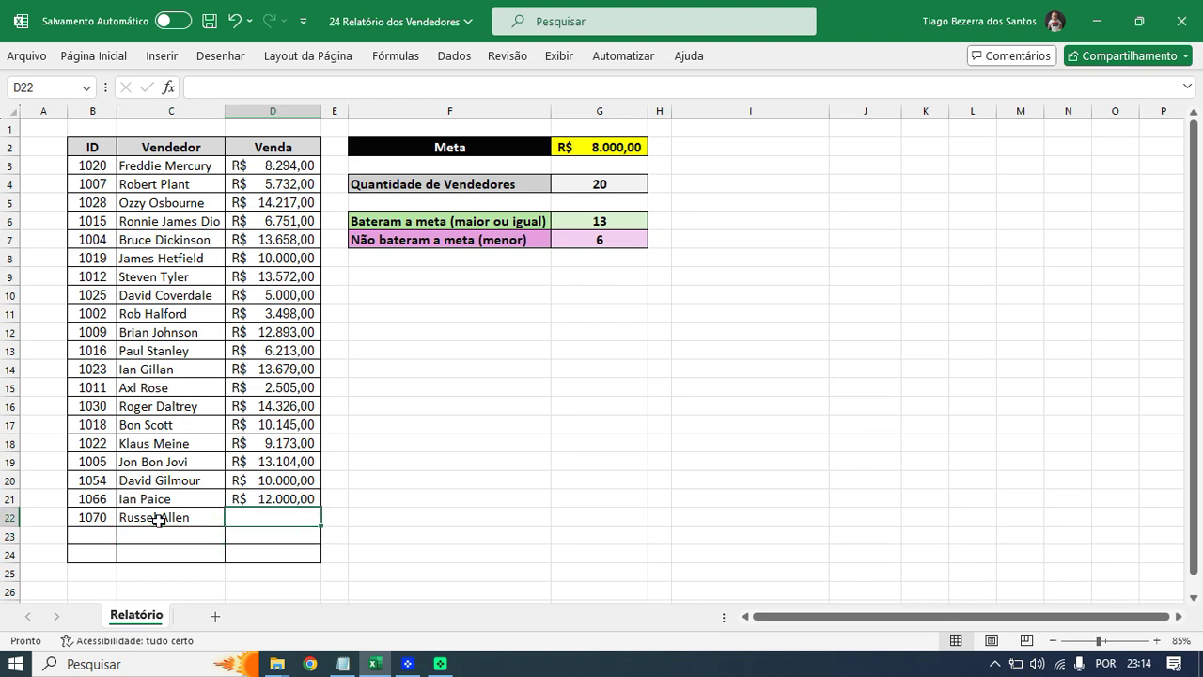
type("9000")
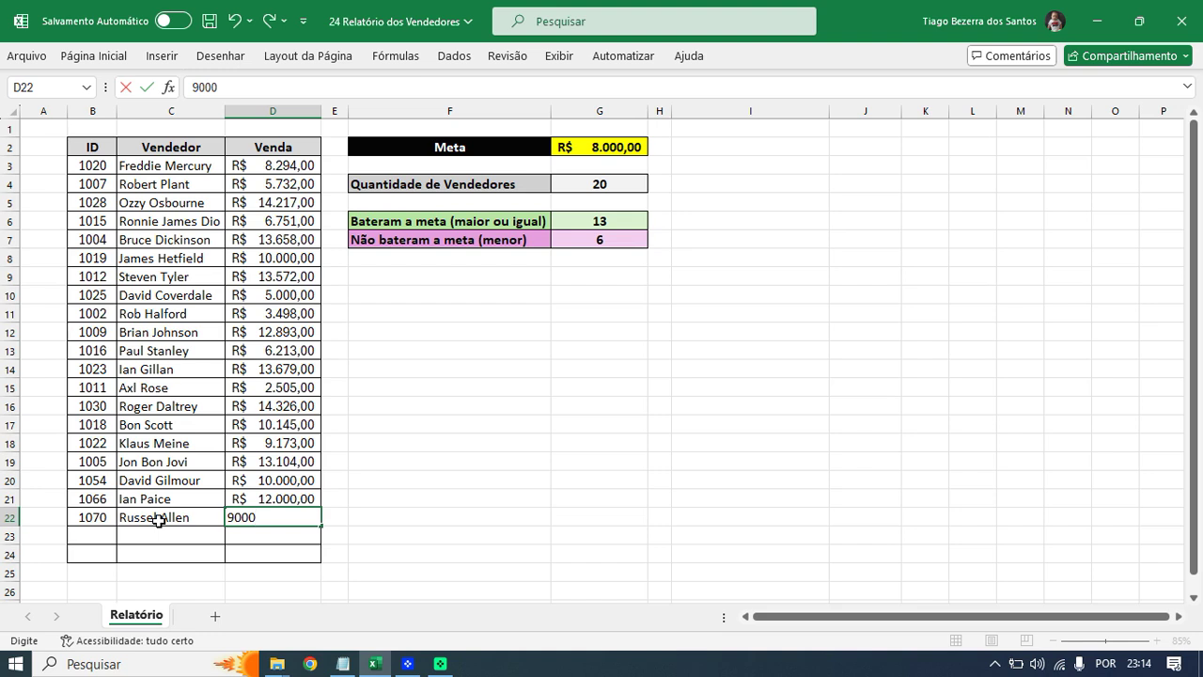
key("Return")
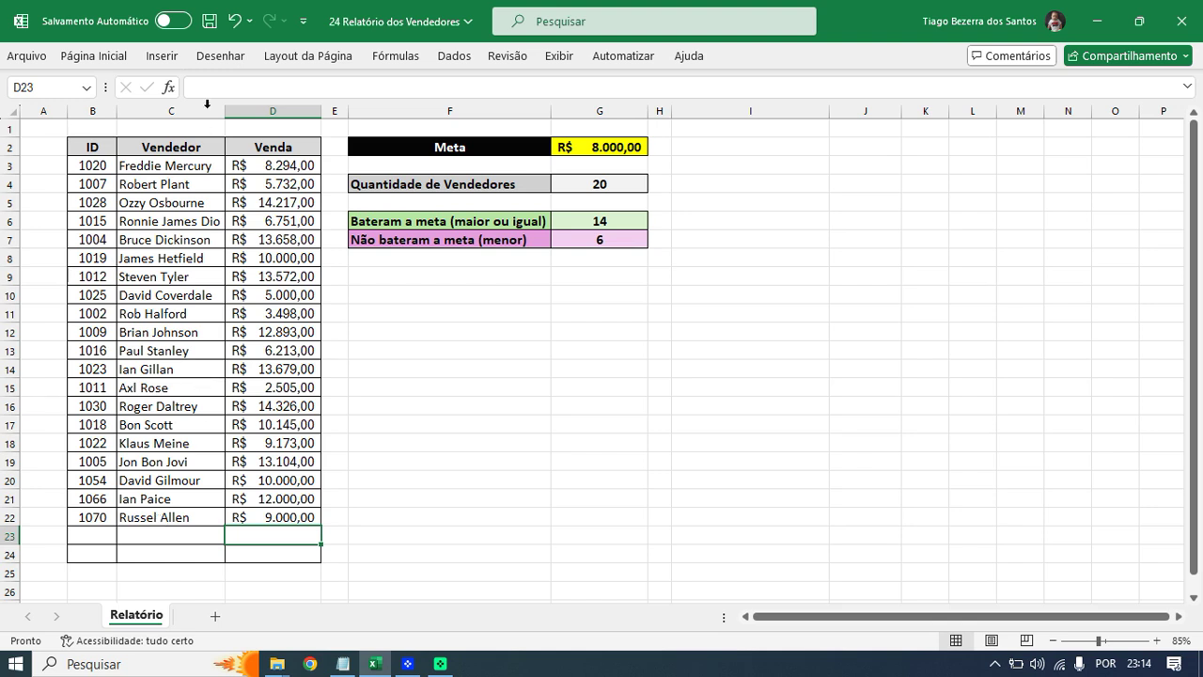
left_click(209, 22)
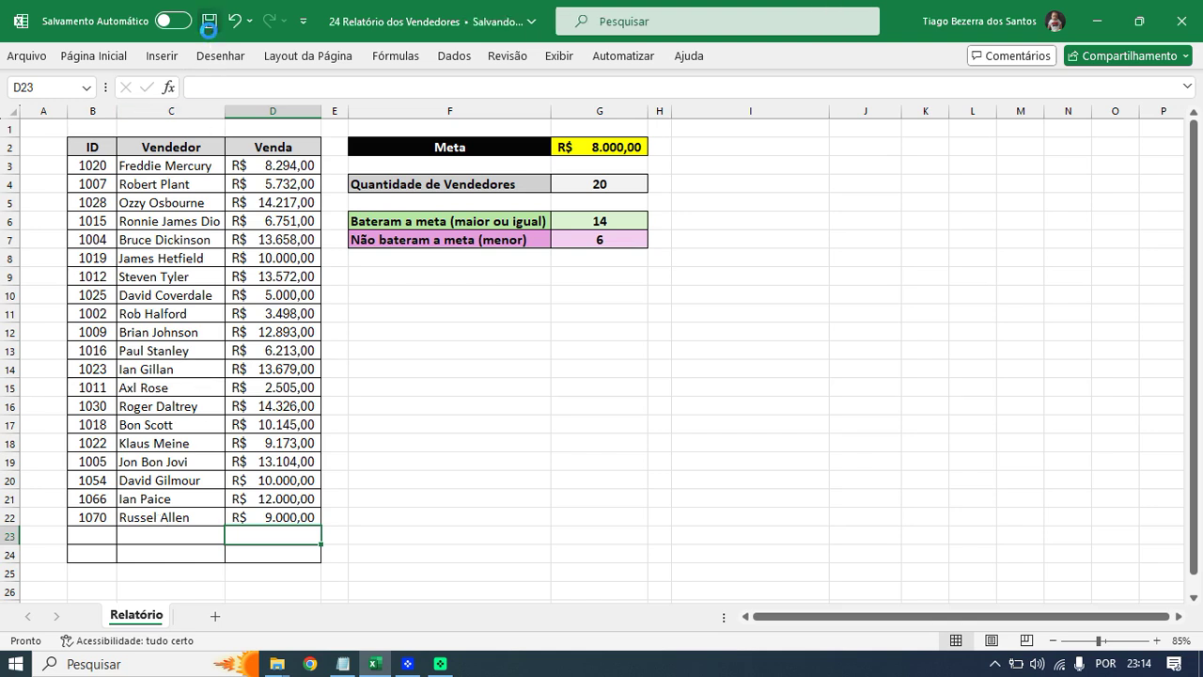
- Review the G4 and G6 formulas, confirming 20 sellers with 14 meeting the target
left_click(588, 184)
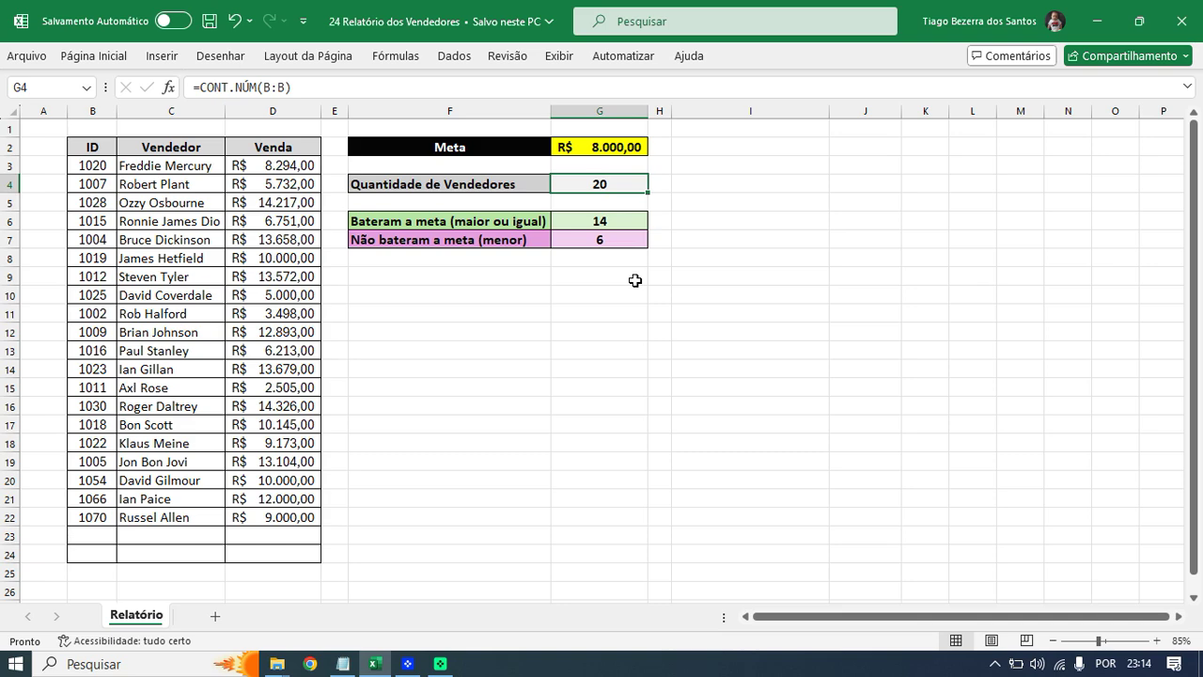
left_click(632, 219)
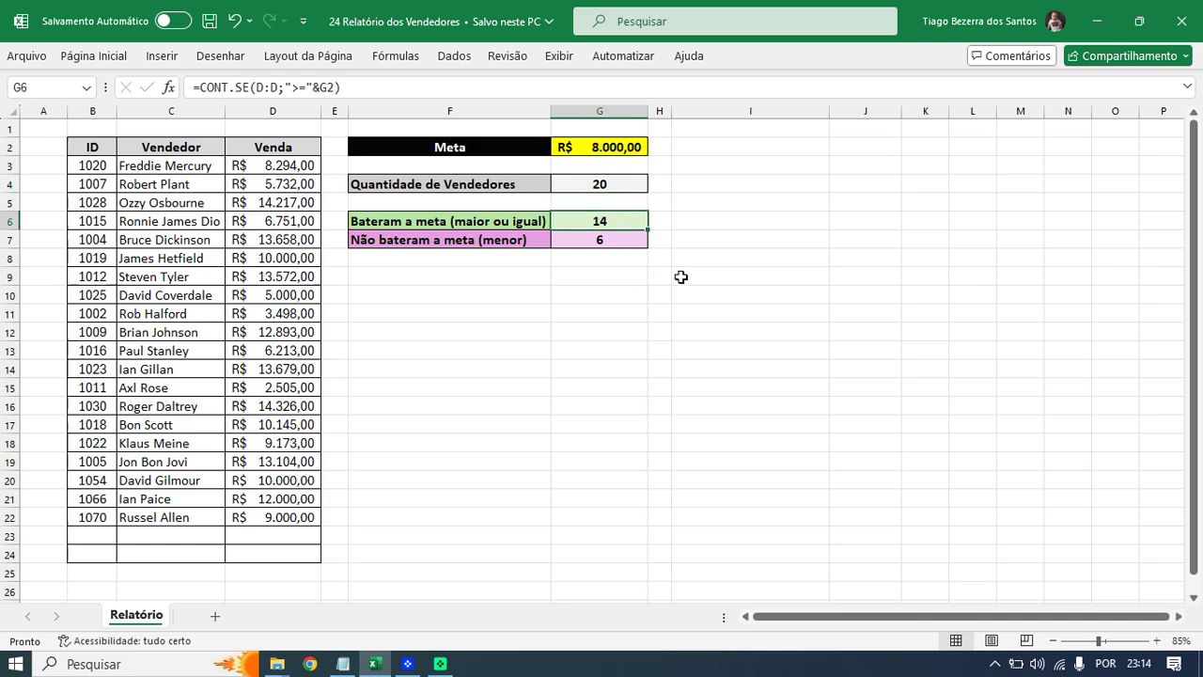
scroll(682, 278, "up", 1, "ctrl")
scroll(682, 278, "up", 1, "ctrl")
scroll(708, 304, "up", 2)
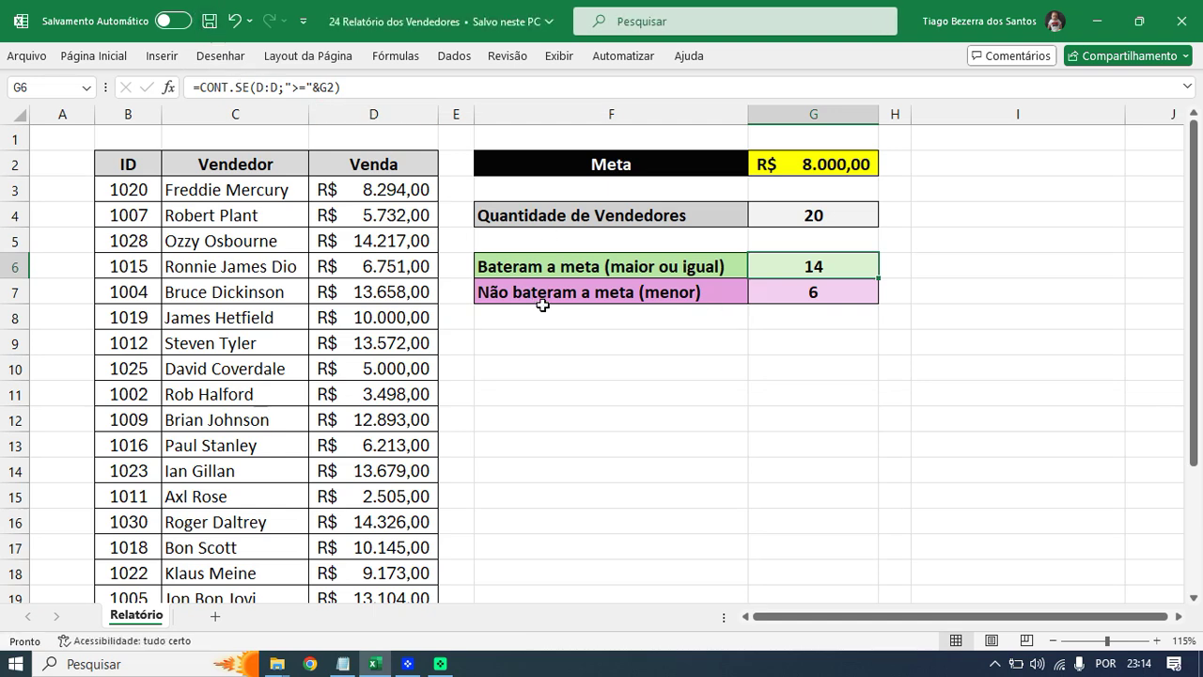
left_click(695, 336)
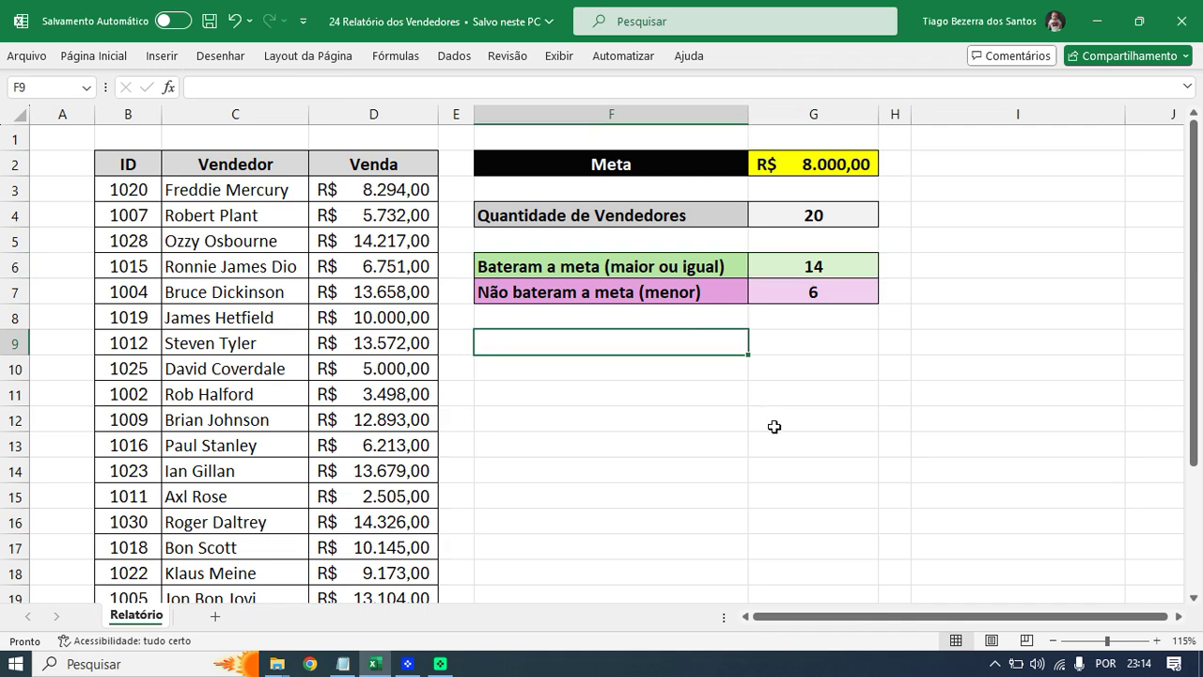